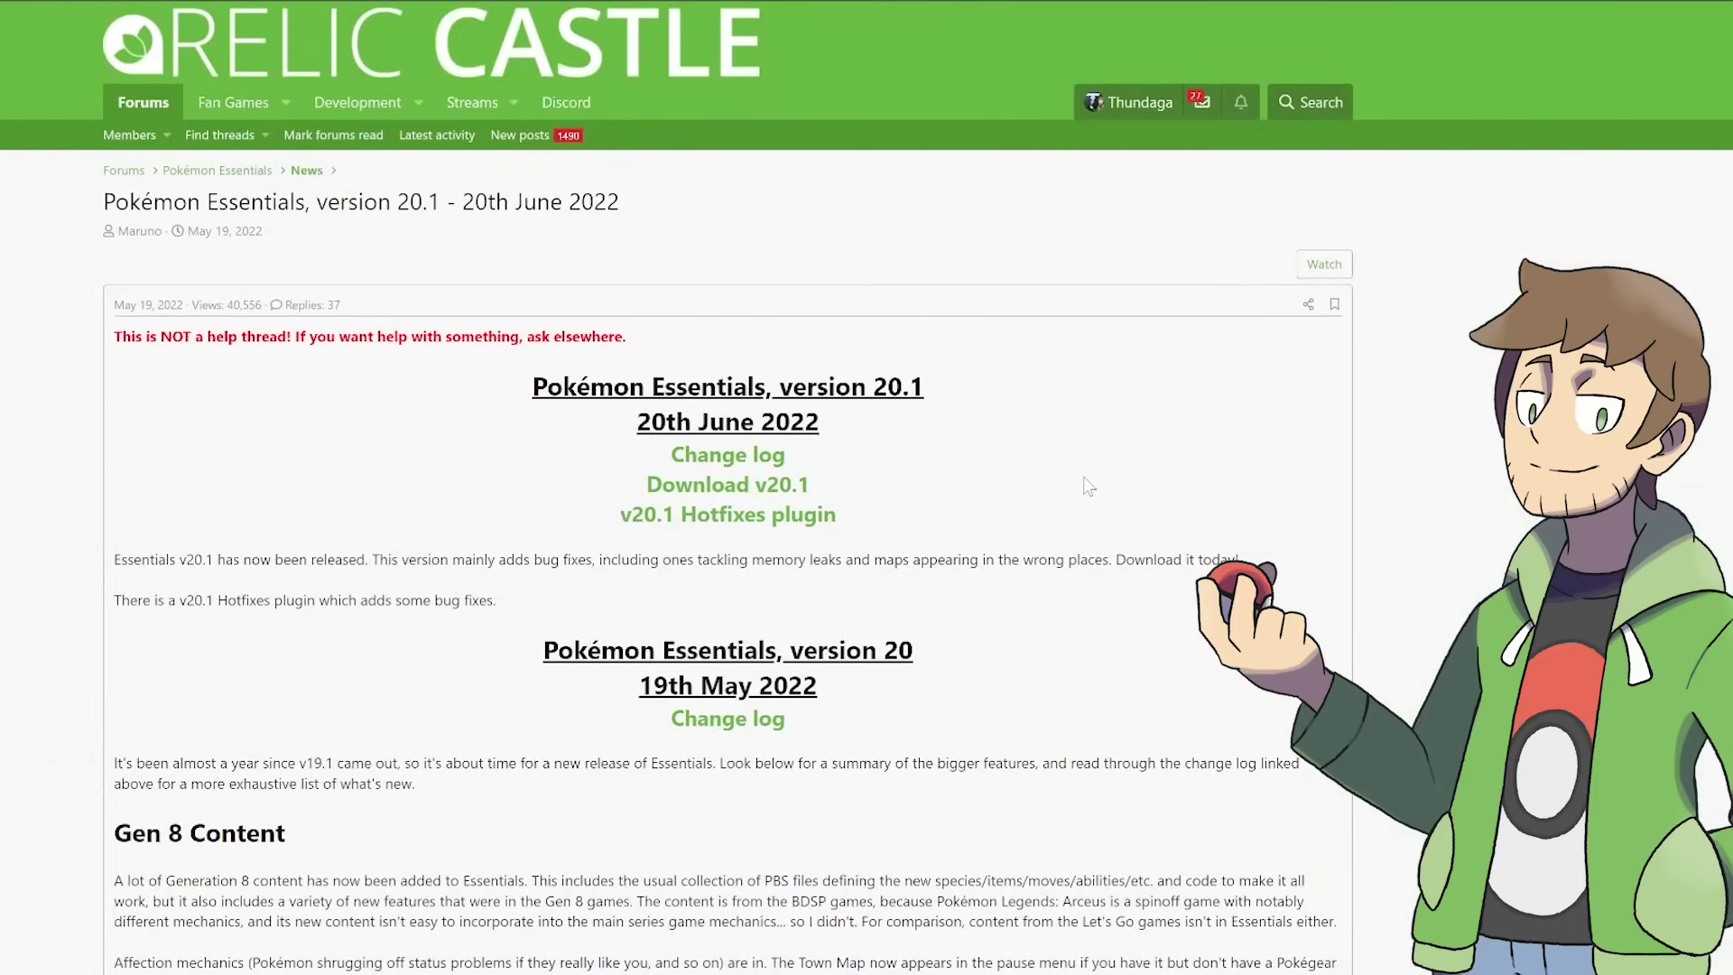
Download v20.1 Hotfixes.zip from the plugin's MediaFire download page
left_click_drag(531, 387, 939, 400)
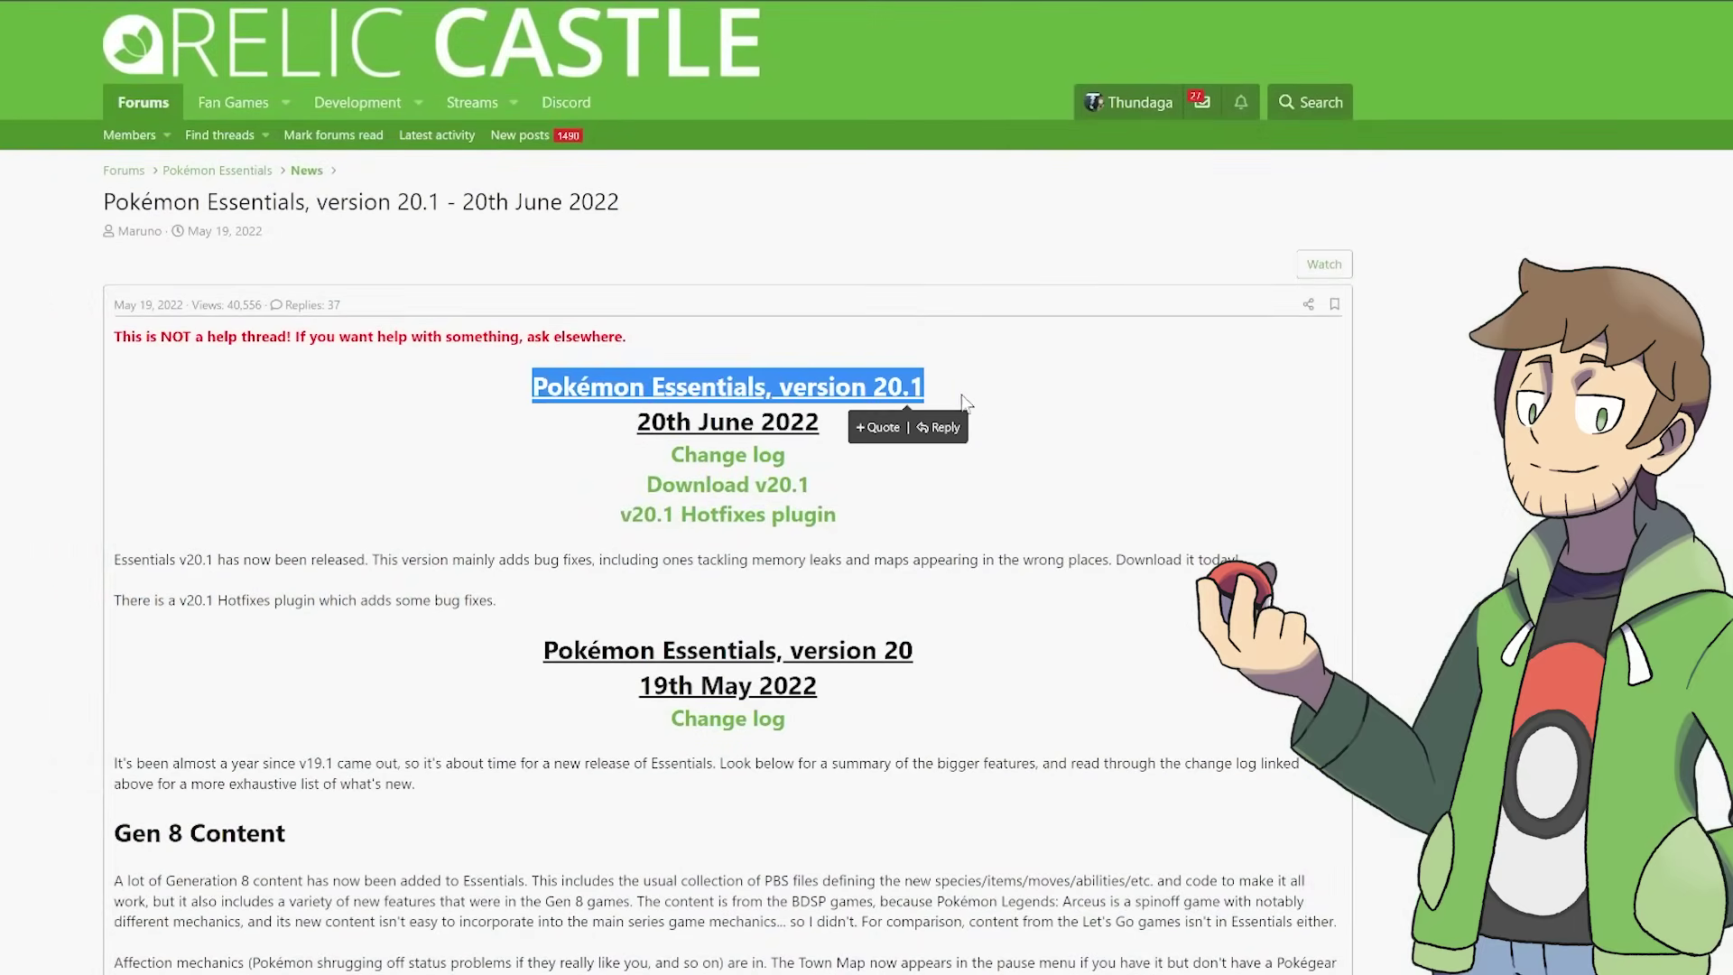
left_click(1002, 400)
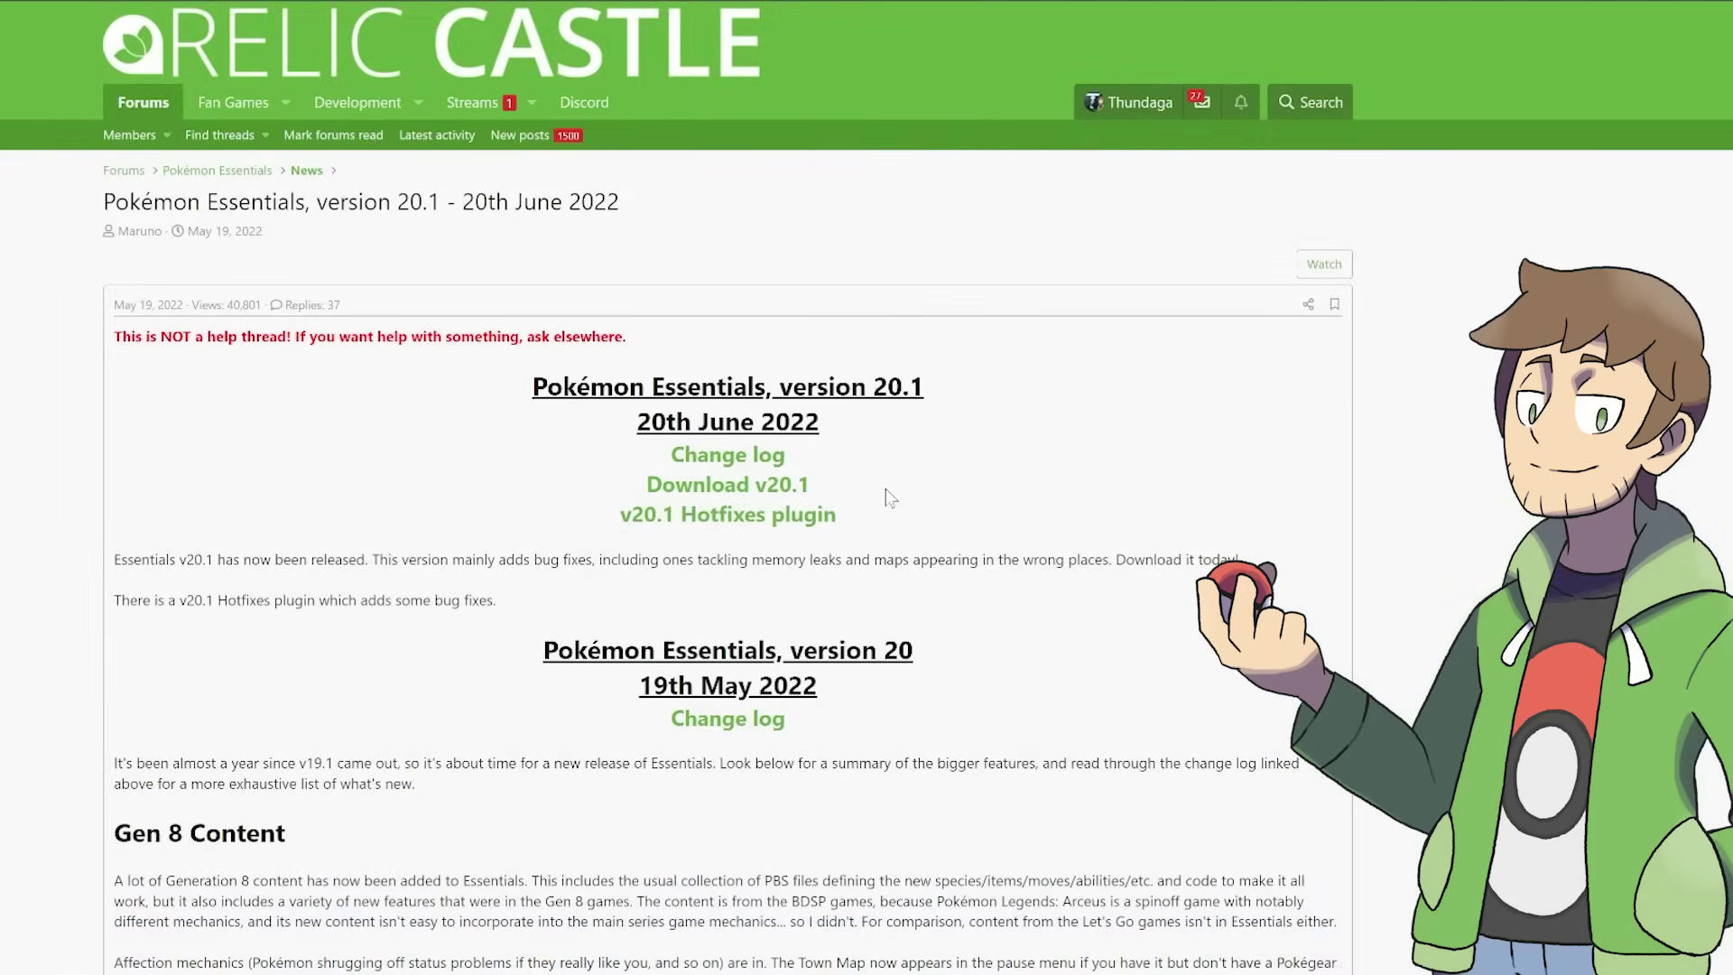
left_click(768, 520)
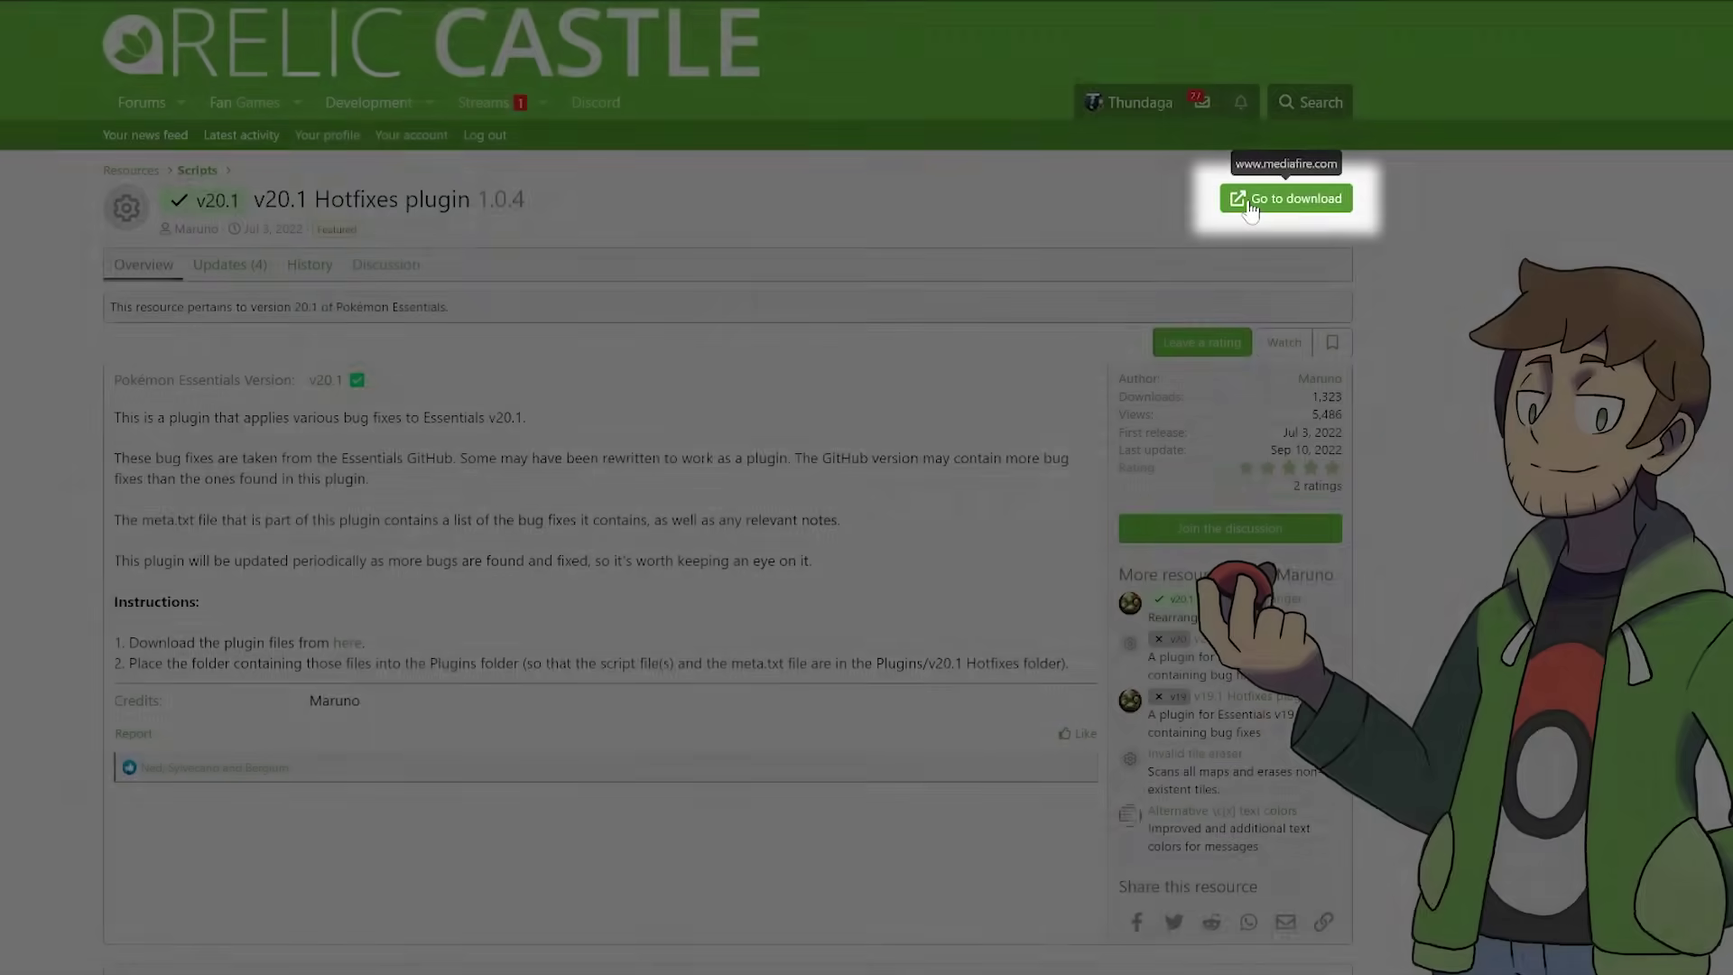
left_click(1253, 211)
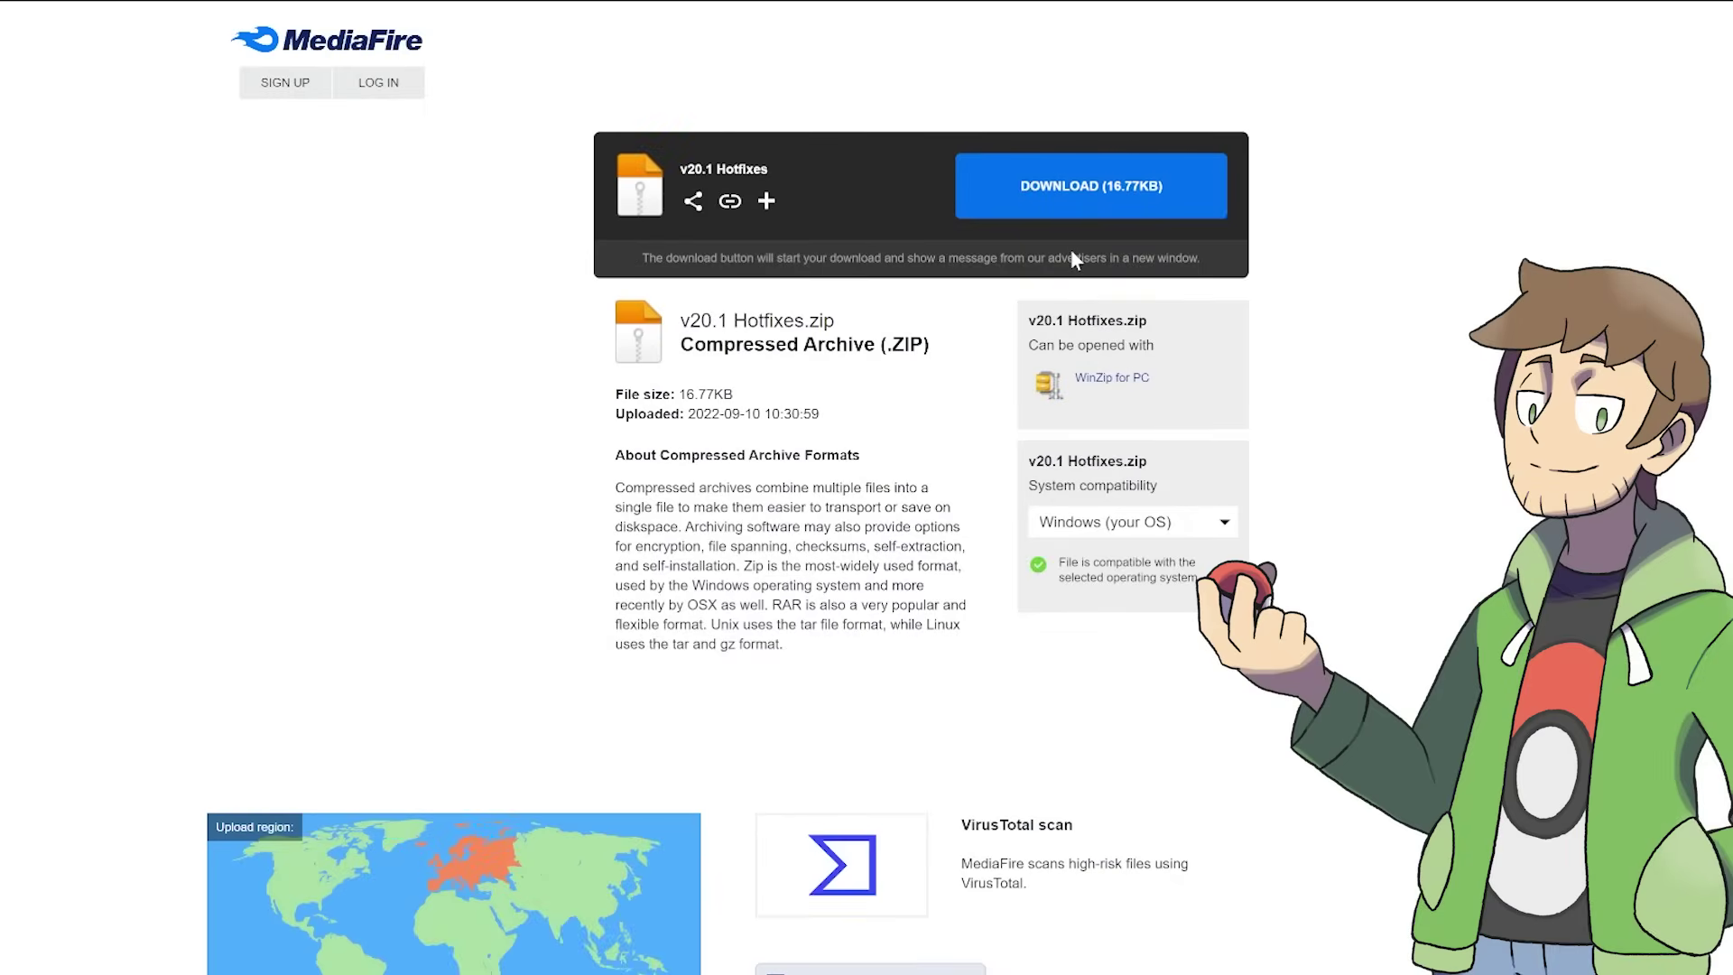
left_click(1041, 189)
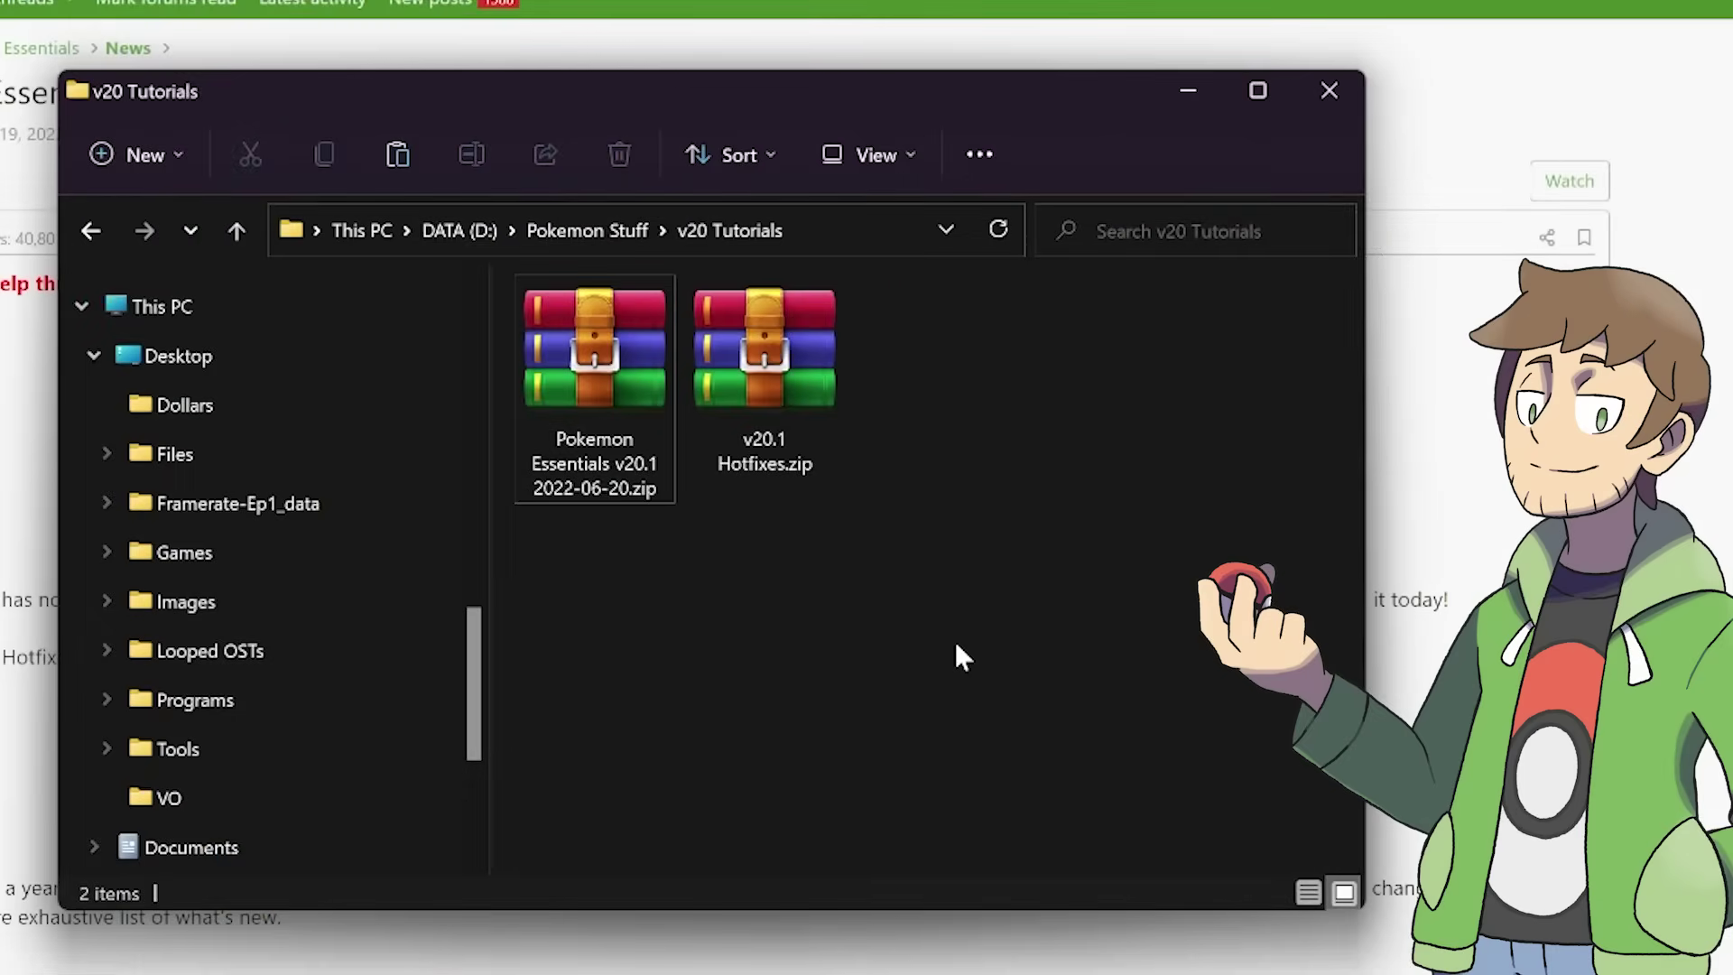
mouse_move(595, 392)
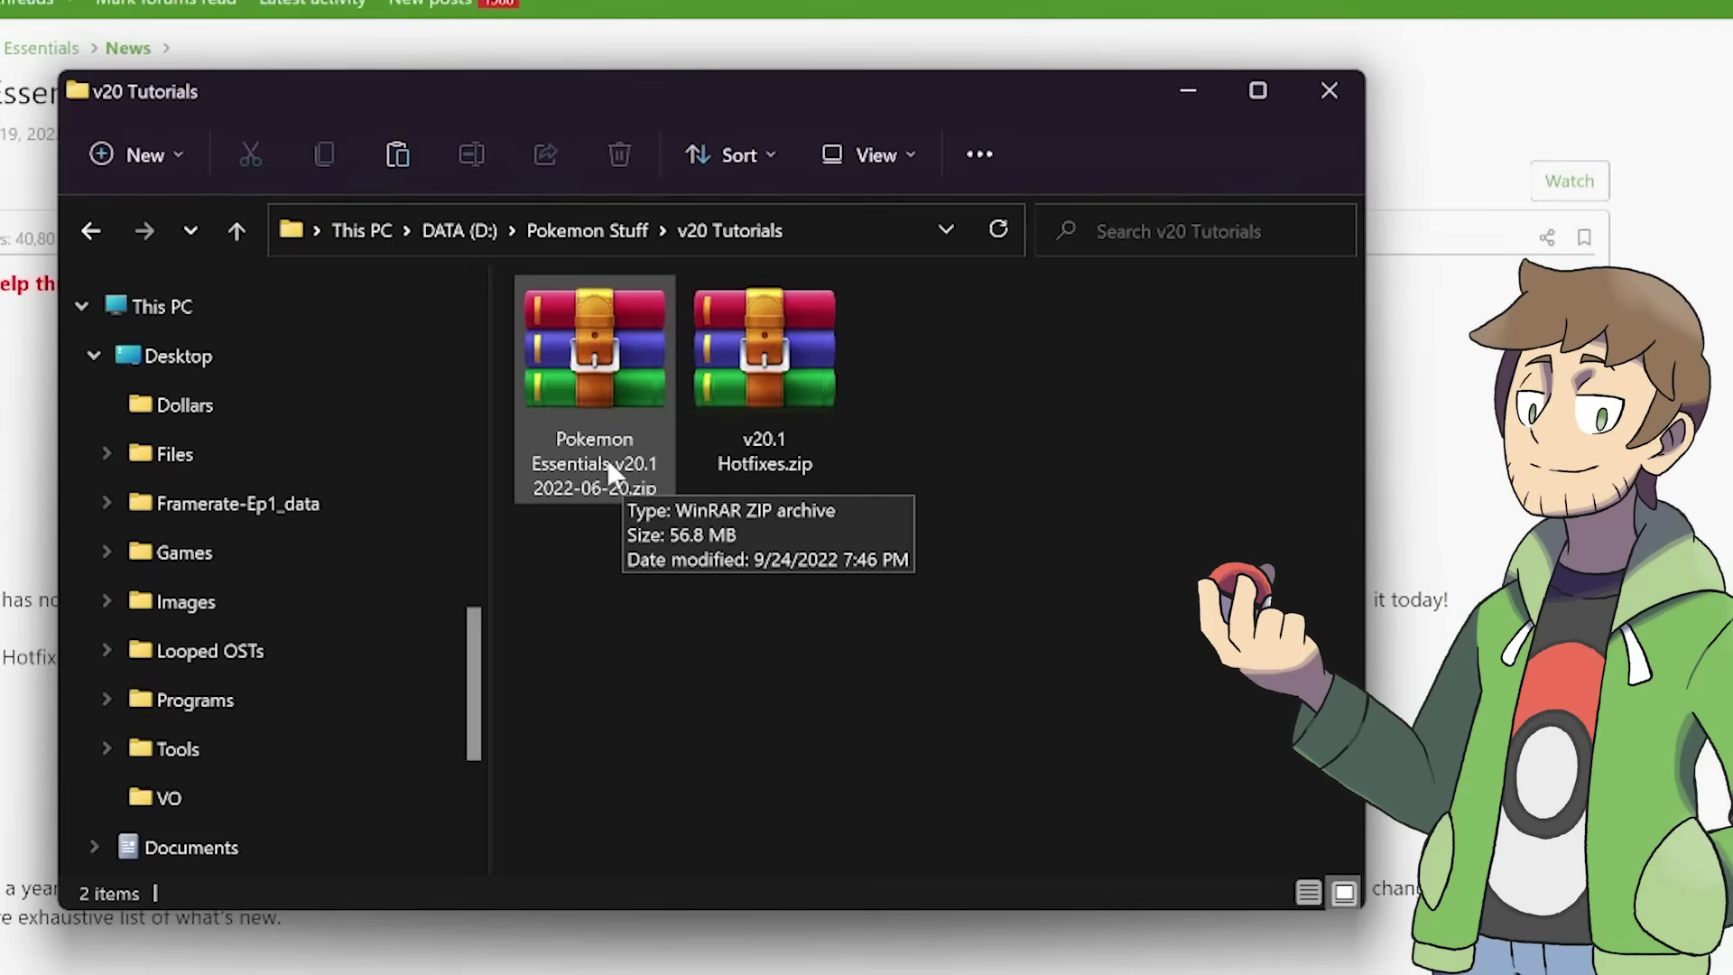
Extract the Essentials v20.1 zip straight into v20 Tutorials, with the trailing subfolder removed from the destination
left_click(609, 372)
right_click(610, 373)
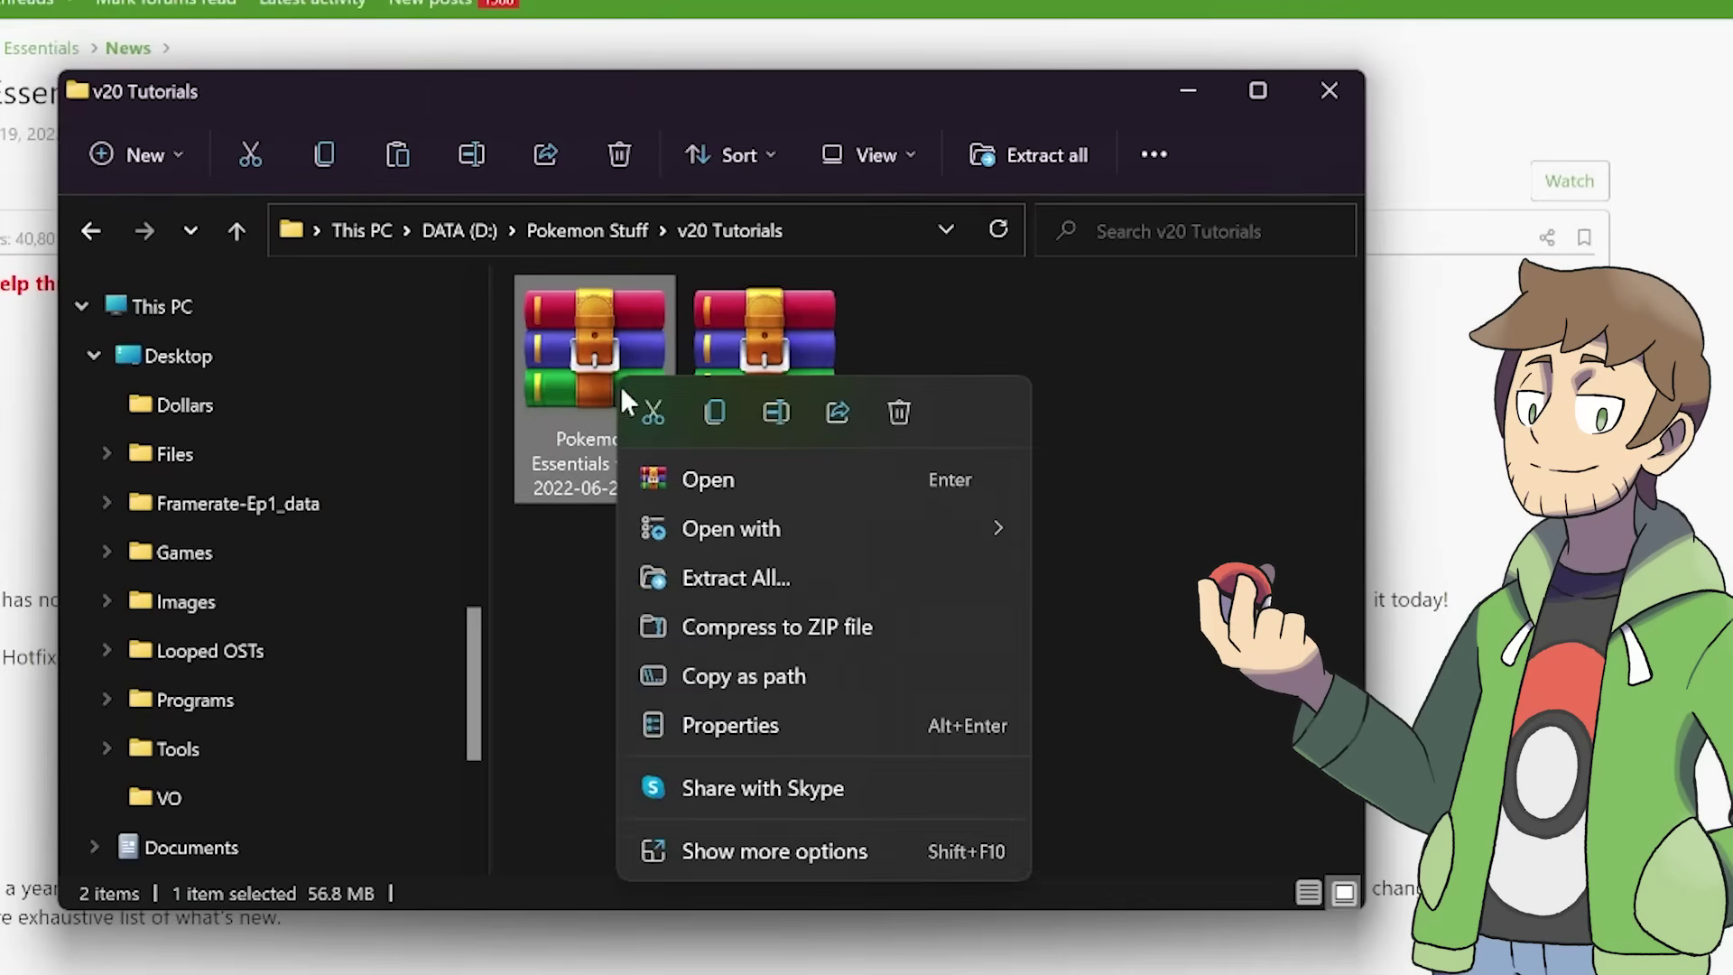
left_click(736, 577)
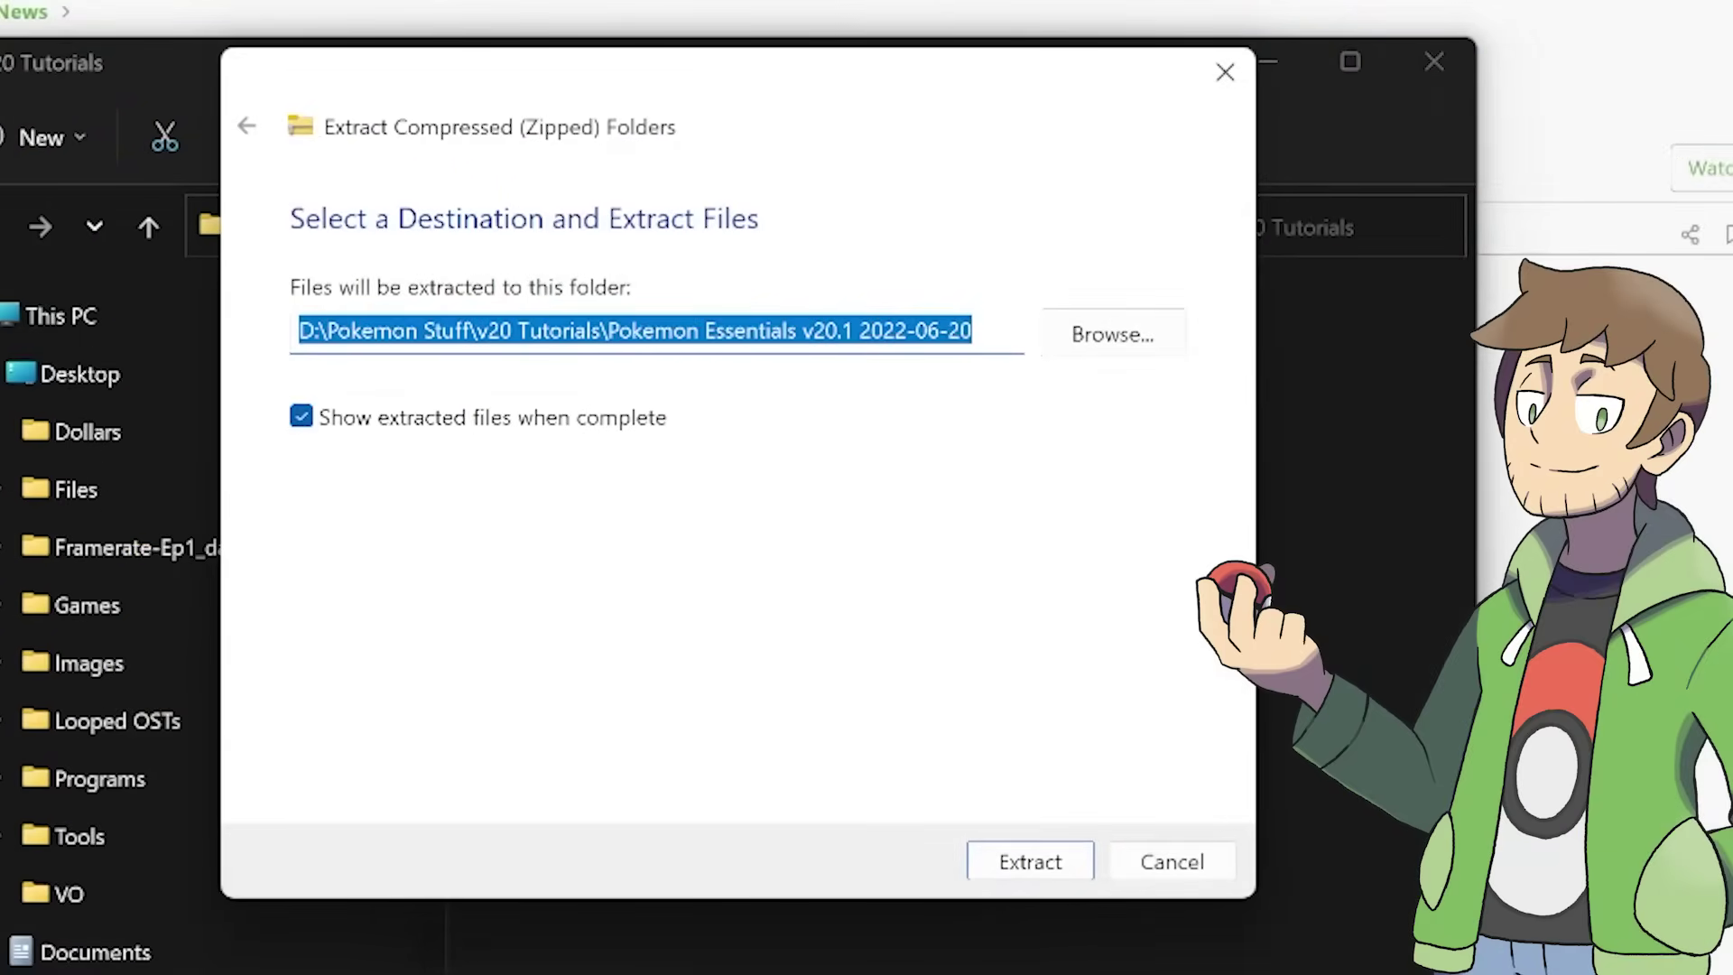
left_click(699, 330)
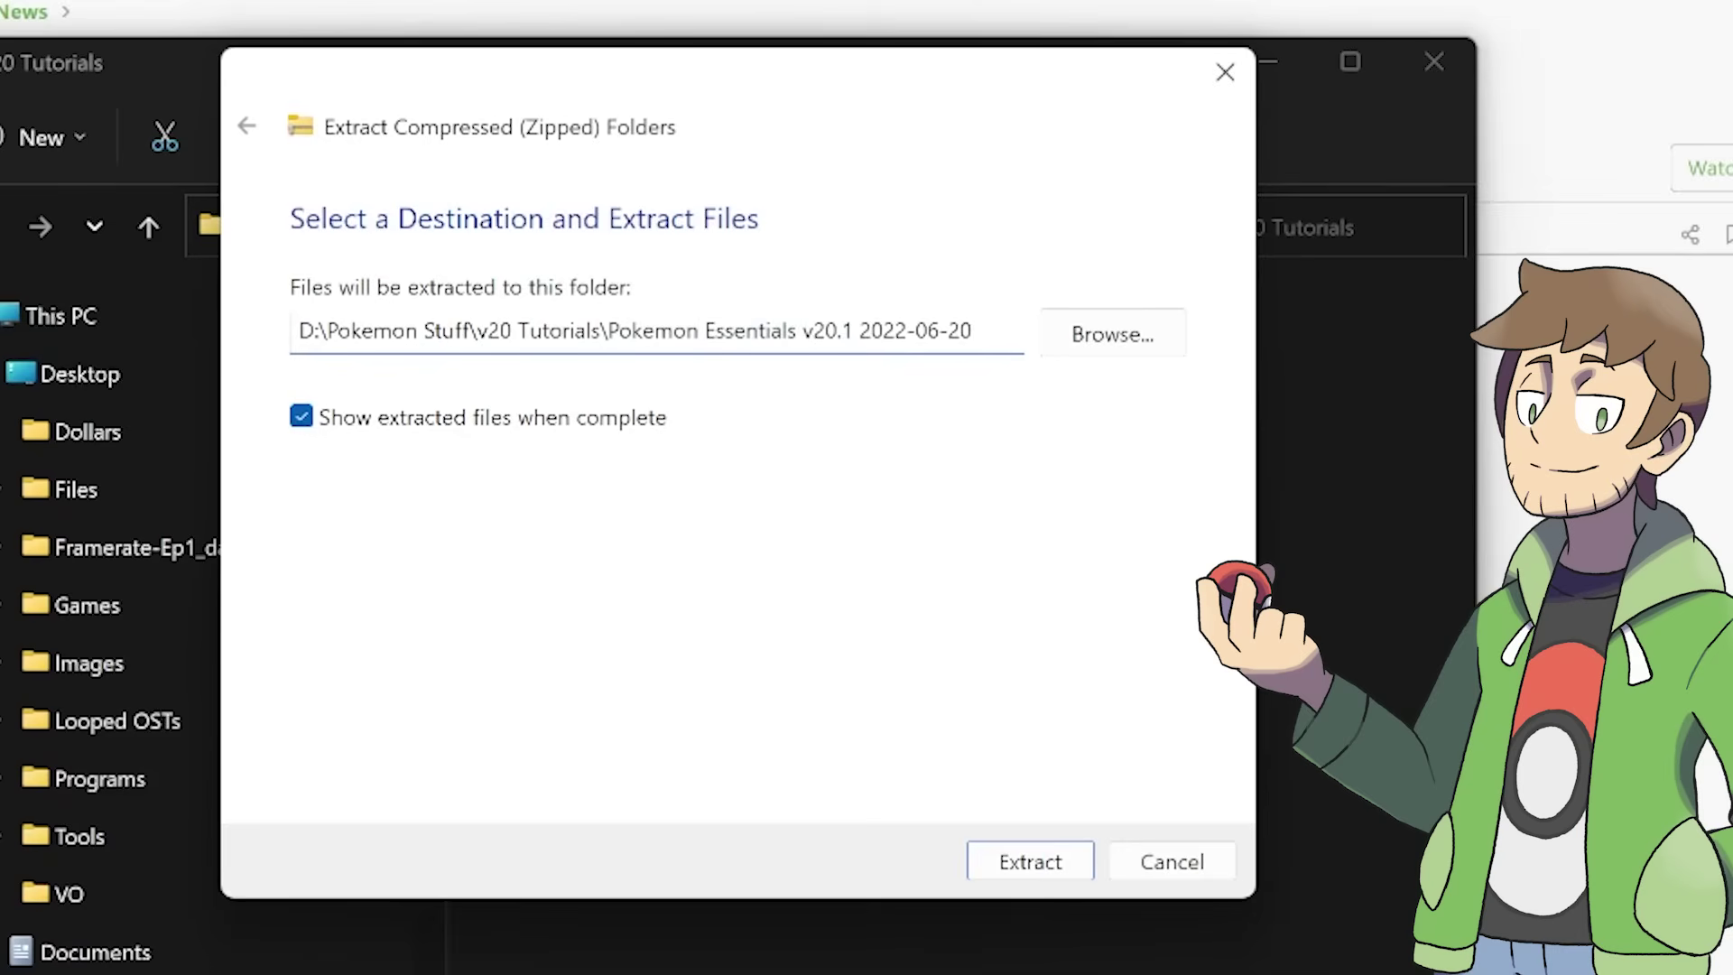
key("shift+Right")
key("shift+Right")
key("shift+Right")
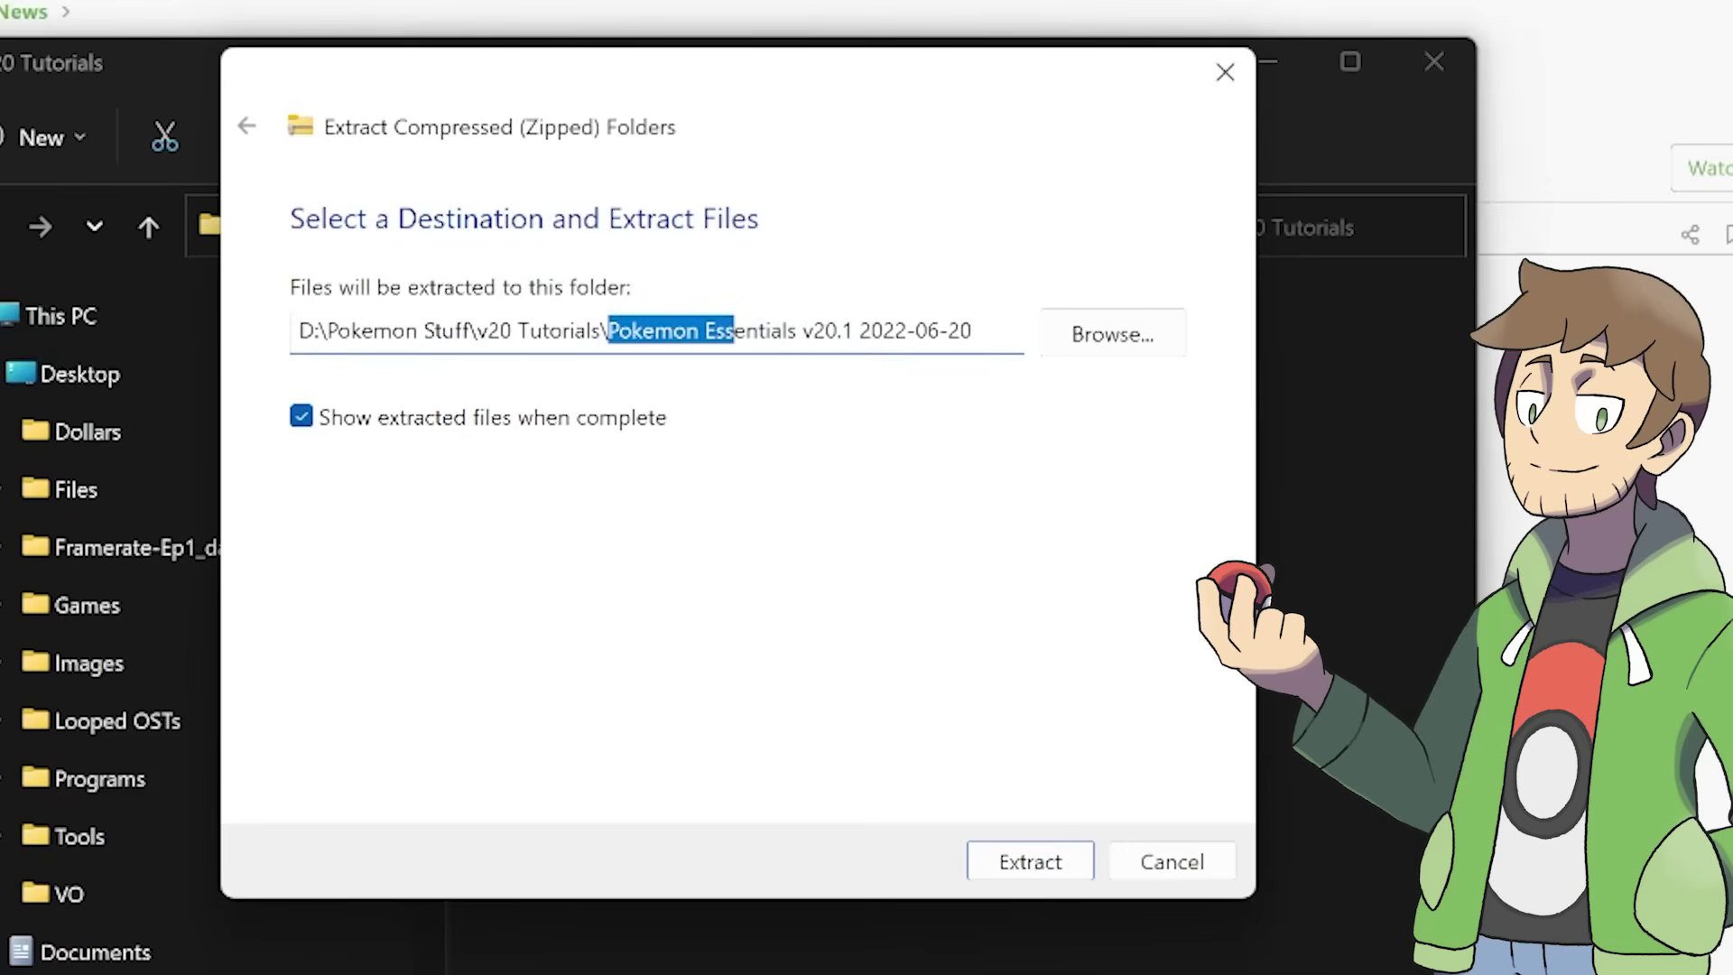
key("Right")
key("shift+End")
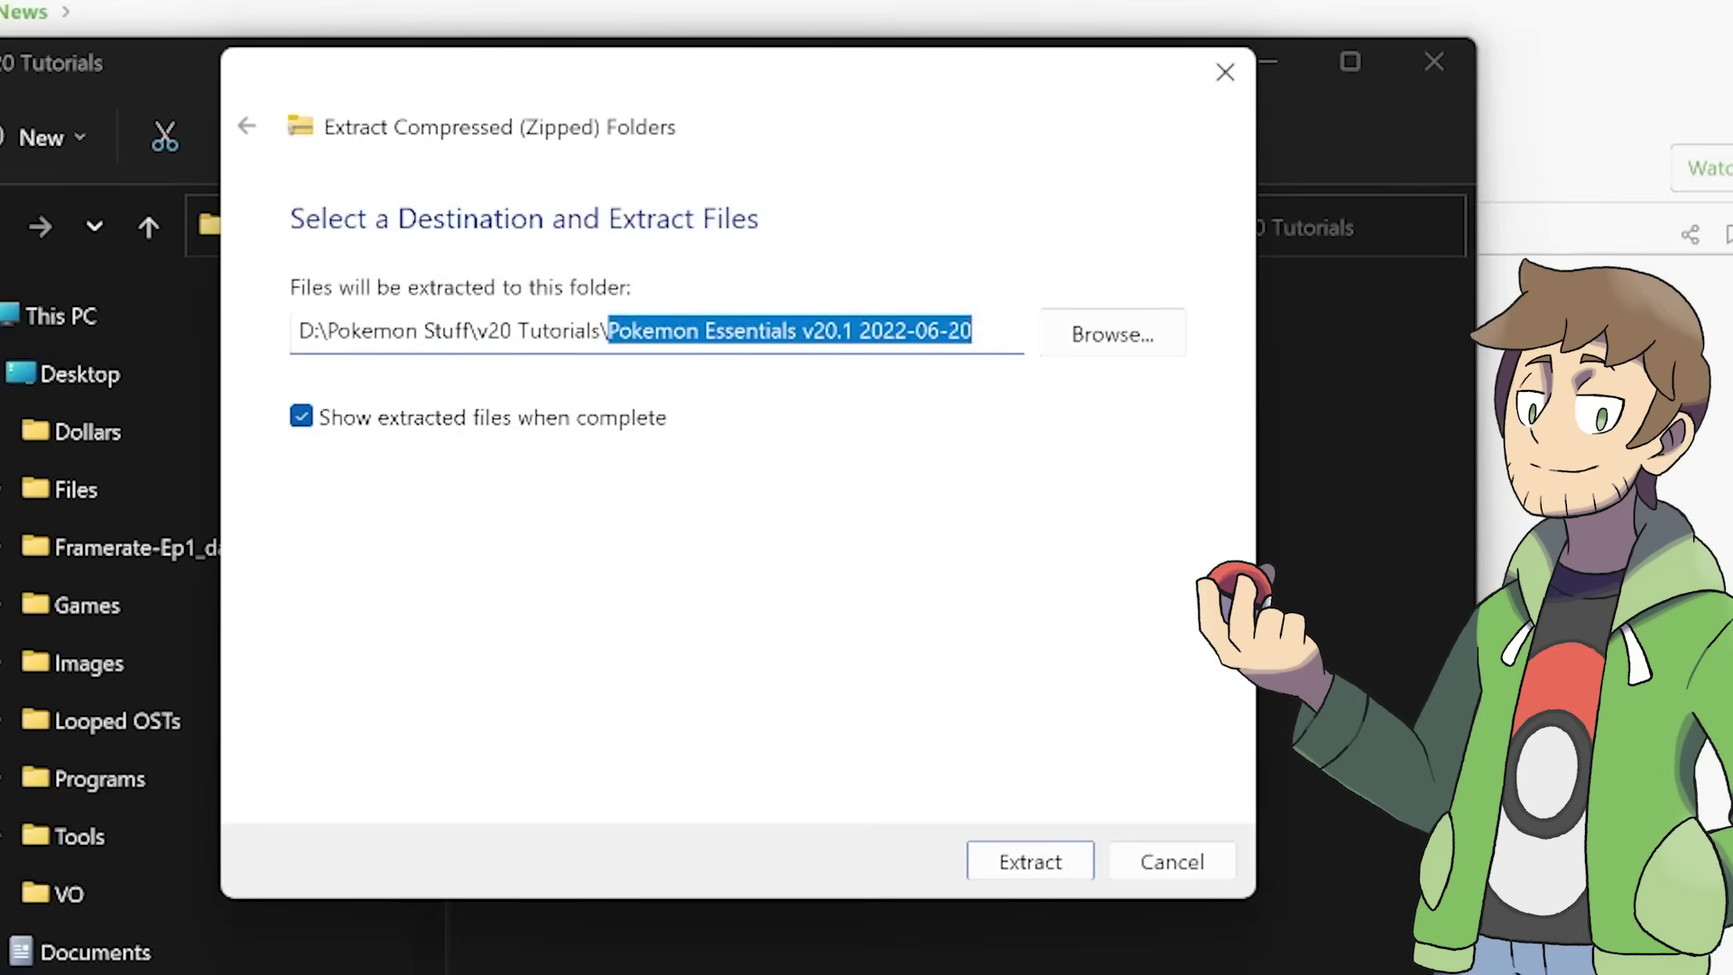
key("BackSpace")
key("Escape")
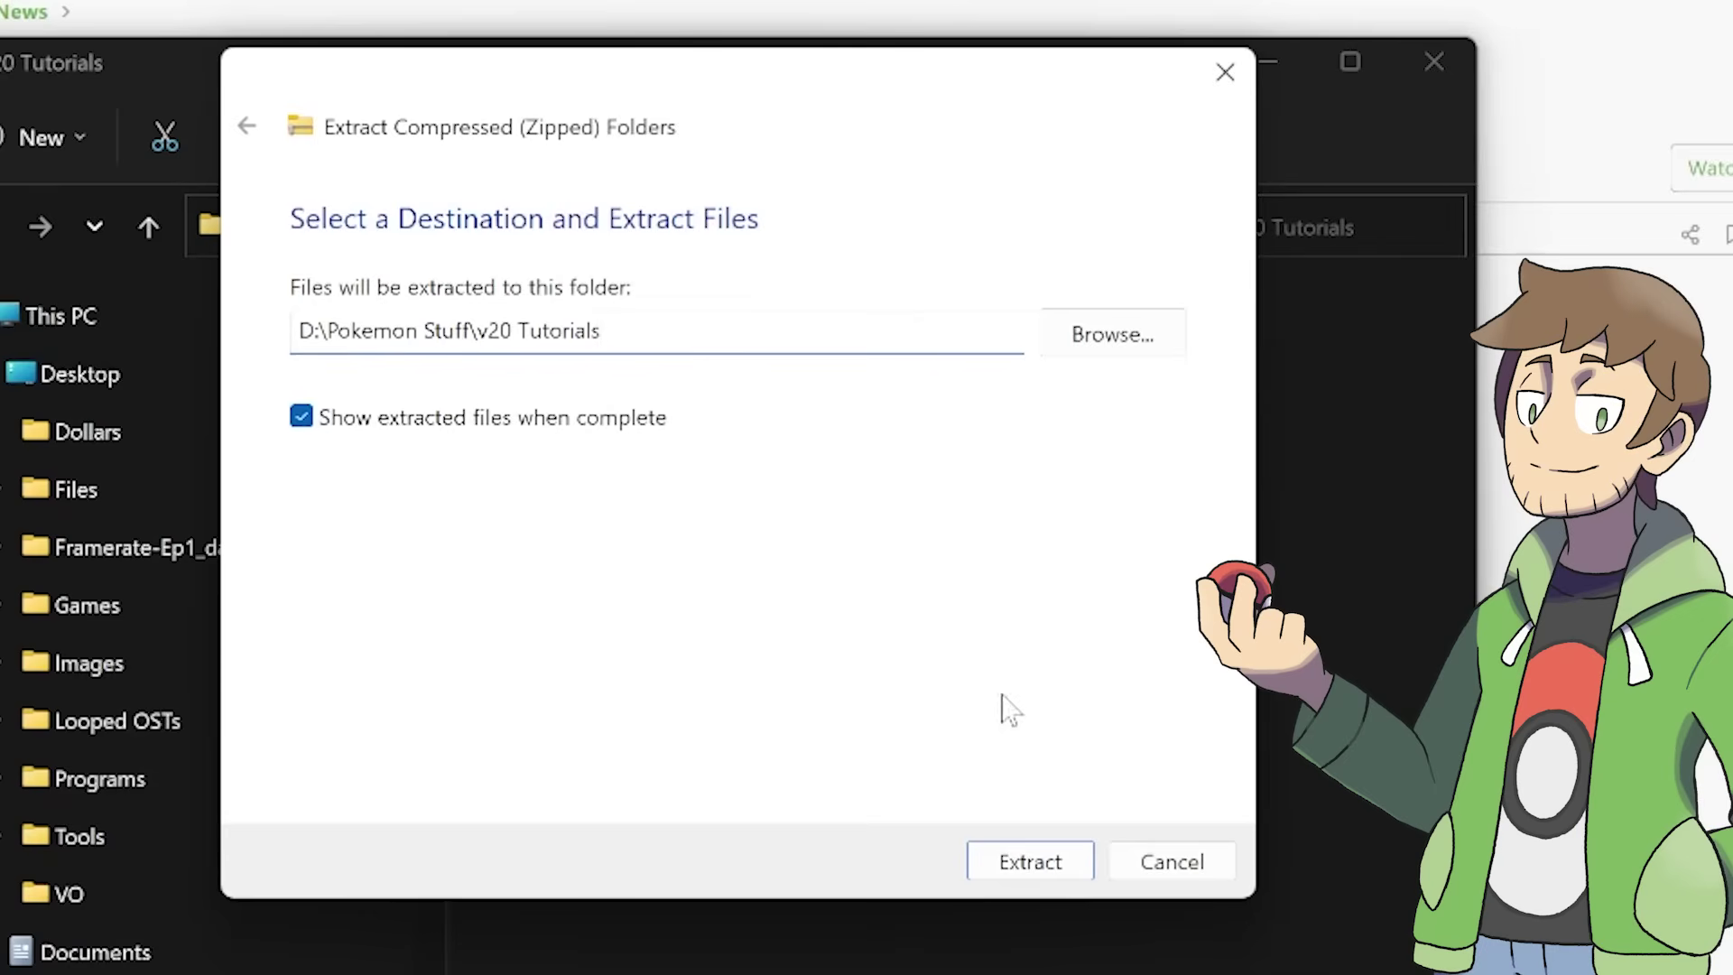
left_click(1021, 866)
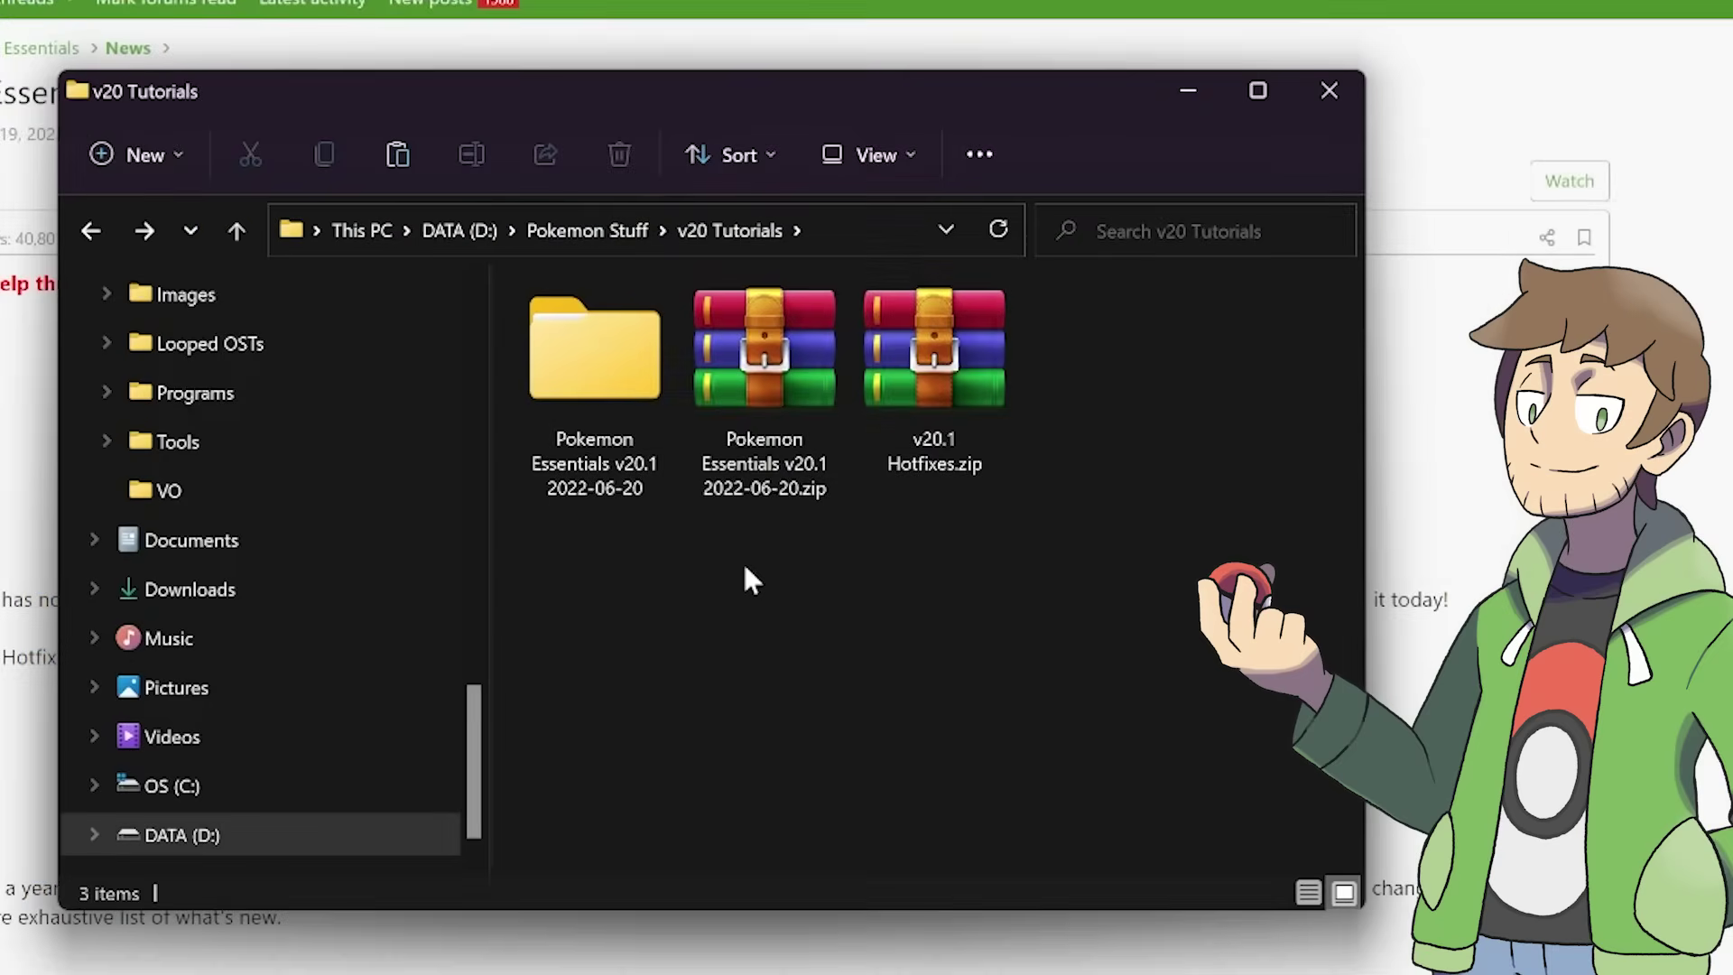
Extract v20.1 Hotfixes.zip into v20 Tutorials after deleting 'v20.1 Hotfixes\' from the destination path
double_click(614, 423)
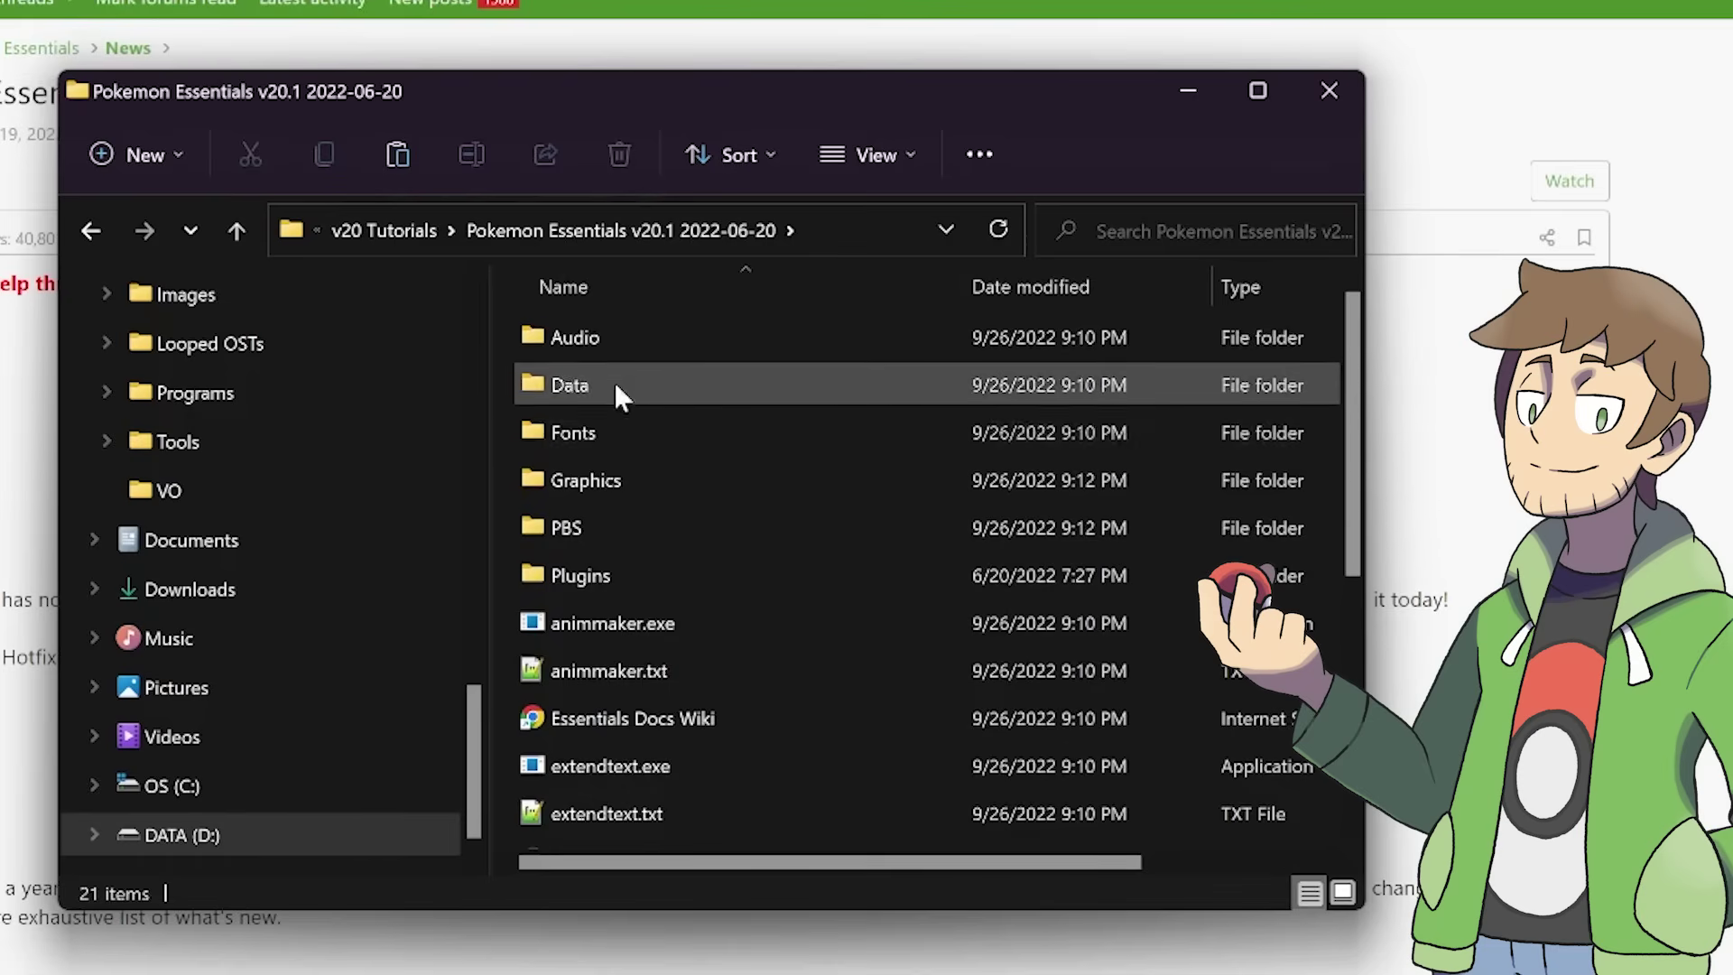
scroll(612, 422, "down", 5)
scroll(613, 447, "up", 5)
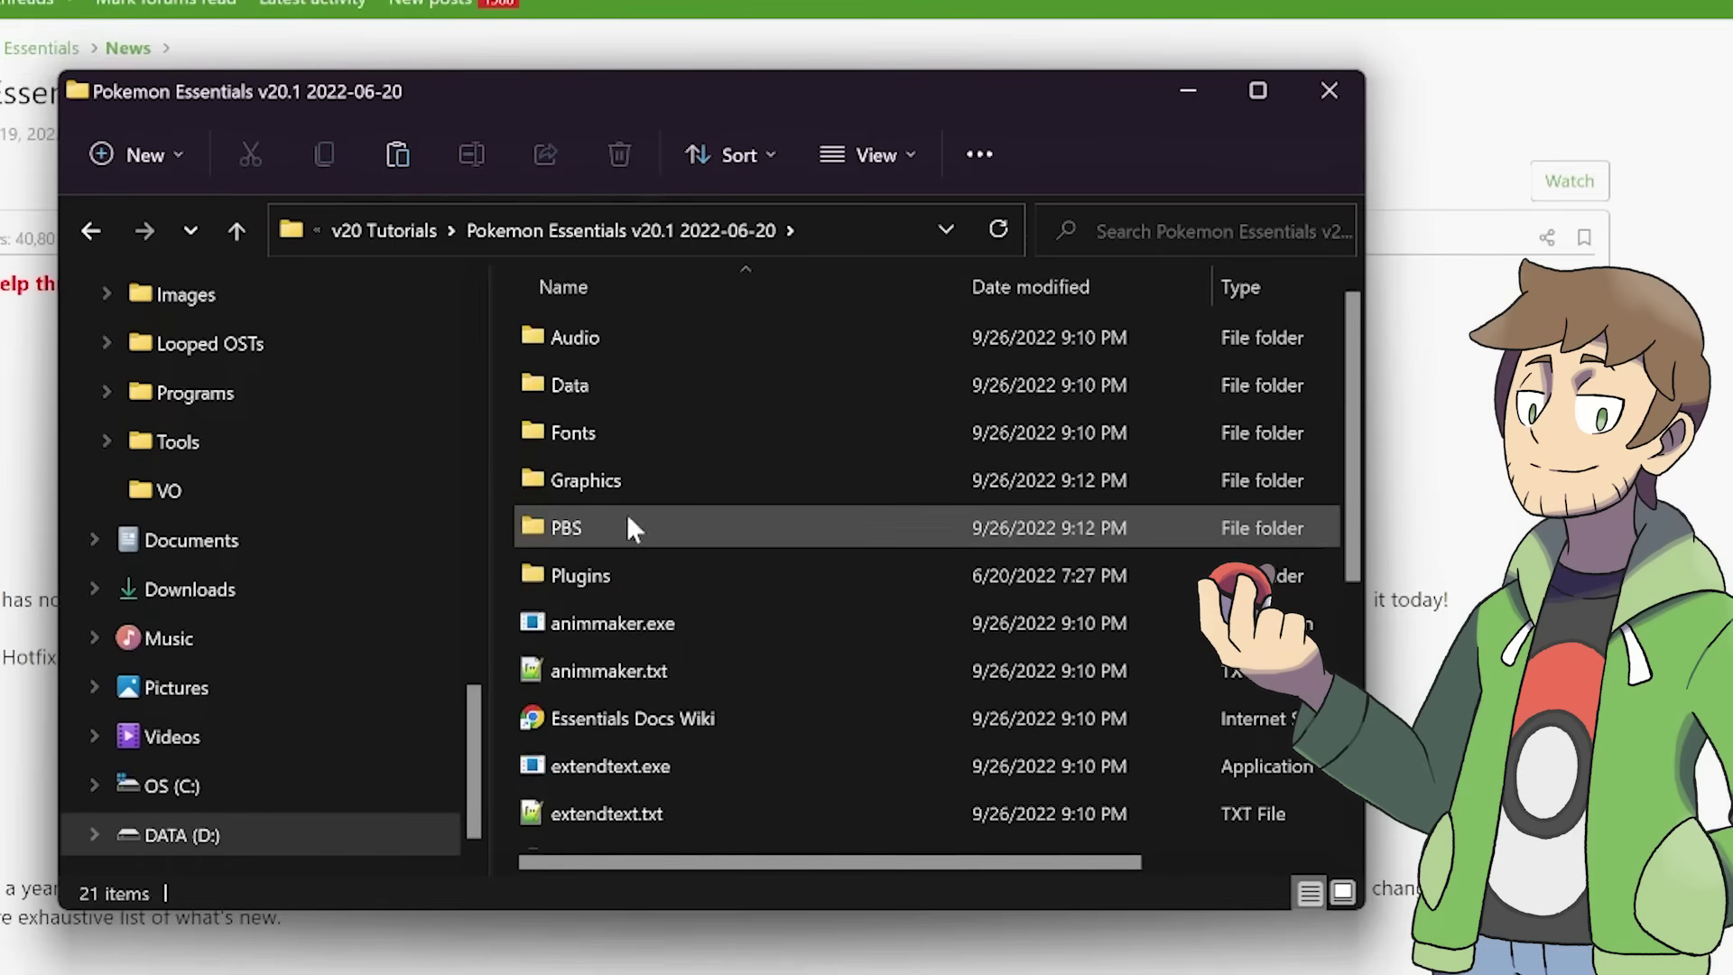
key("alt+Left")
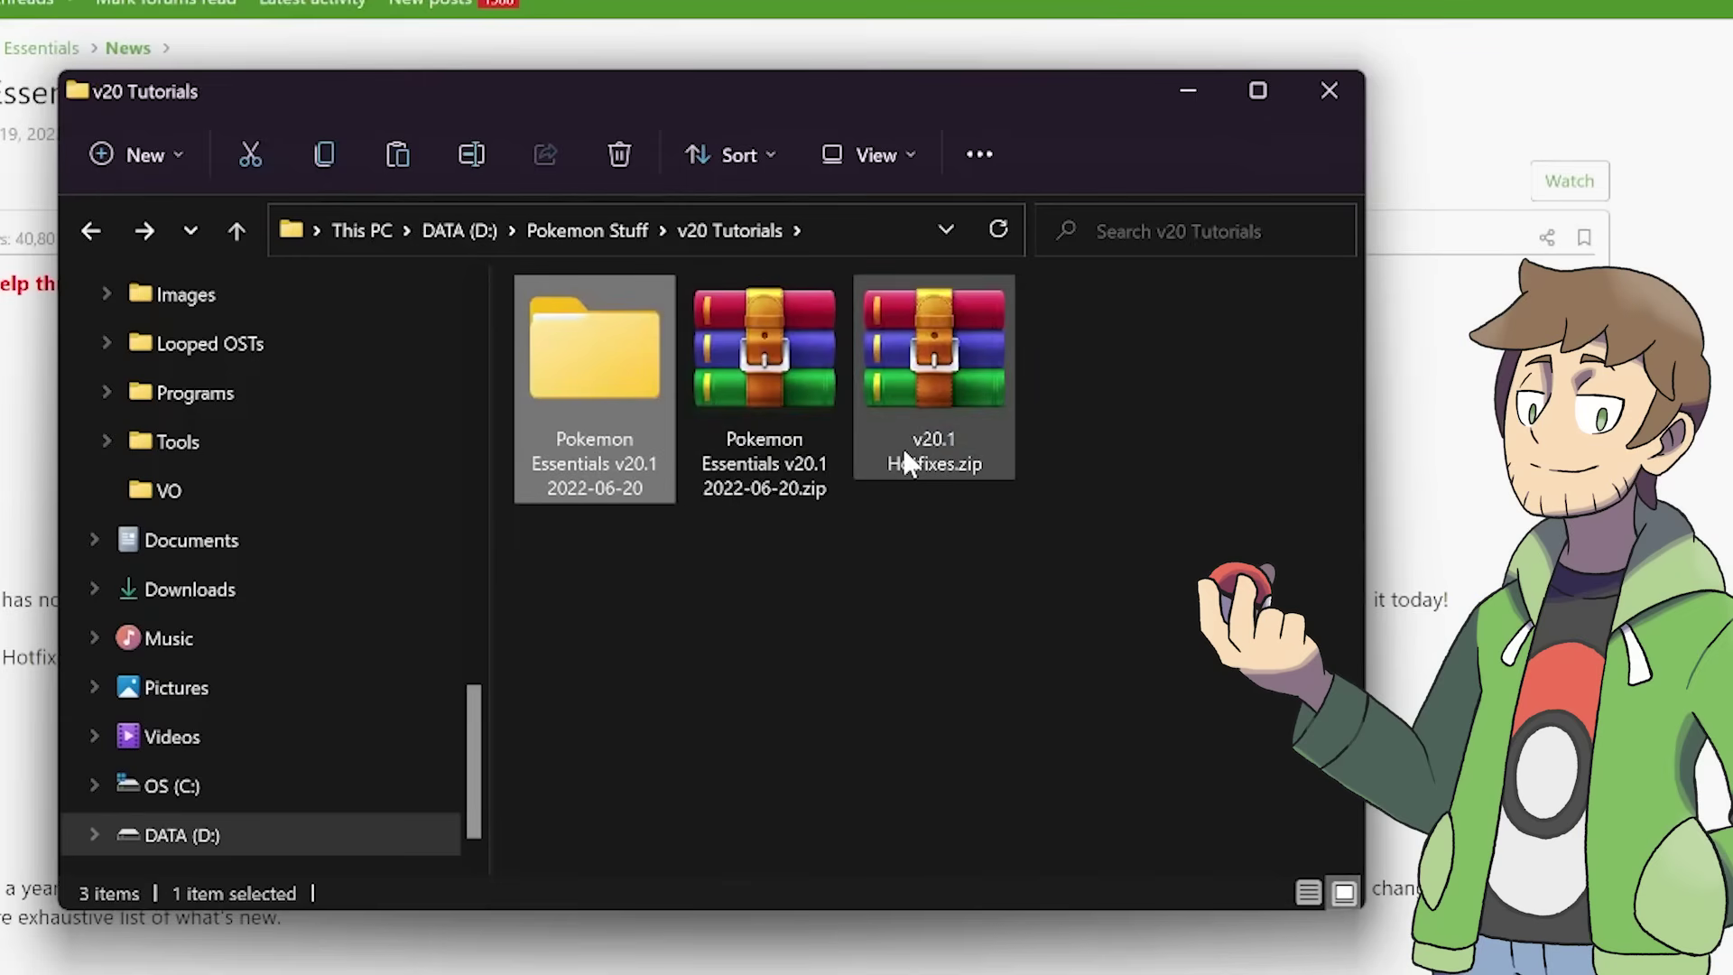
left_click(929, 389)
right_click(934, 386)
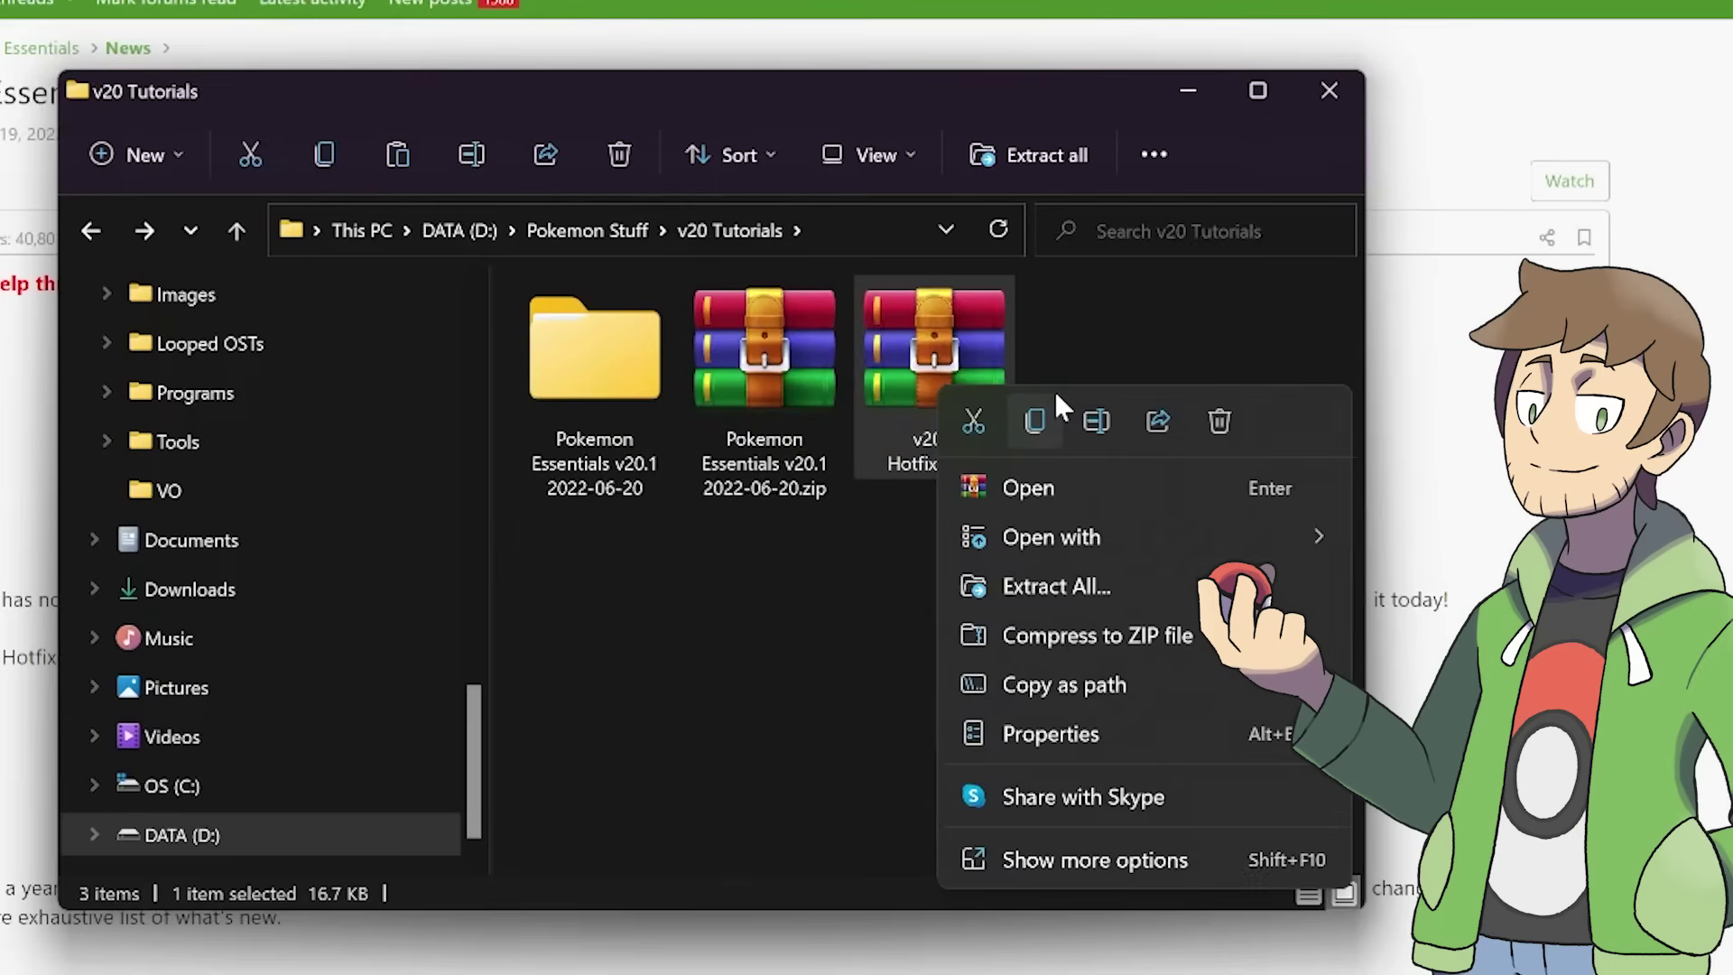
left_click(1050, 591)
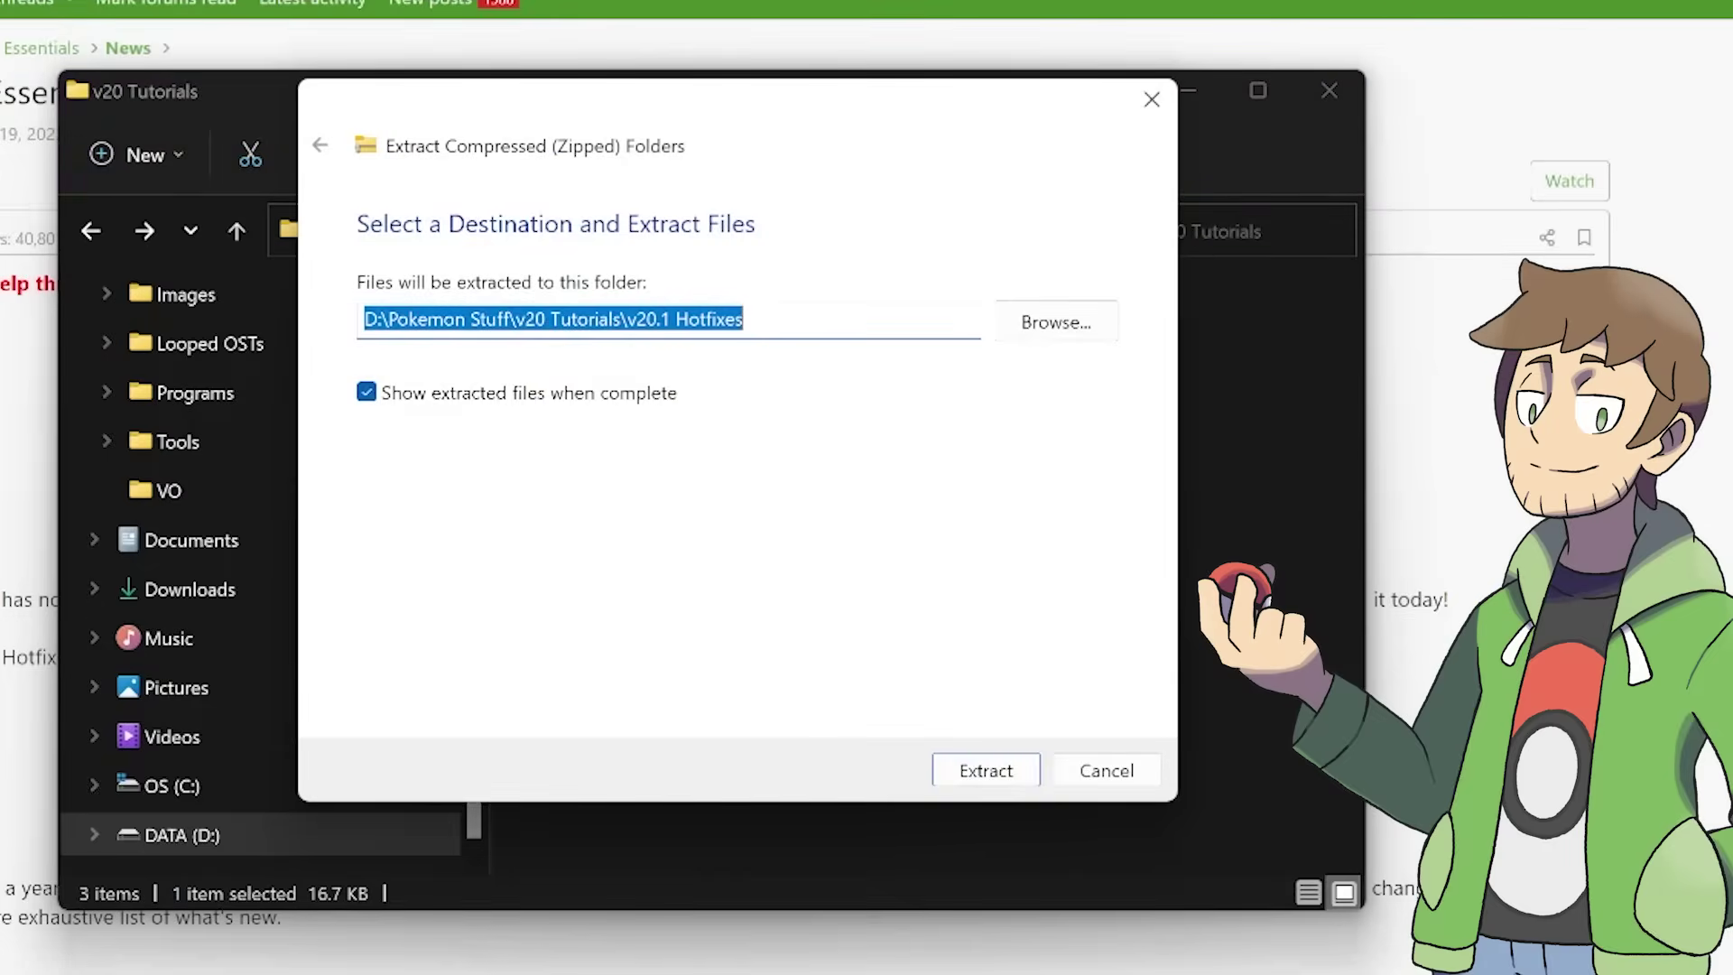
left_click(812, 319)
left_click_drag(745, 318, 627, 319)
key("BackSpace")
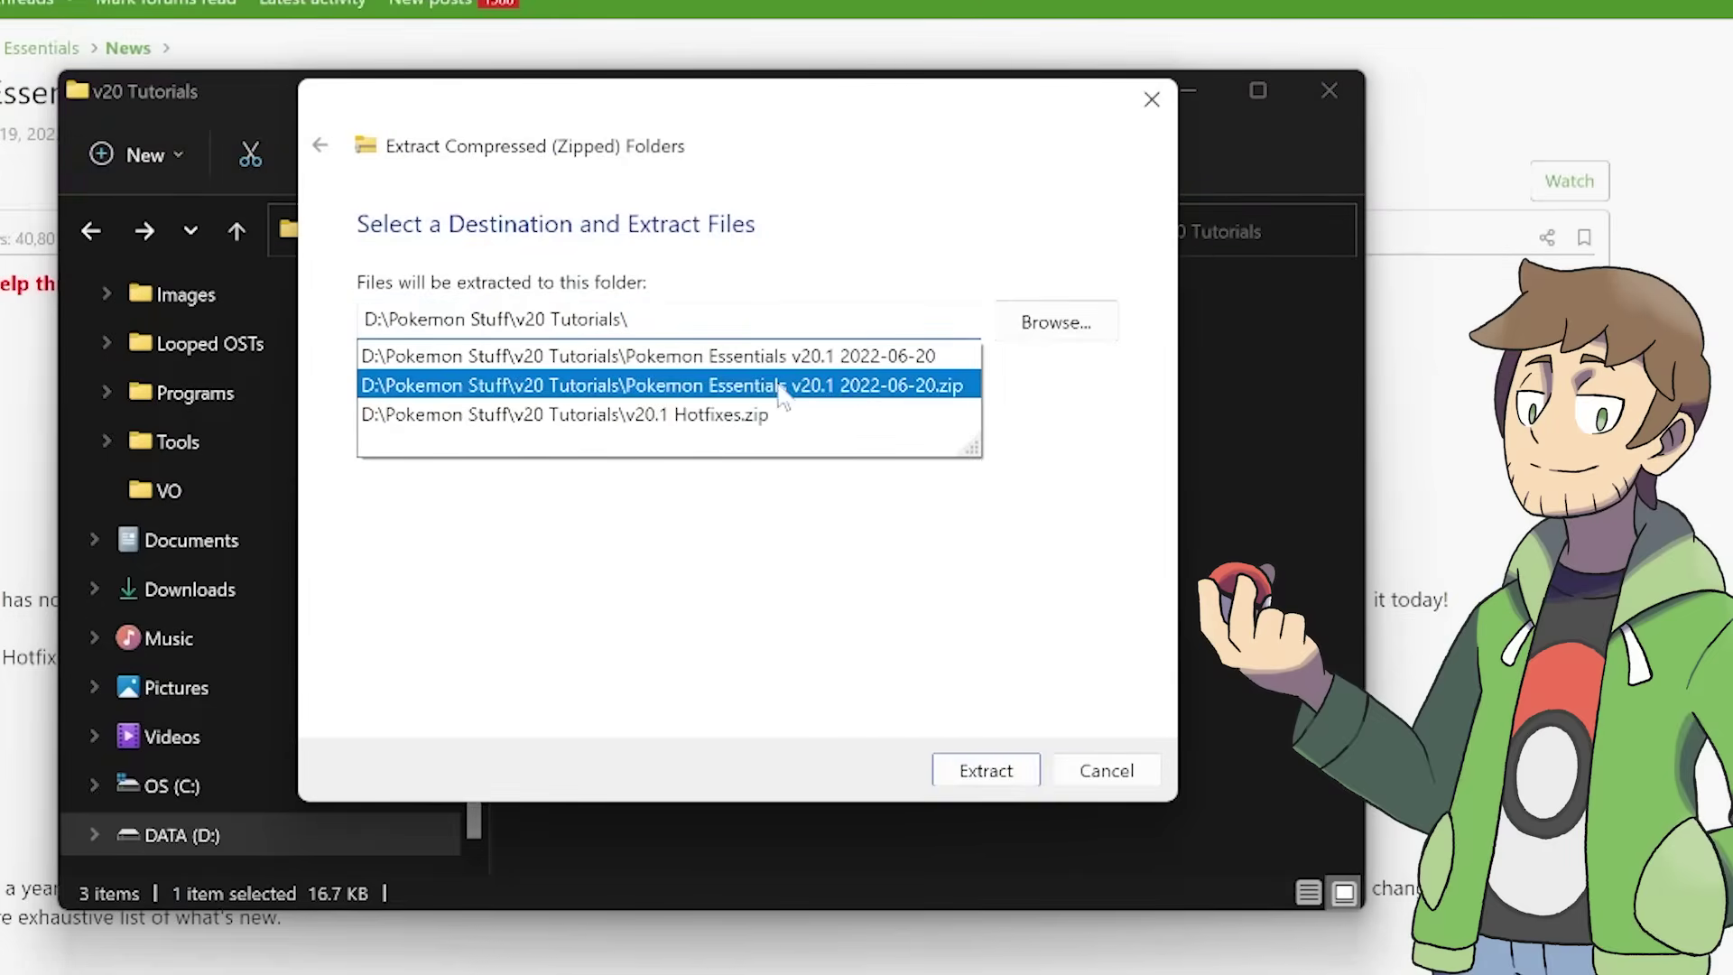
key("BackSpace")
left_click(986, 770)
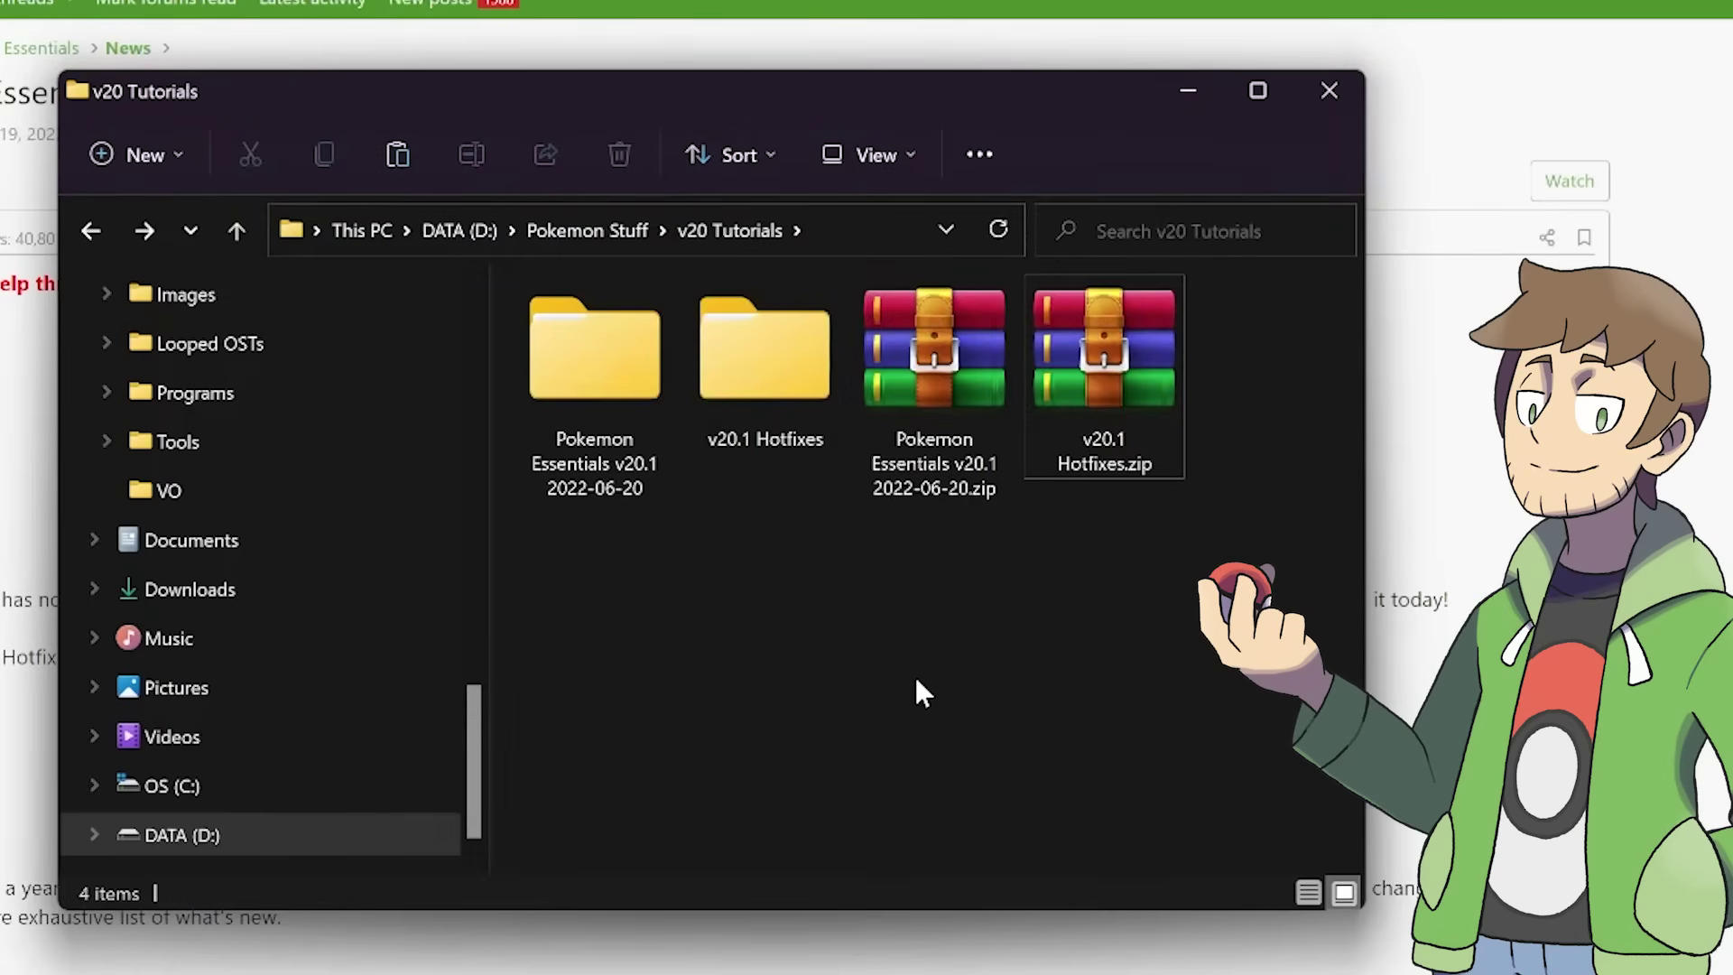
Check the v20.1 Hotfixes contents and locate the Essentials project's Plugins folder
double_click(762, 406)
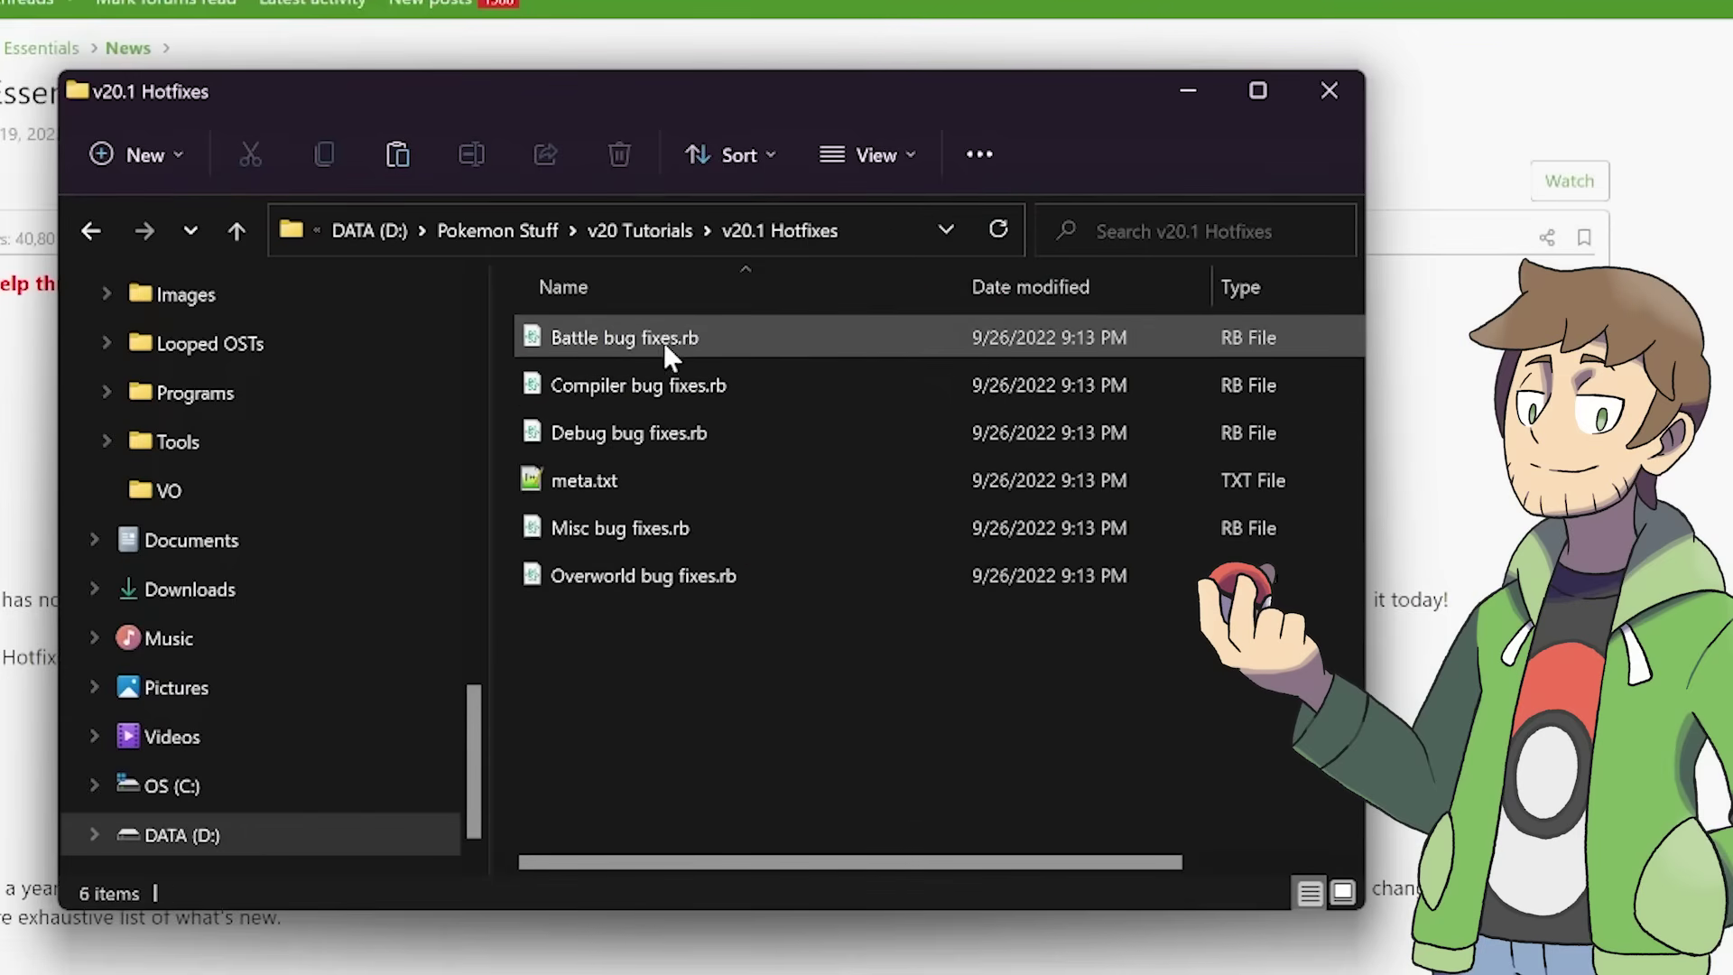
key("alt+Left")
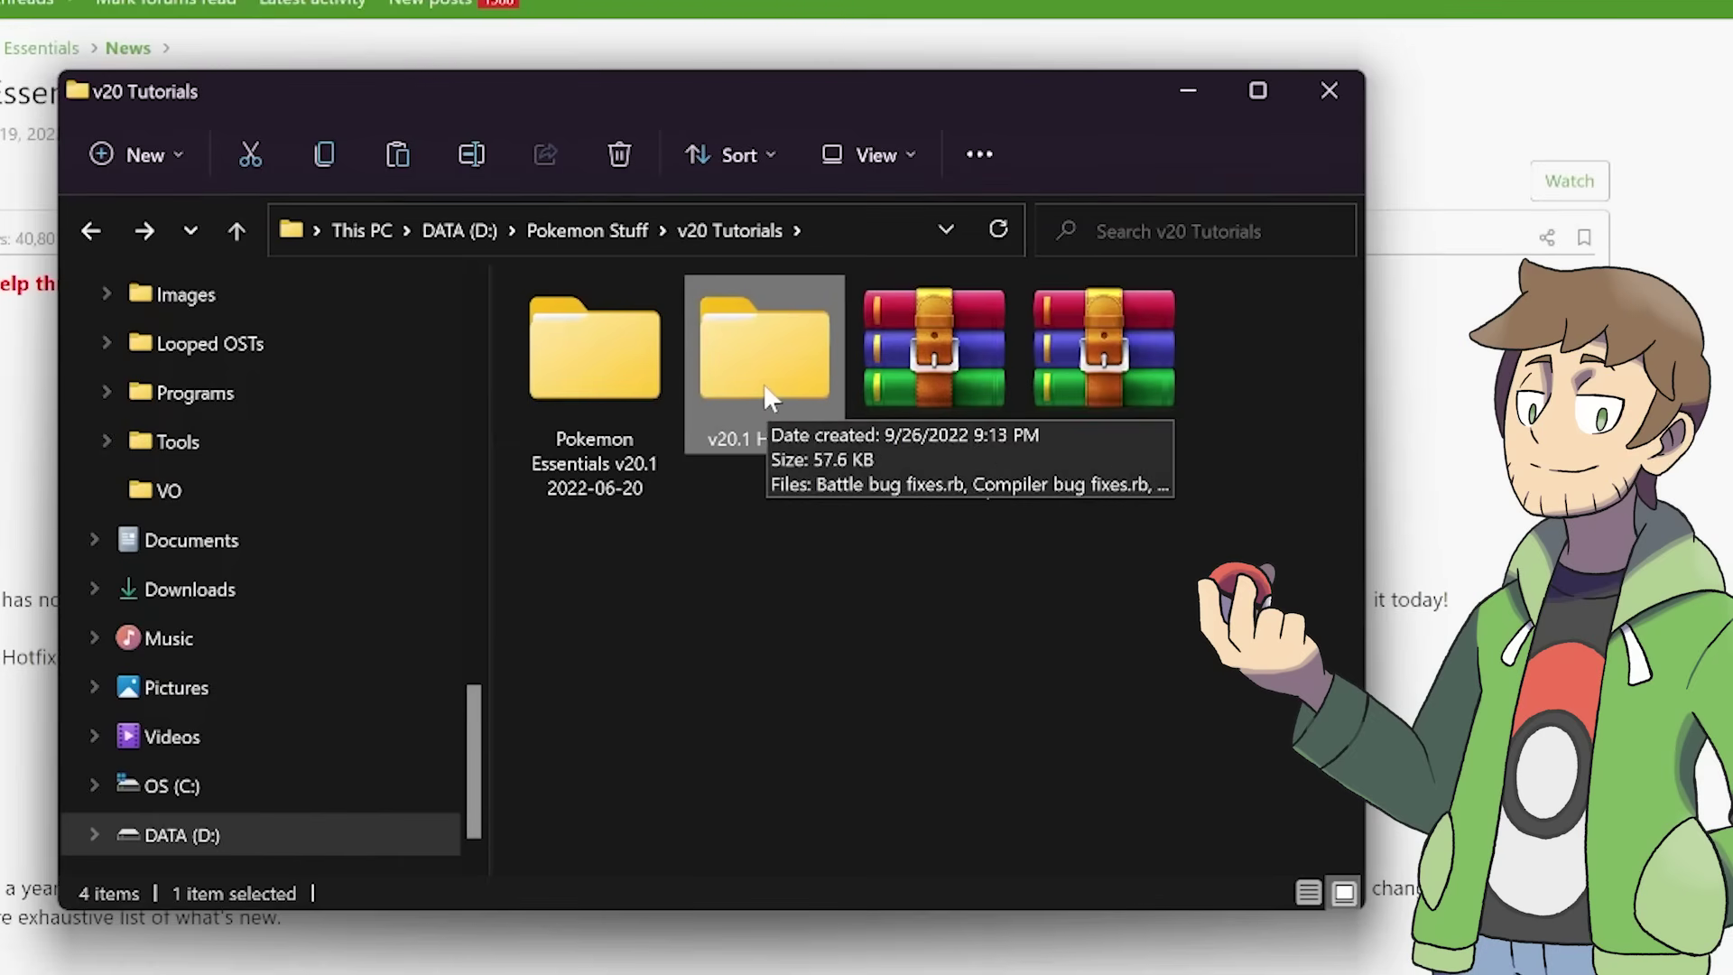
double_click(626, 393)
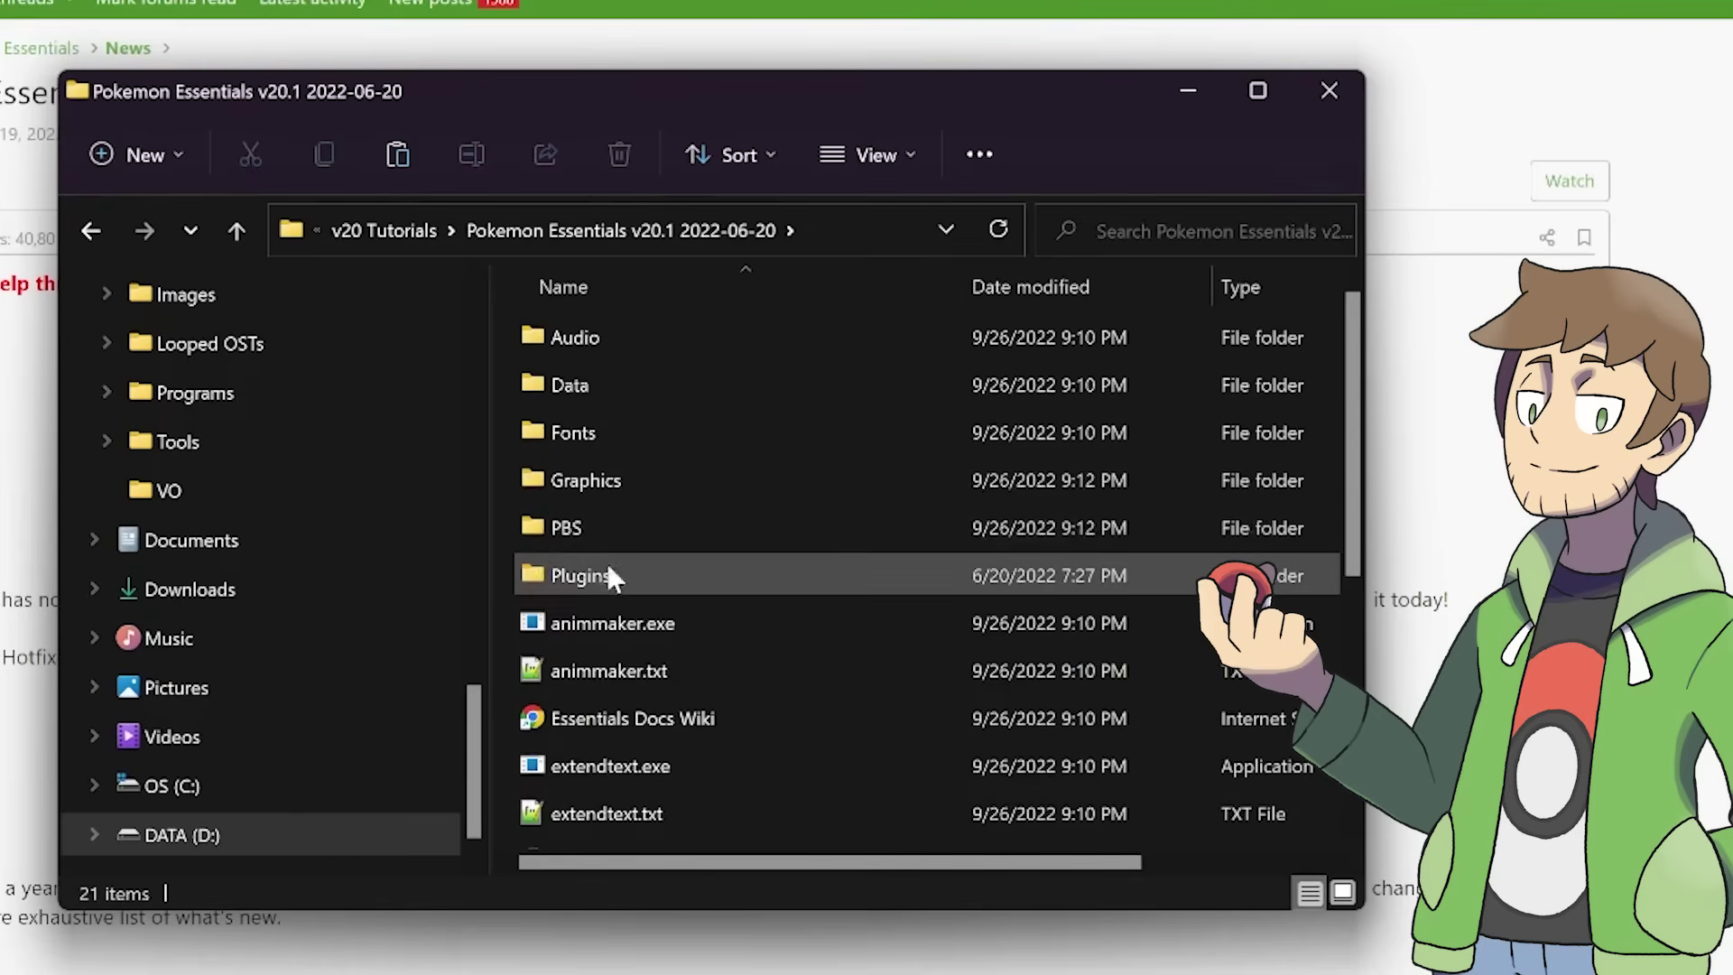
double_click(607, 561)
key("alt+Left")
key("alt+Left")
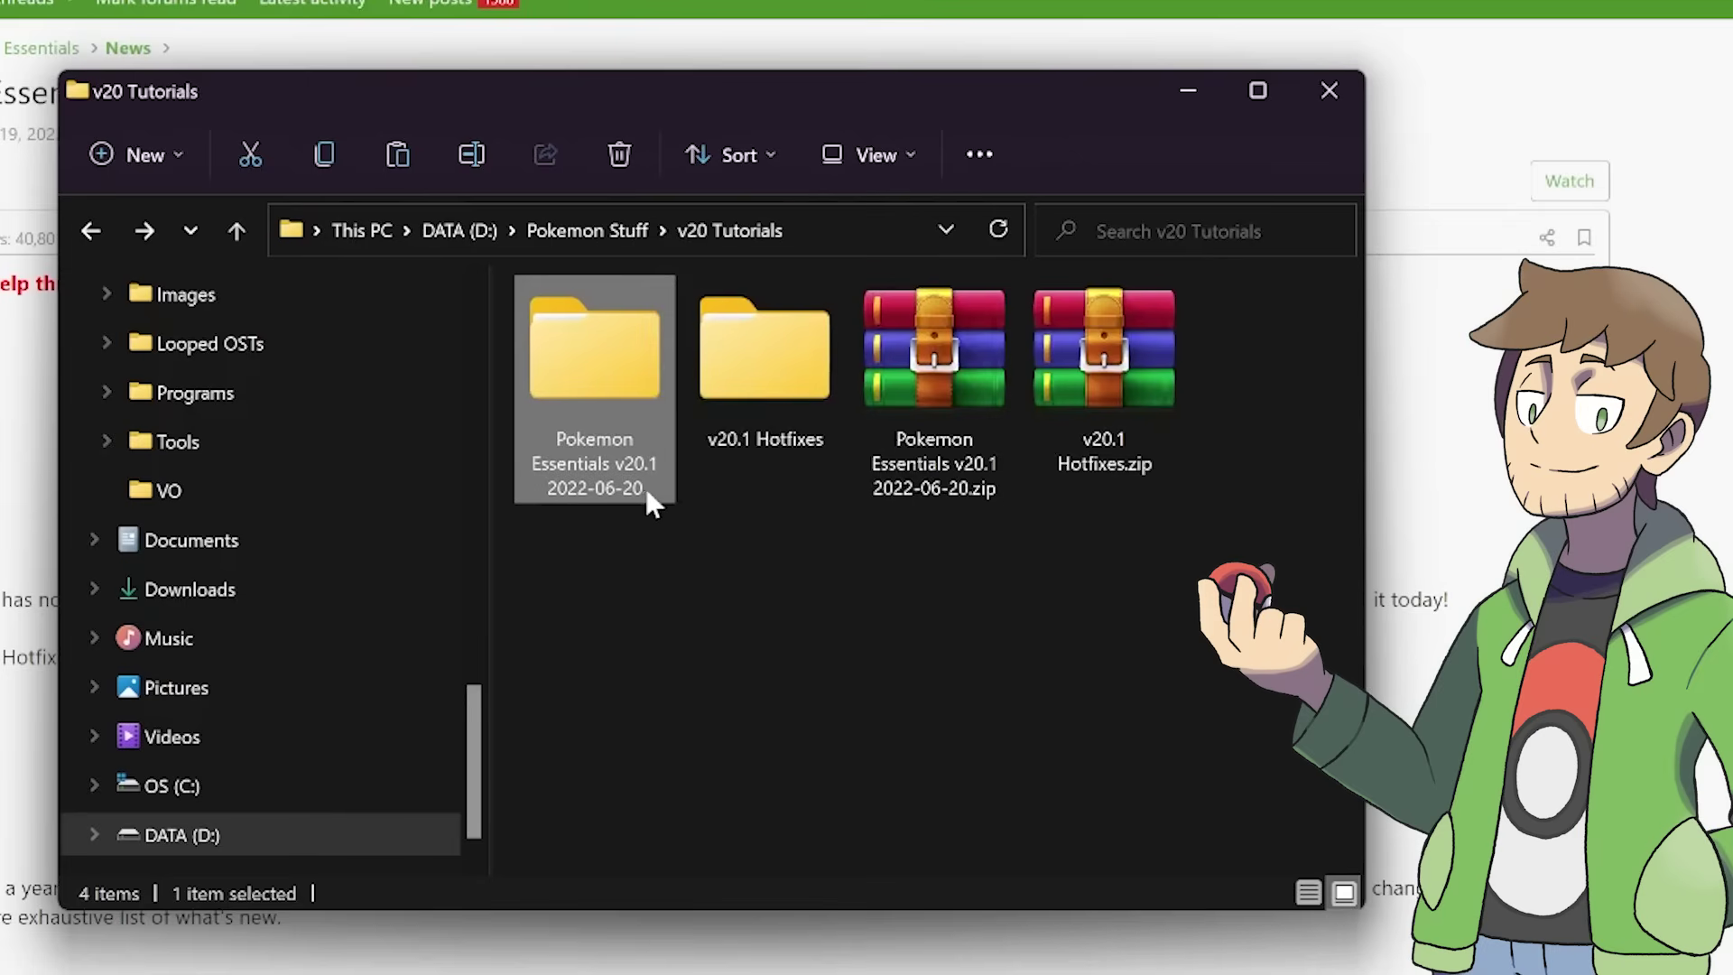
Paste the v20.1 Hotfixes folder into Essentials' Plugins folder and open it
left_click(765, 393)
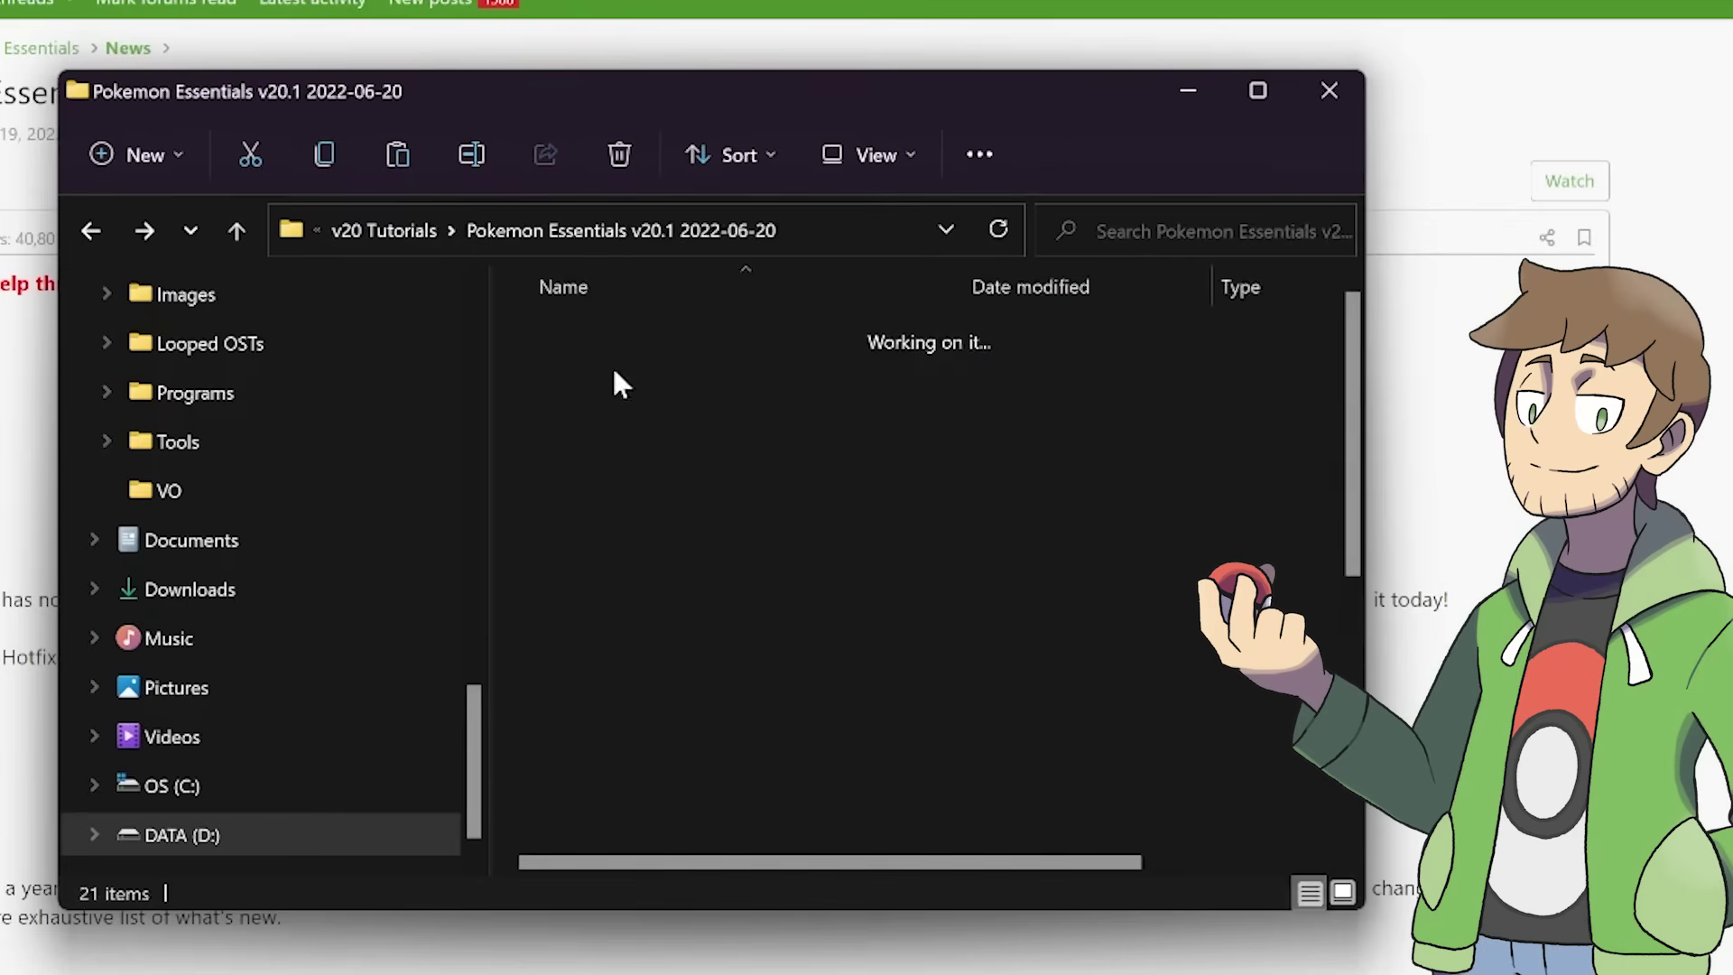
double_click(620, 586)
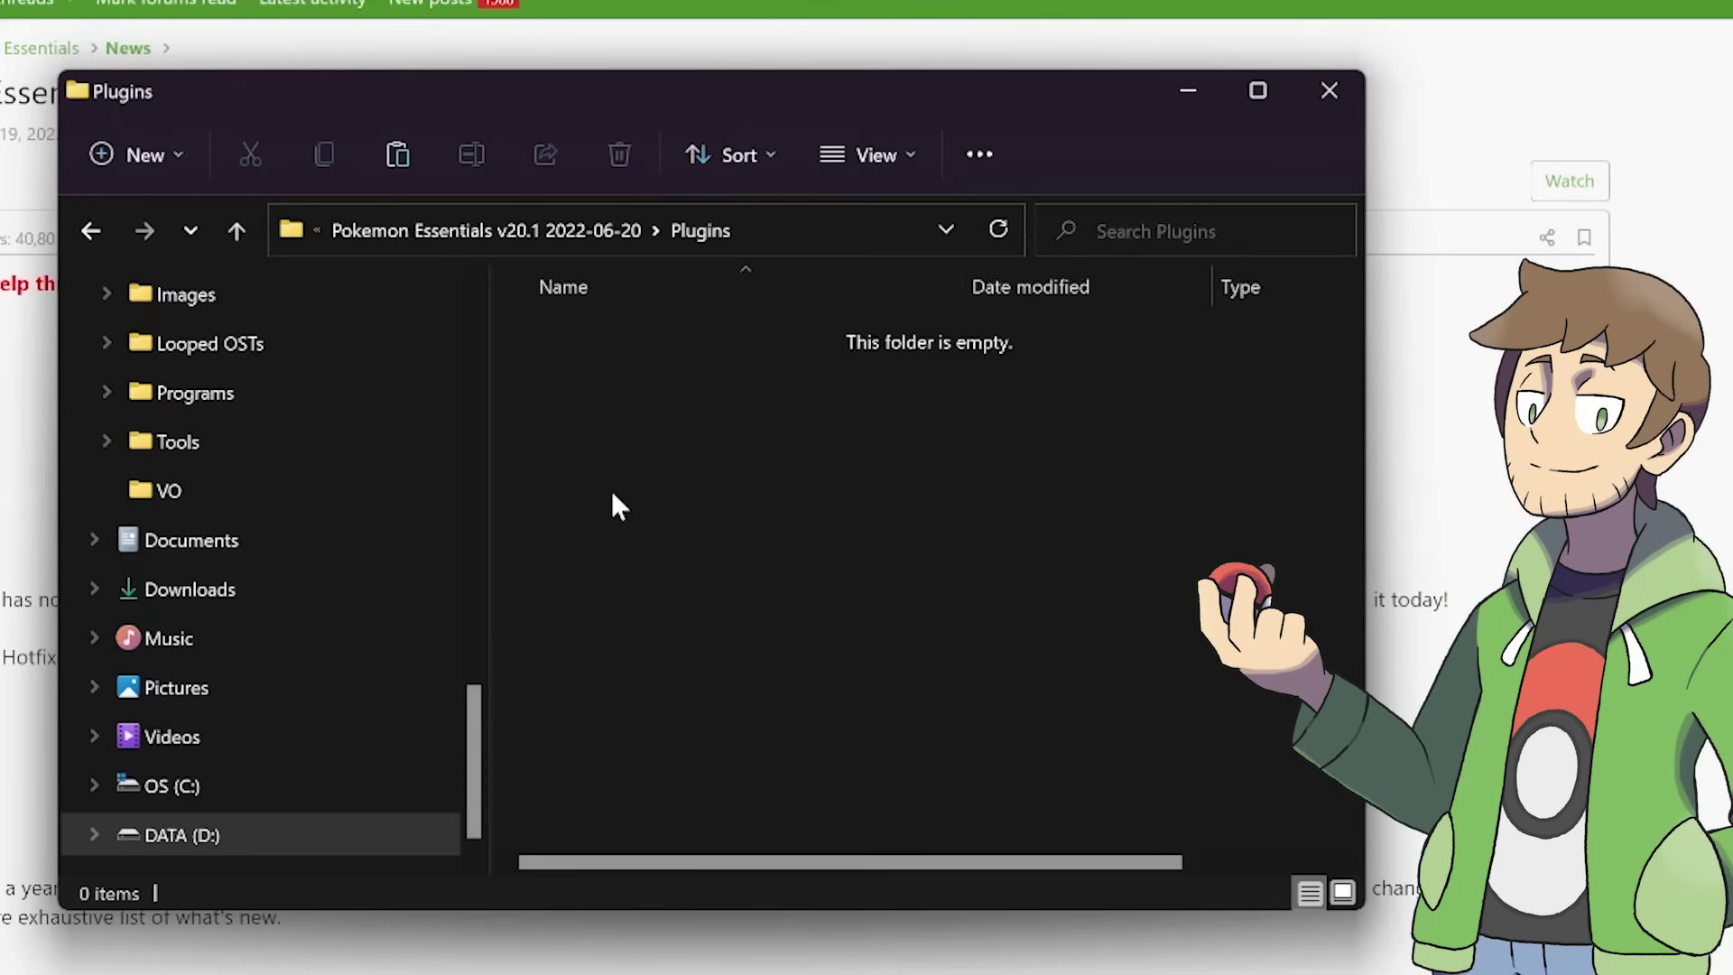
key("ctrl+v")
left_click(640, 504)
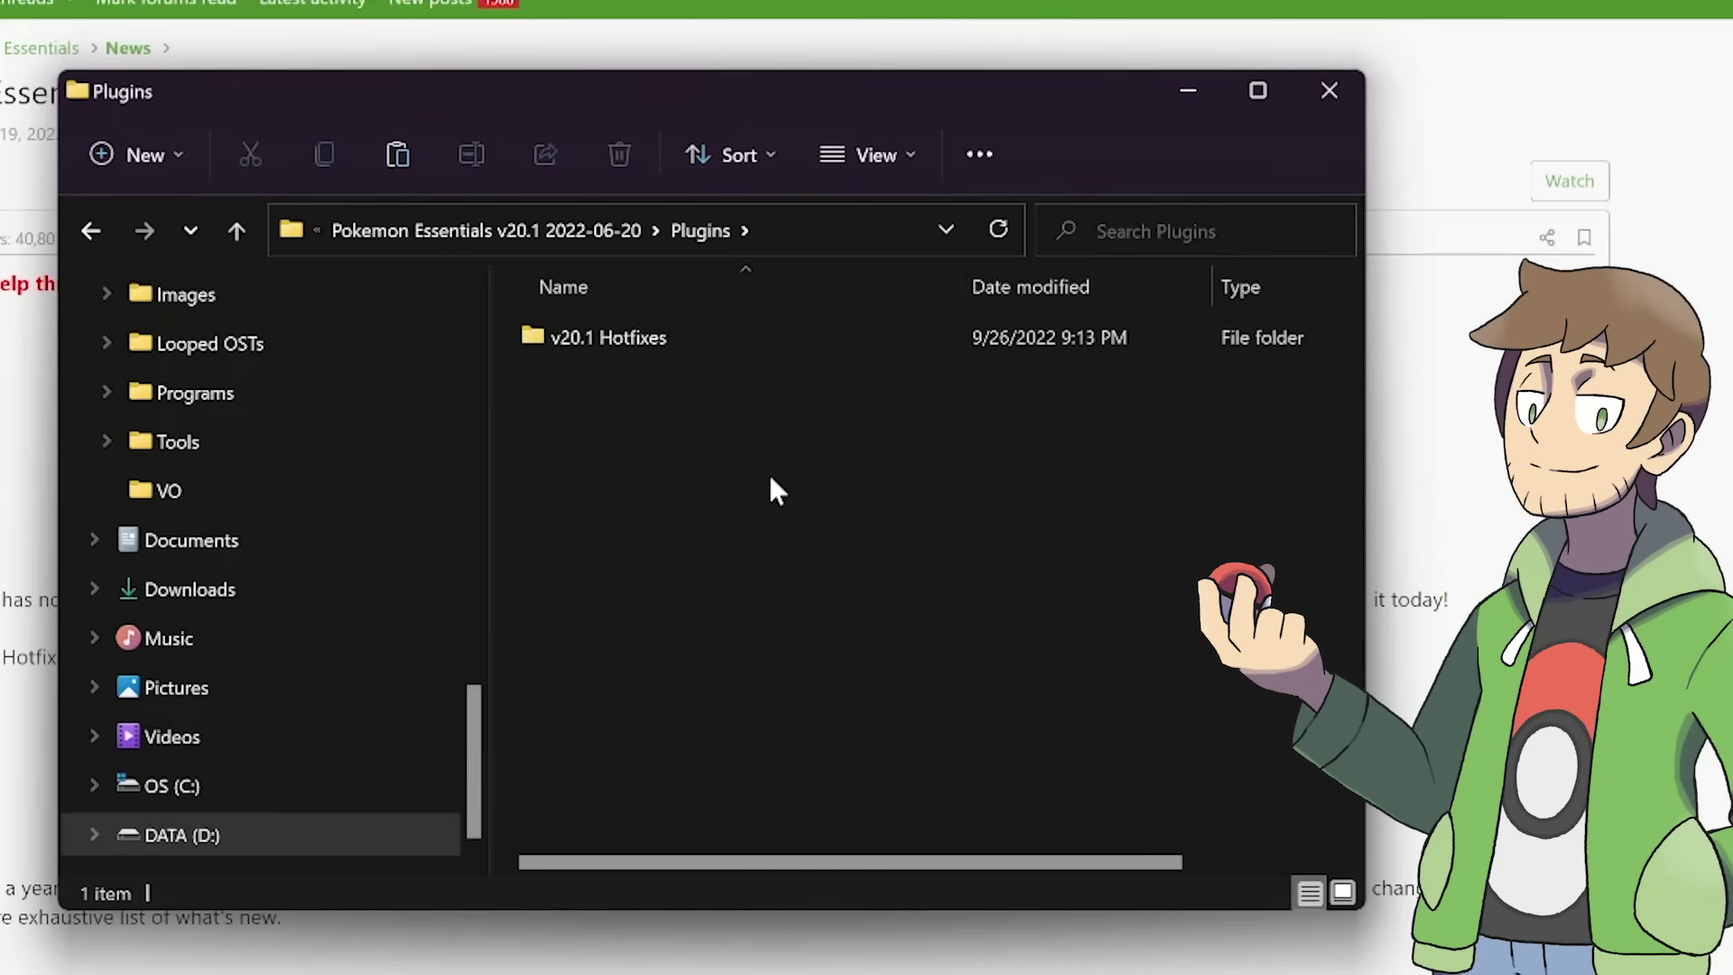
double_click(570, 343)
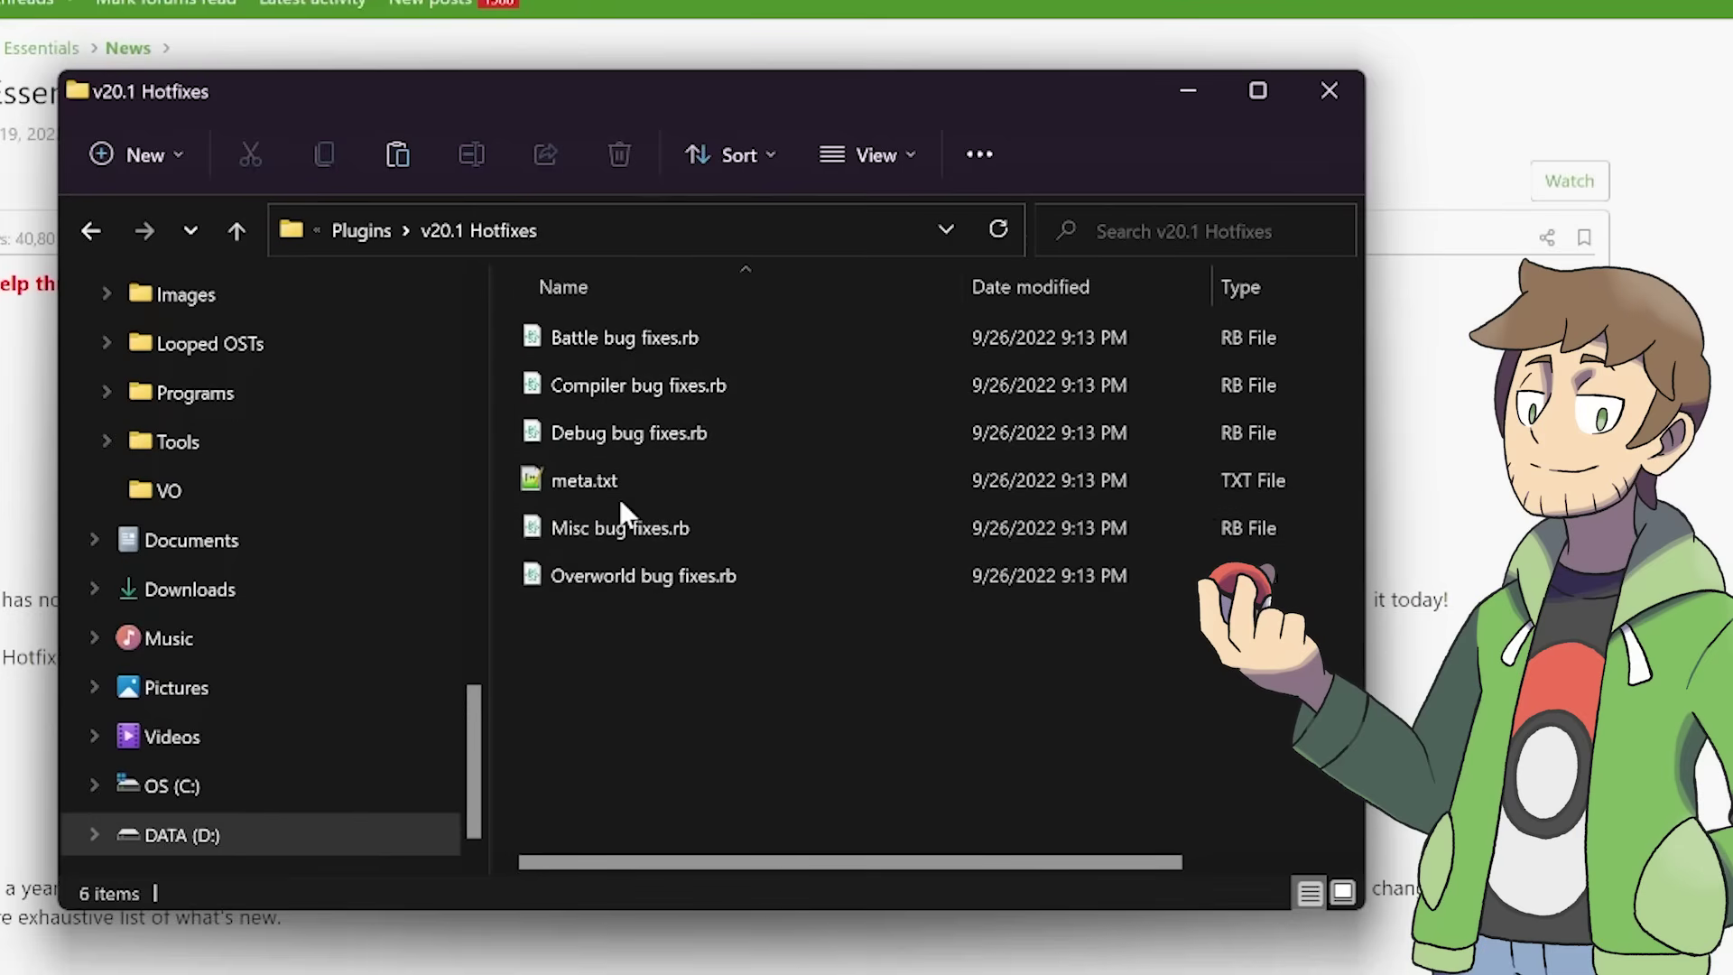
Reload the Hotfixes meta.txt in Notepad++ and scroll through its fix list
double_click(618, 479)
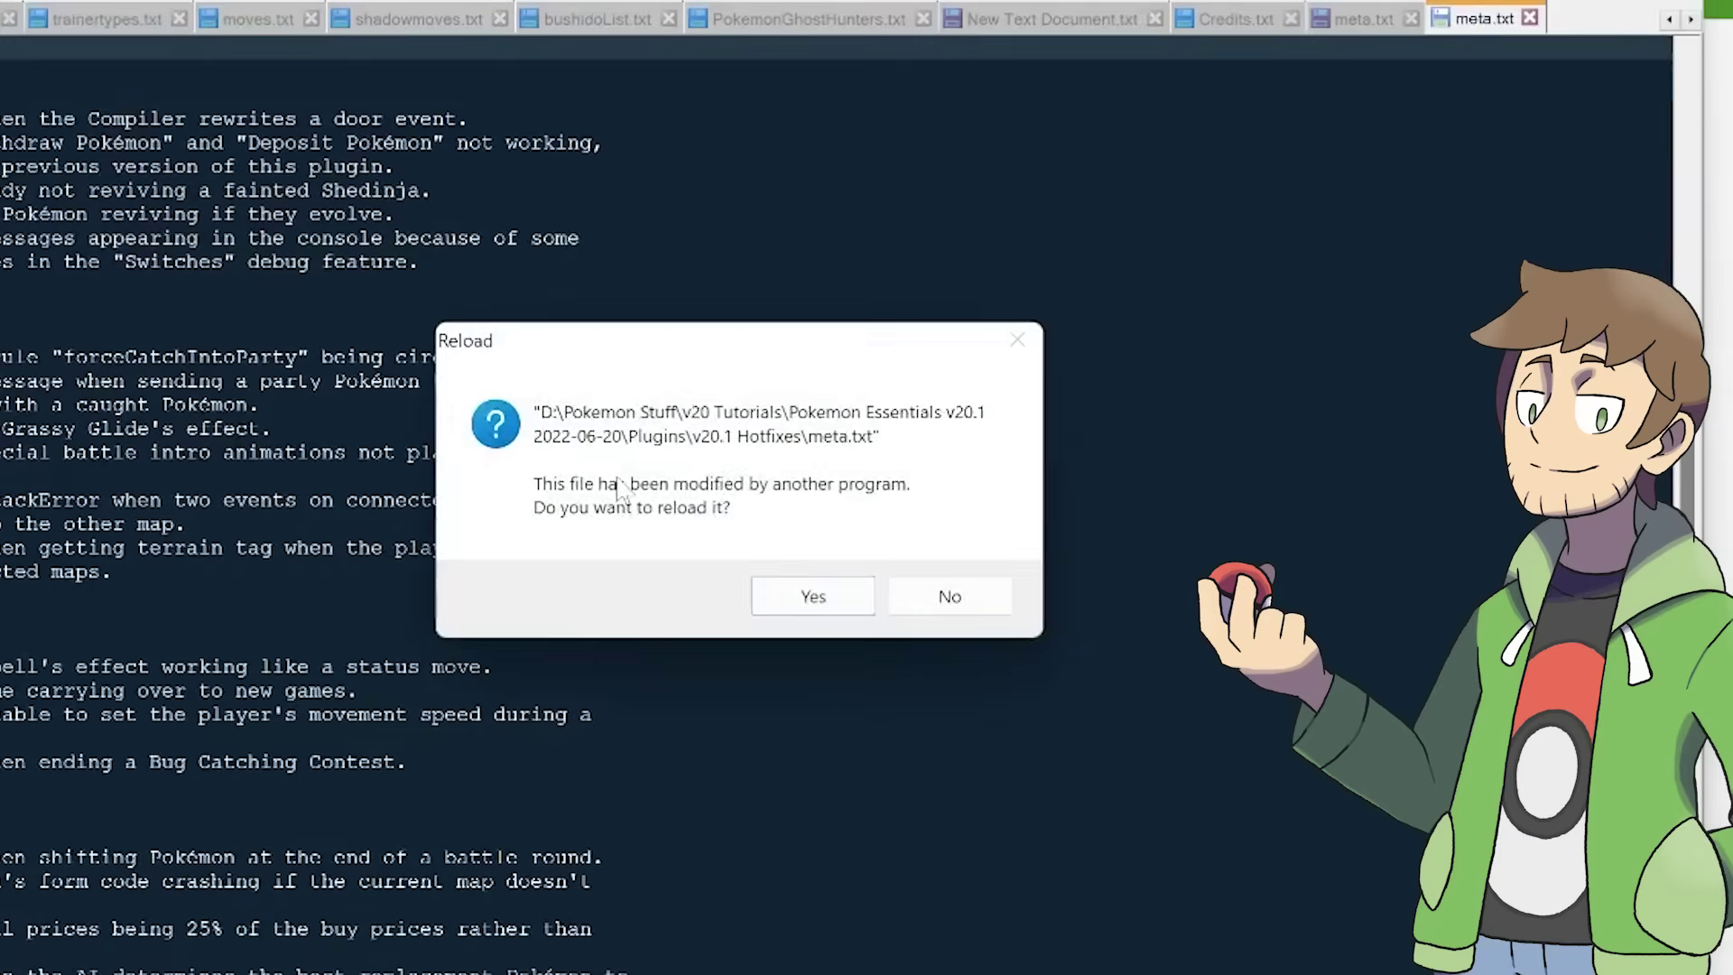
left_click(822, 599)
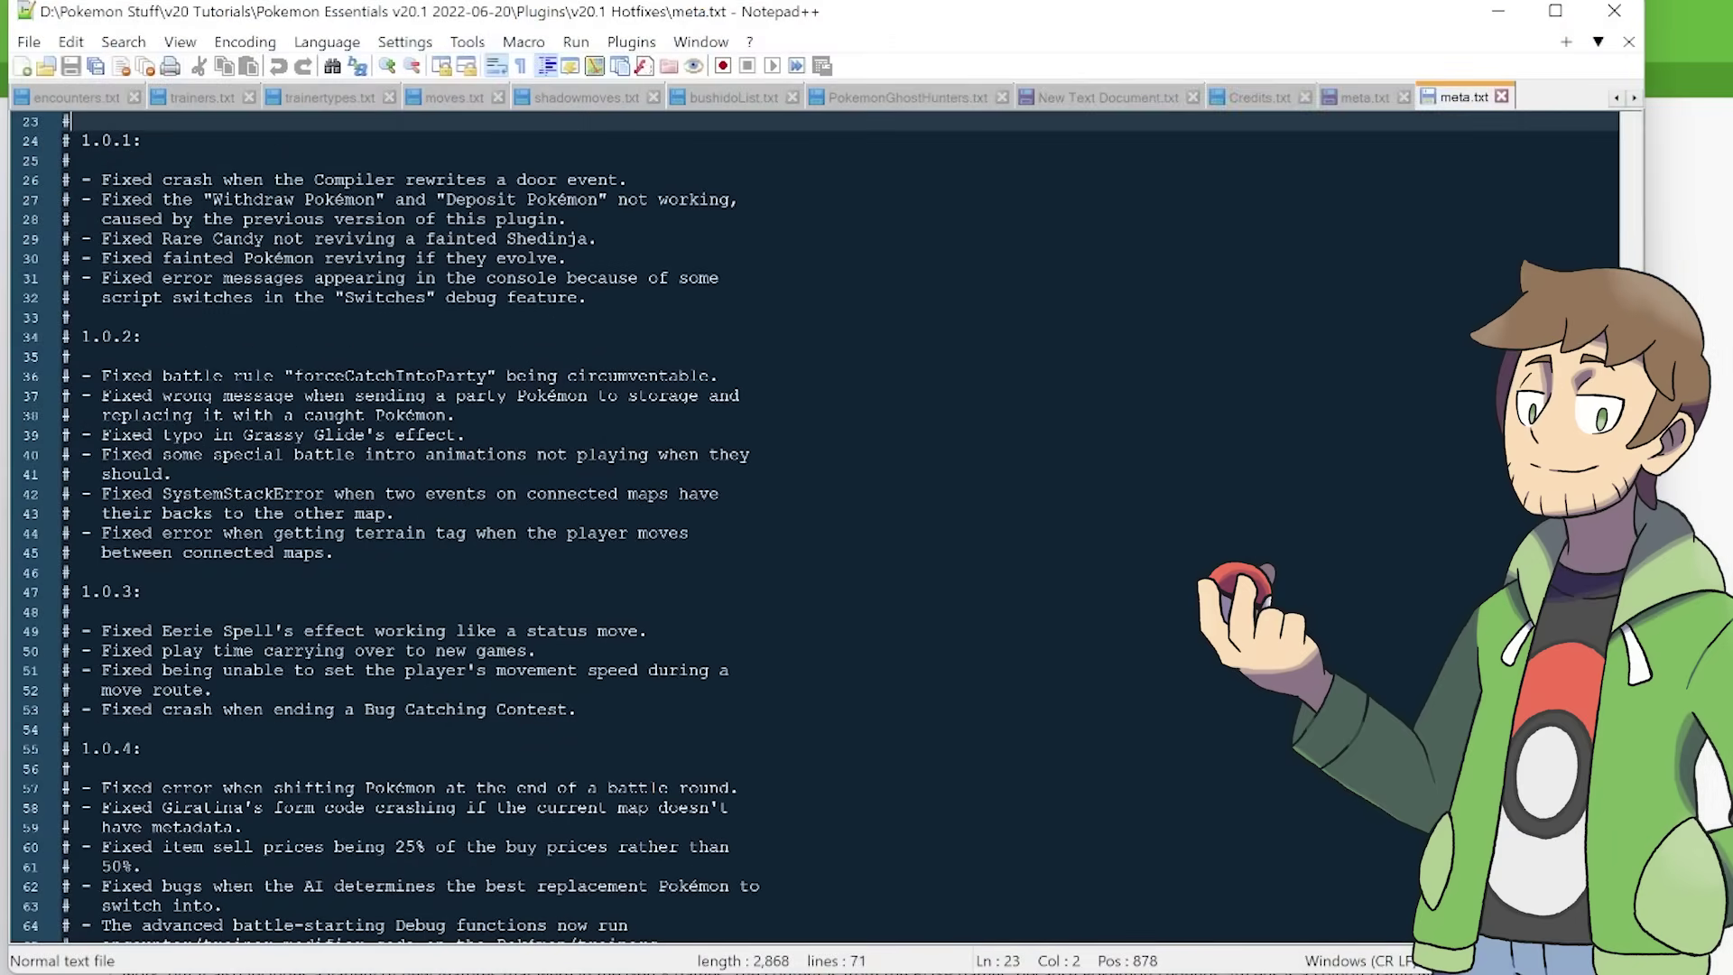
scroll(812, 488, "up", 5)
left_click_drag(1636, 230, 1637, 814)
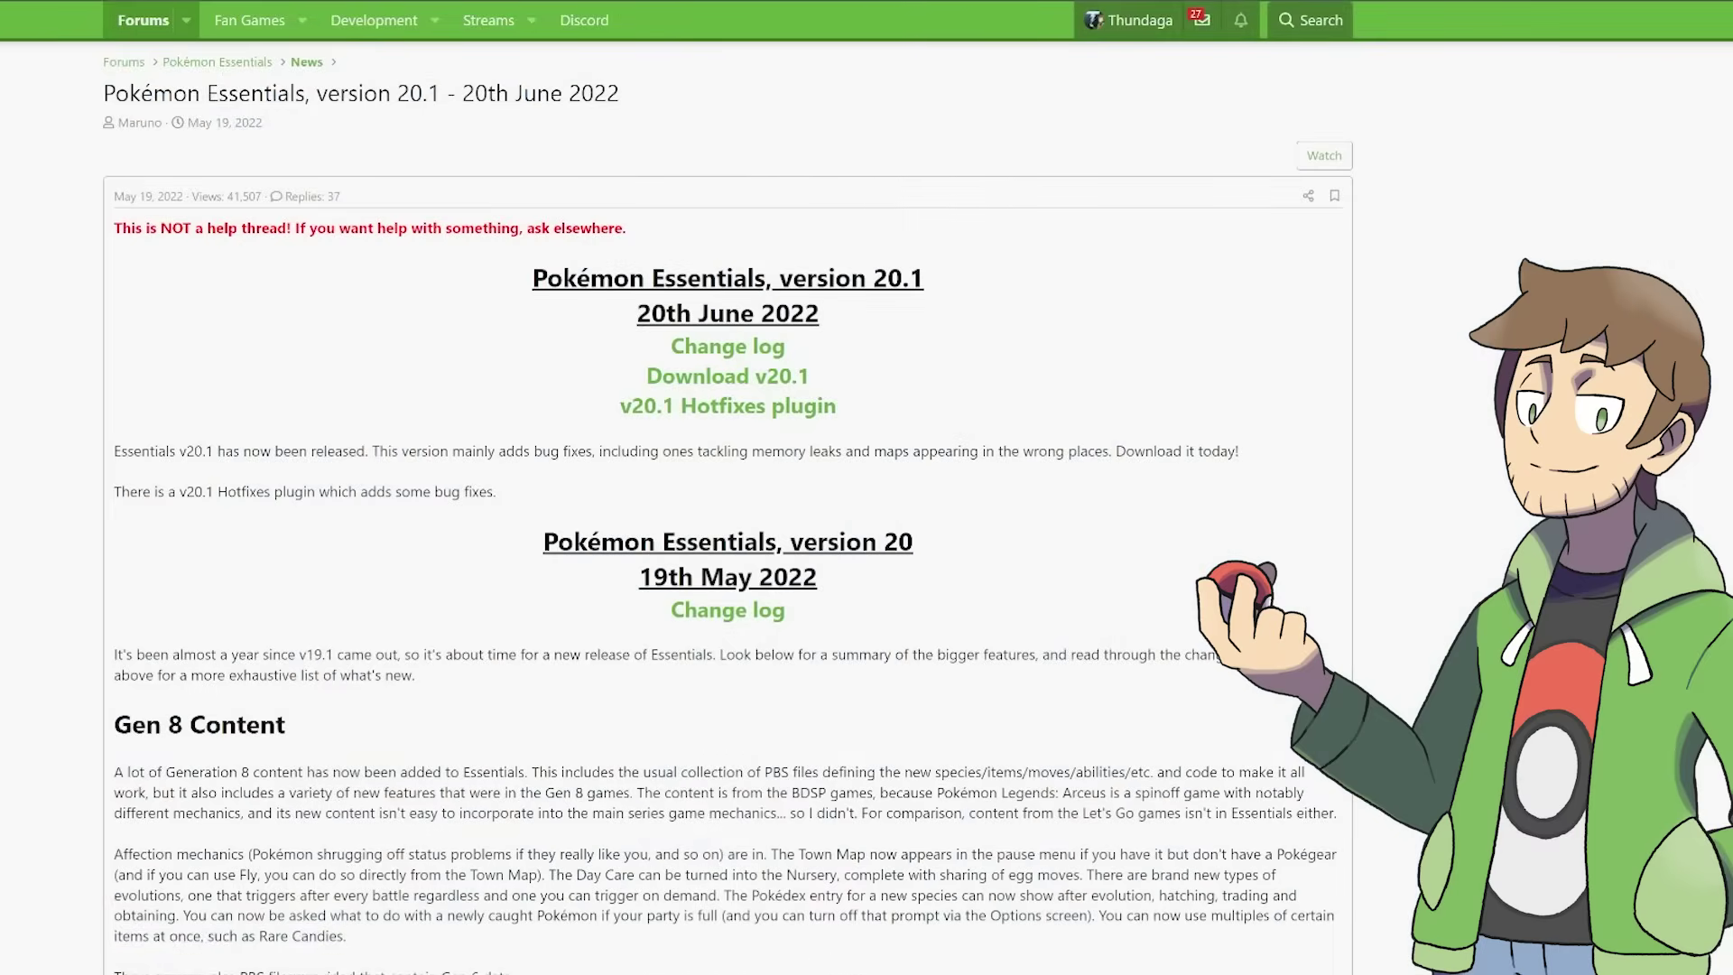
left_click_drag(810, 377, 645, 376)
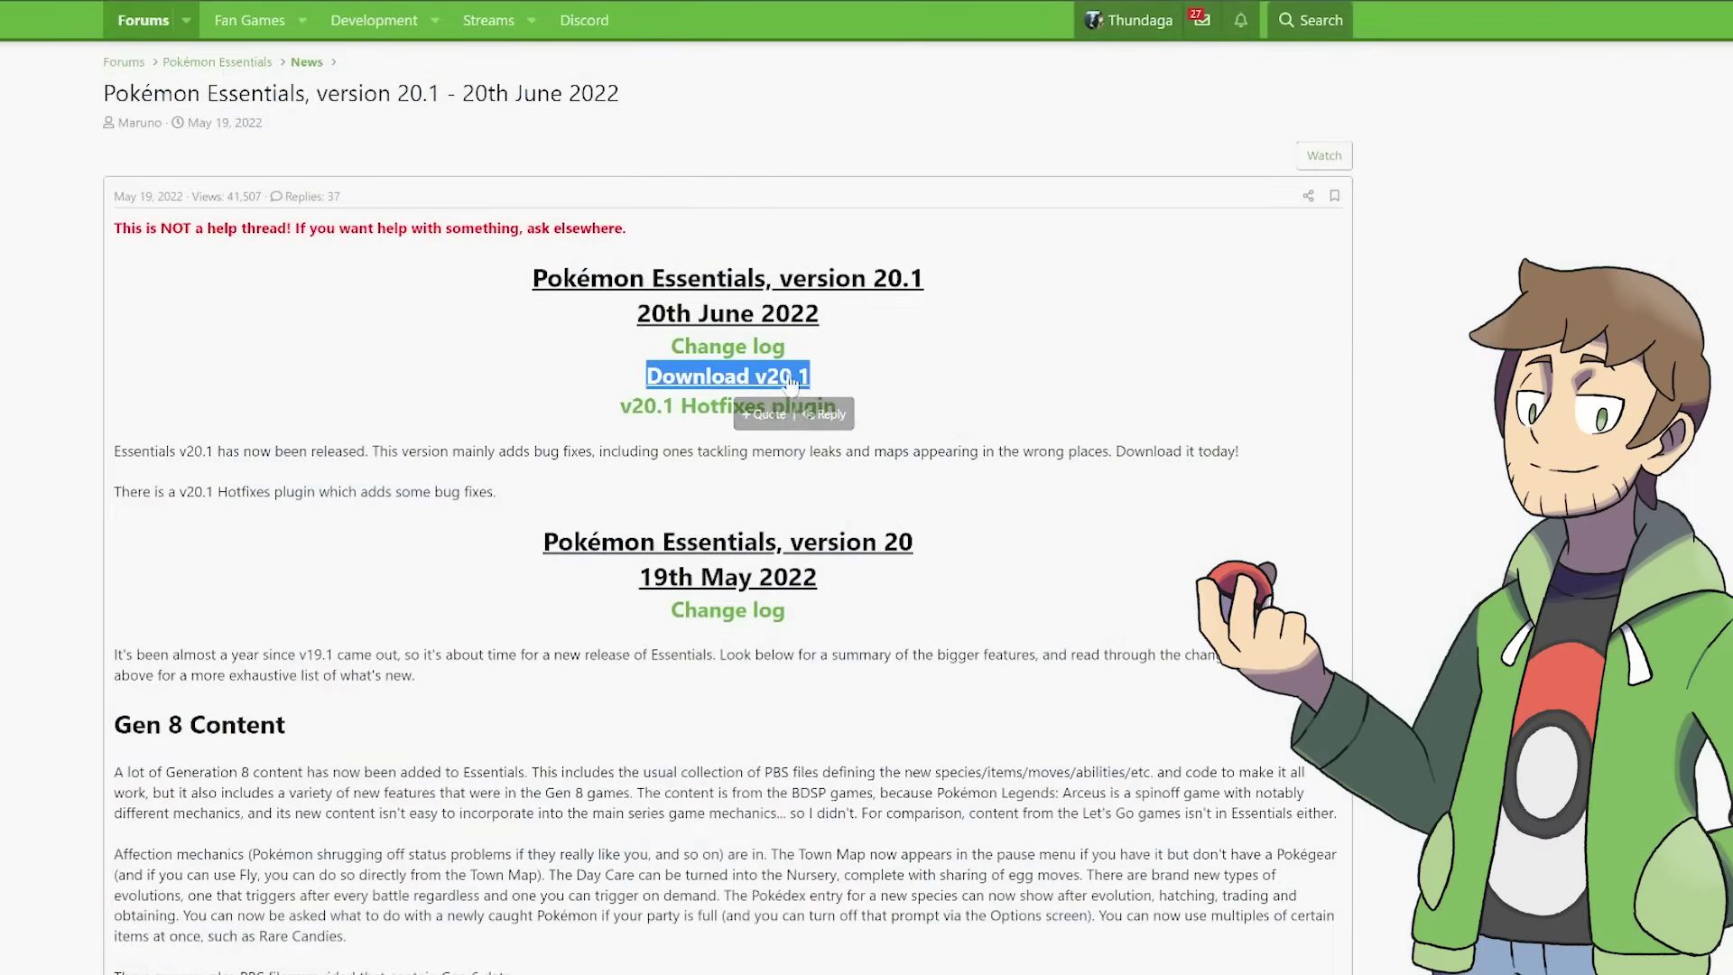
left_click(929, 385)
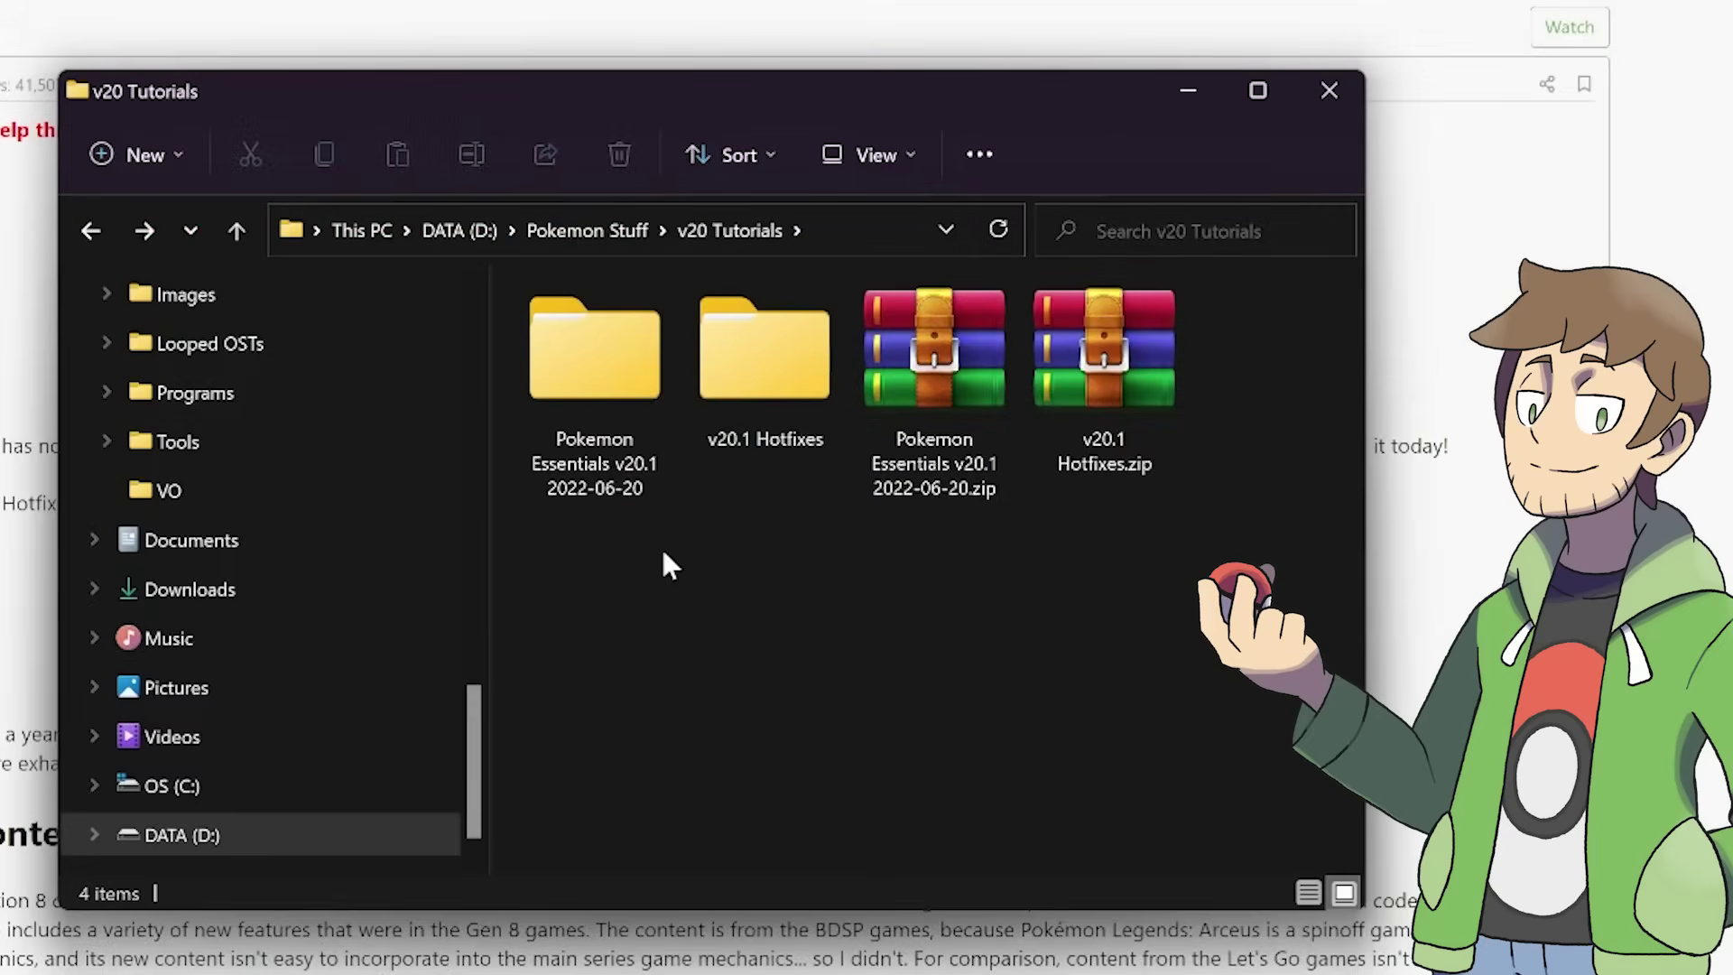
Launch Game.rxproj from the Pokemon Essentials v20.1 2022-06-20 folder in RPG Maker XP
double_click(596, 419)
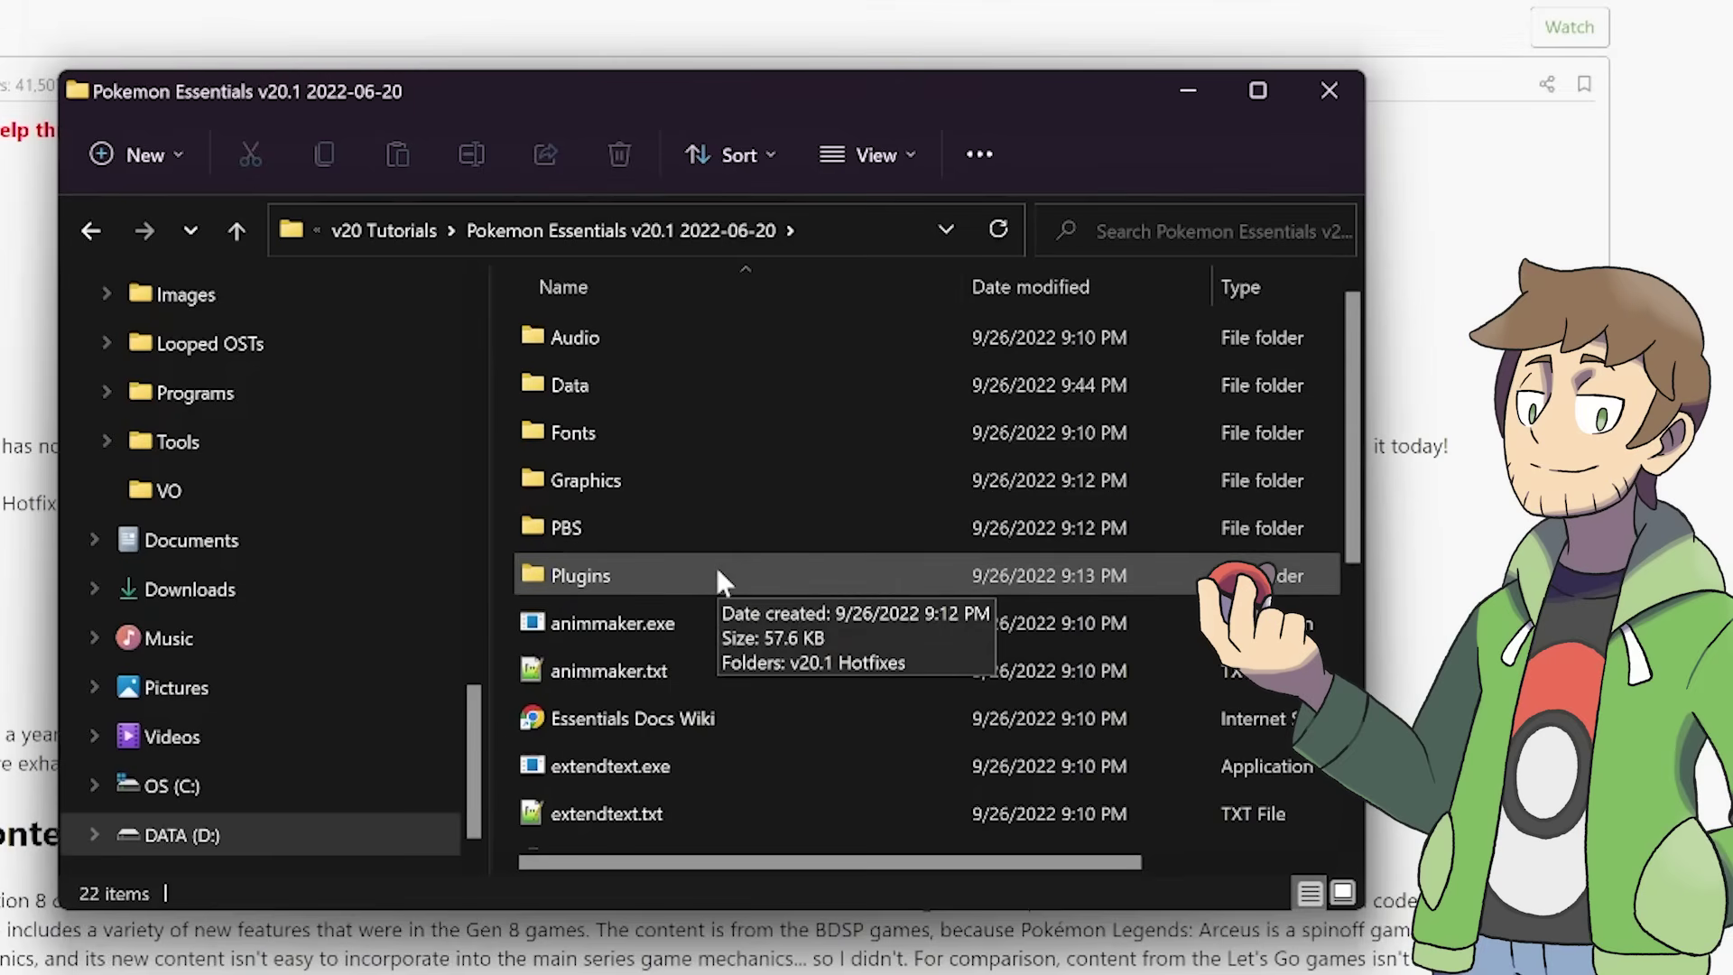
scroll(721, 634, "down", 5)
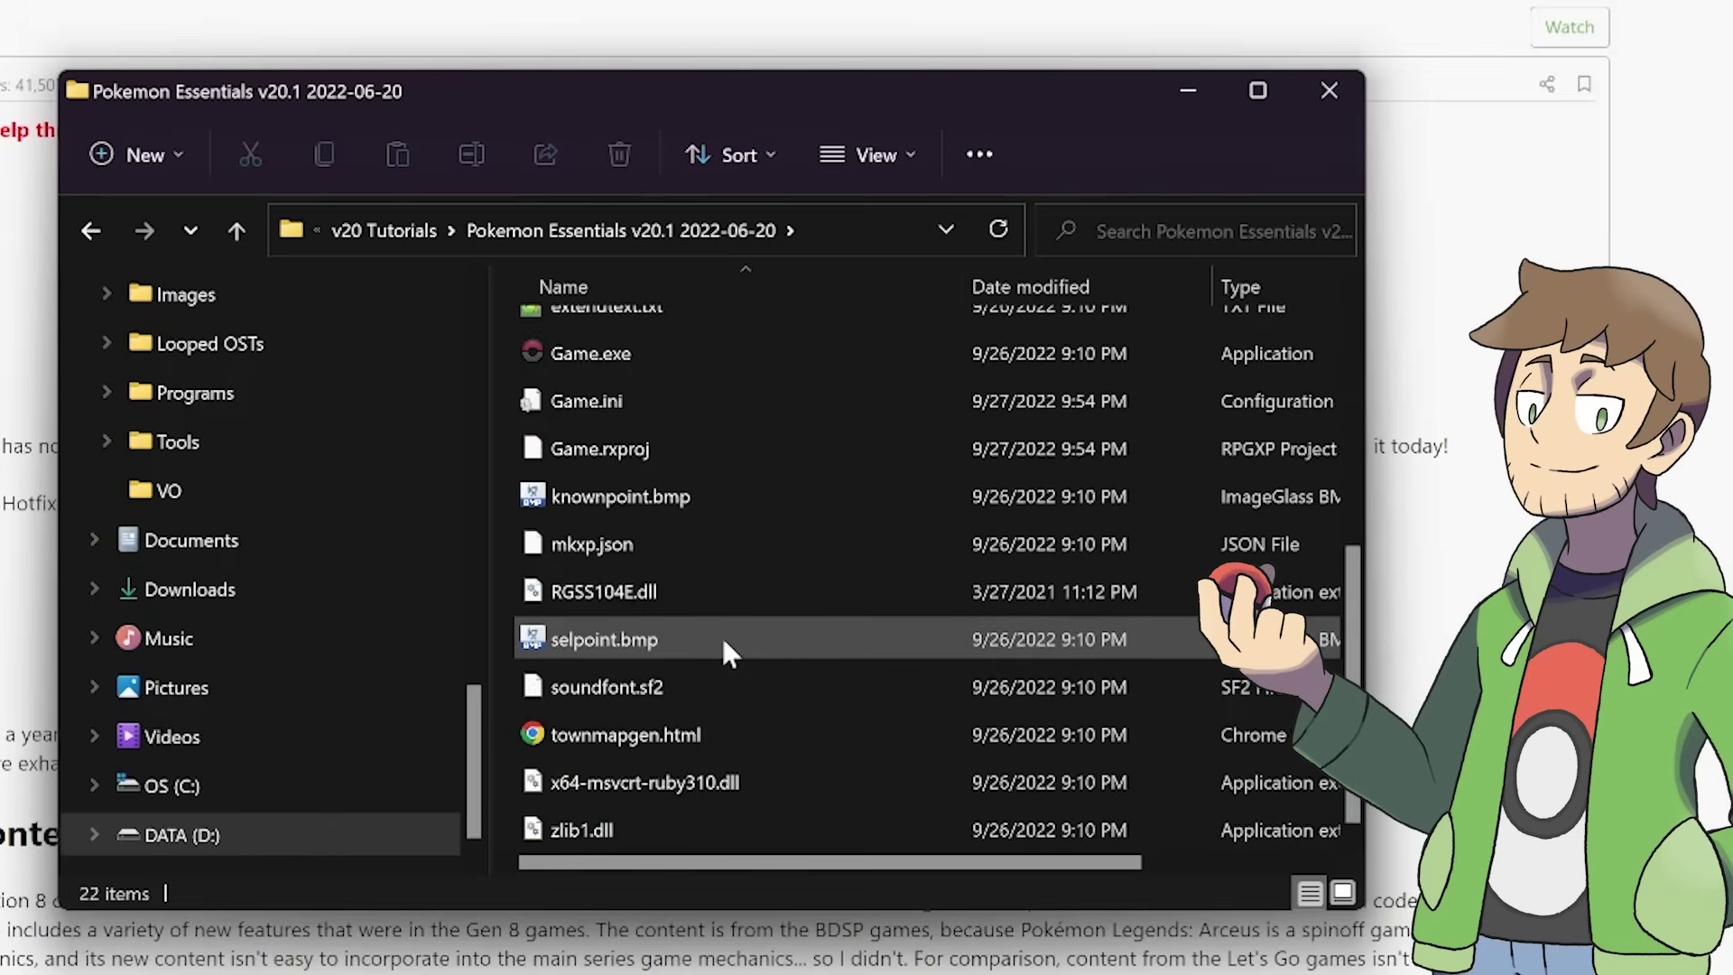
left_click(681, 448)
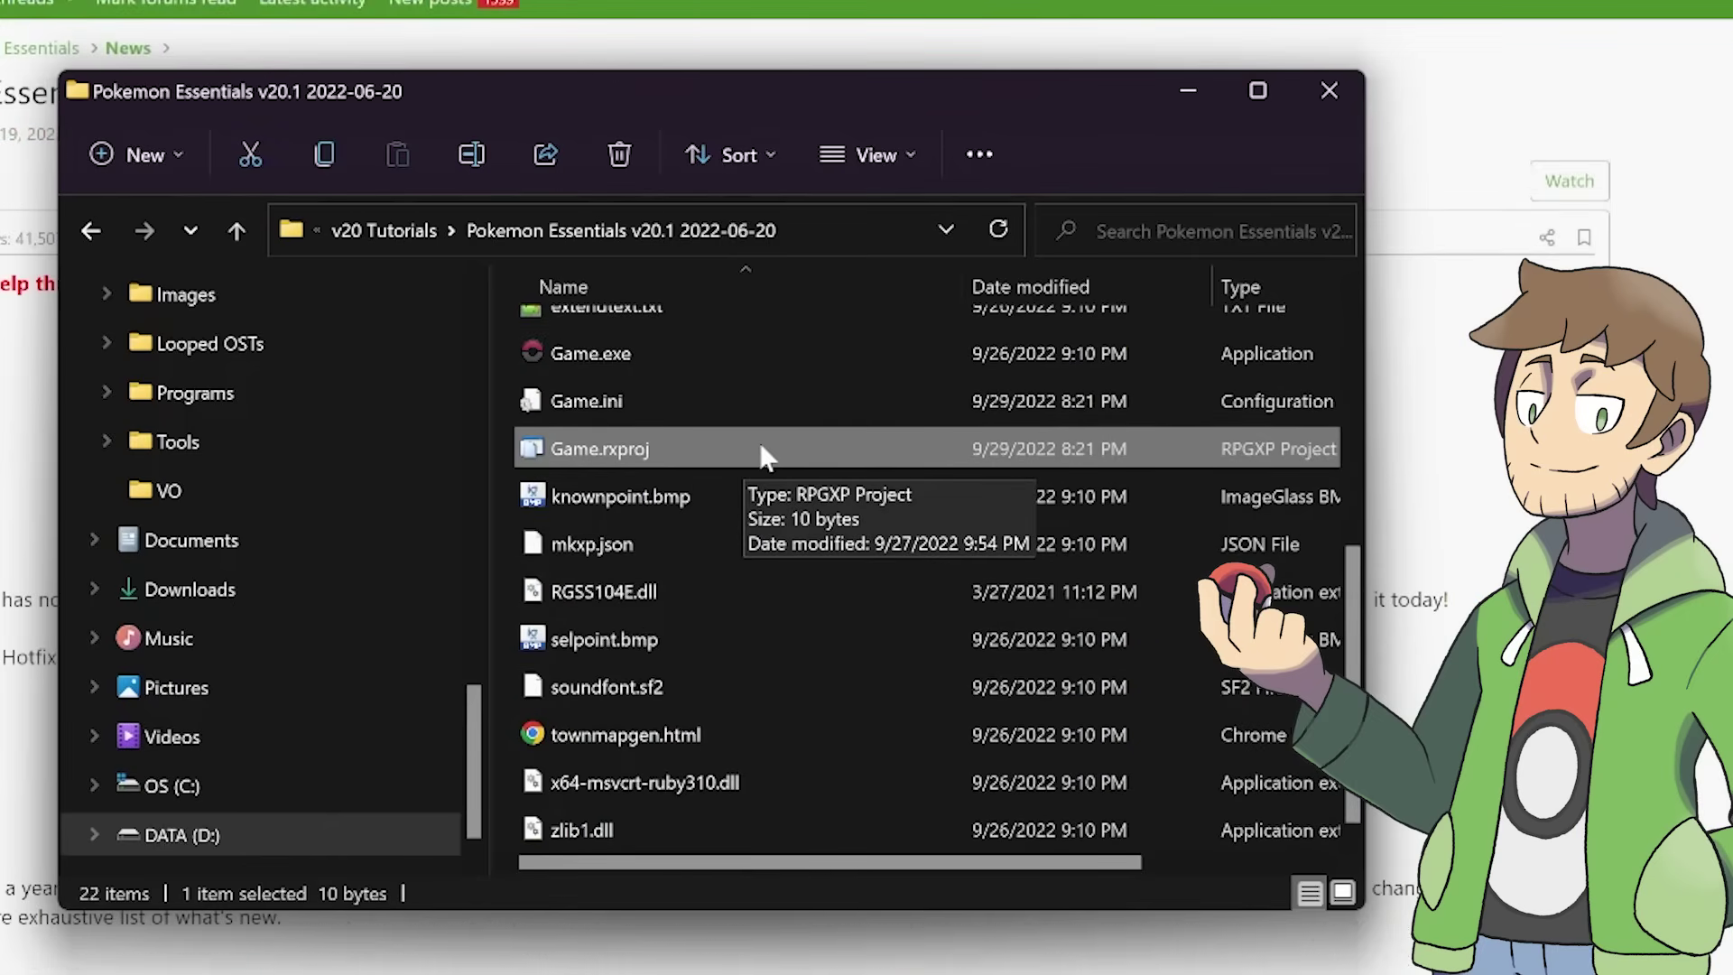
double_click(767, 455)
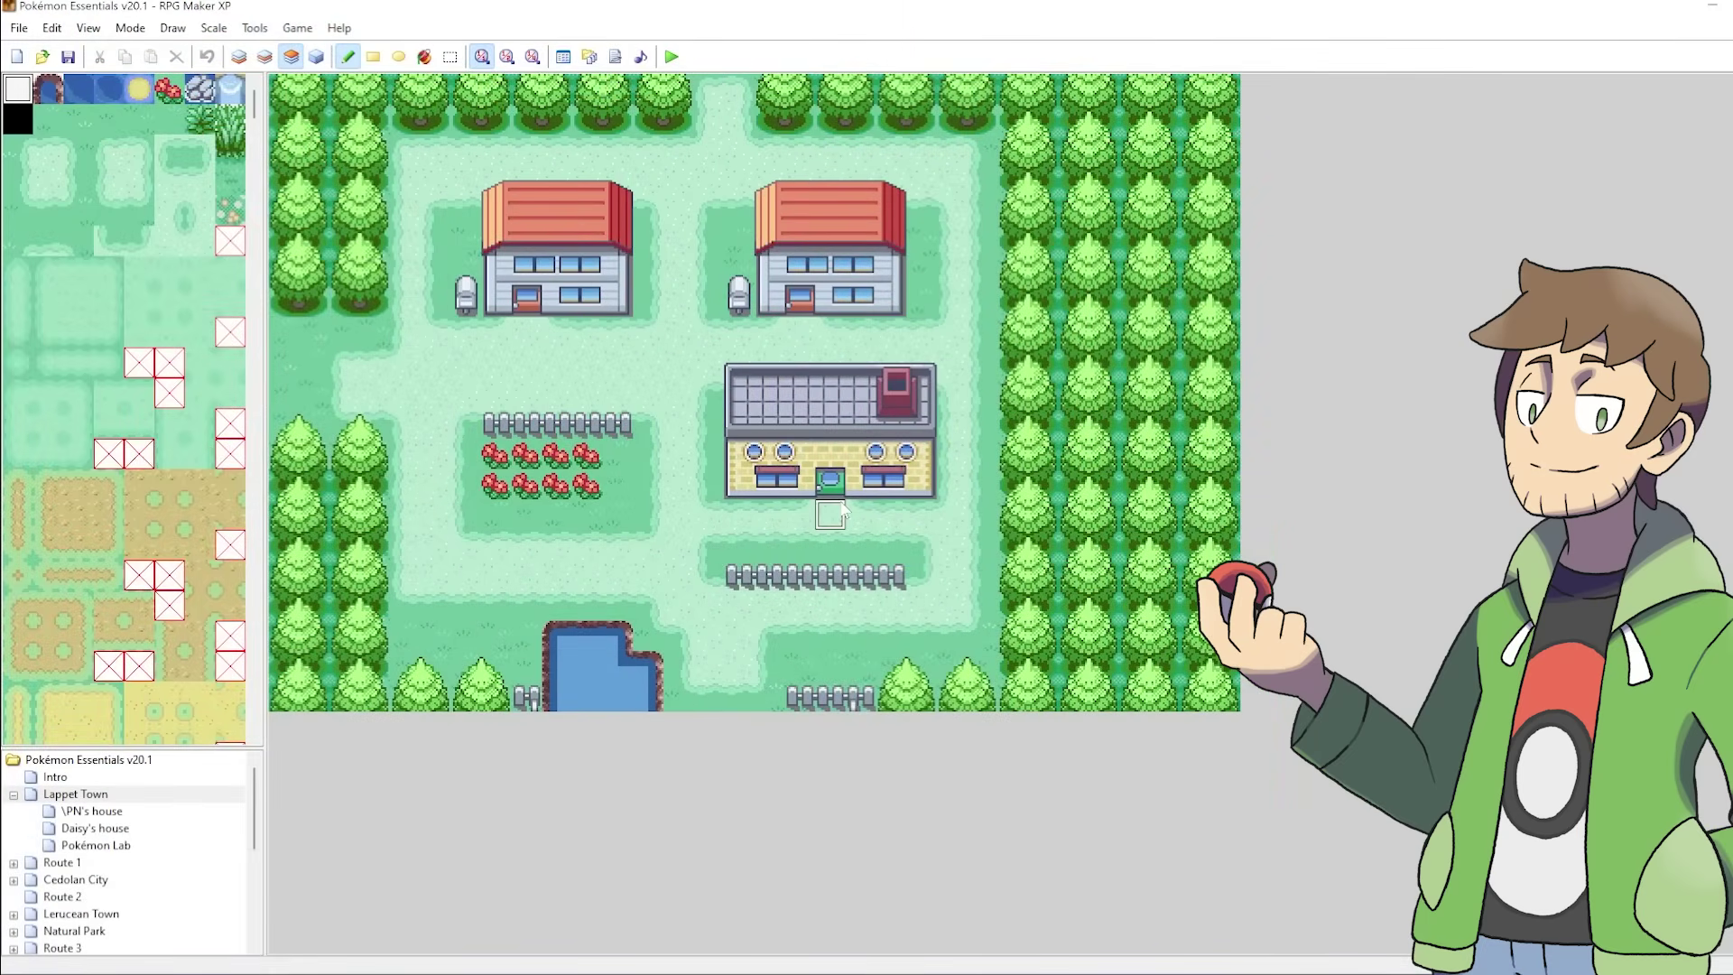
Switch to the event layer, enlarge the map list, and display Route 3
left_click(318, 56)
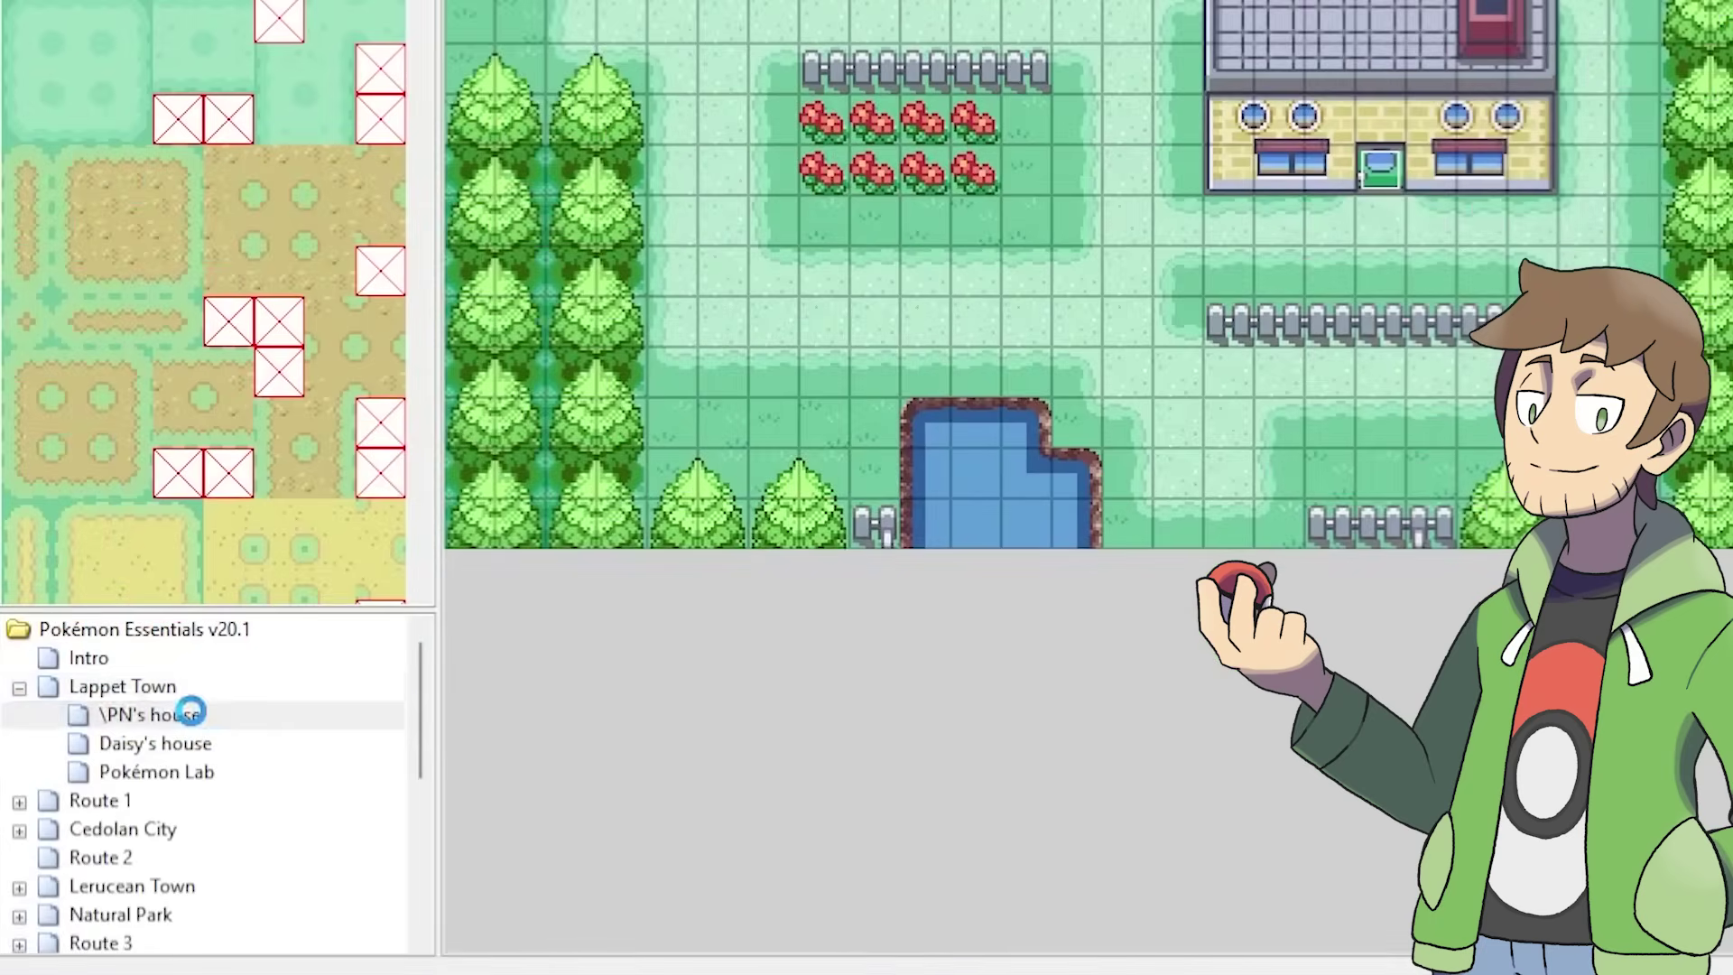
left_click(149, 714)
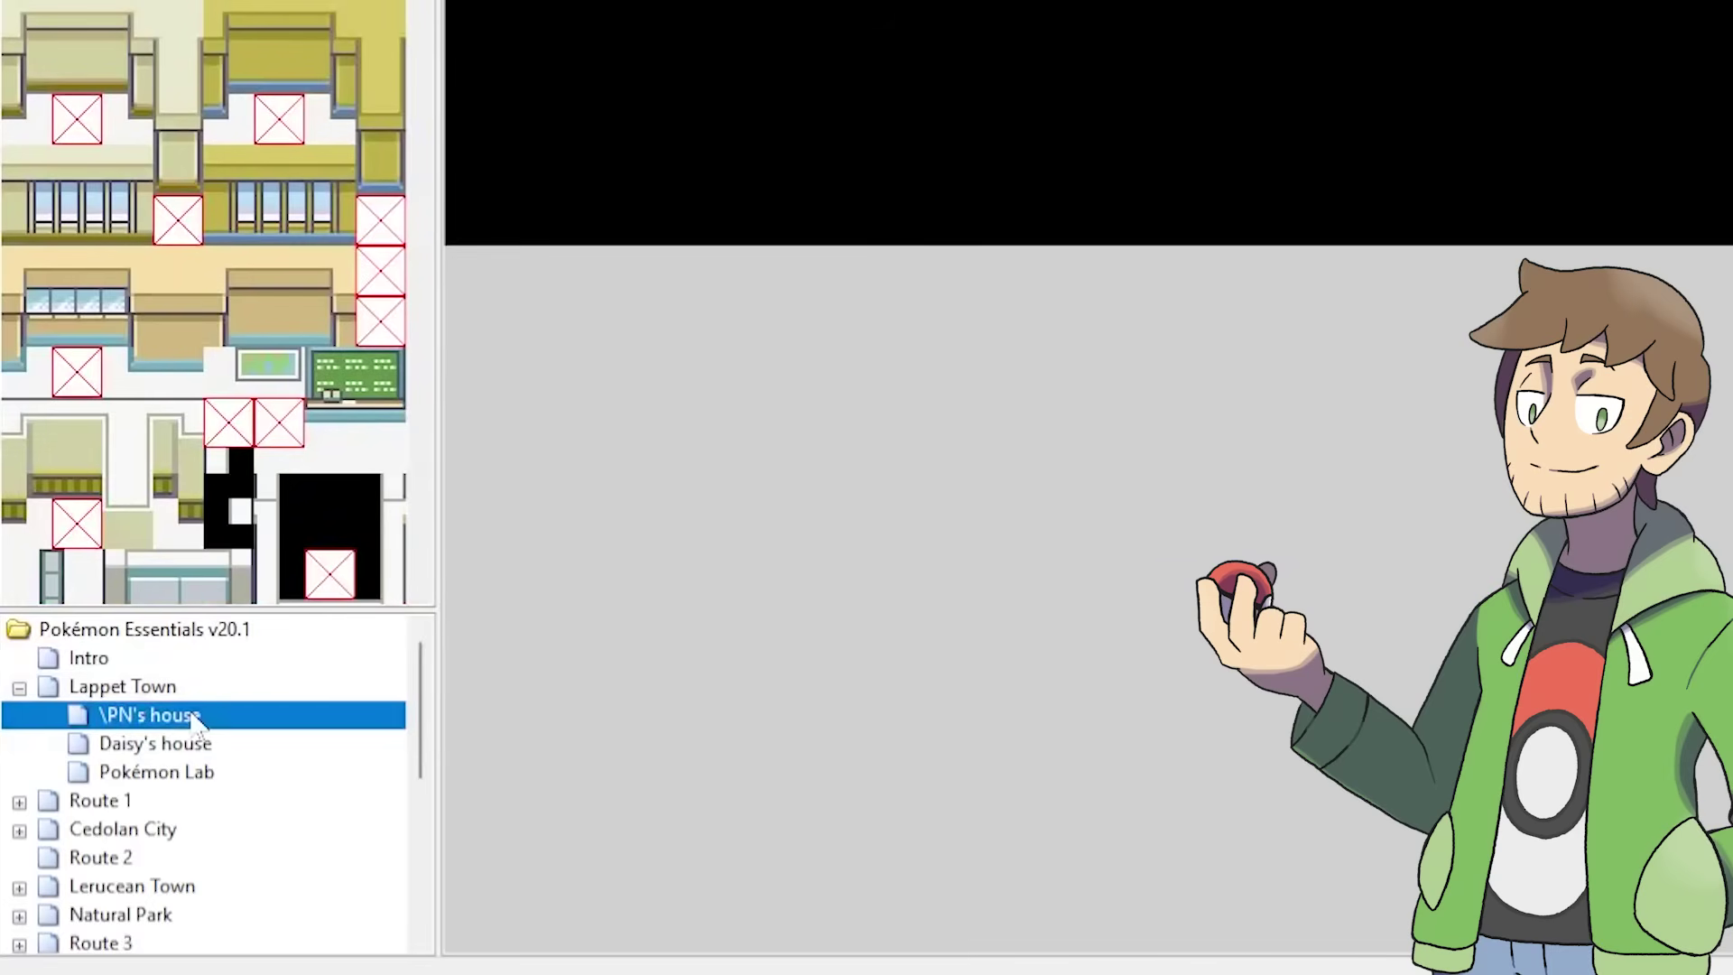
scroll(203, 718, "down", 3)
scroll(223, 678, "down", 5)
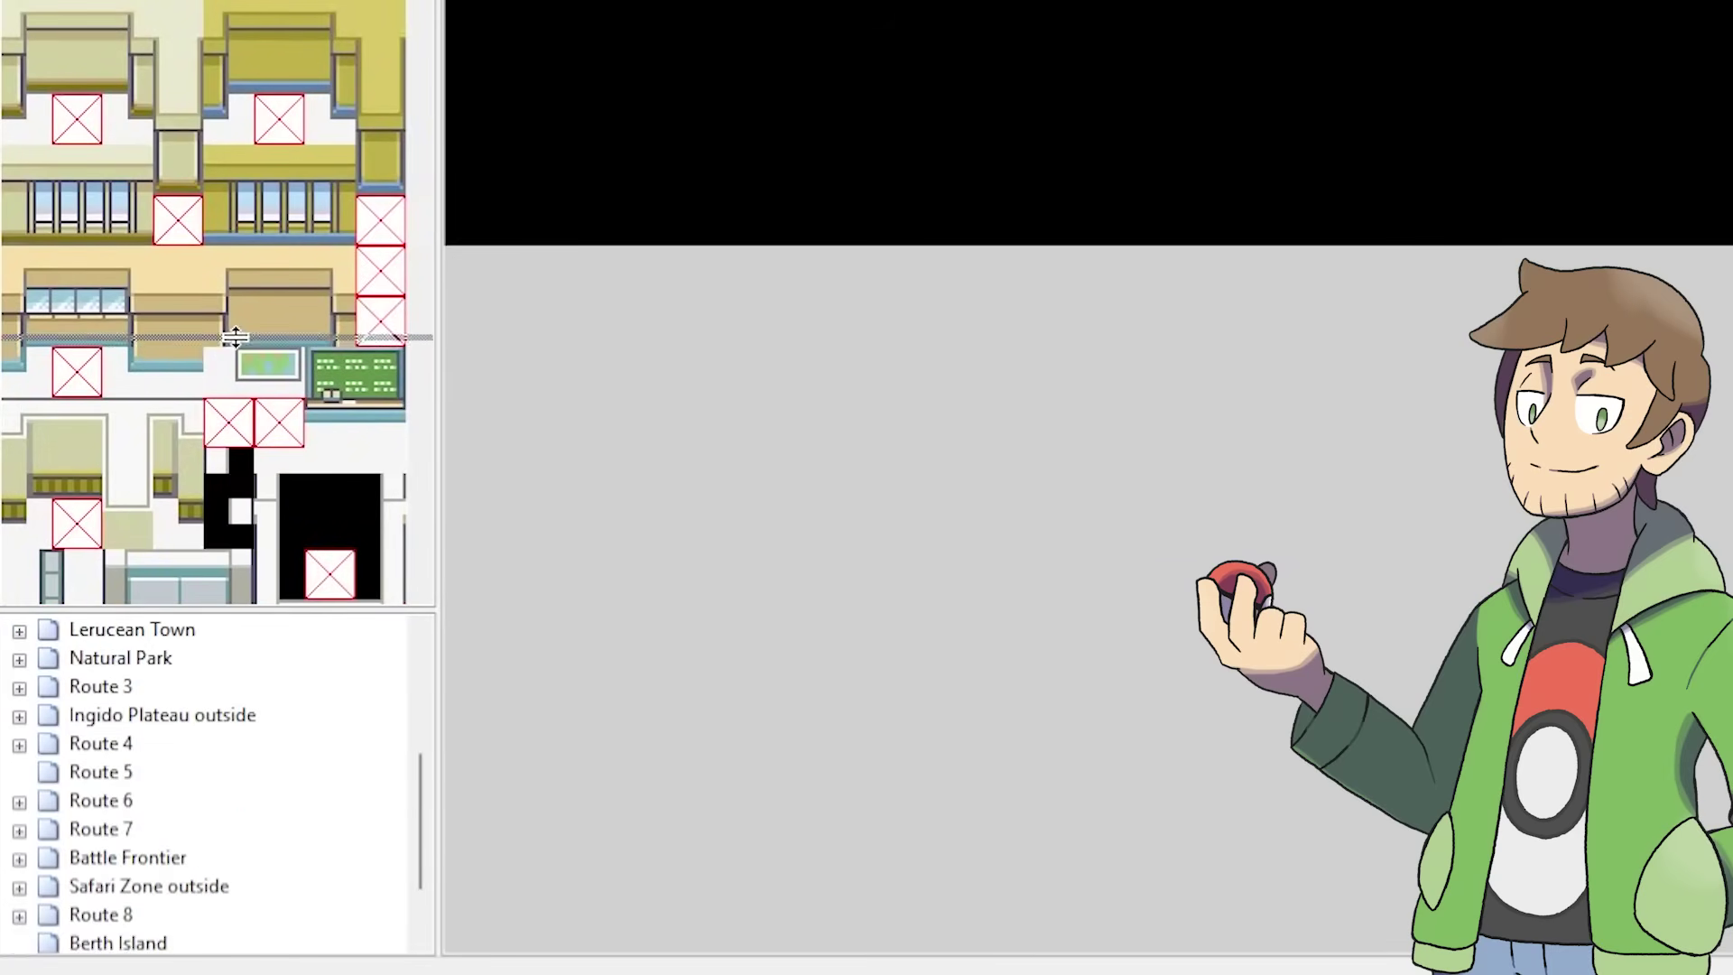
left_click_drag(240, 607, 240, 339)
left_click(153, 616)
right_click(152, 615)
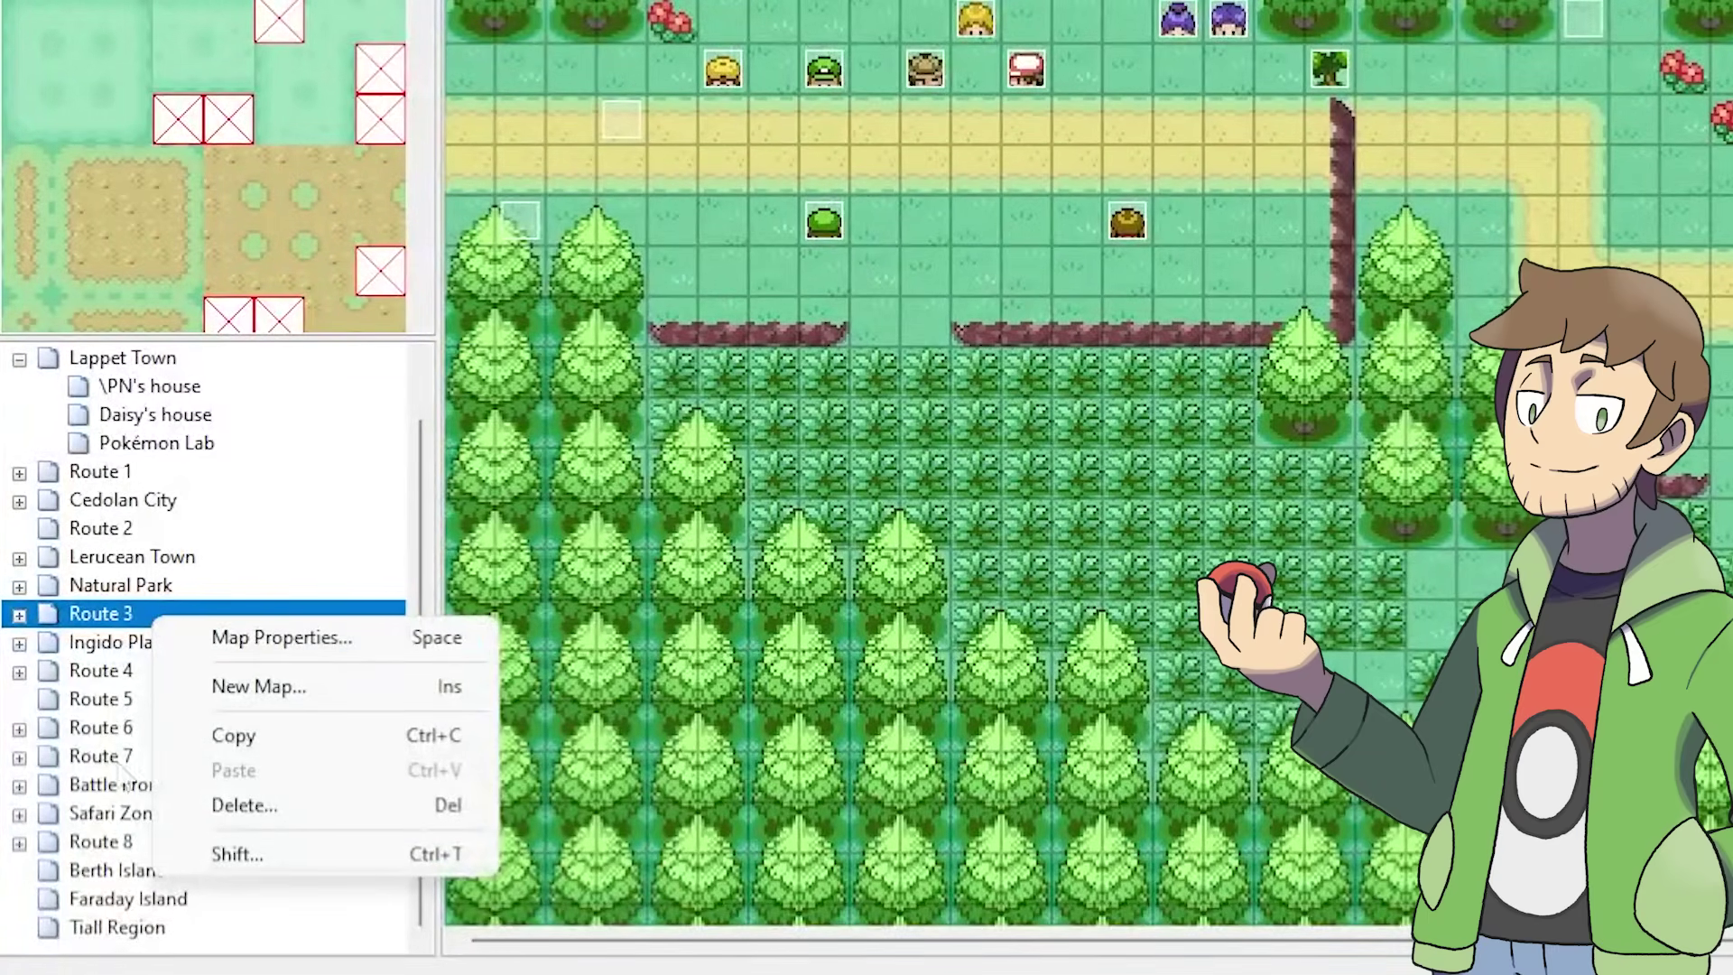
left_click(119, 956)
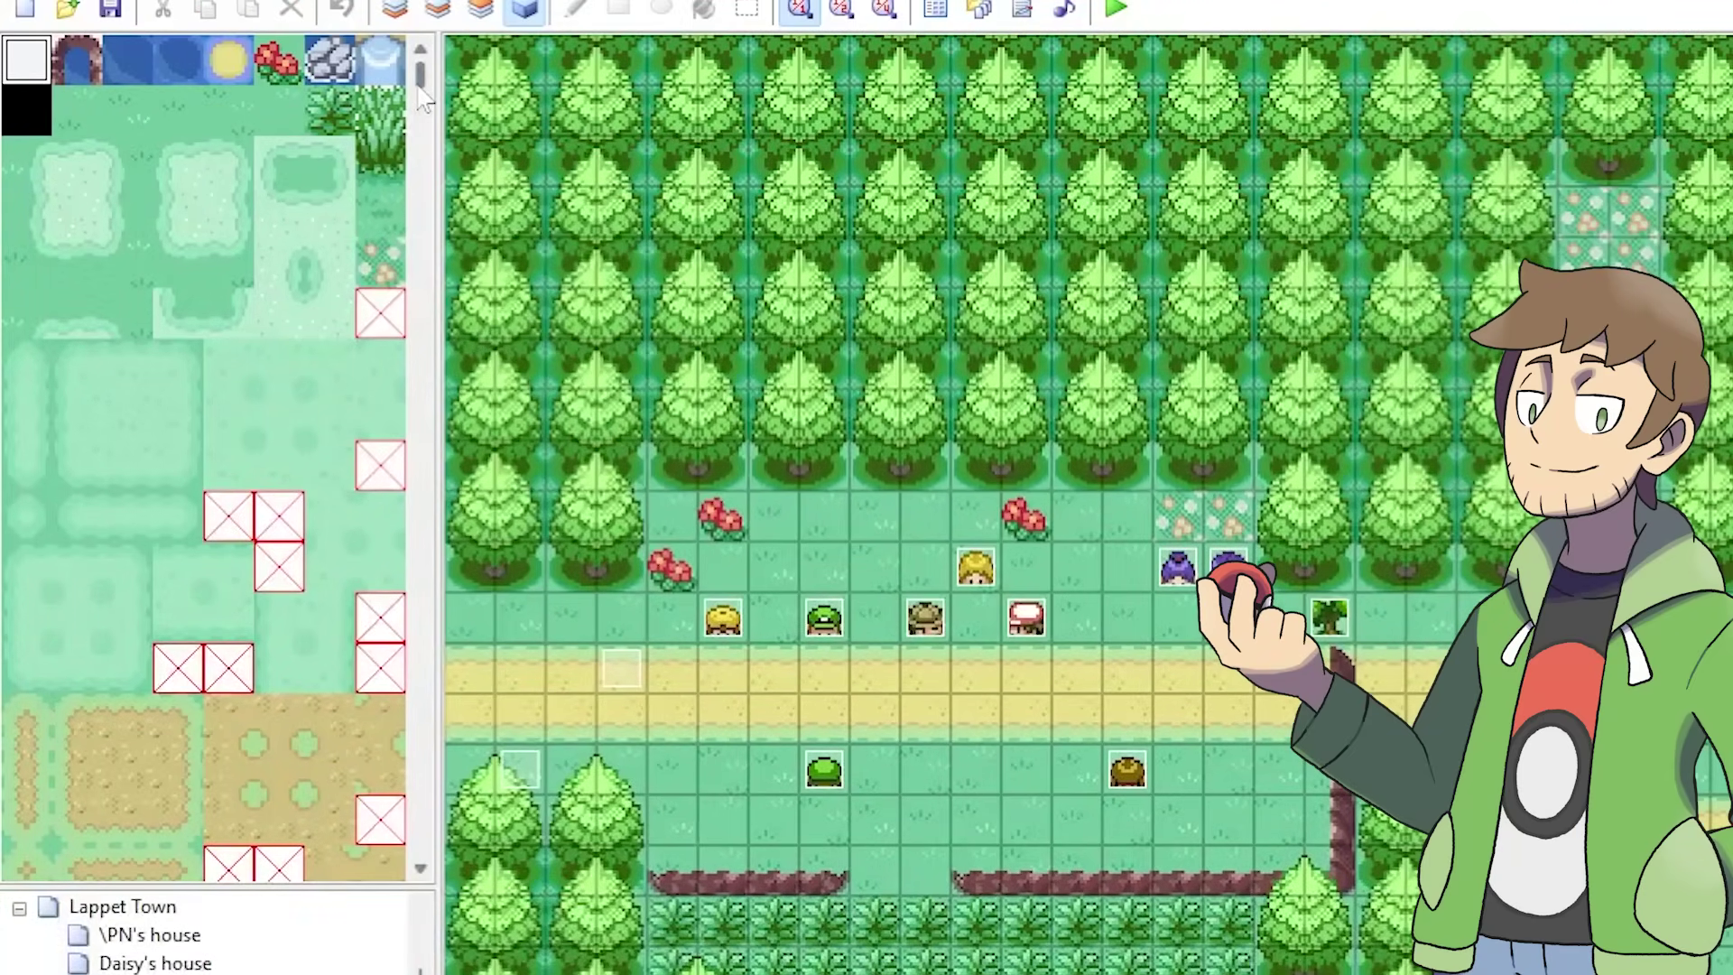
scroll(359, 271, "down", 15)
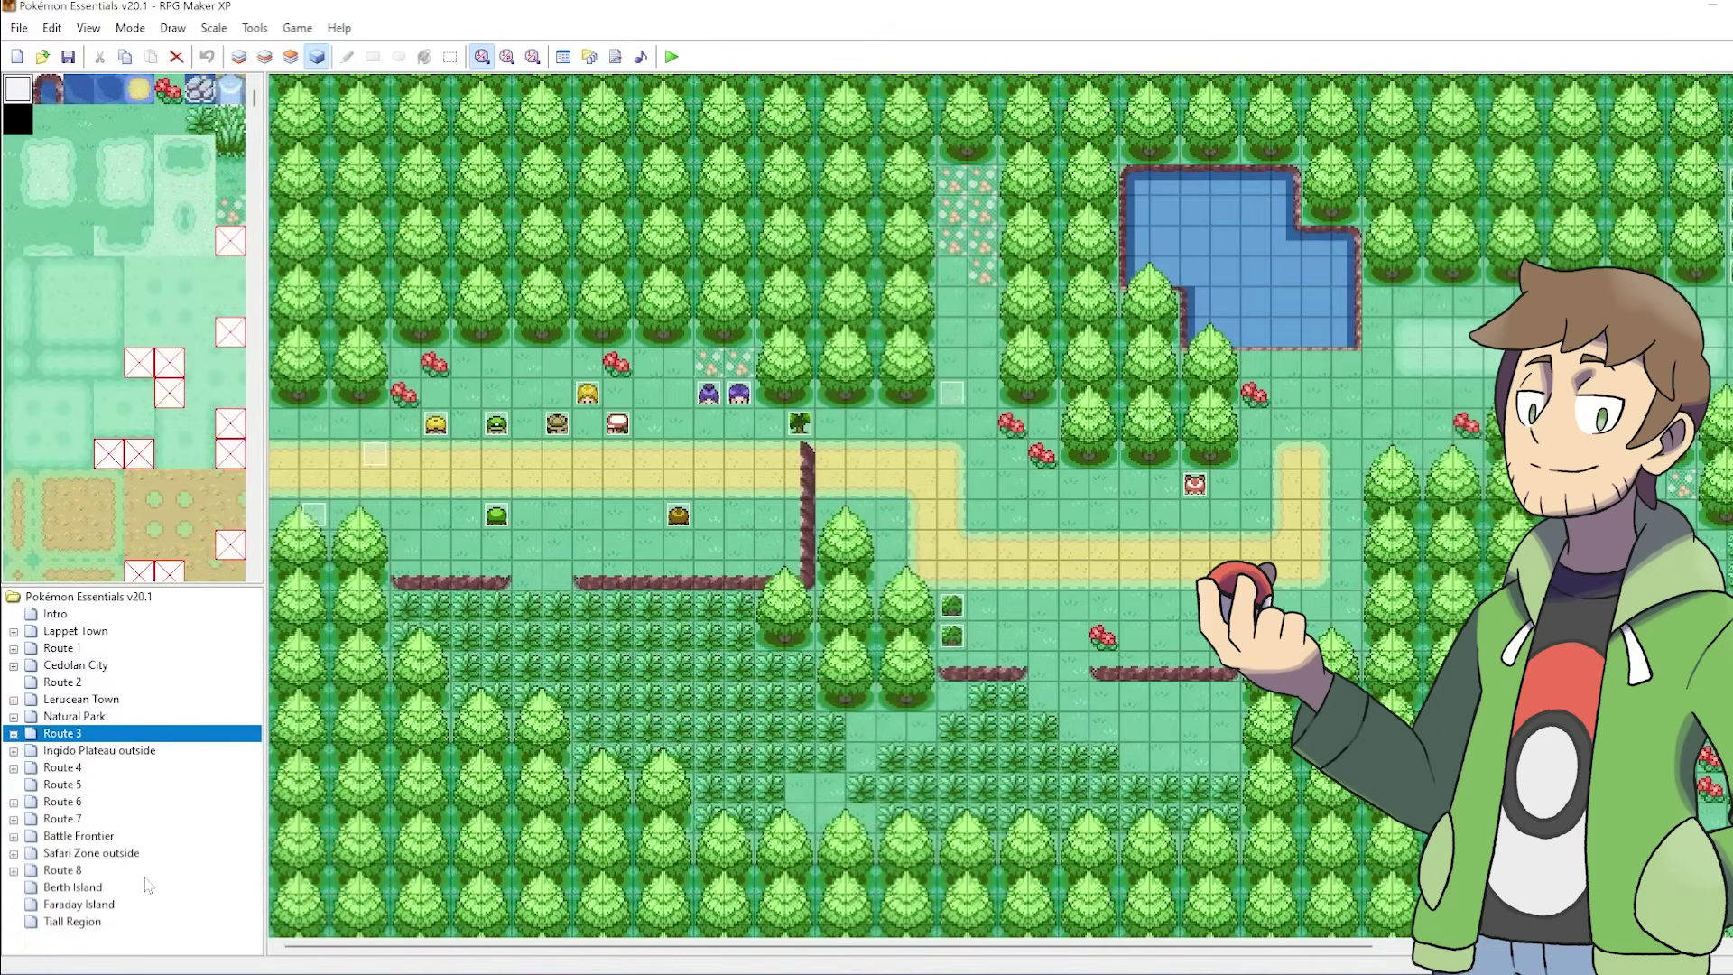
Start a New Map from Route 3's context menu in the map list
right_click(101, 948)
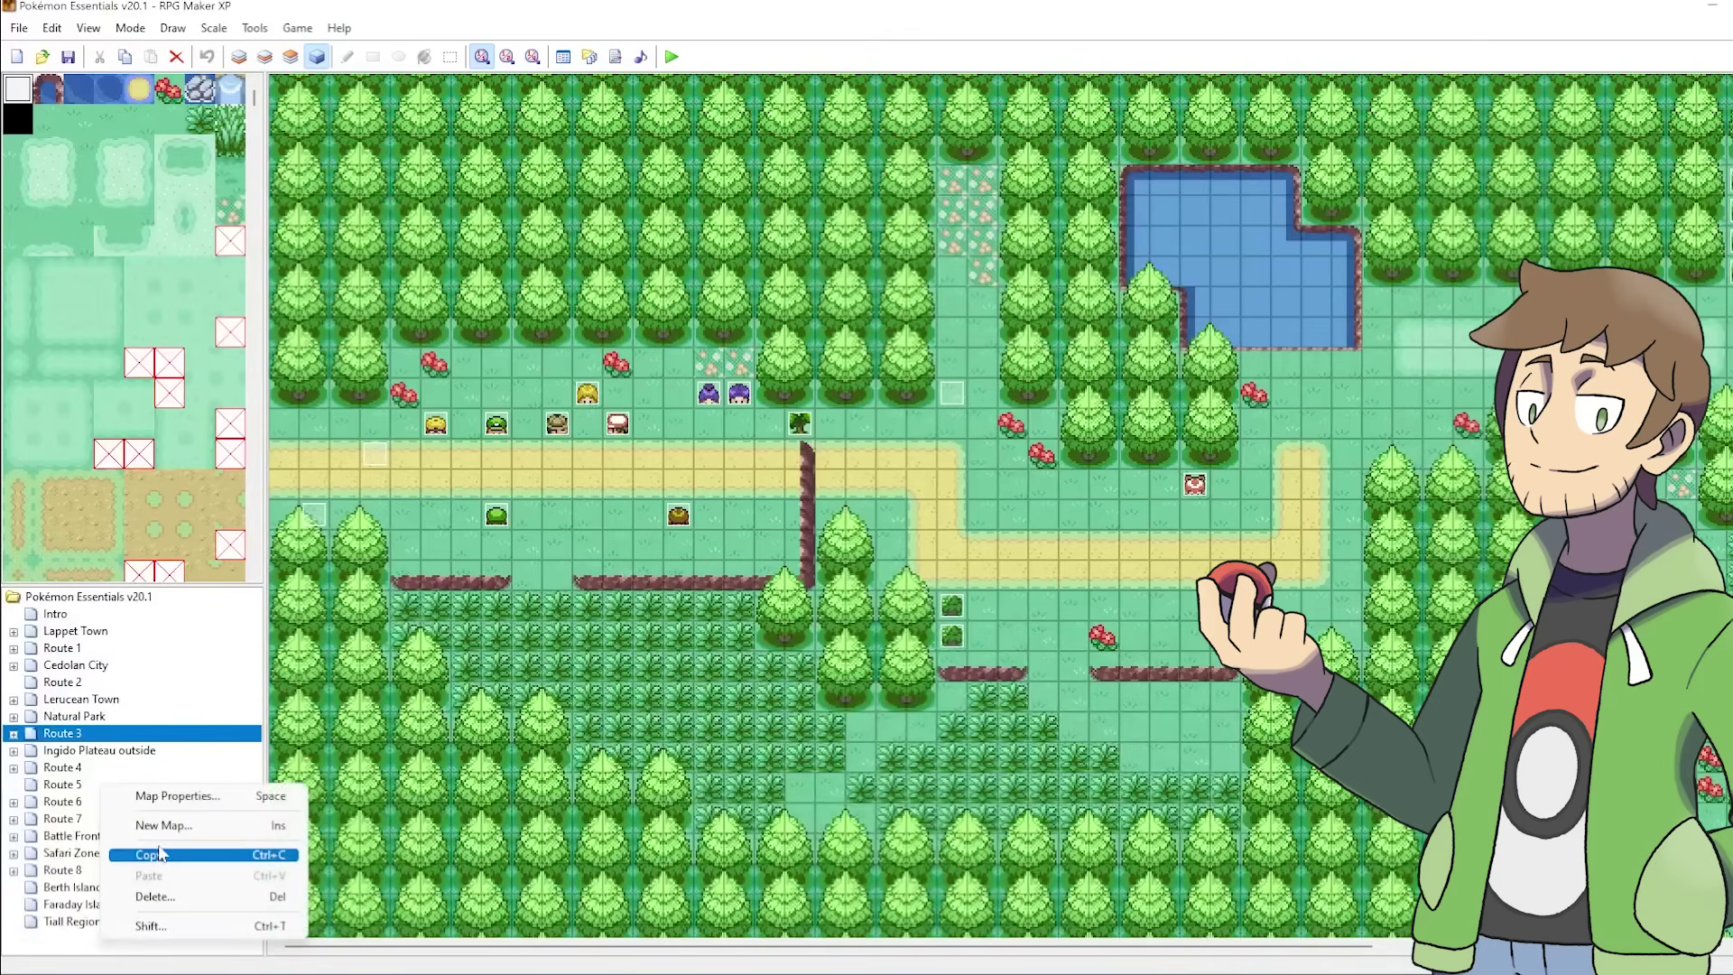
left_click(162, 825)
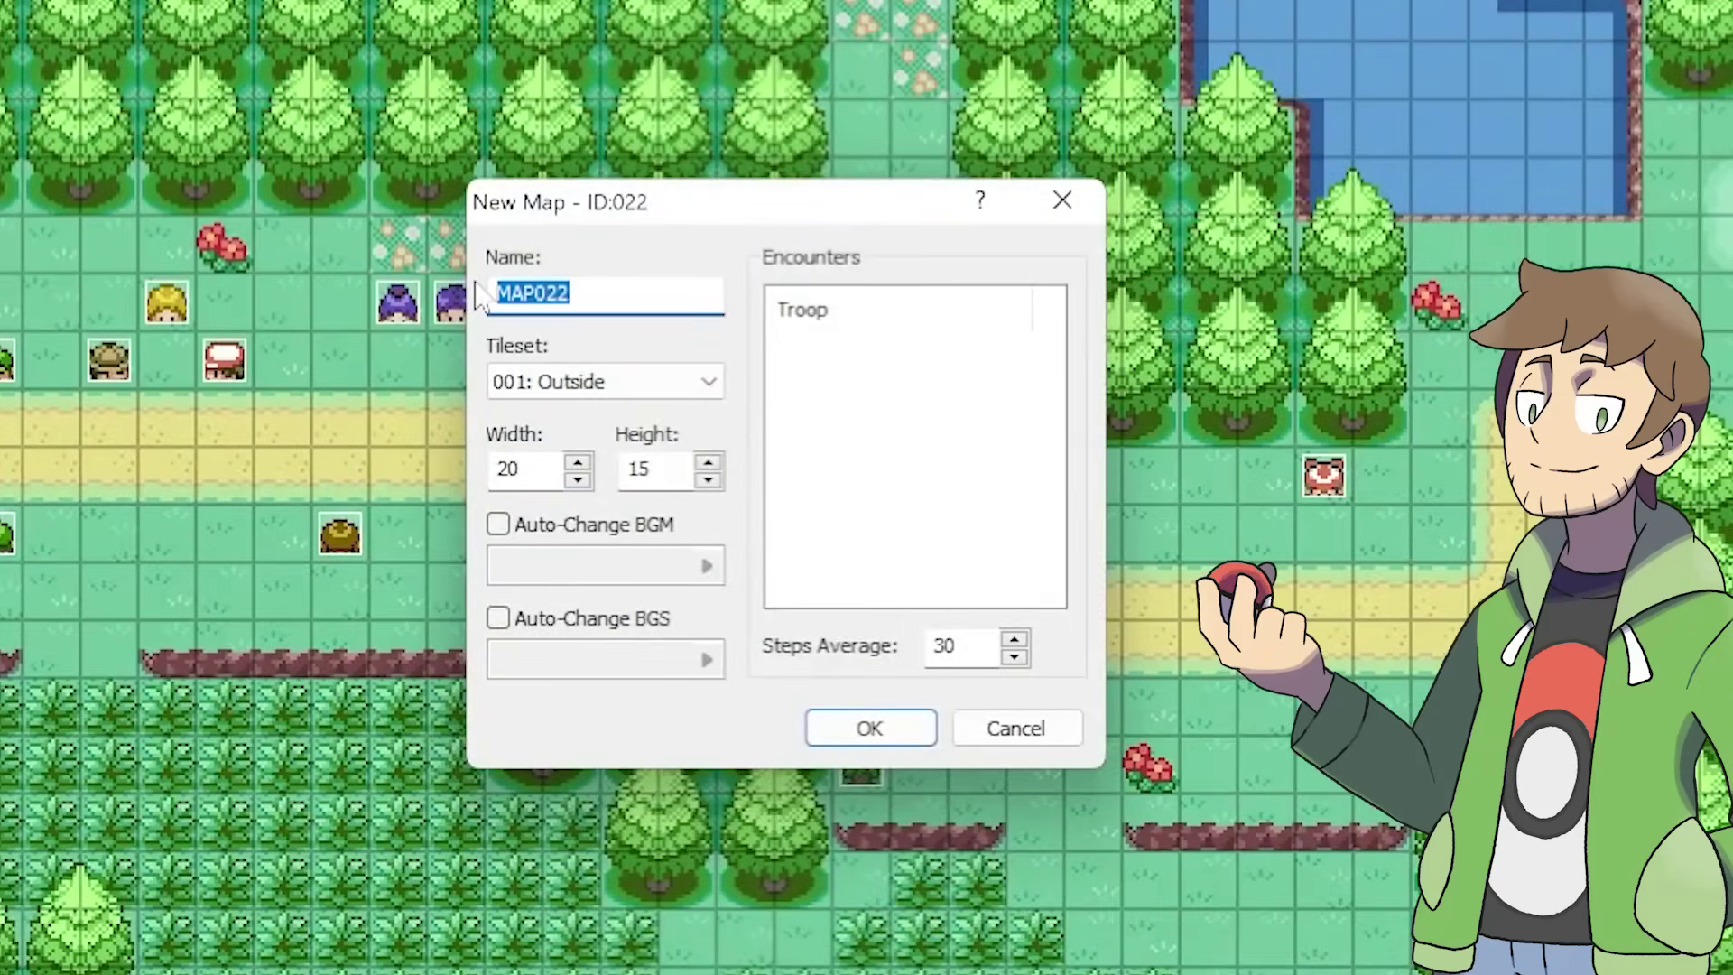
type("Test To")
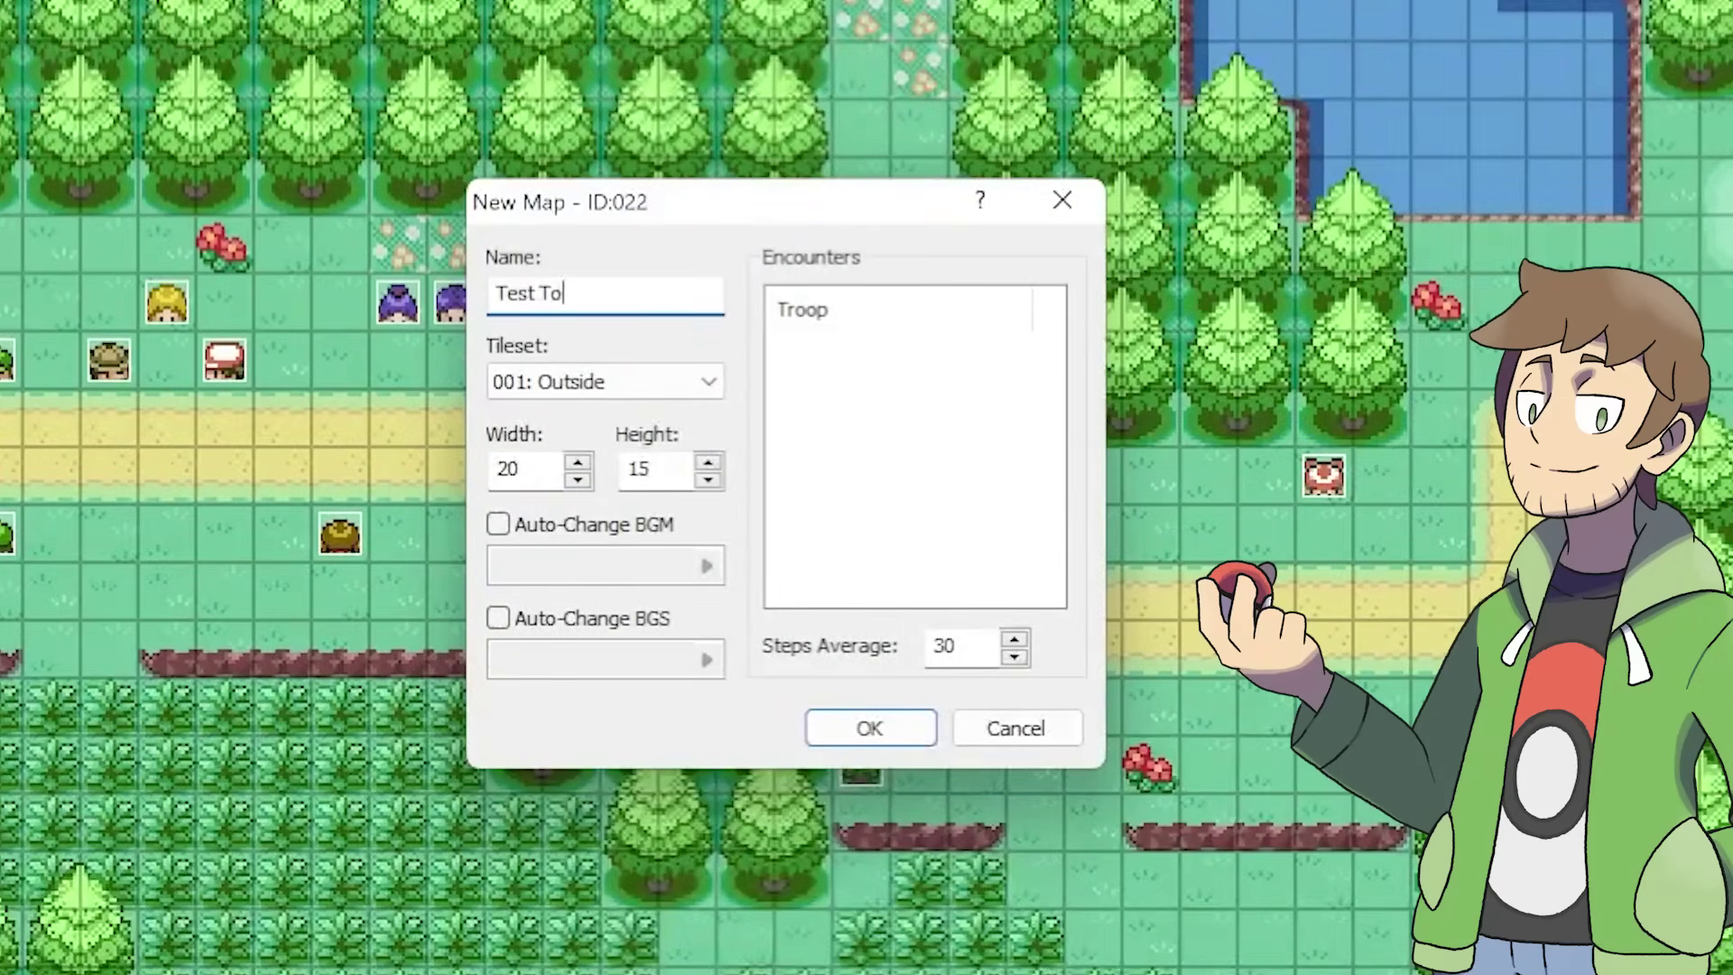
type("wn")
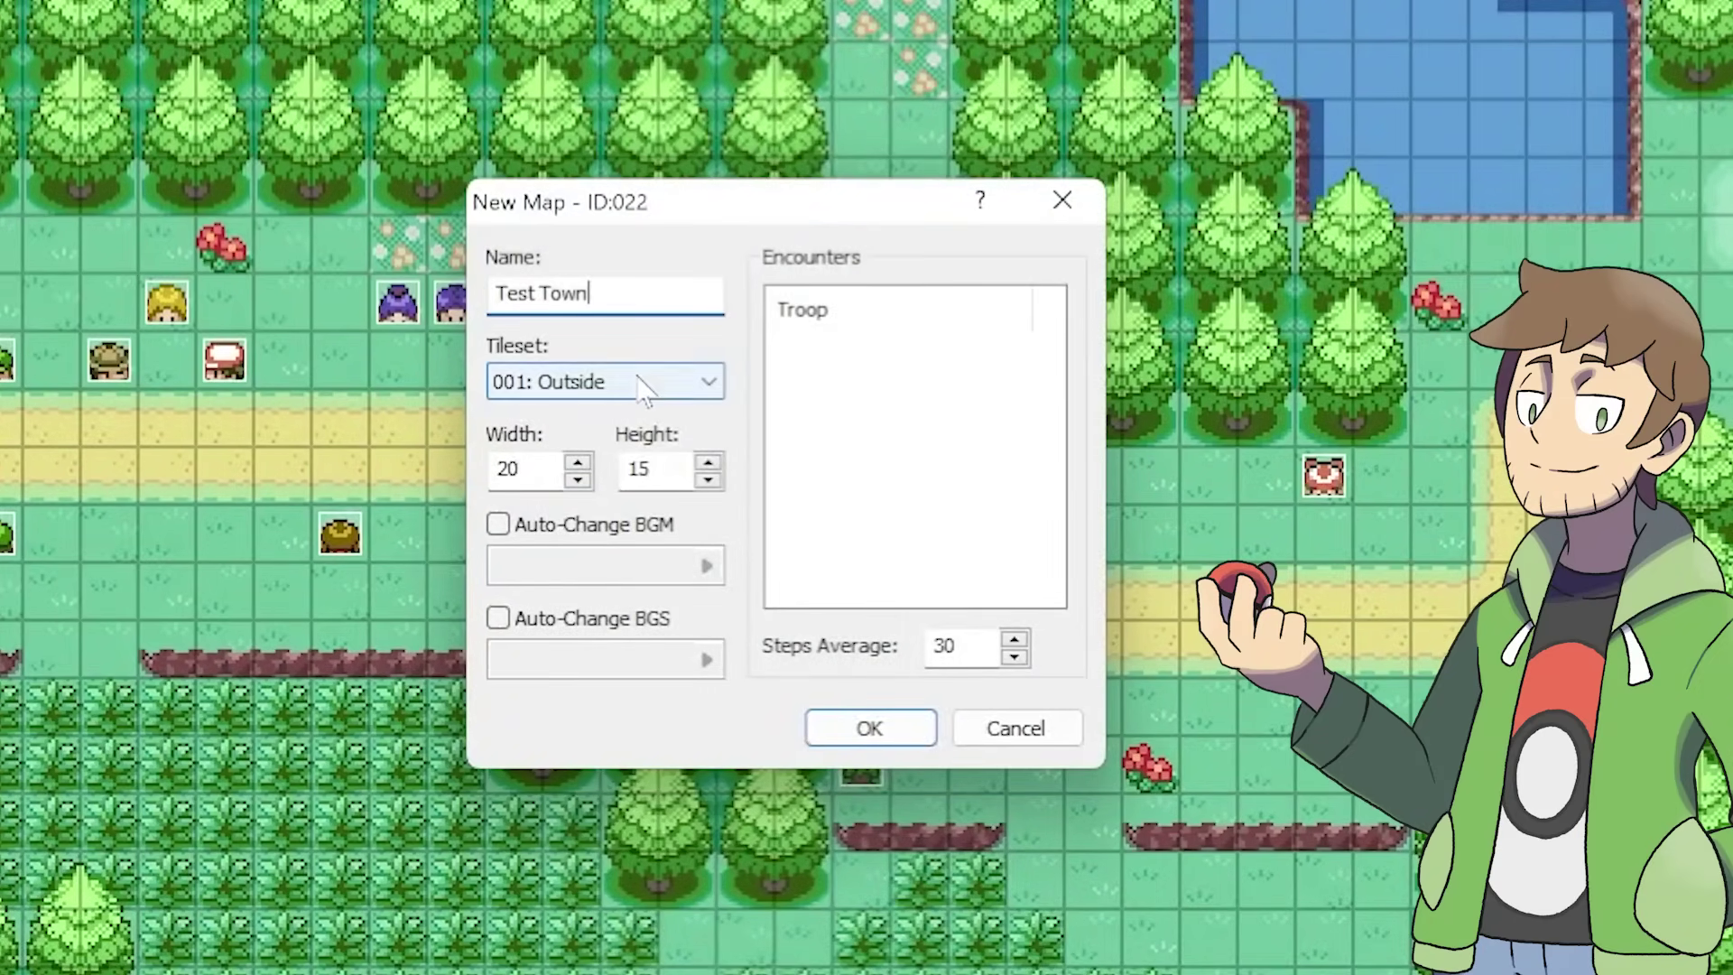
Name the map 'Test Town', keep Tileset 001: Outside, and size it 40 by 30
left_click(645, 385)
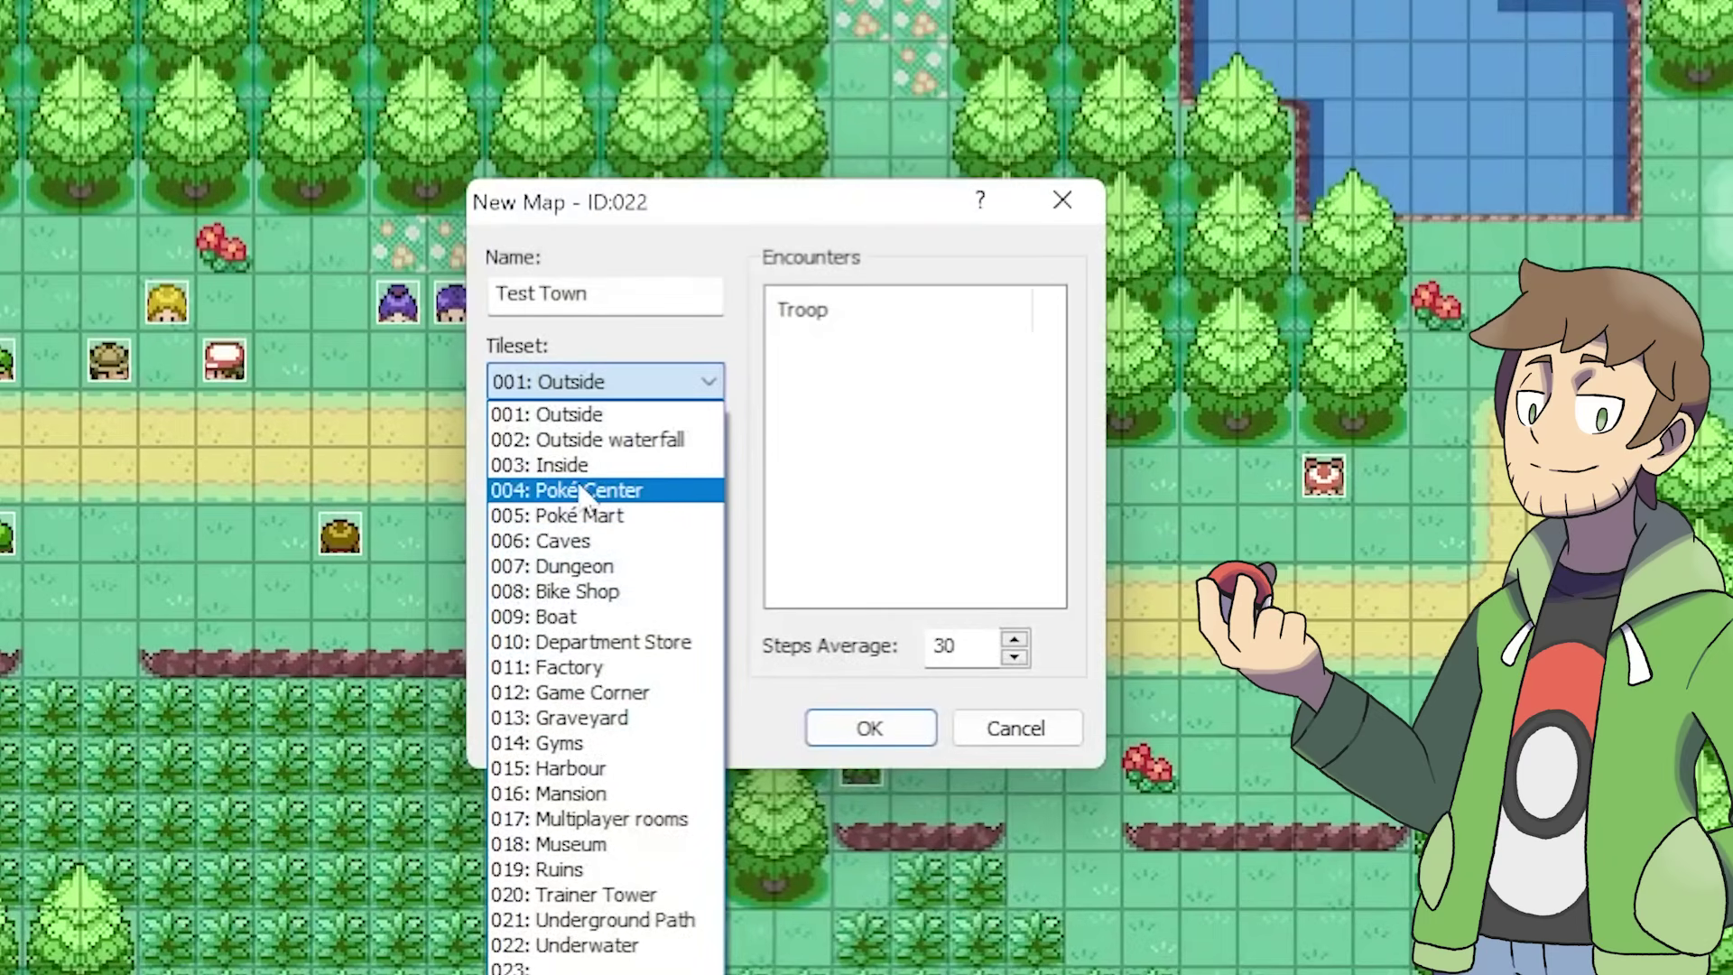
left_click(547, 417)
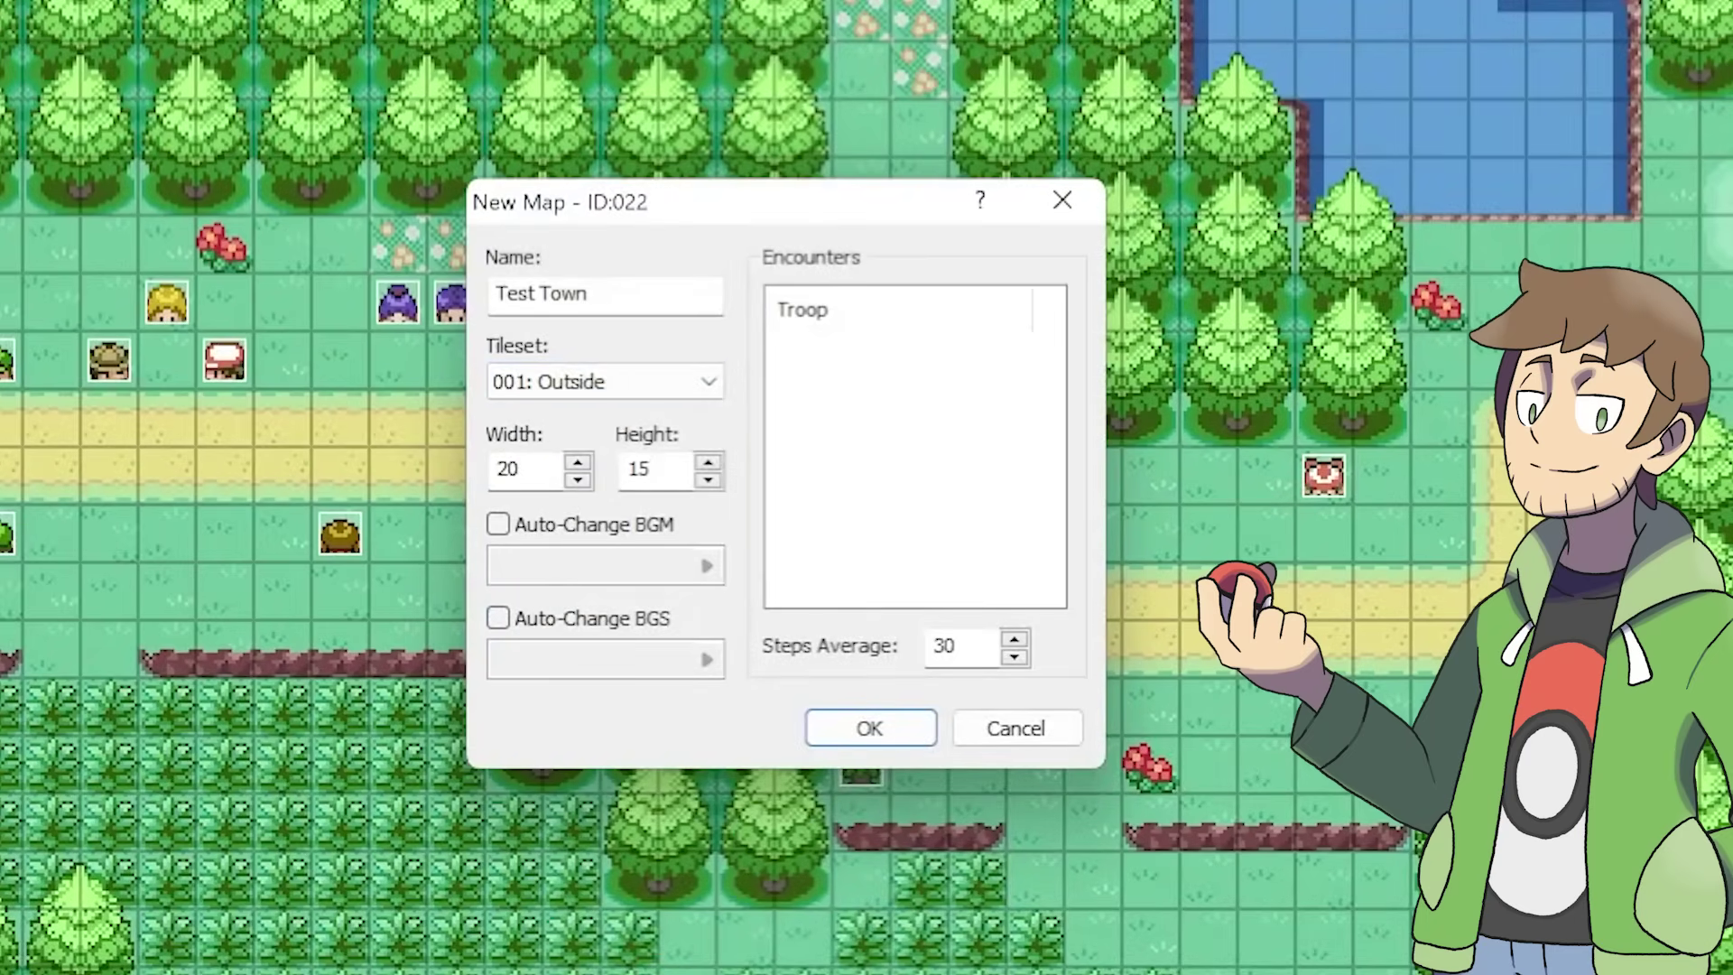
double_click(513, 468)
type("40")
double_click(638, 469)
type("30")
Turn on auto-change BGM with Cedolan City, preview it, and create Test Town
left_click(499, 523)
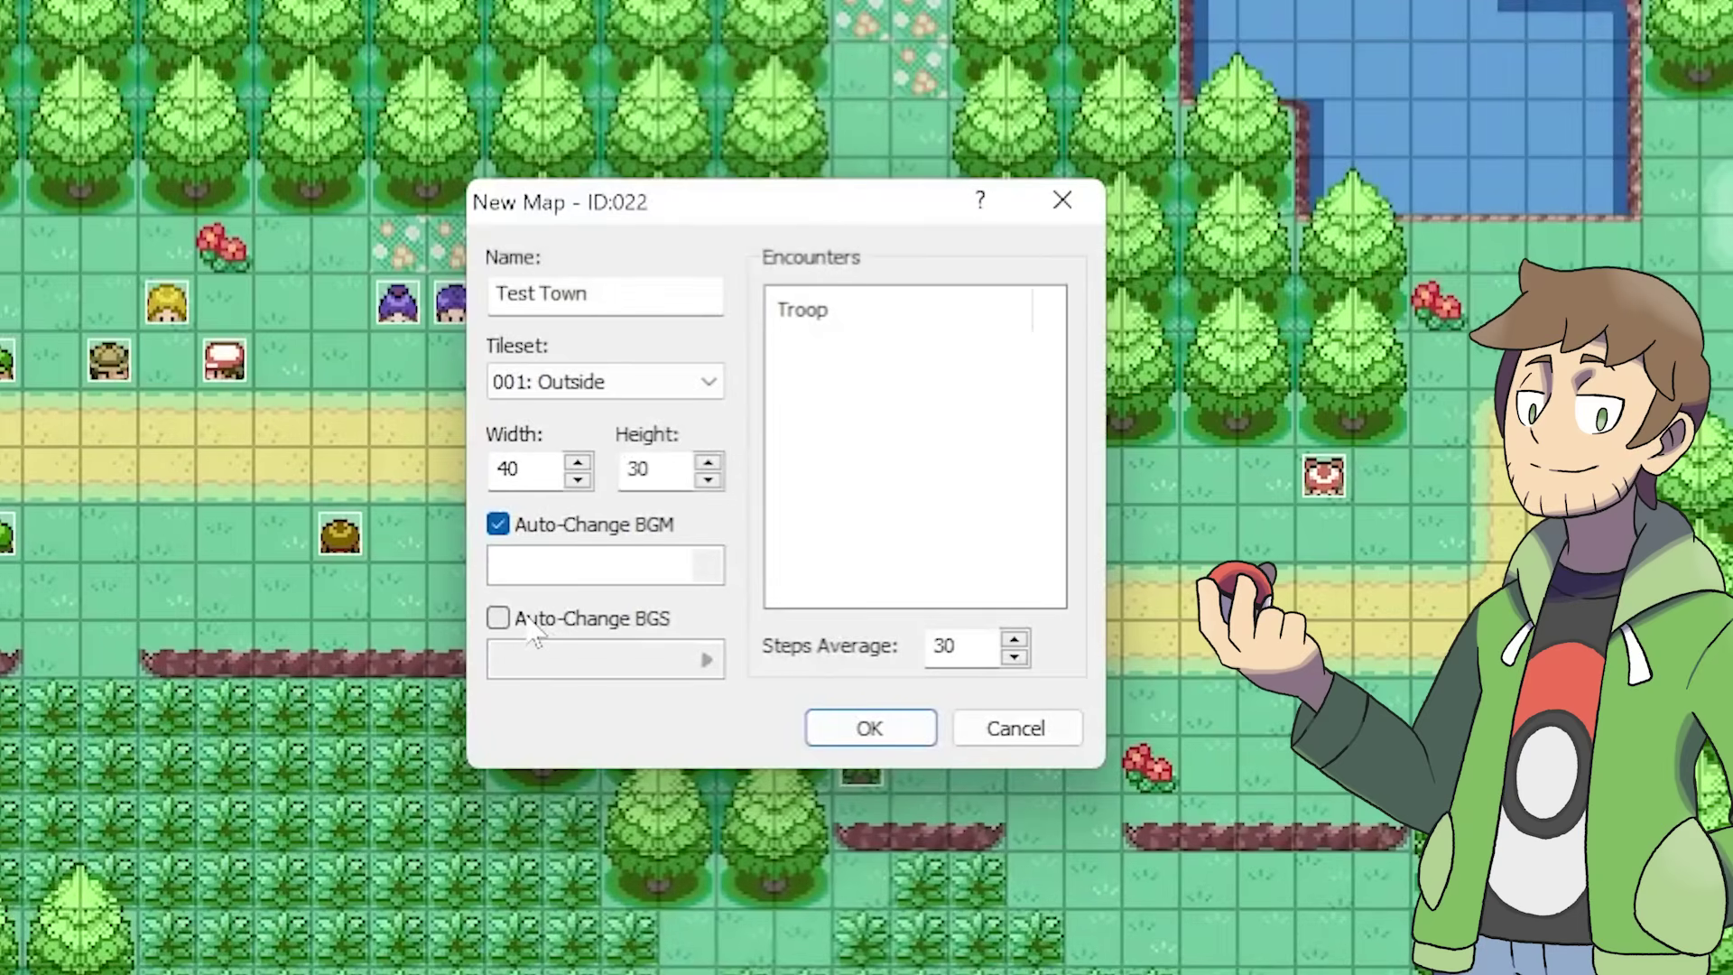
left_click(576, 569)
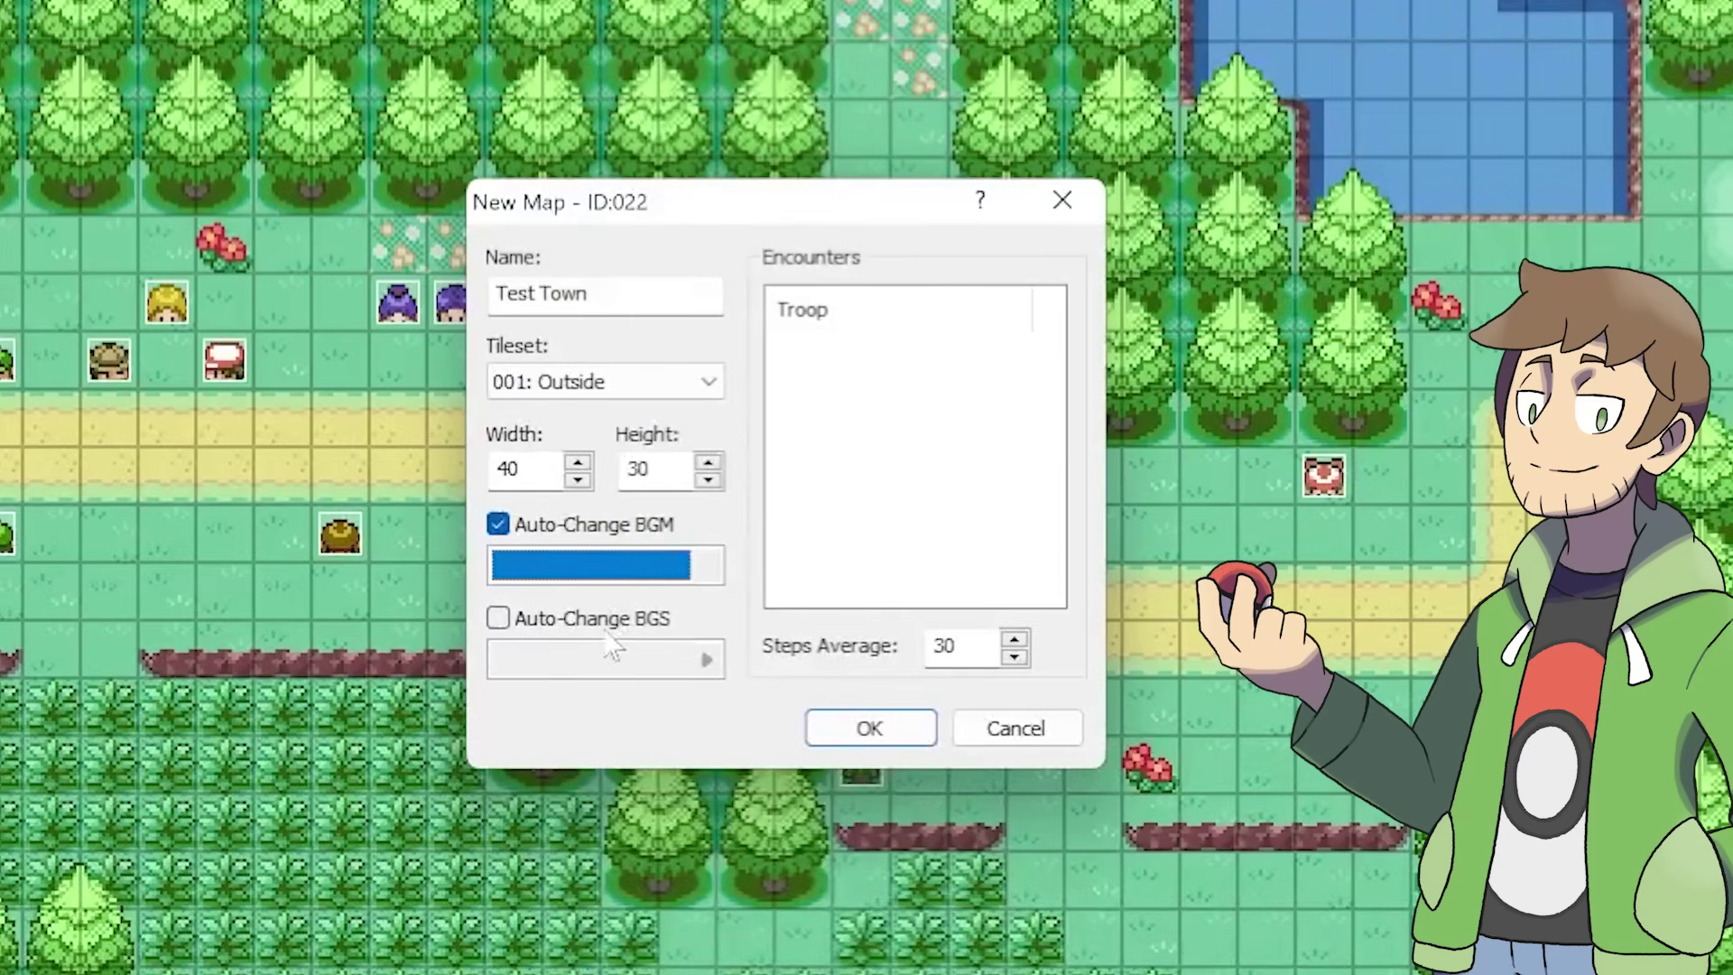
double_click(609, 575)
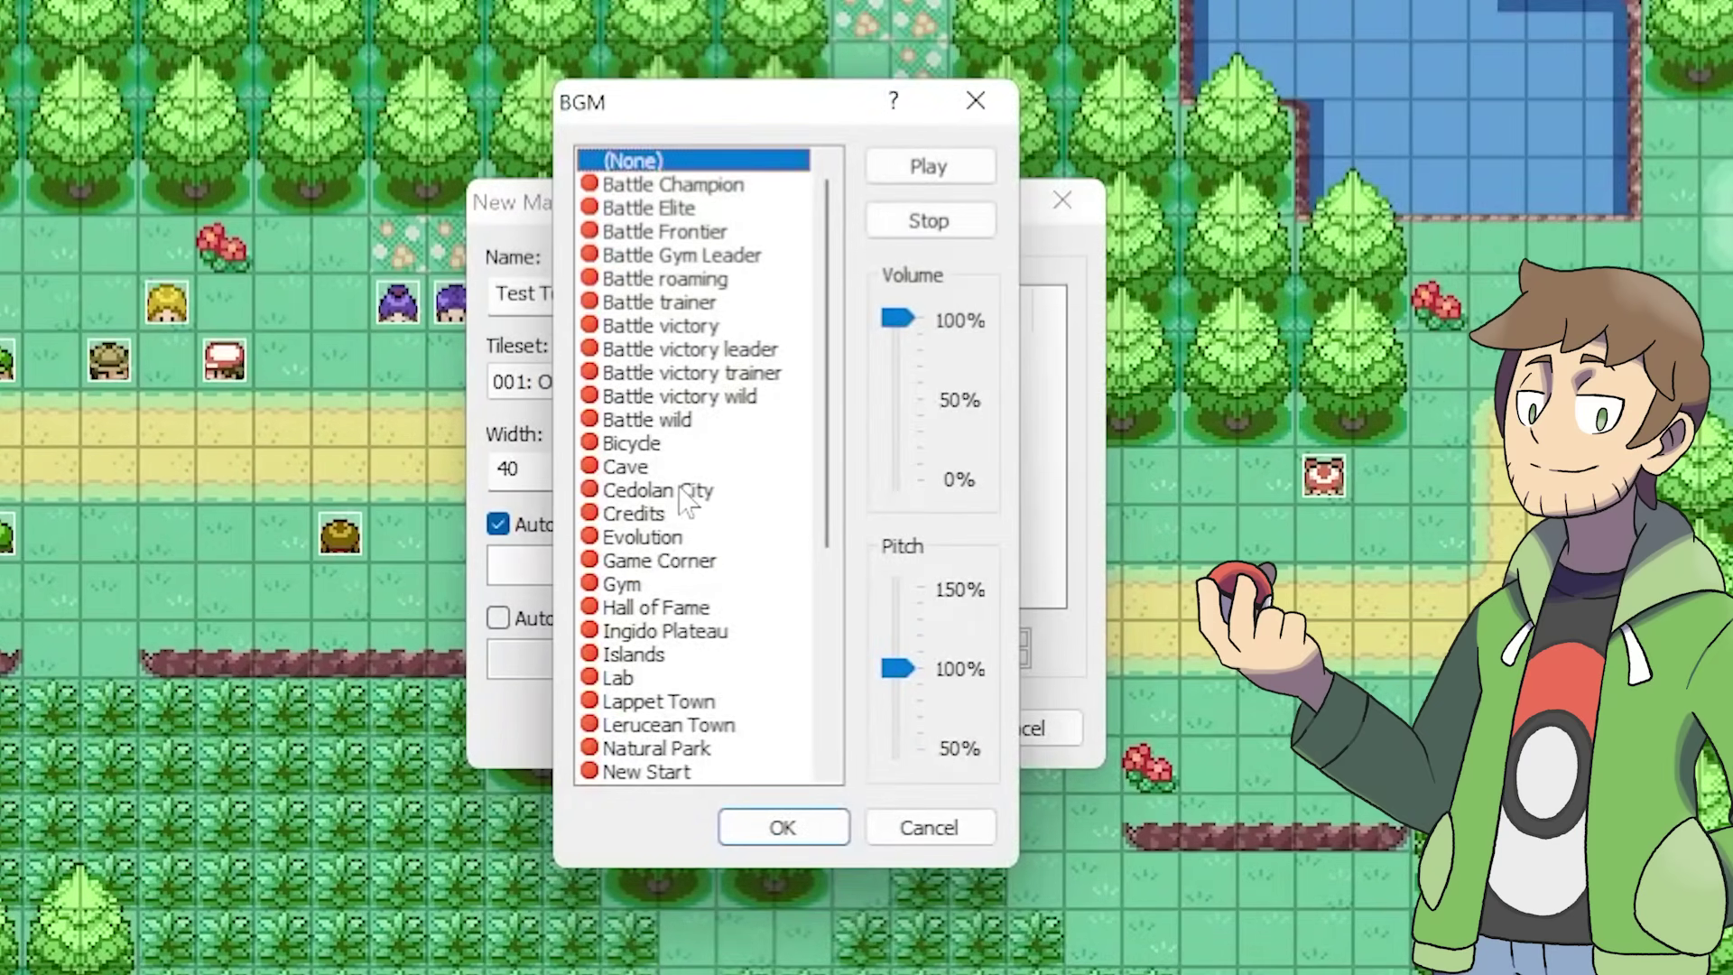
left_click(684, 491)
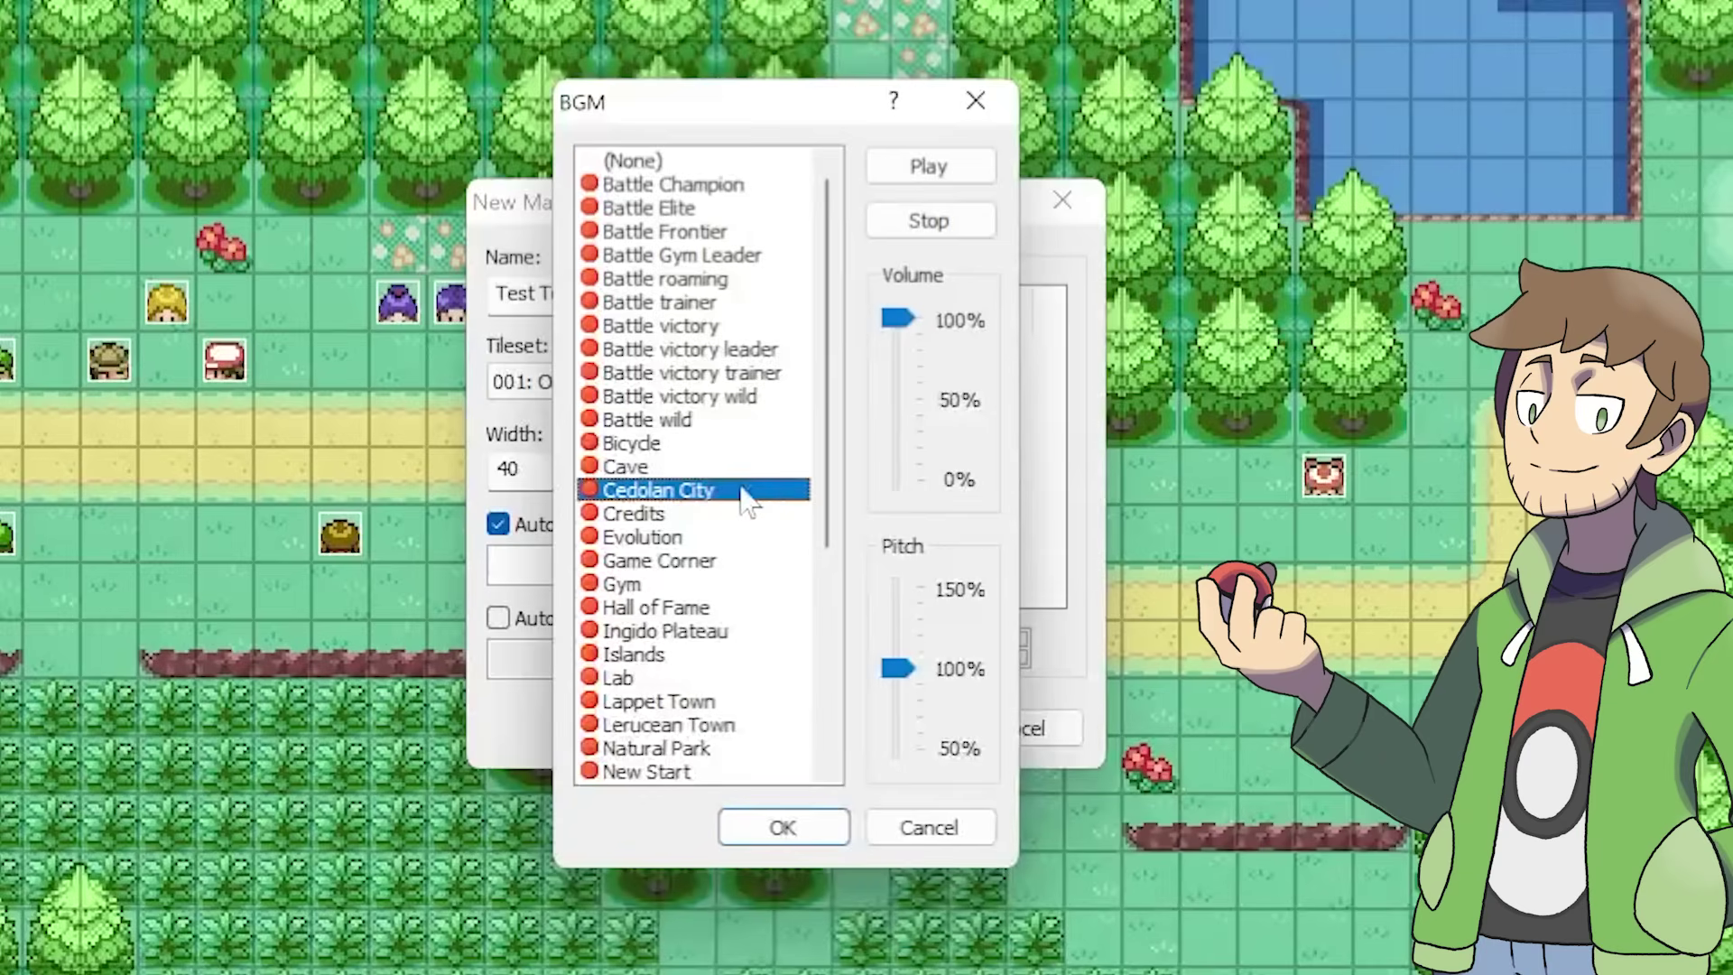
left_click_drag(895, 320, 897, 344)
left_click(929, 167)
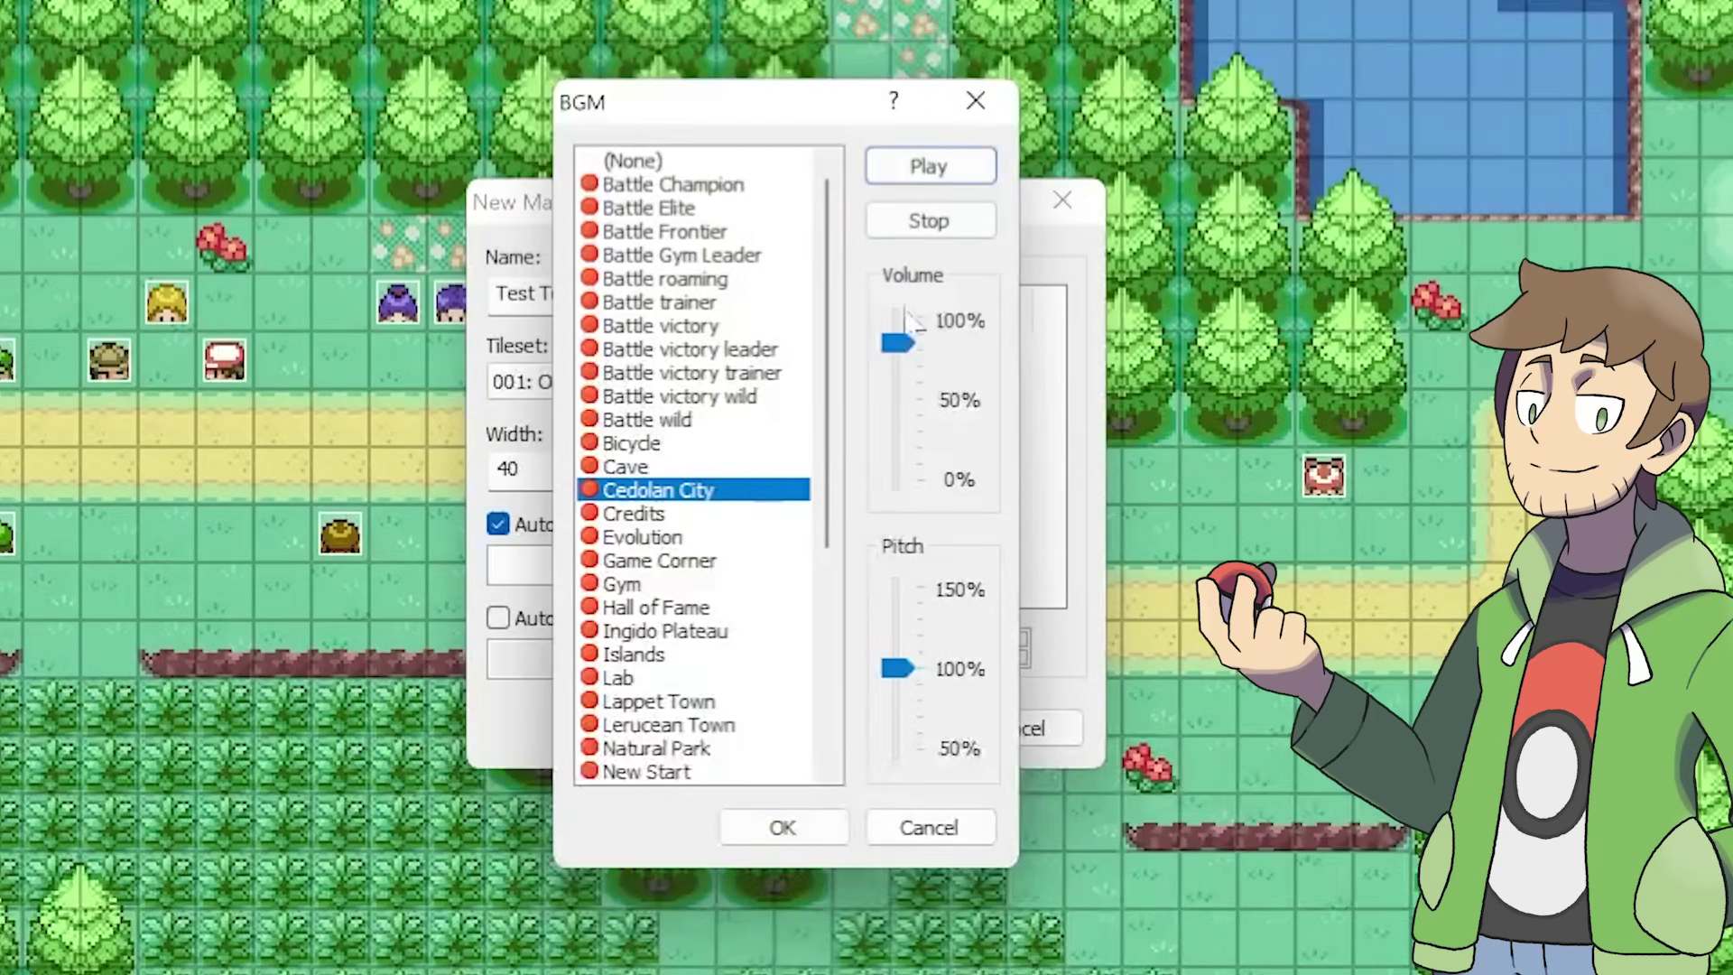
left_click(911, 222)
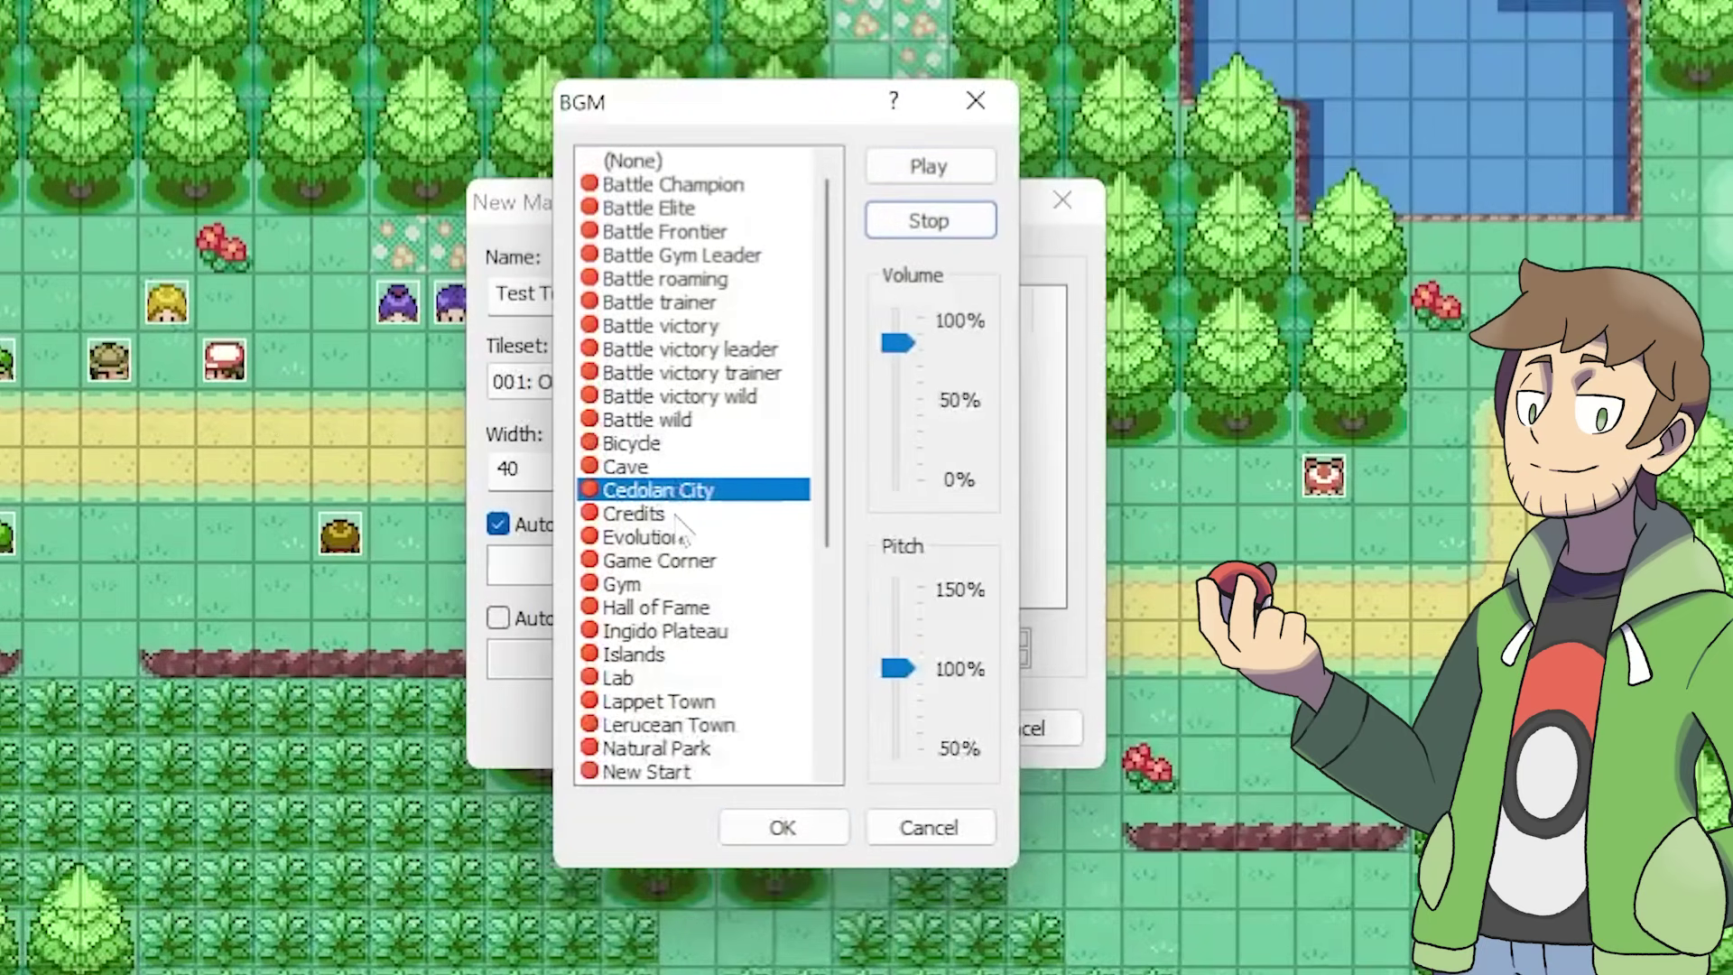
left_click(782, 827)
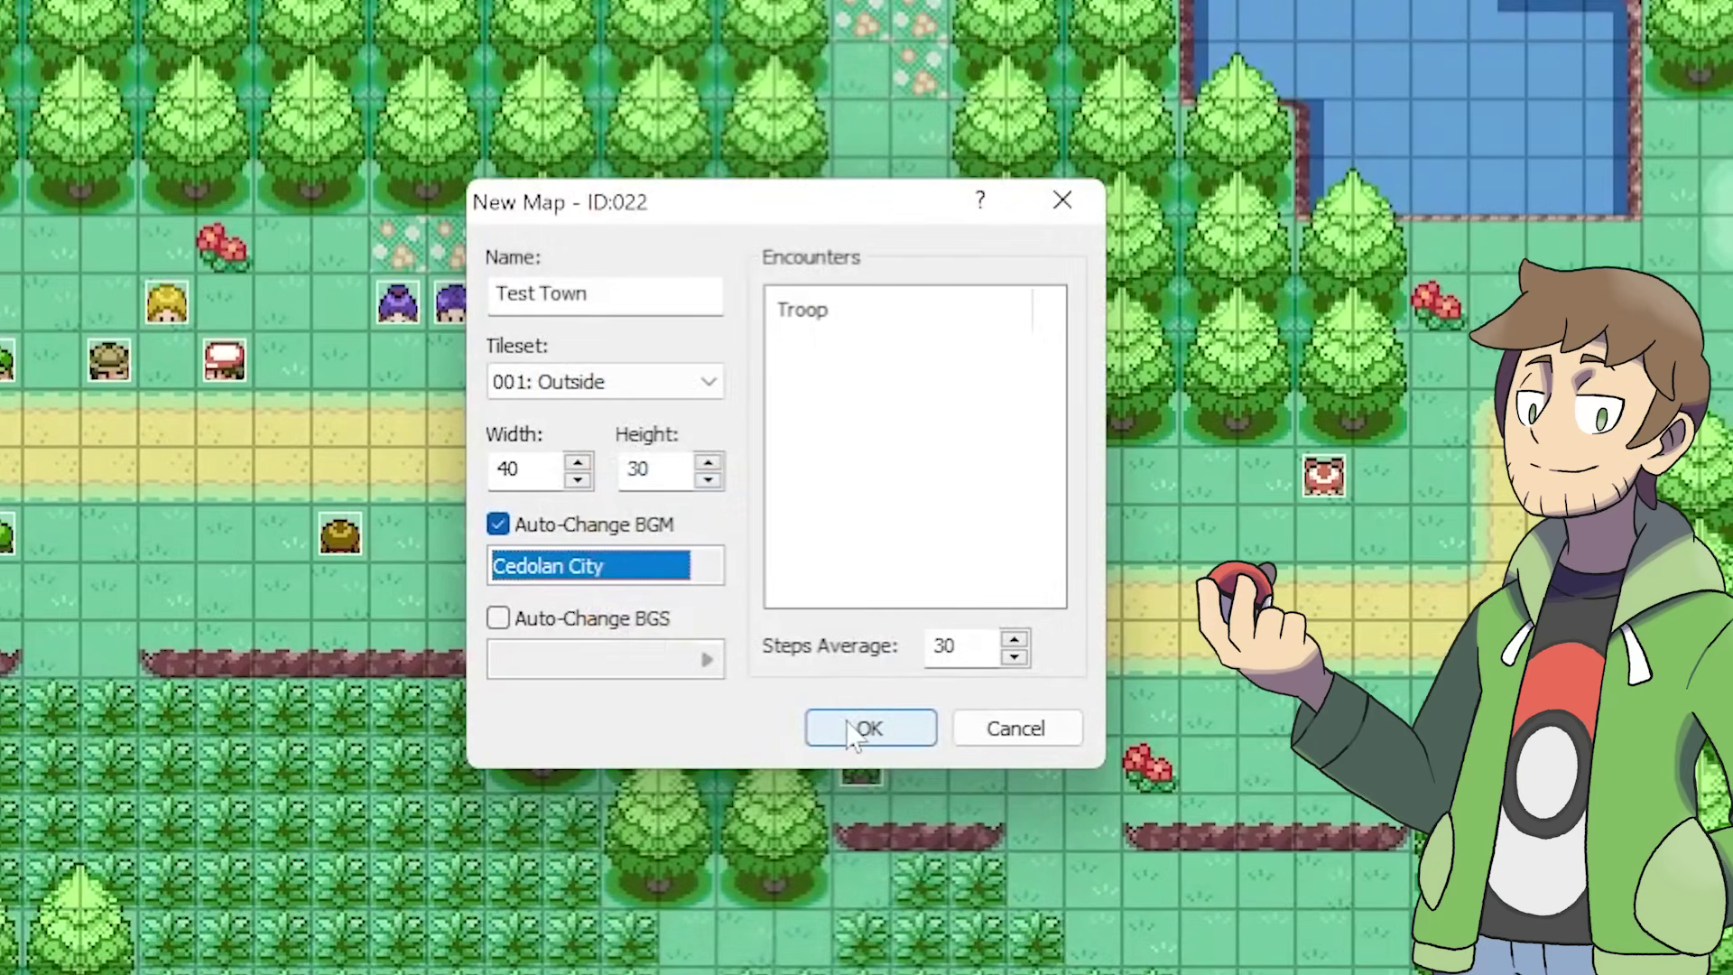
left_click(856, 733)
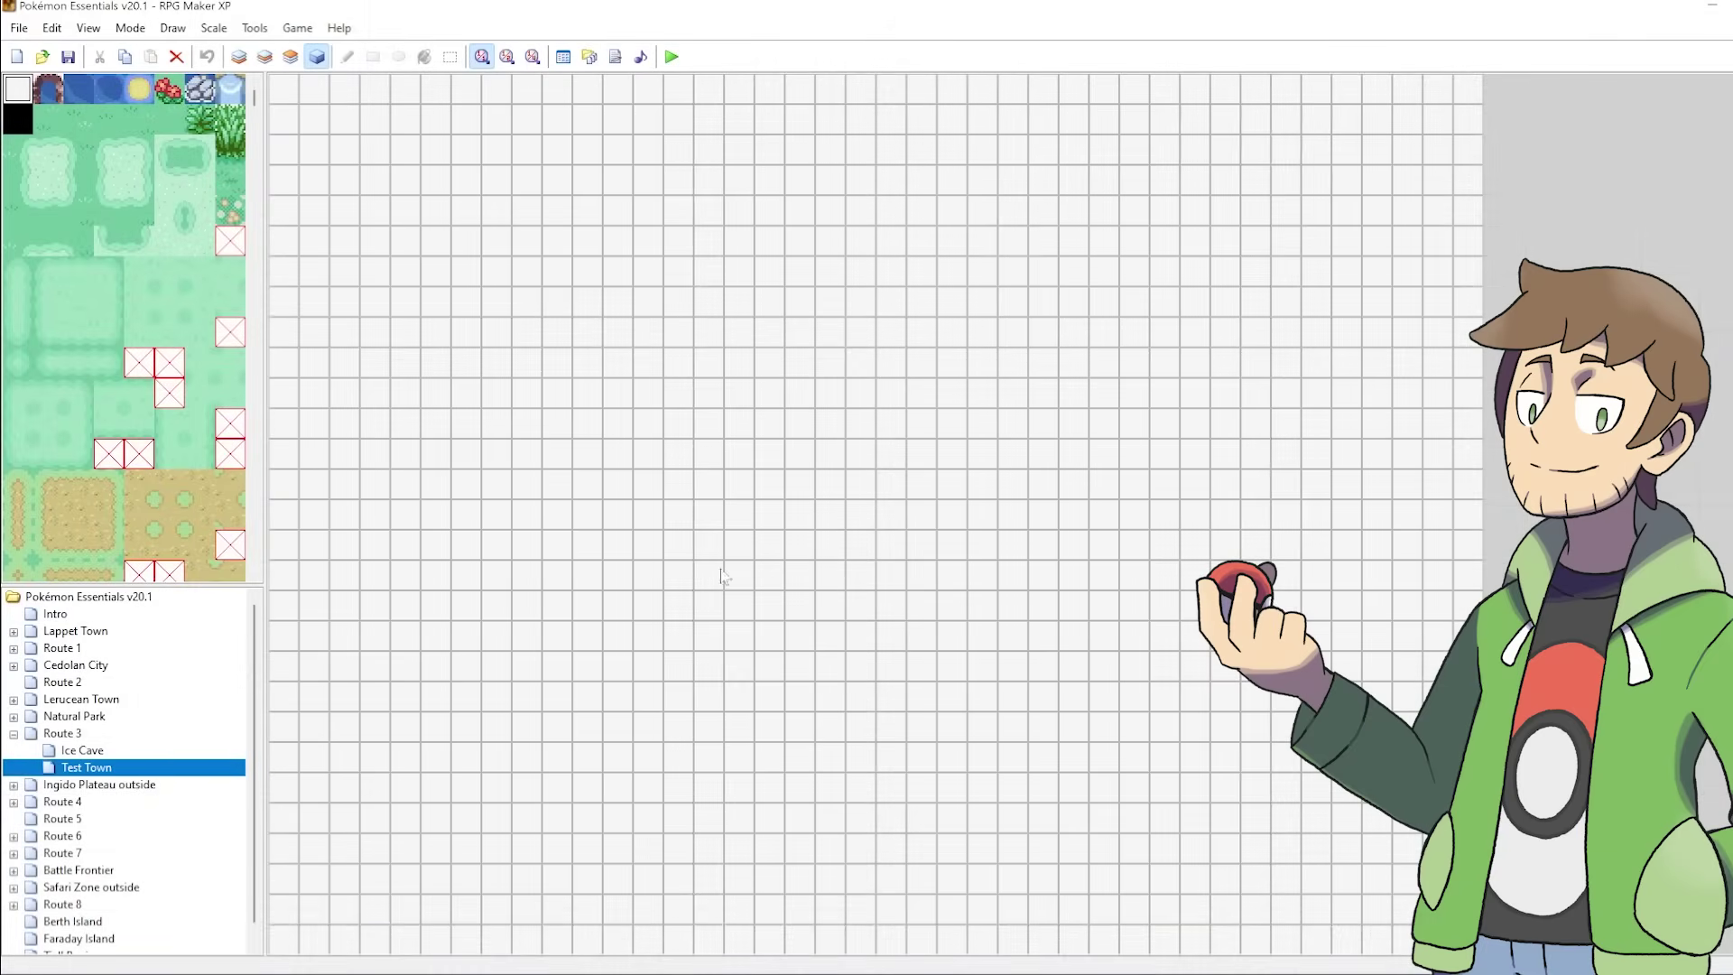
Focus the empty Test Town map and make layer 1 the active editing layer
left_click(468, 479)
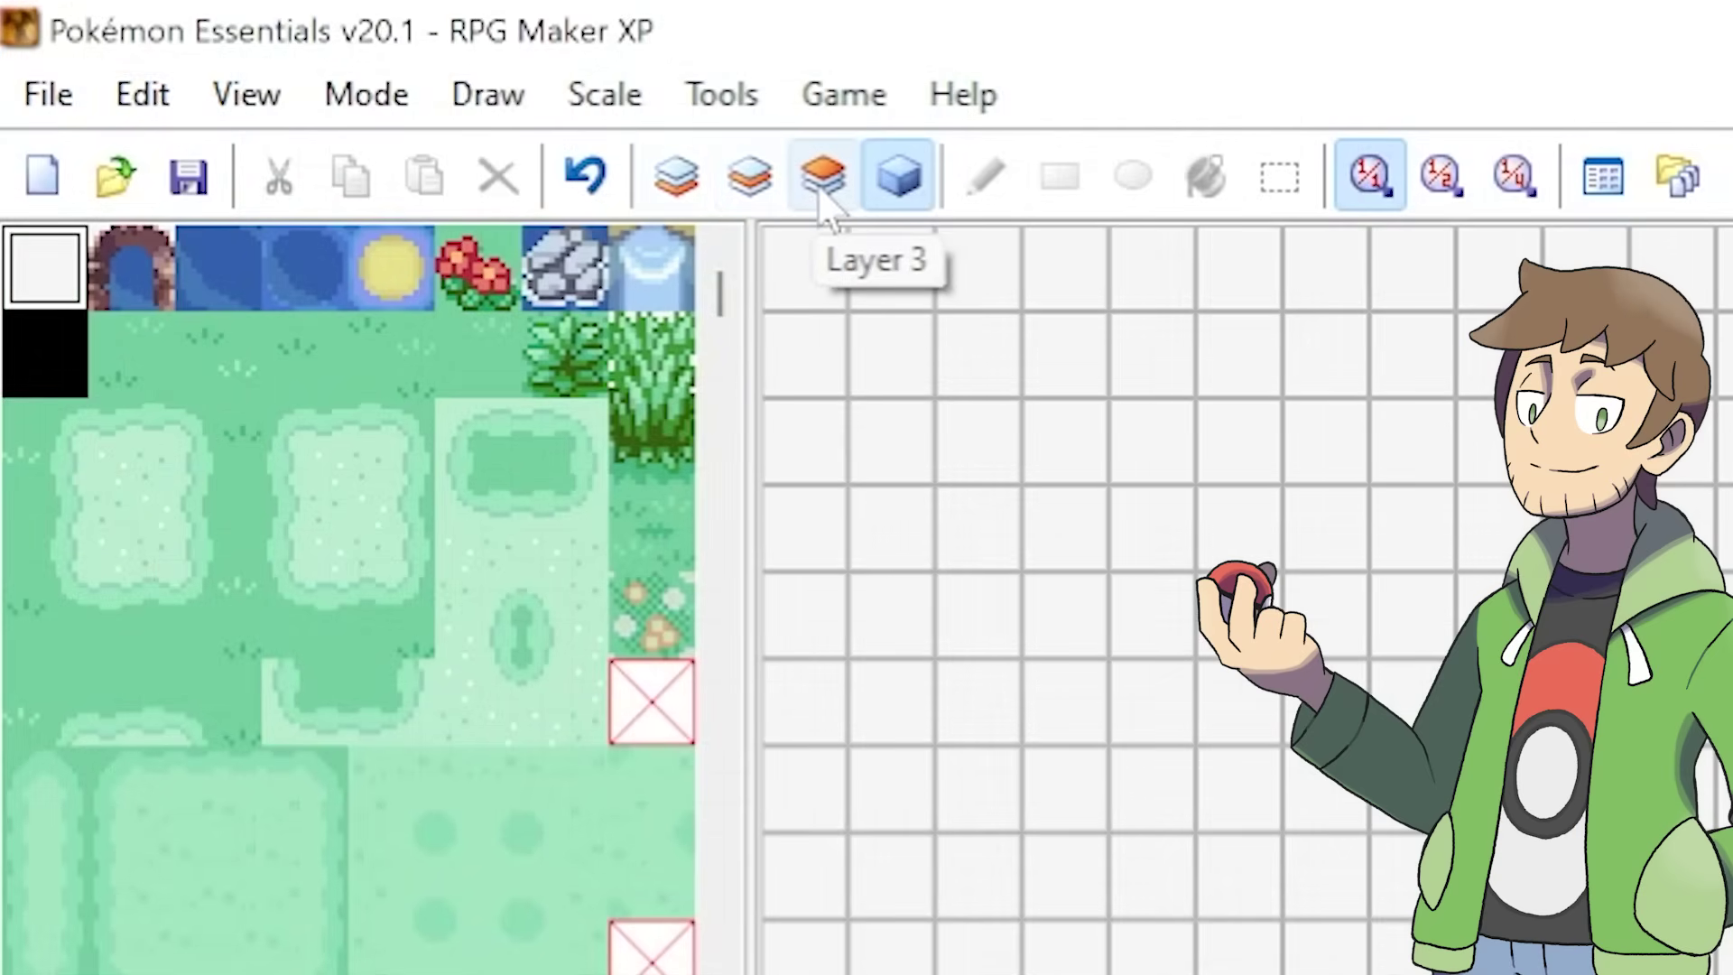
left_click(684, 190)
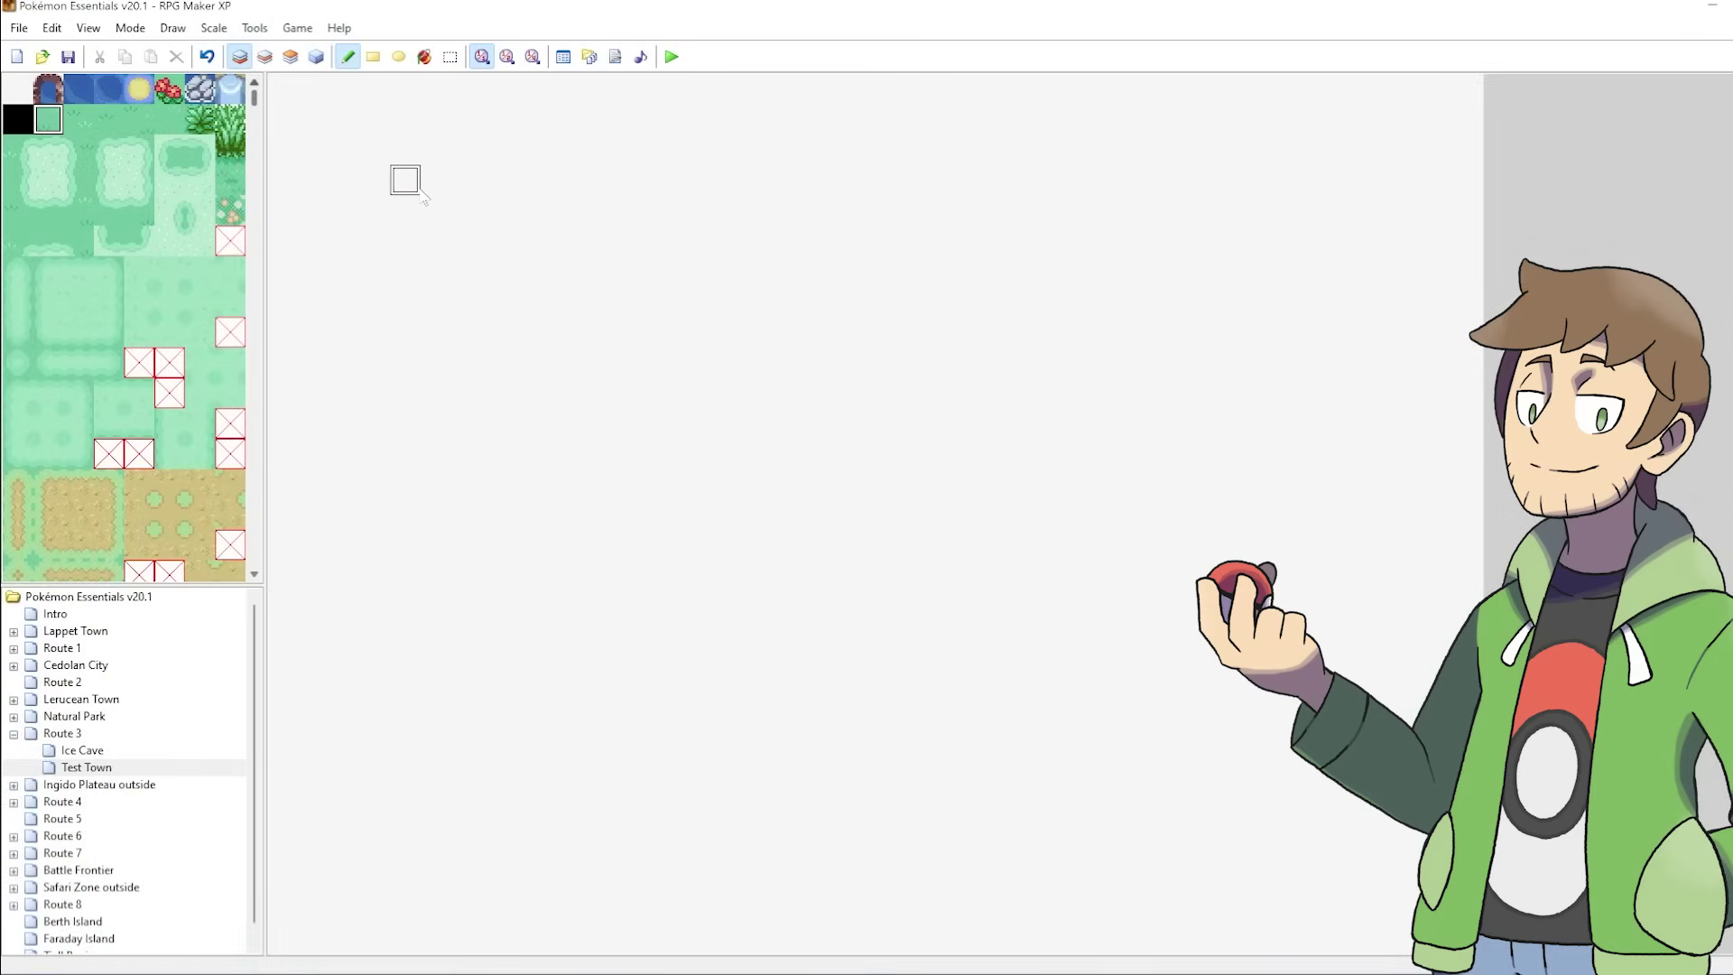
Fill the entire Test Town map with the plain grass tile
mouse_move(403, 179)
left_mouse_down()
mouse_move(466, 212)
mouse_move(529, 366)
left_mouse_up()
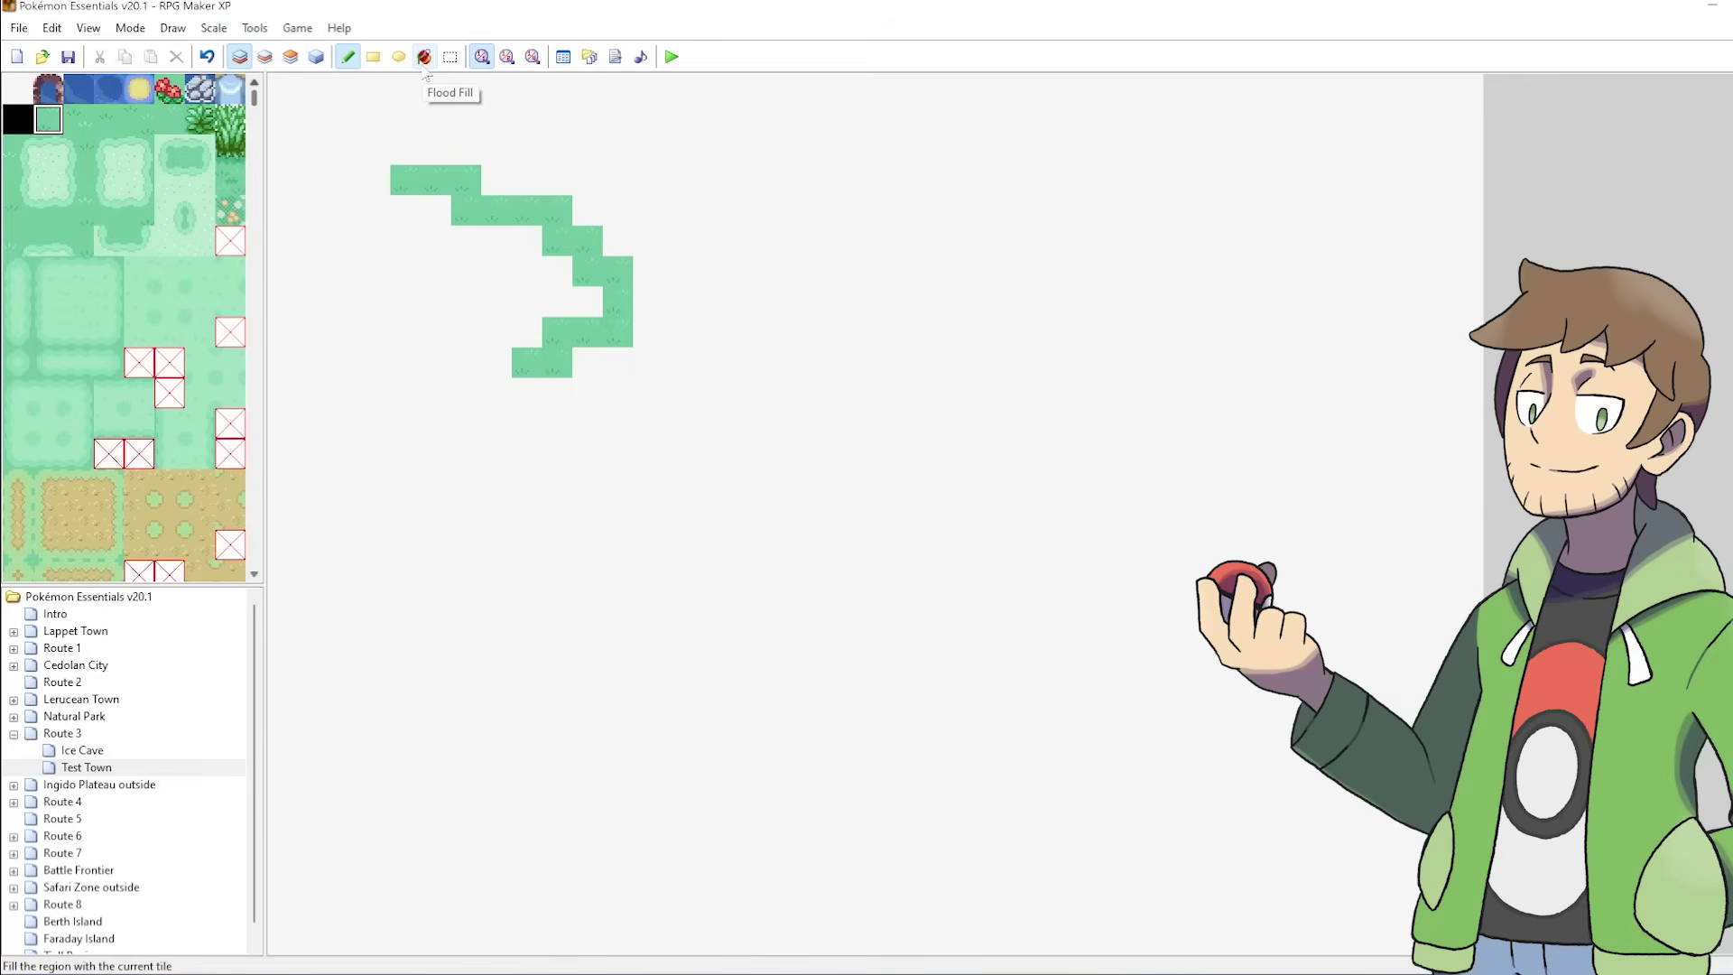
left_click(424, 58)
left_click(503, 135)
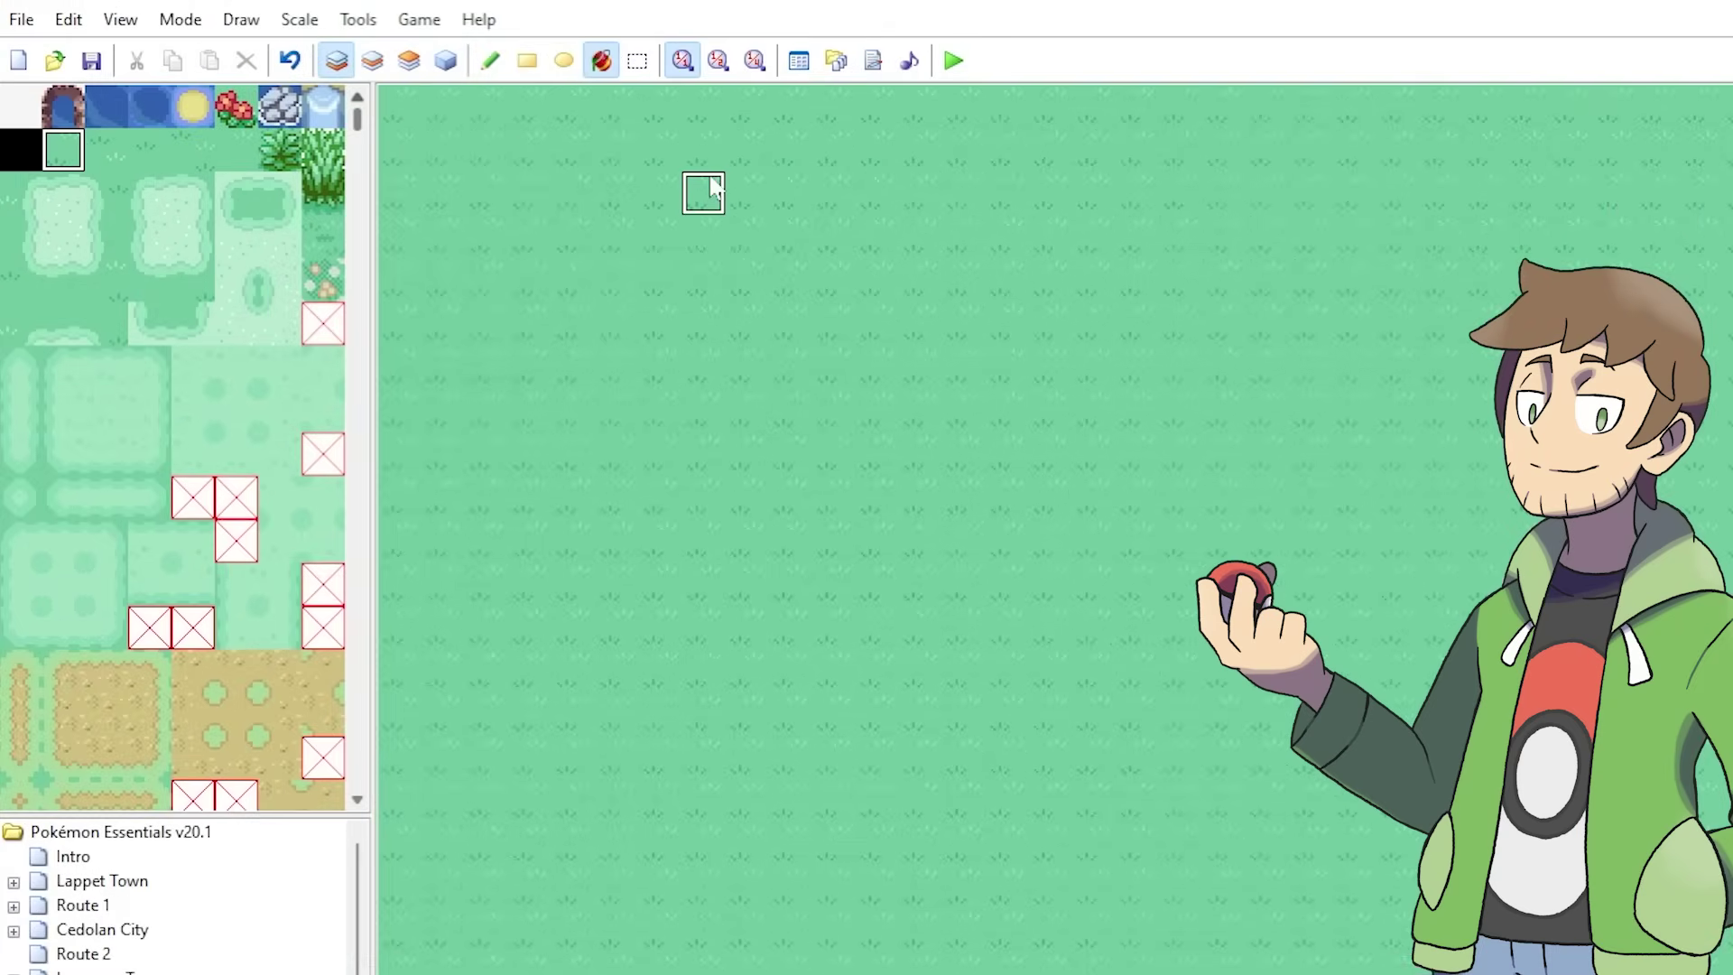
Paint an elliptical sand dirt patch near the map's upper left
left_click(530, 64)
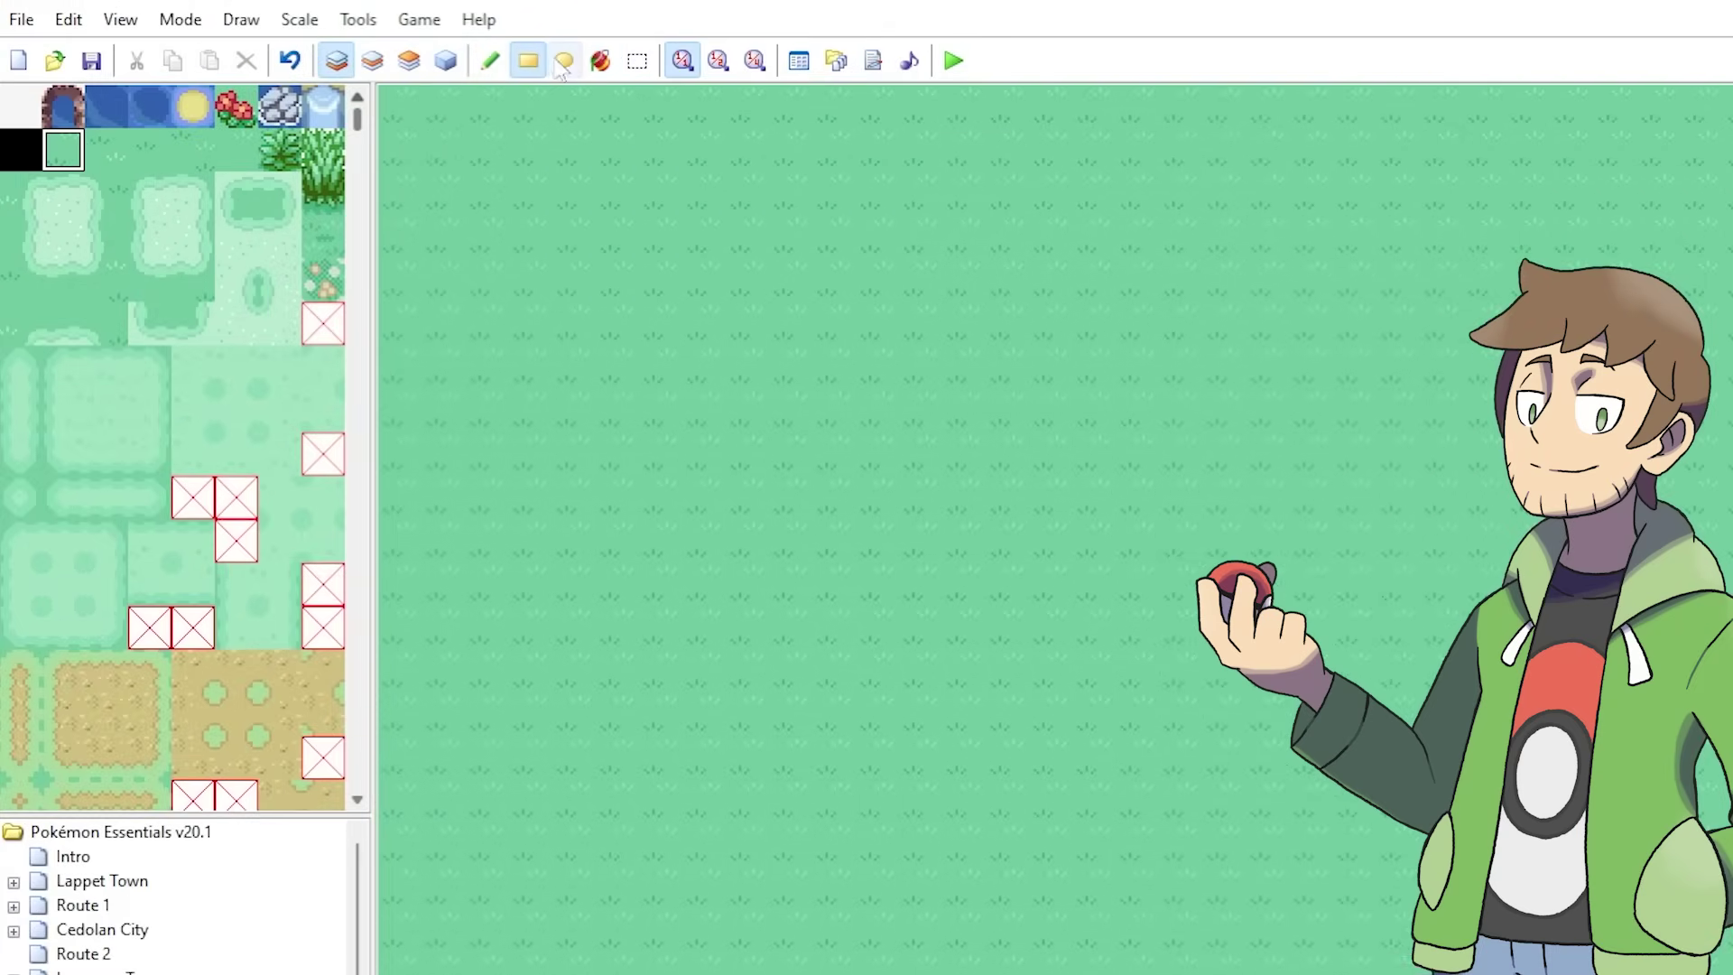
left_click(566, 65)
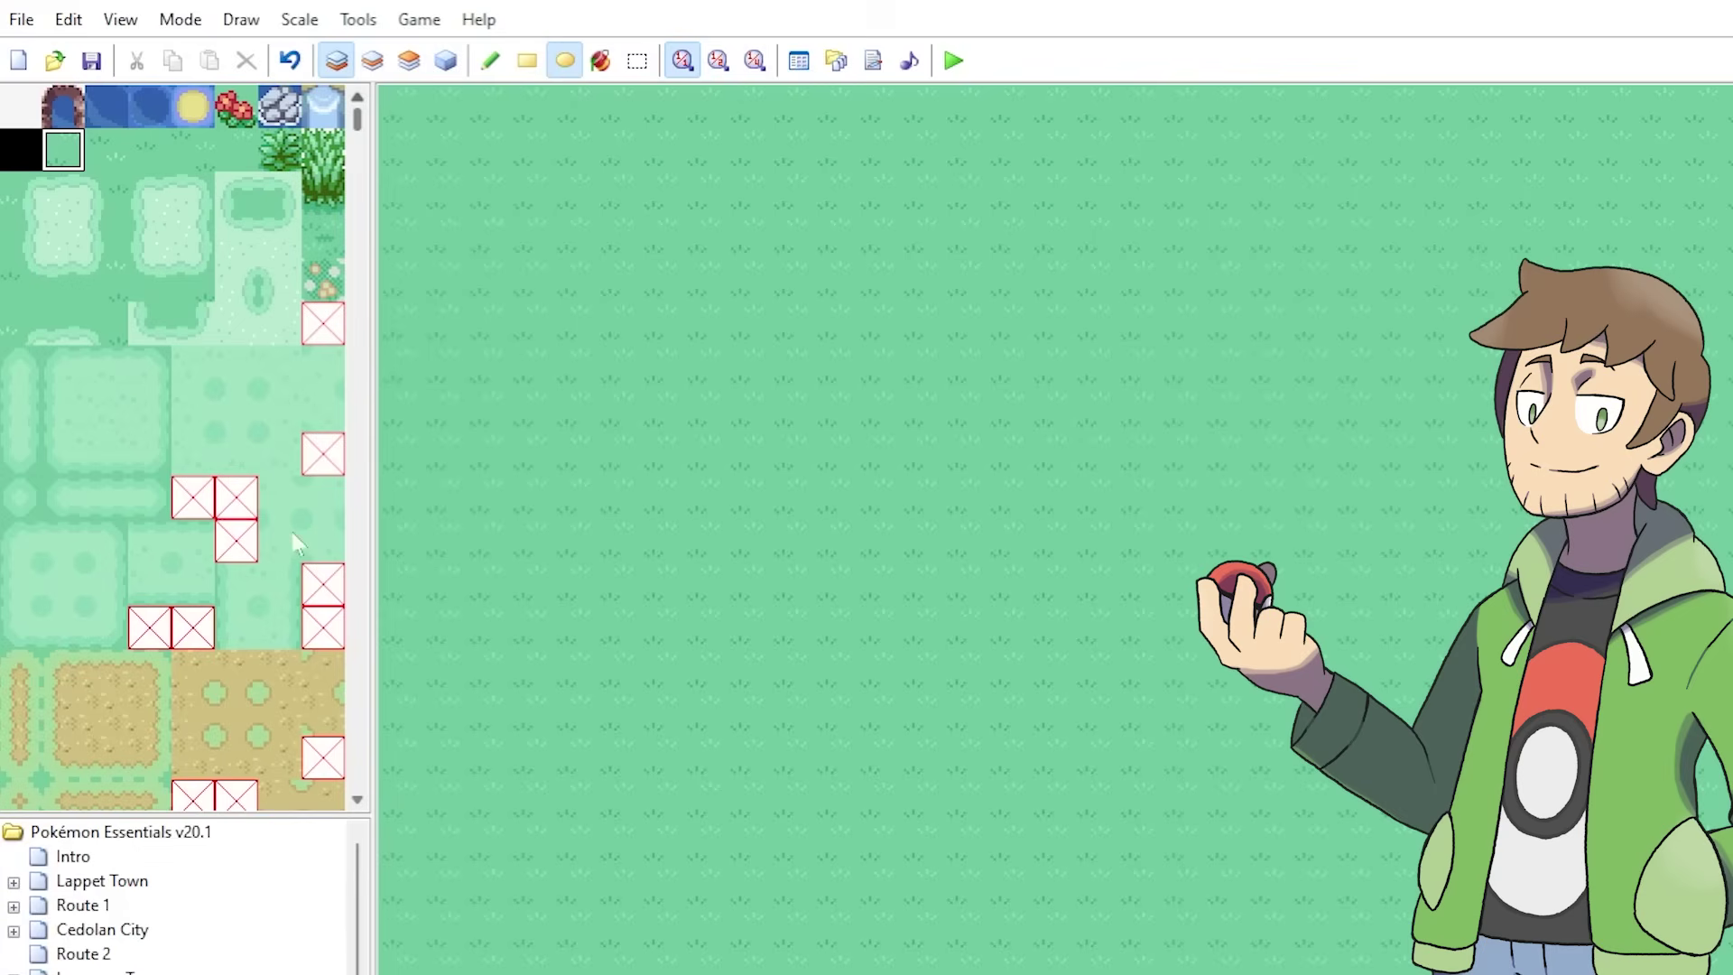
left_click(107, 714)
mouse_move(574, 236)
left_mouse_down()
mouse_move(820, 416)
mouse_move(829, 453)
left_mouse_up()
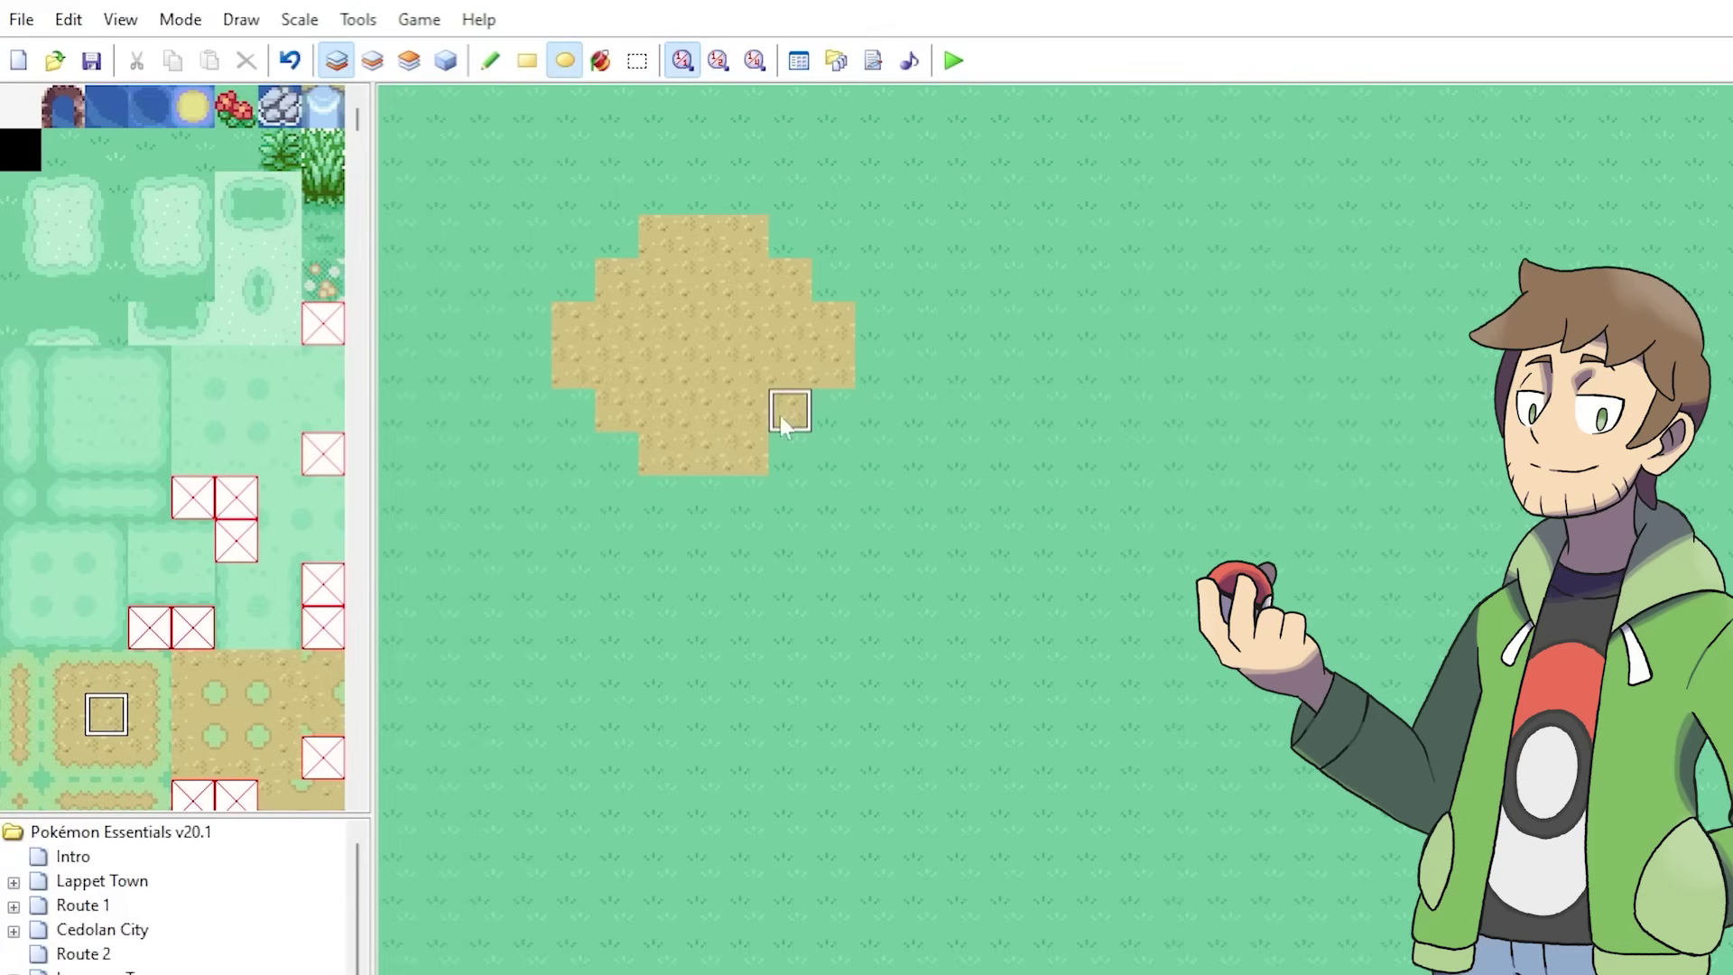
With the Pencil on layer 2, place two single pine-tree tiles on the grass
left_click(492, 62)
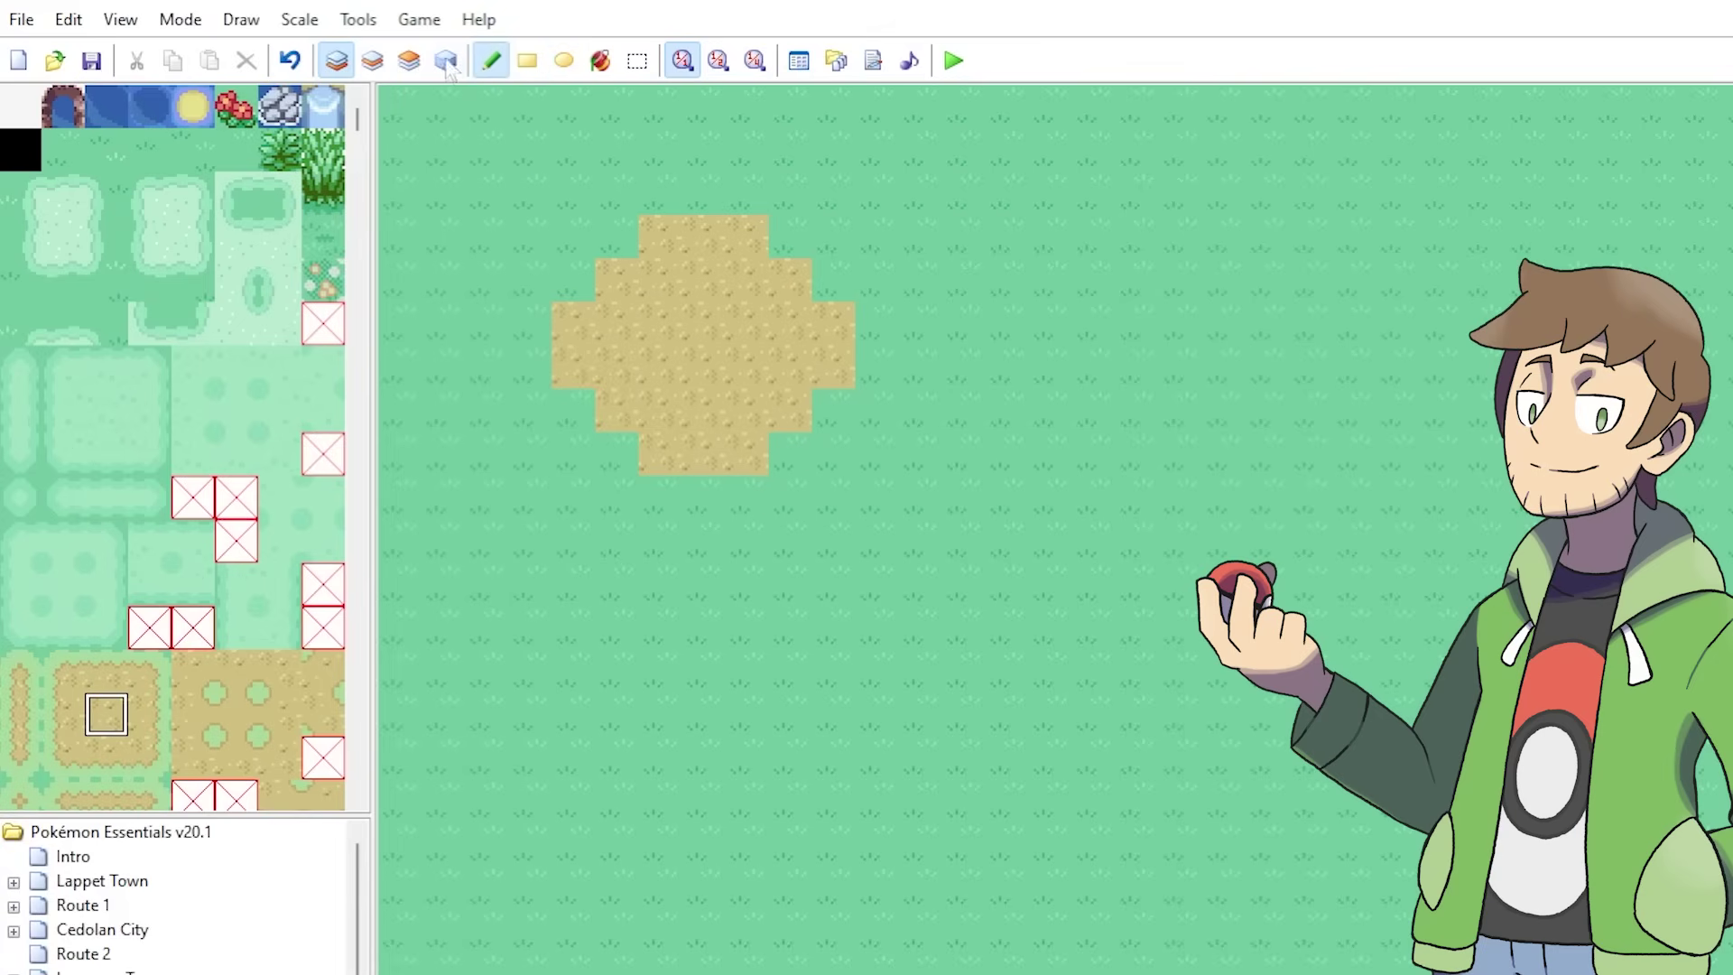
left_click(375, 60)
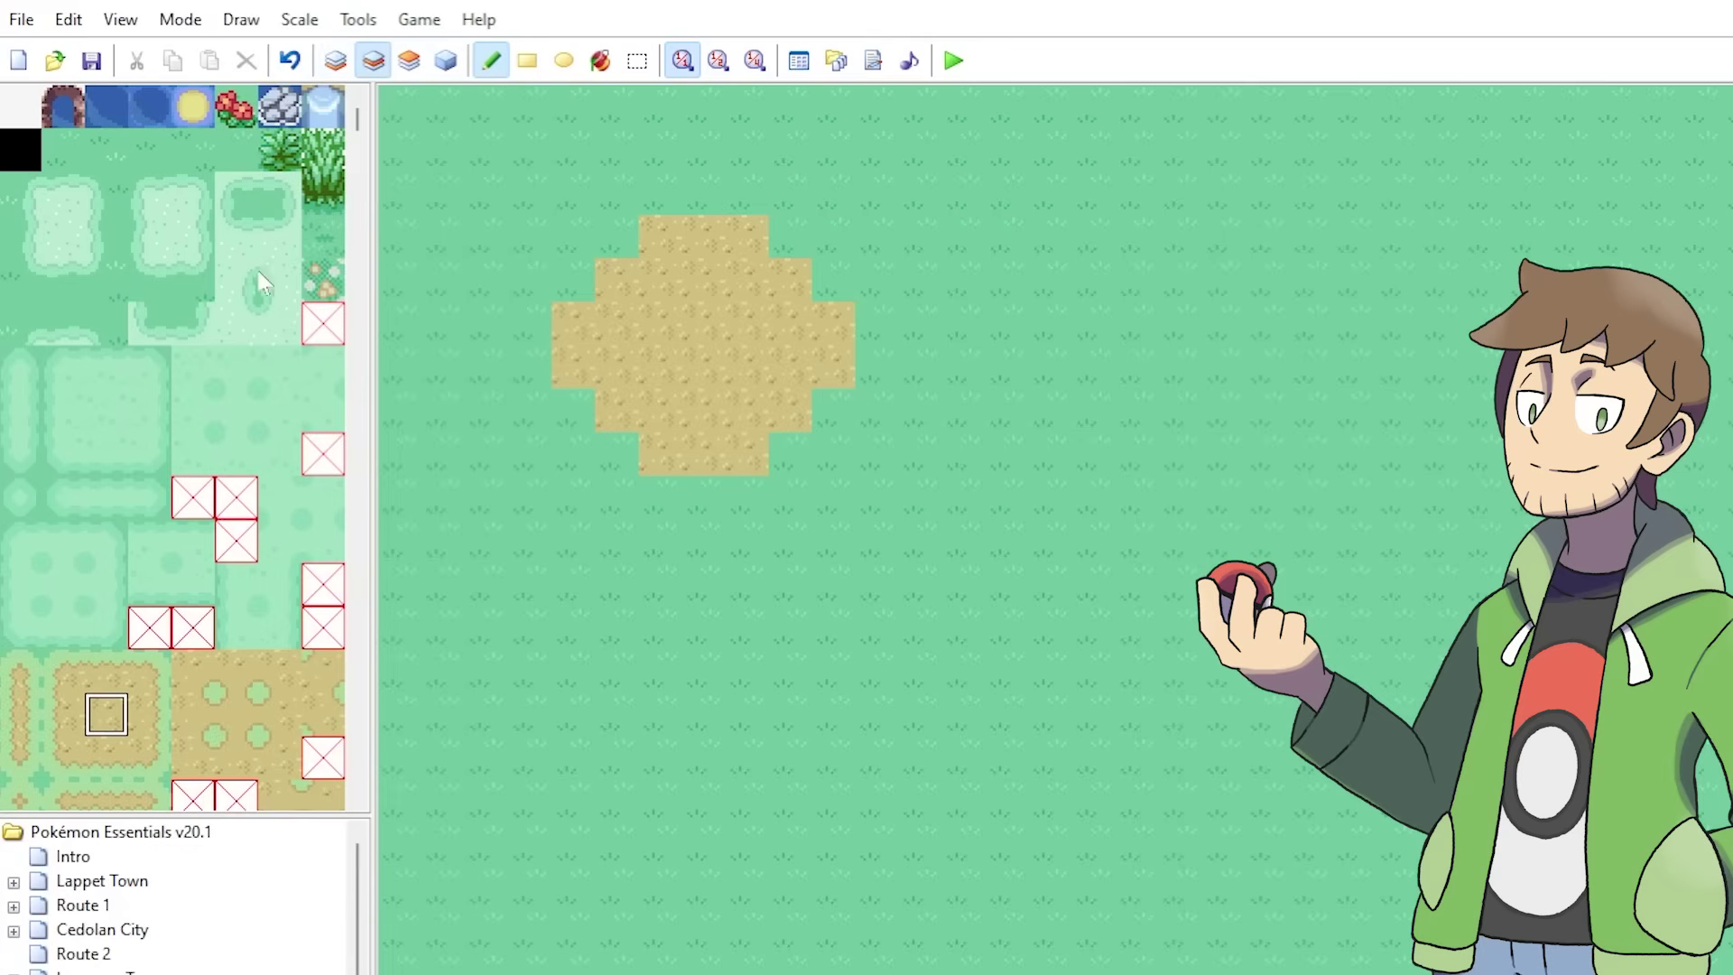
scroll(234, 375, "down", 5)
scroll(234, 375, "down", 5)
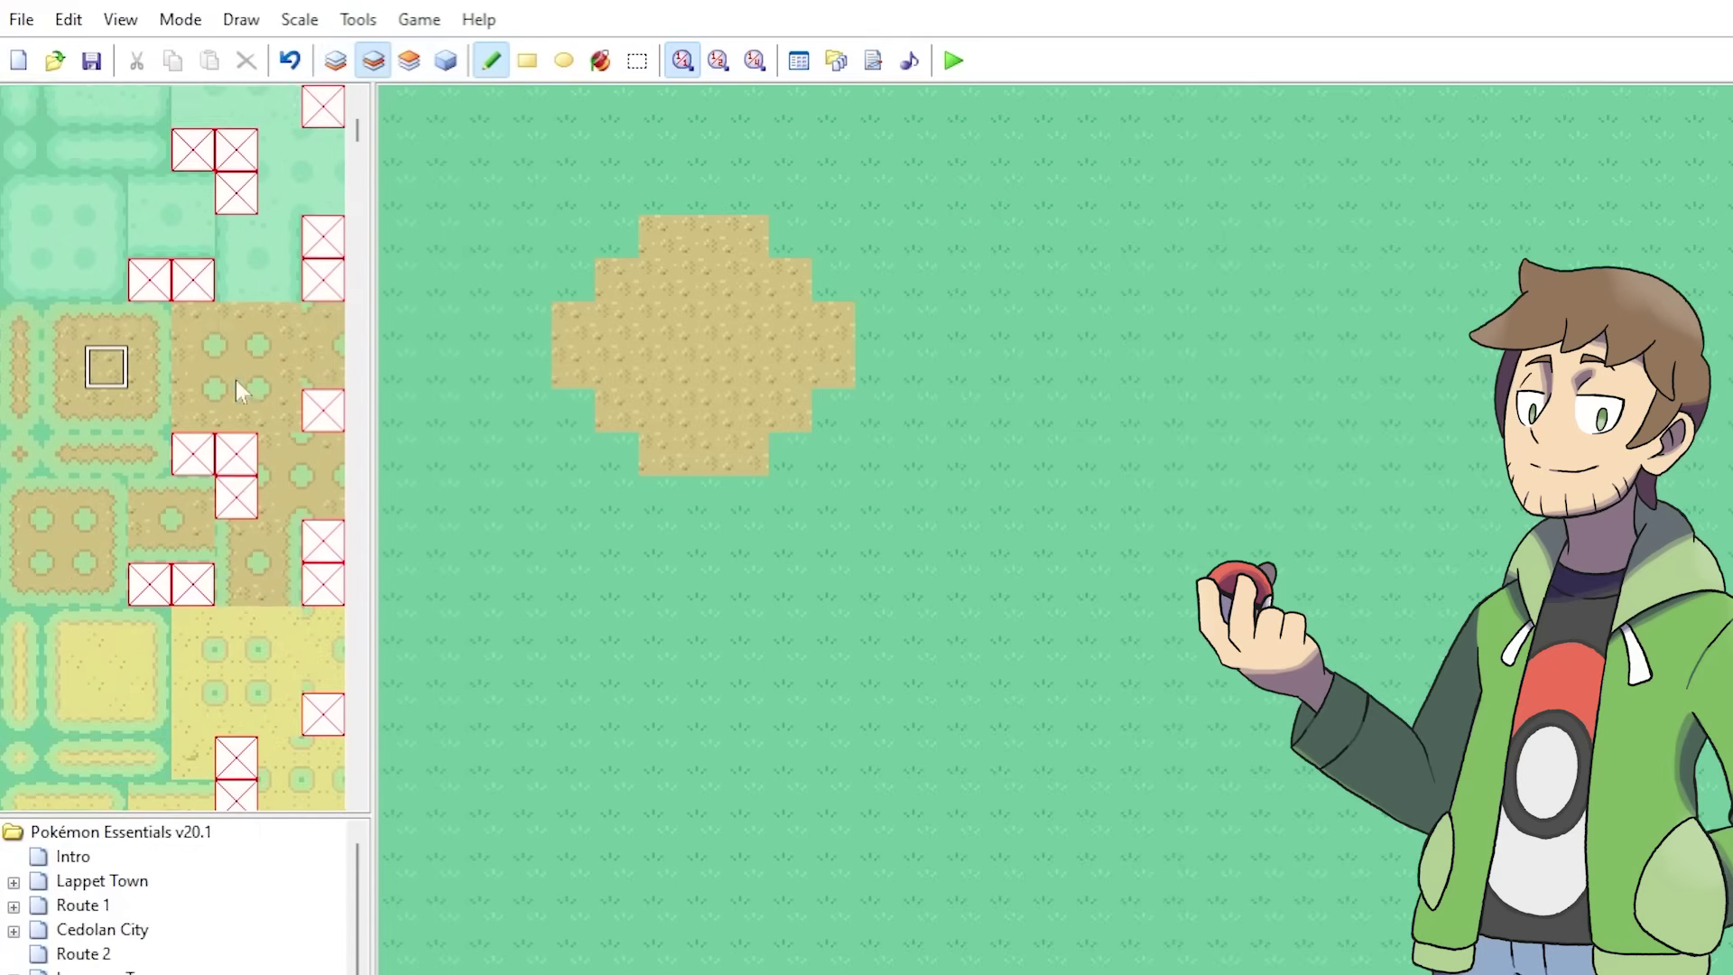
scroll(235, 374, "down", 5)
scroll(235, 376, "down", 5)
scroll(233, 377, "down", 5)
scroll(234, 377, "down", 5)
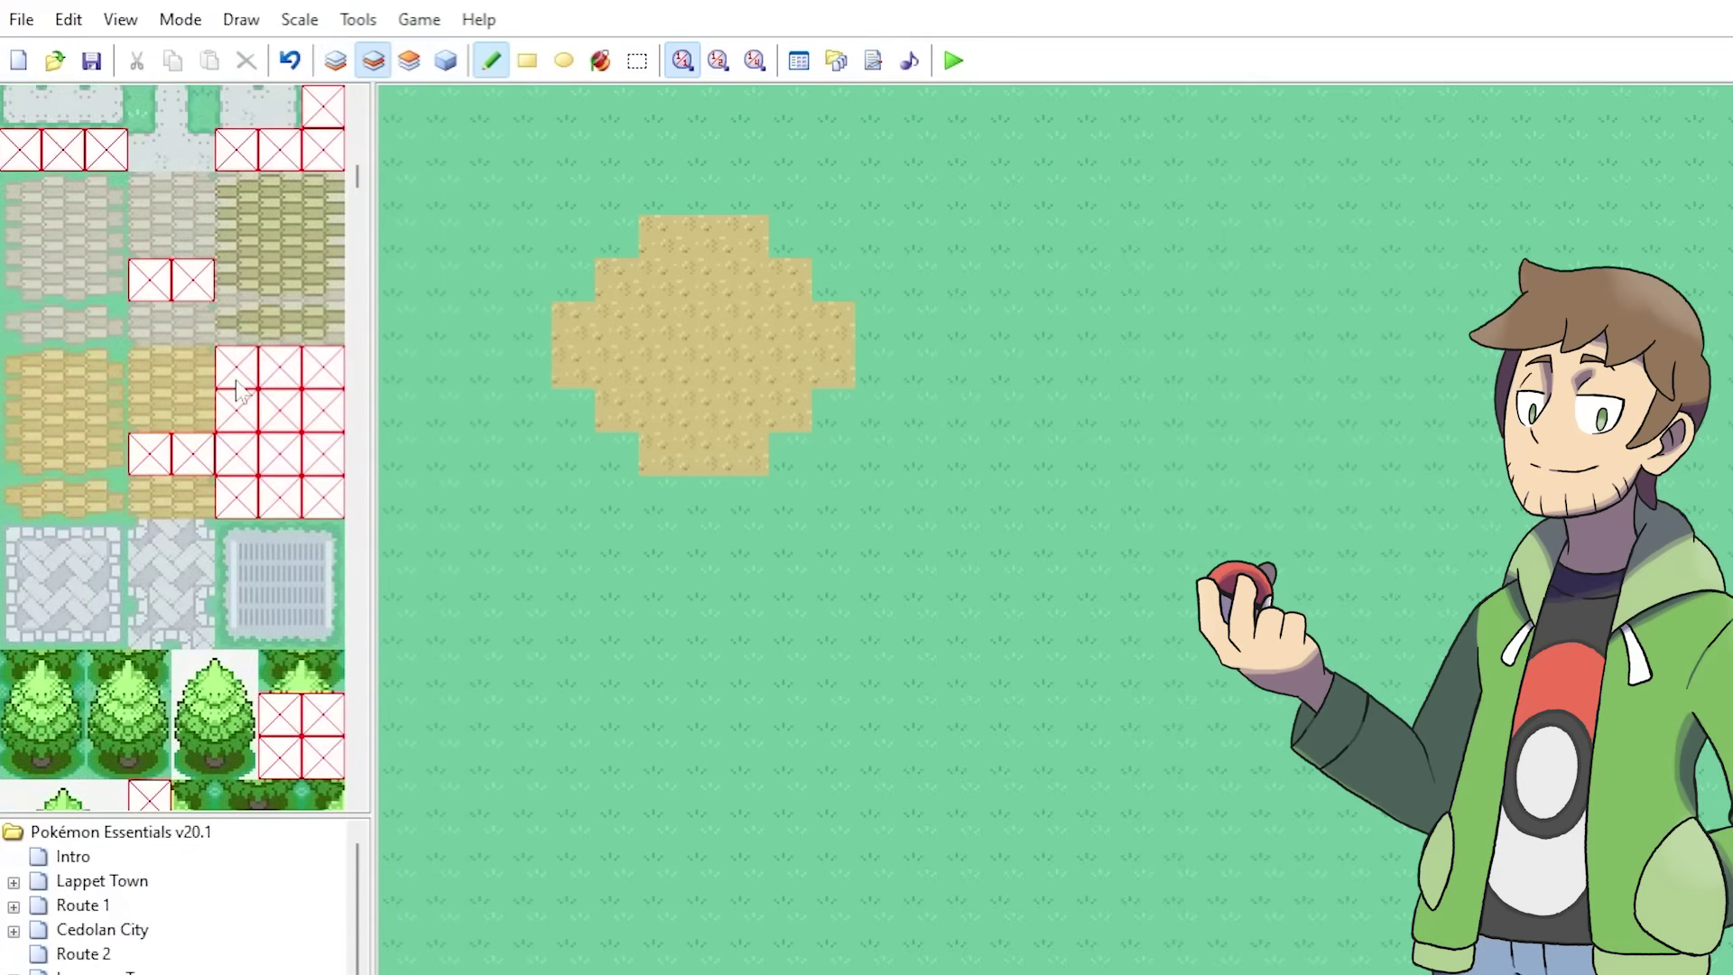
scroll(234, 377, "down", 5)
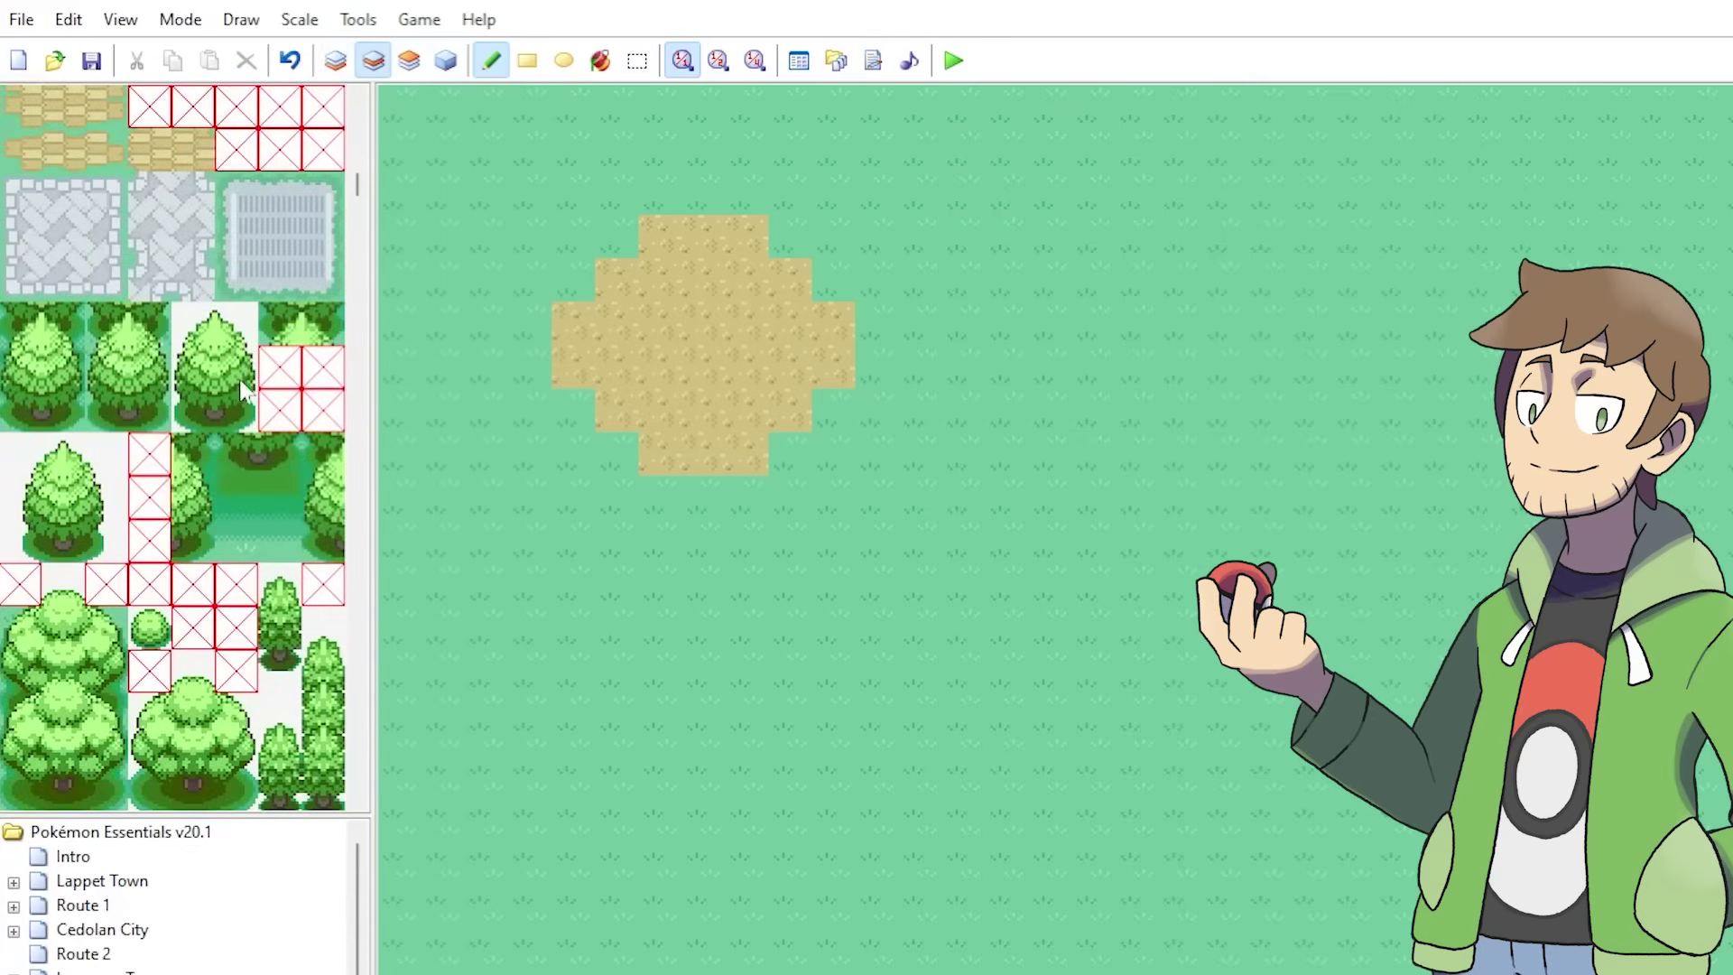
left_click(193, 324)
left_click(962, 507)
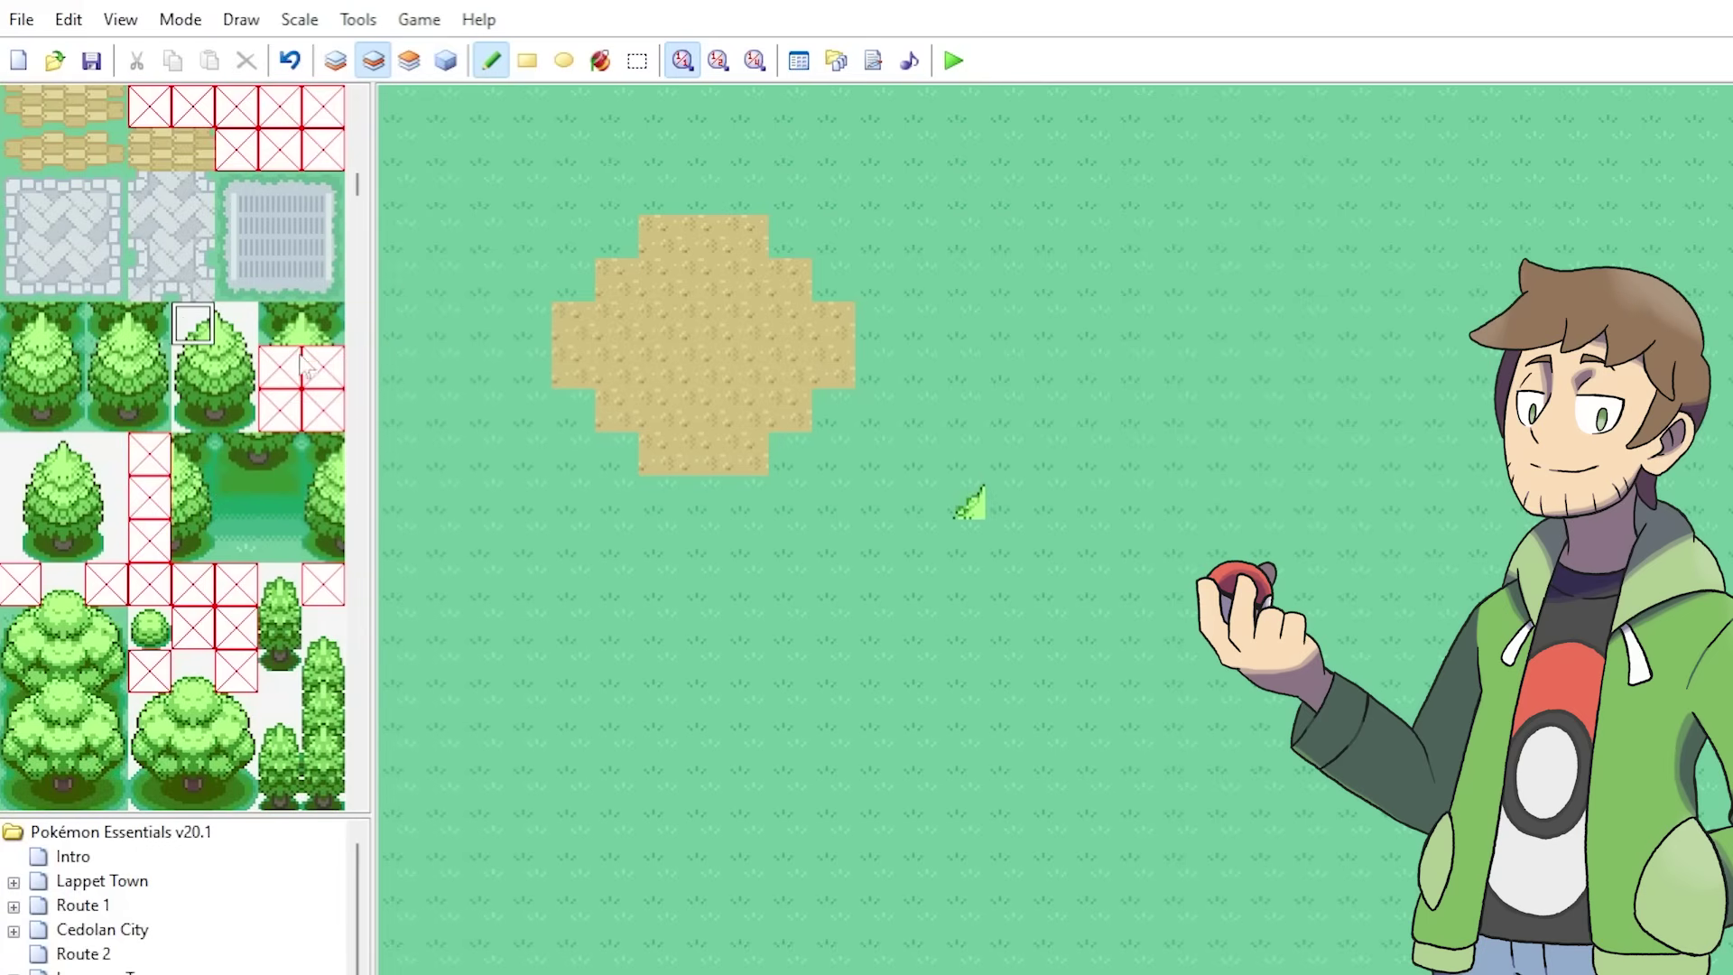
left_click(234, 322)
left_click(1005, 508)
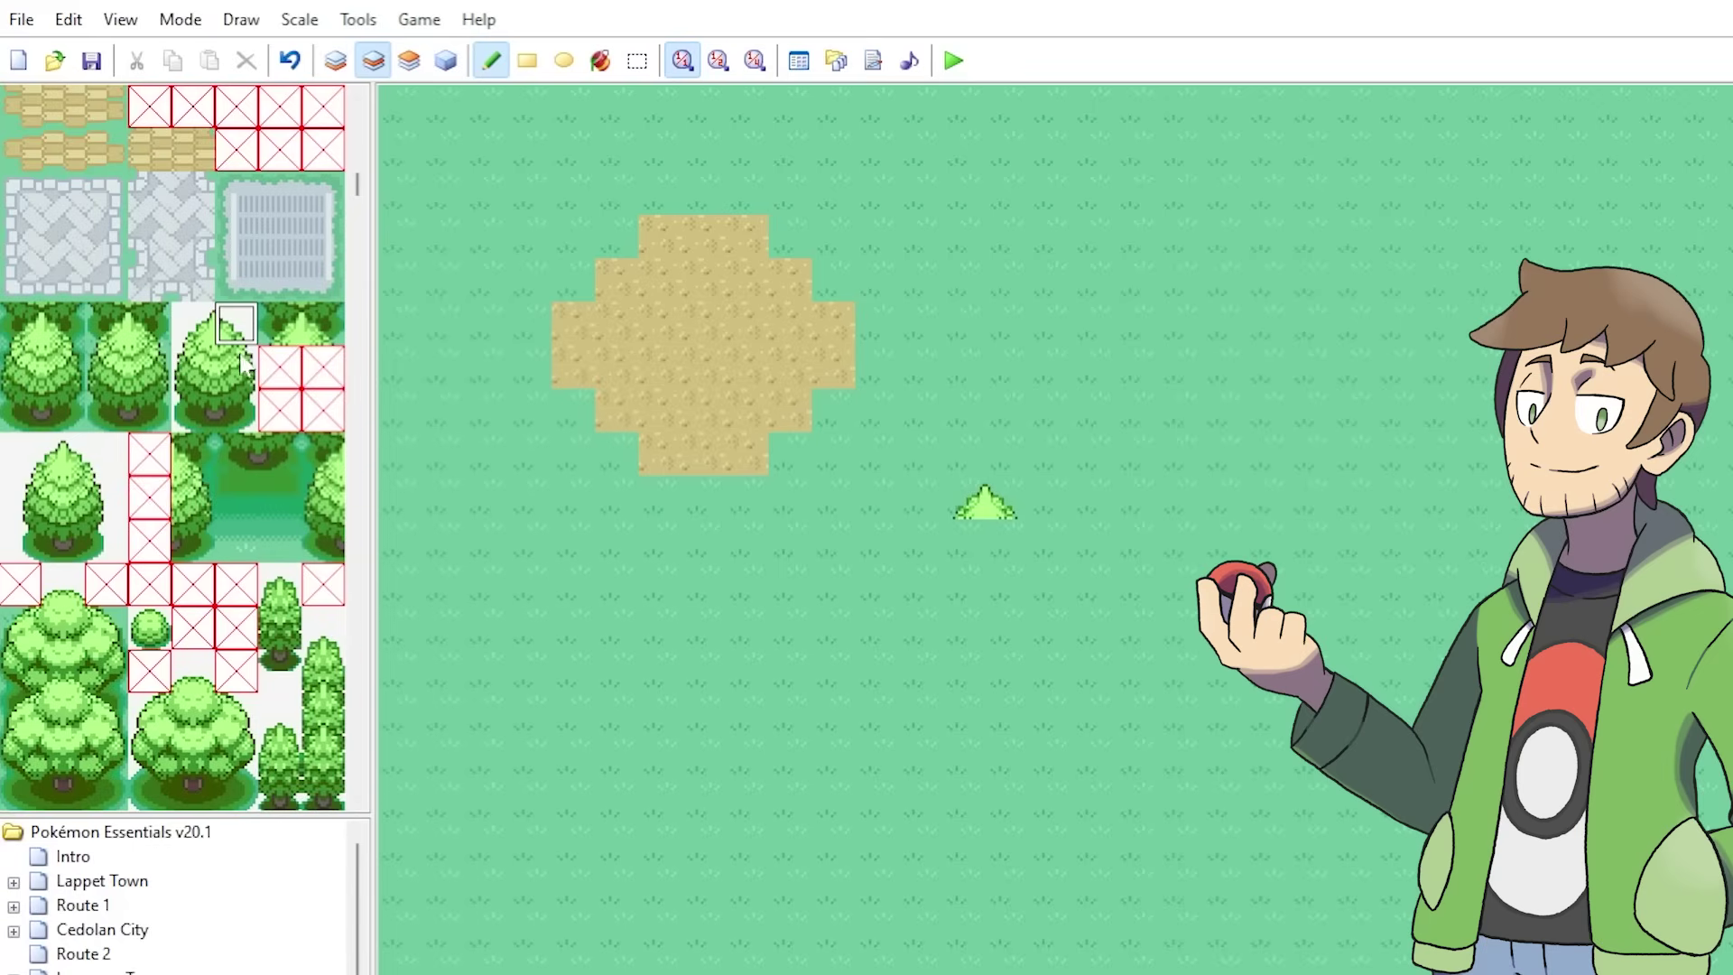
Stamp four whole pine trees across the grass below and beside the dirt patch
left_click(193, 325)
left_click_drag(193, 325, 230, 386)
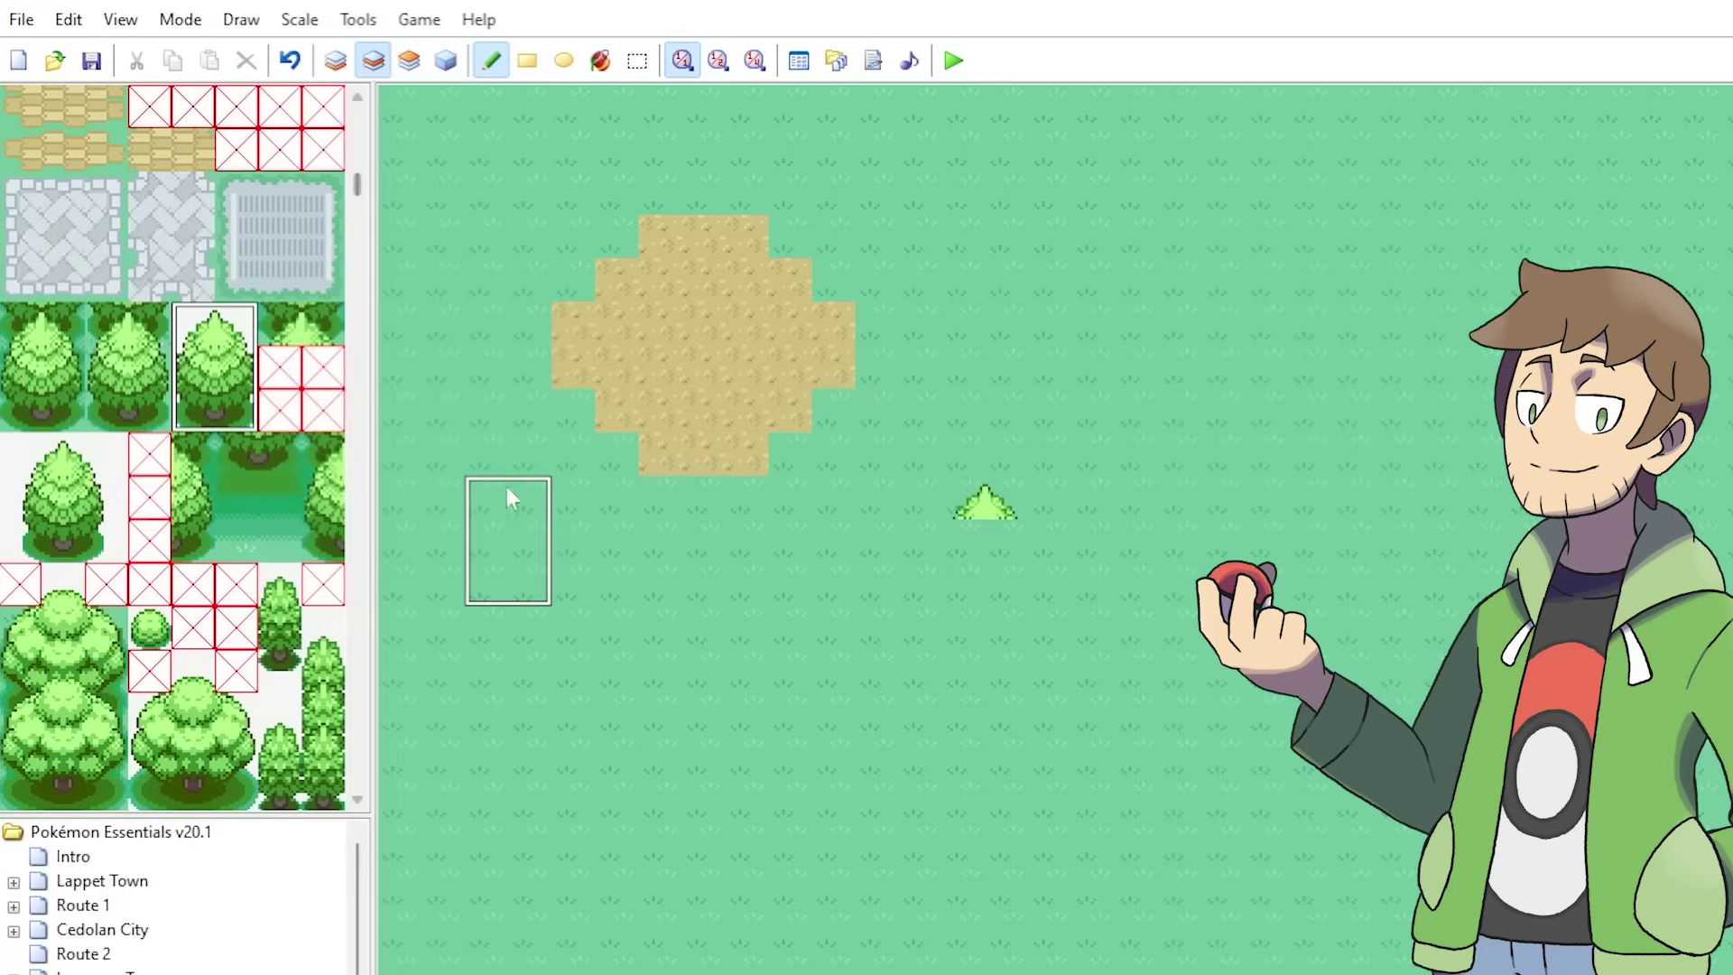
left_click(778, 602)
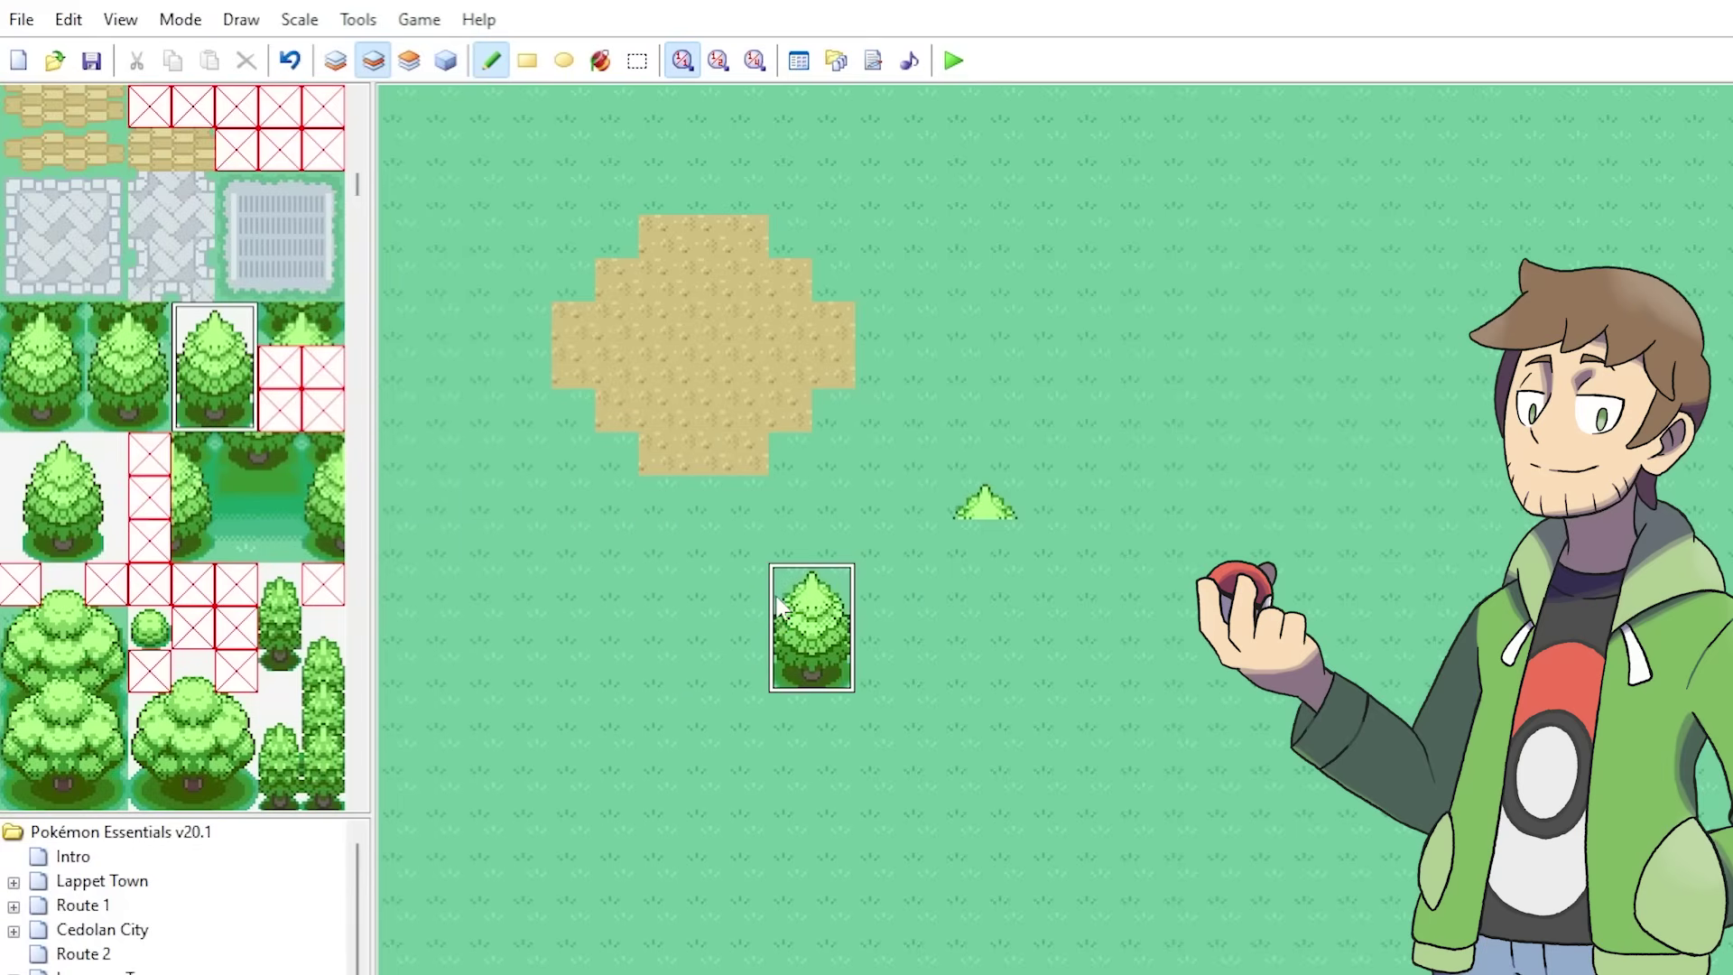
left_click(1098, 449)
left_click(1009, 660)
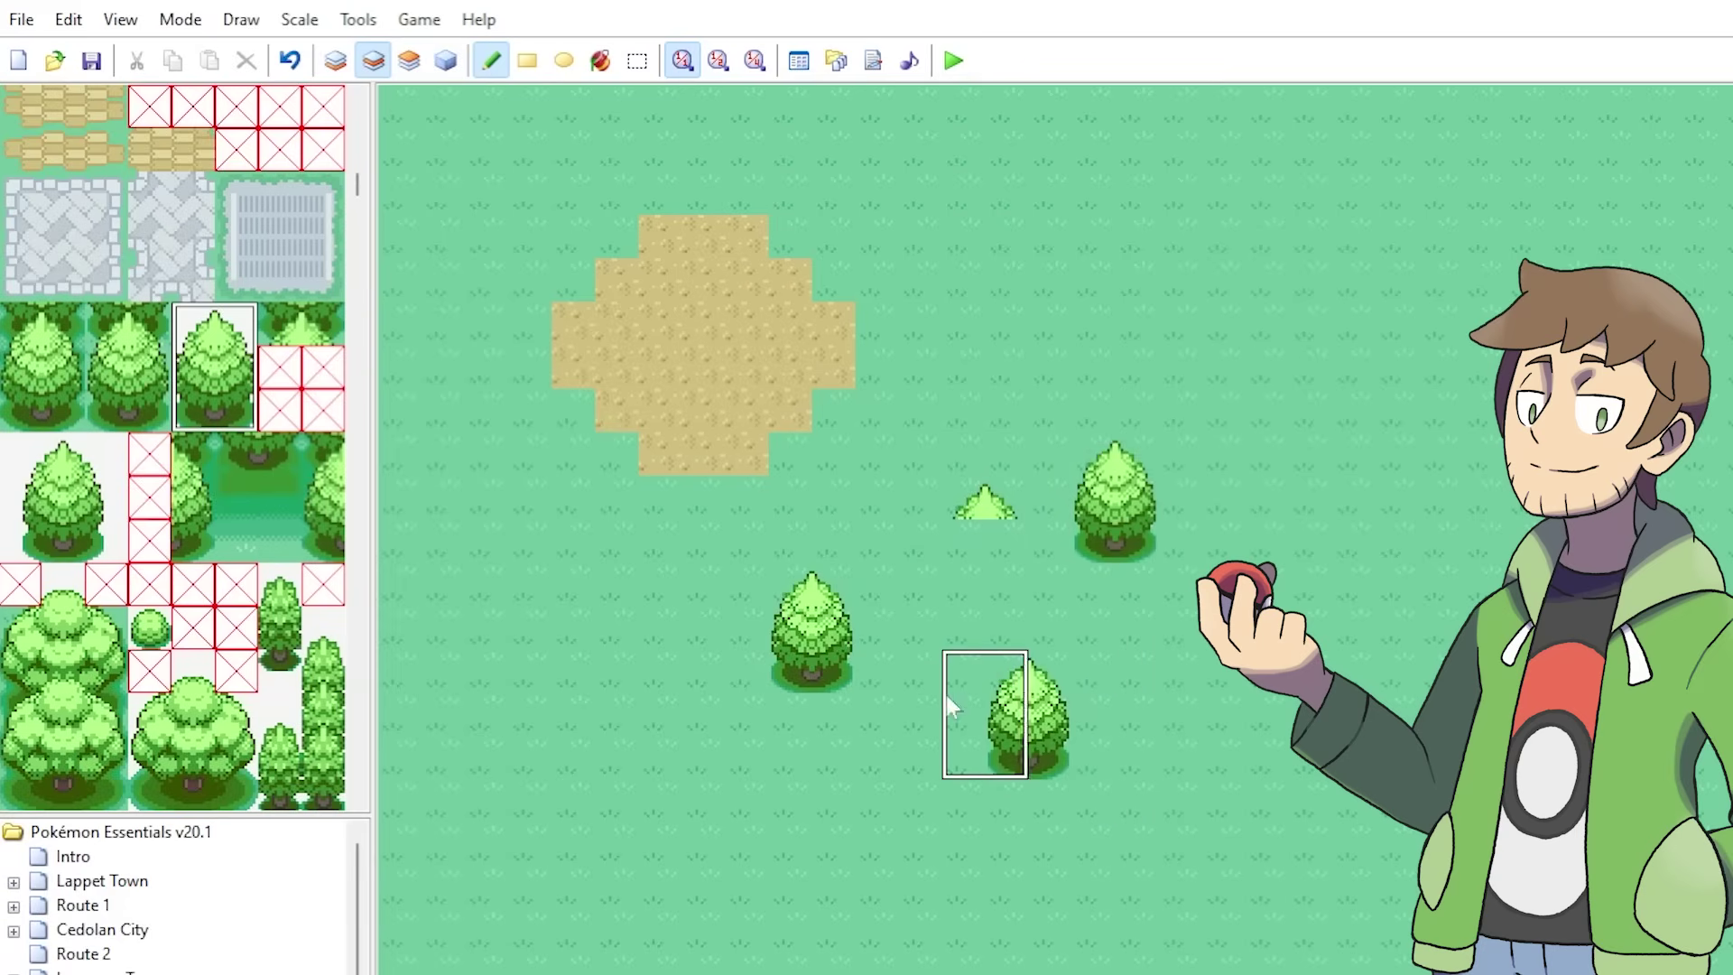
left_click(603, 640)
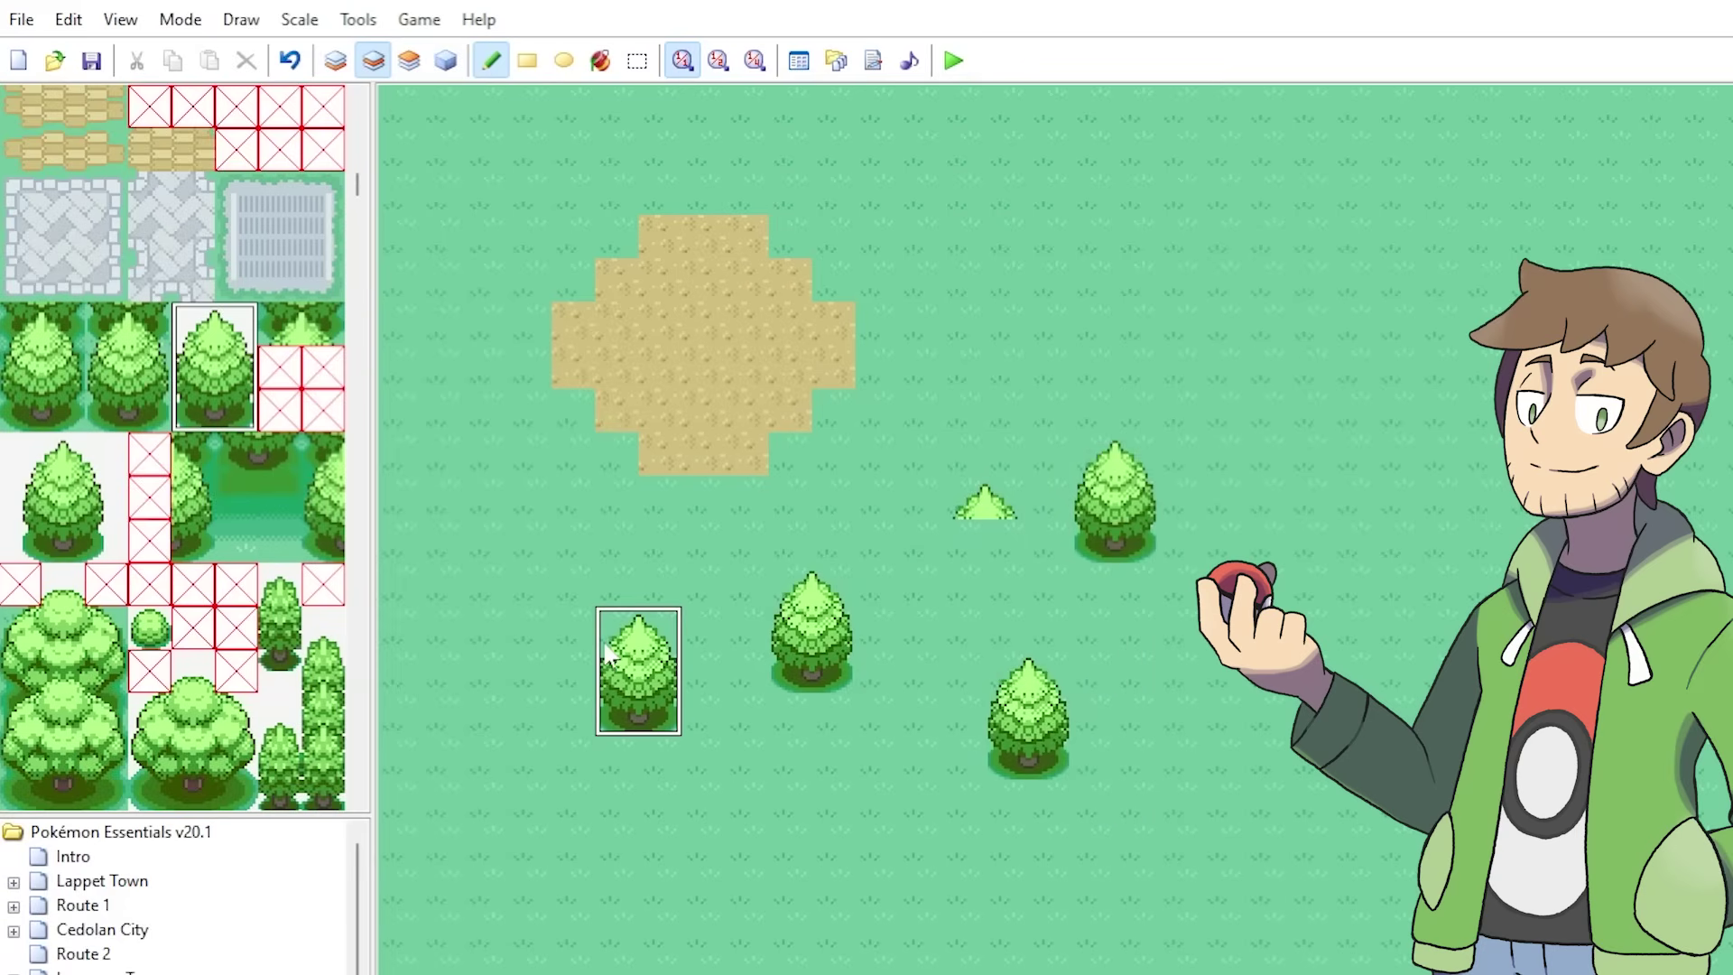
scroll(204, 461, "down", 10)
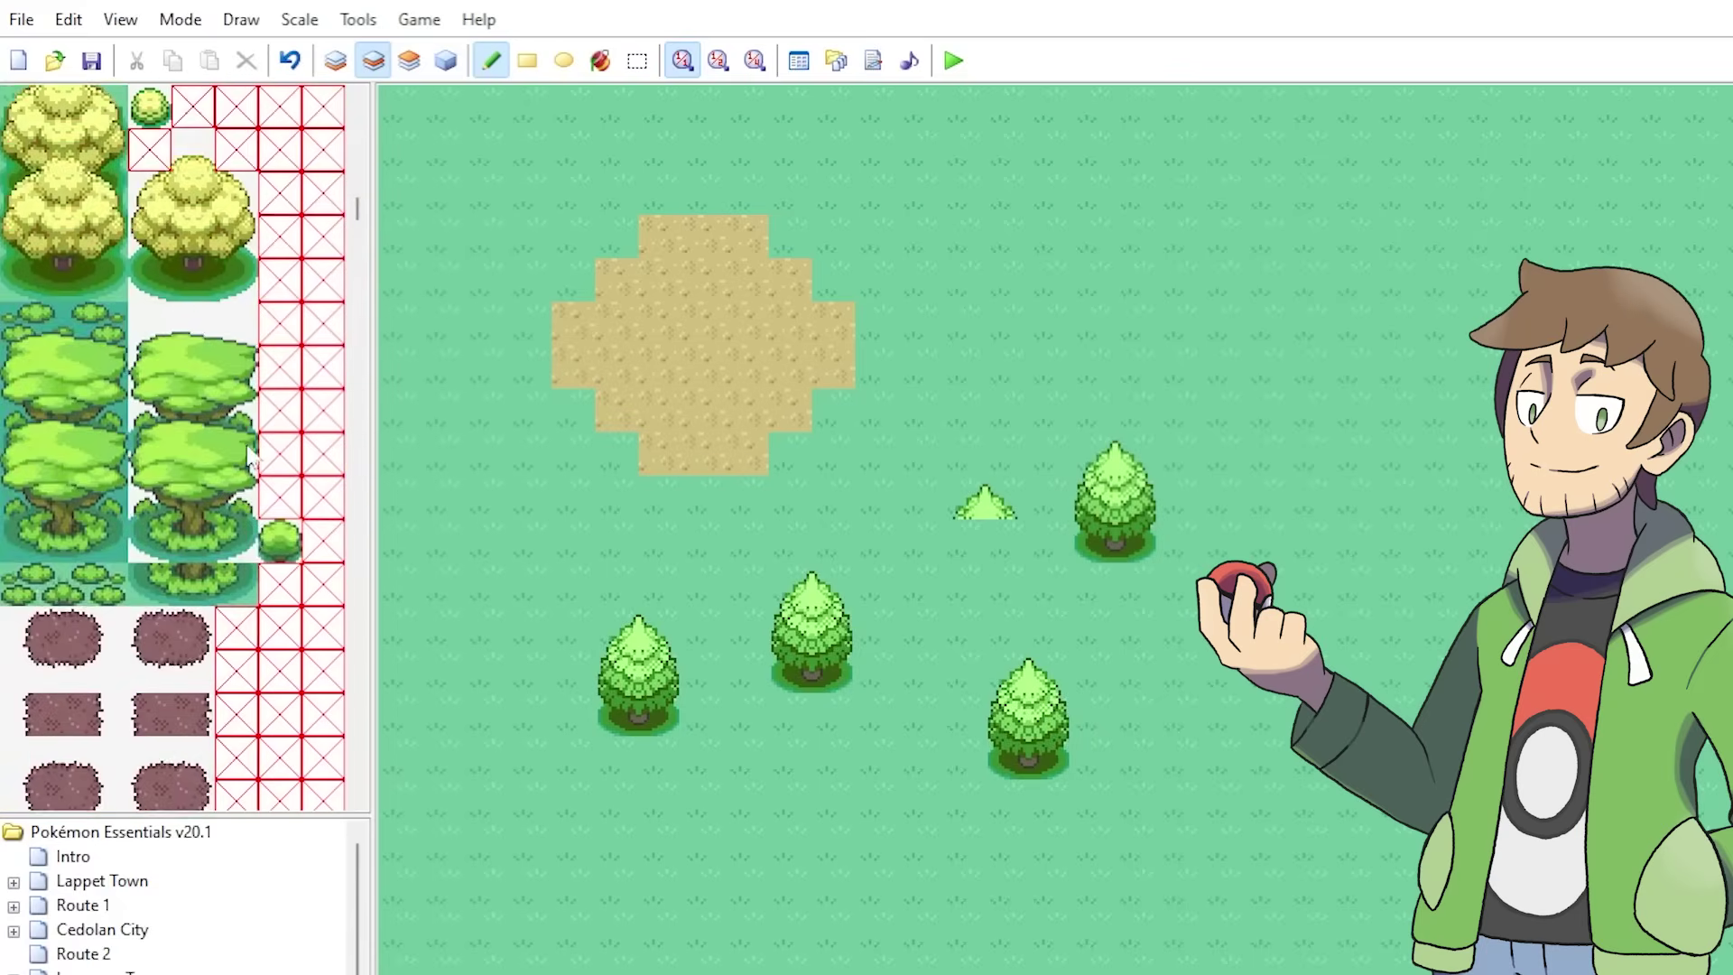
scroll(258, 454, "down", 10)
scroll(258, 454, "down", 8)
scroll(257, 454, "down", 8)
scroll(258, 460, "down", 8)
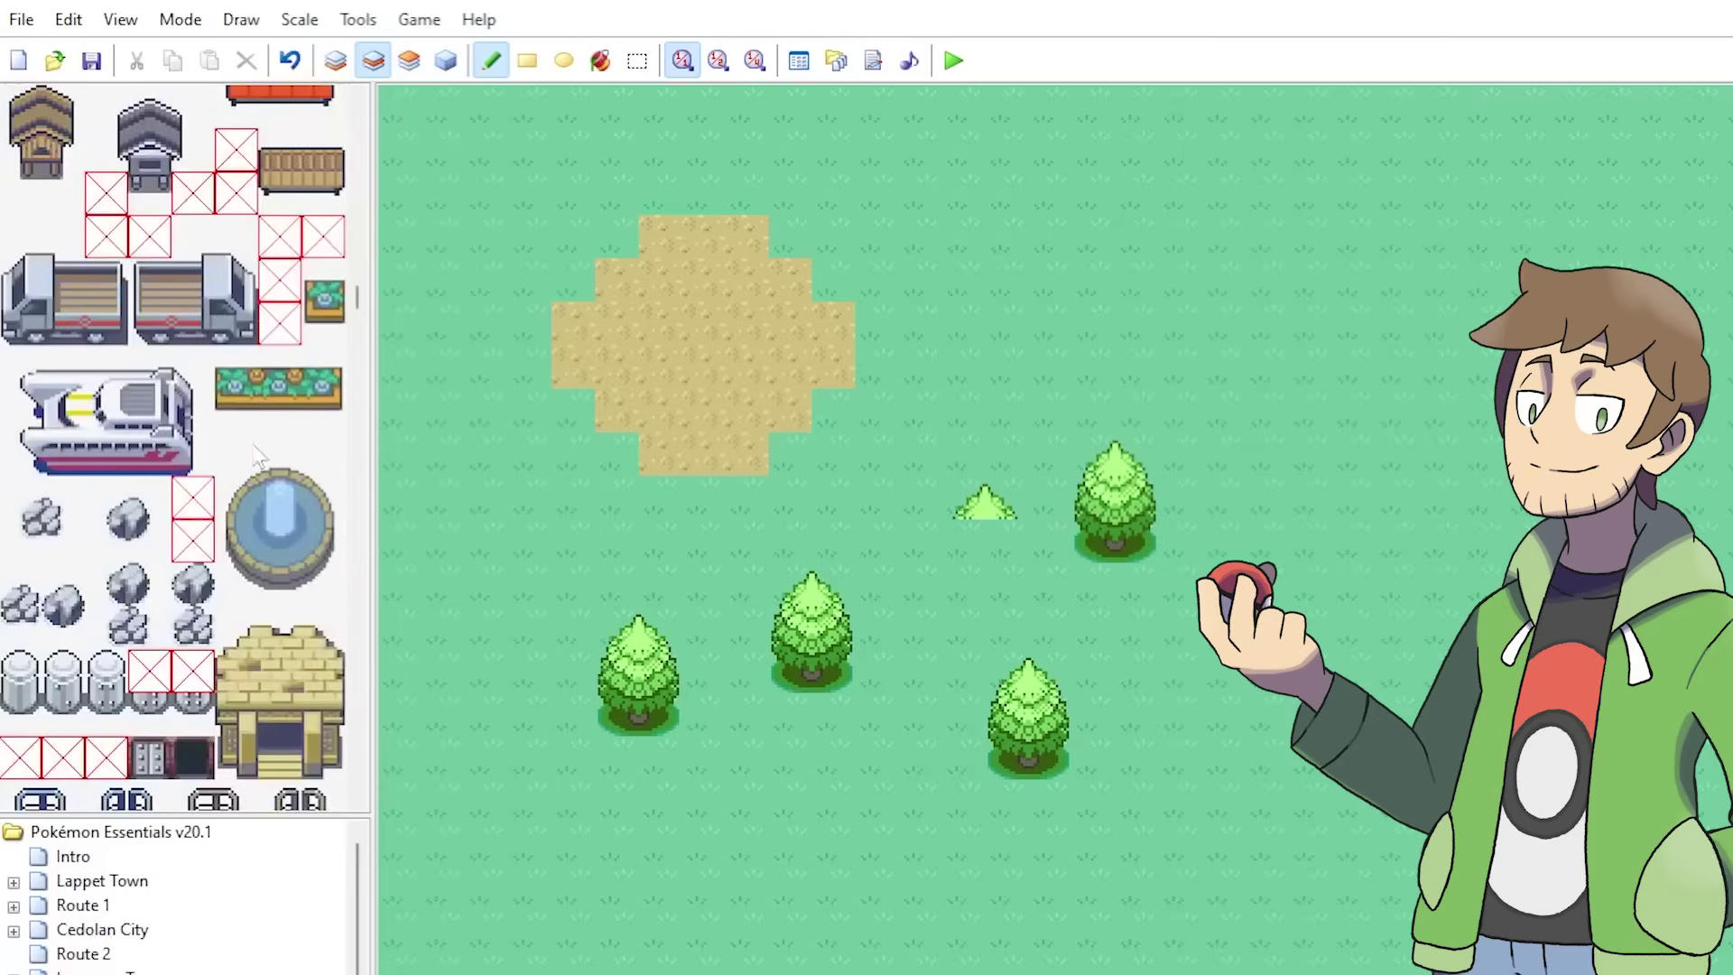
scroll(253, 468, "down", 8)
scroll(254, 467, "down", 8)
scroll(254, 467, "down", 6)
scroll(204, 487, "up", 3)
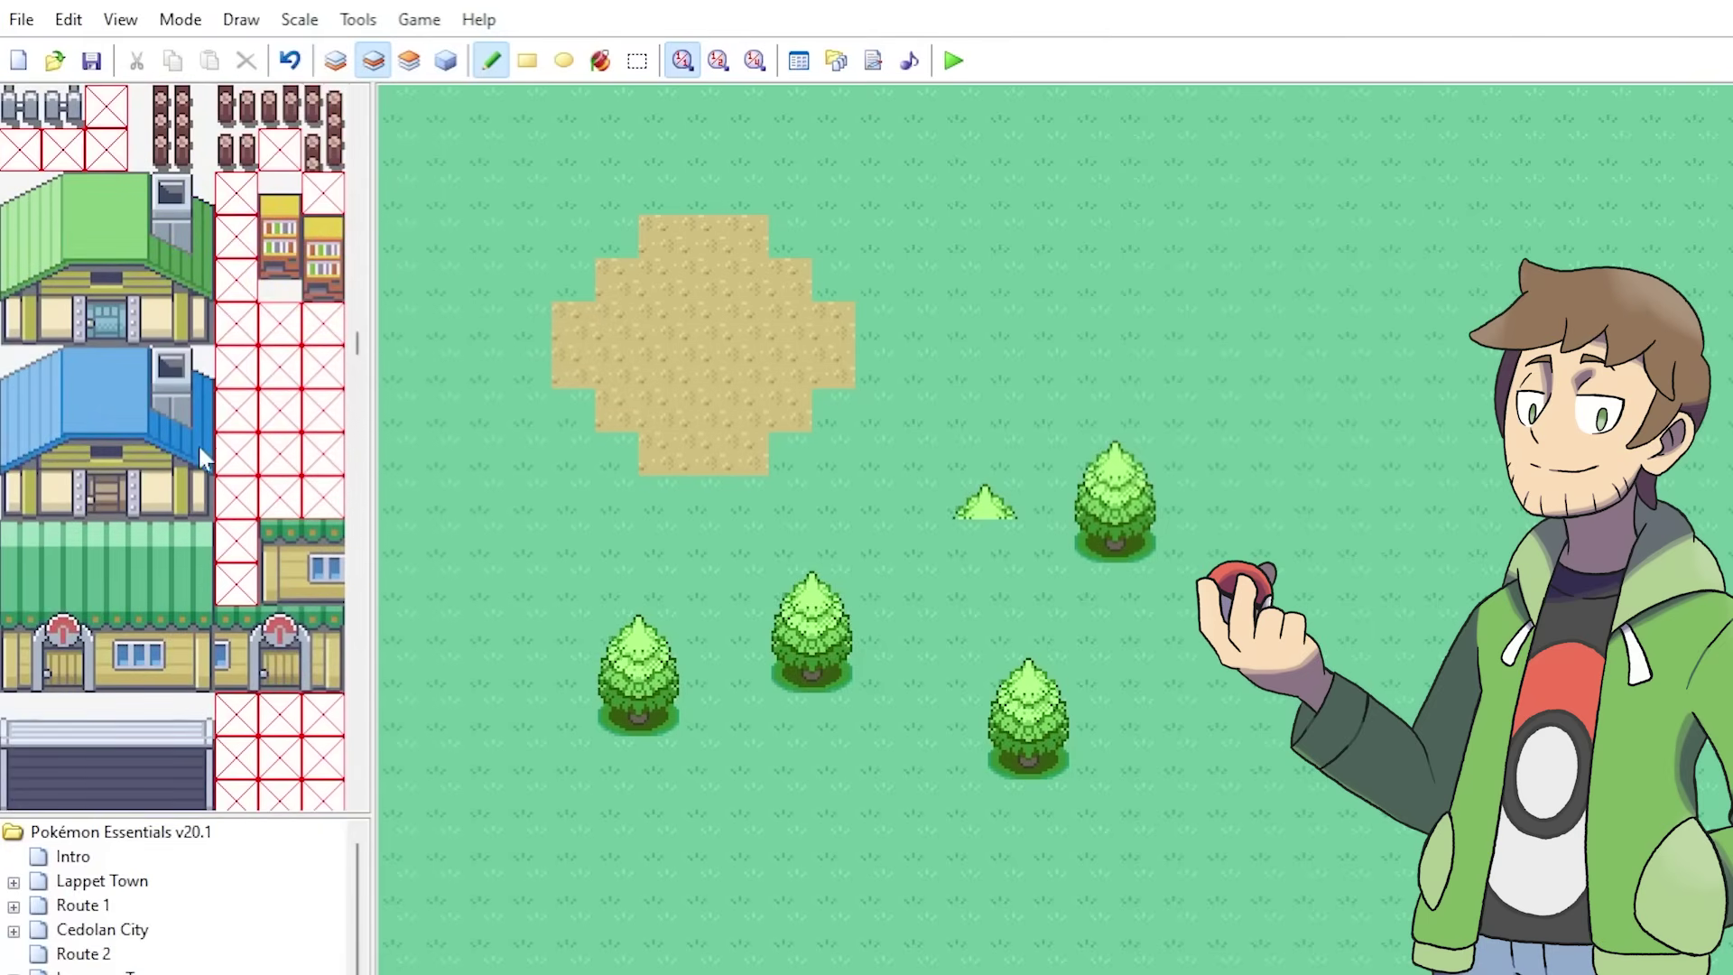
Drag-select the blue-roofed house tiles in the tileset as the next stamp
left_click_drag(206, 512, 30, 373)
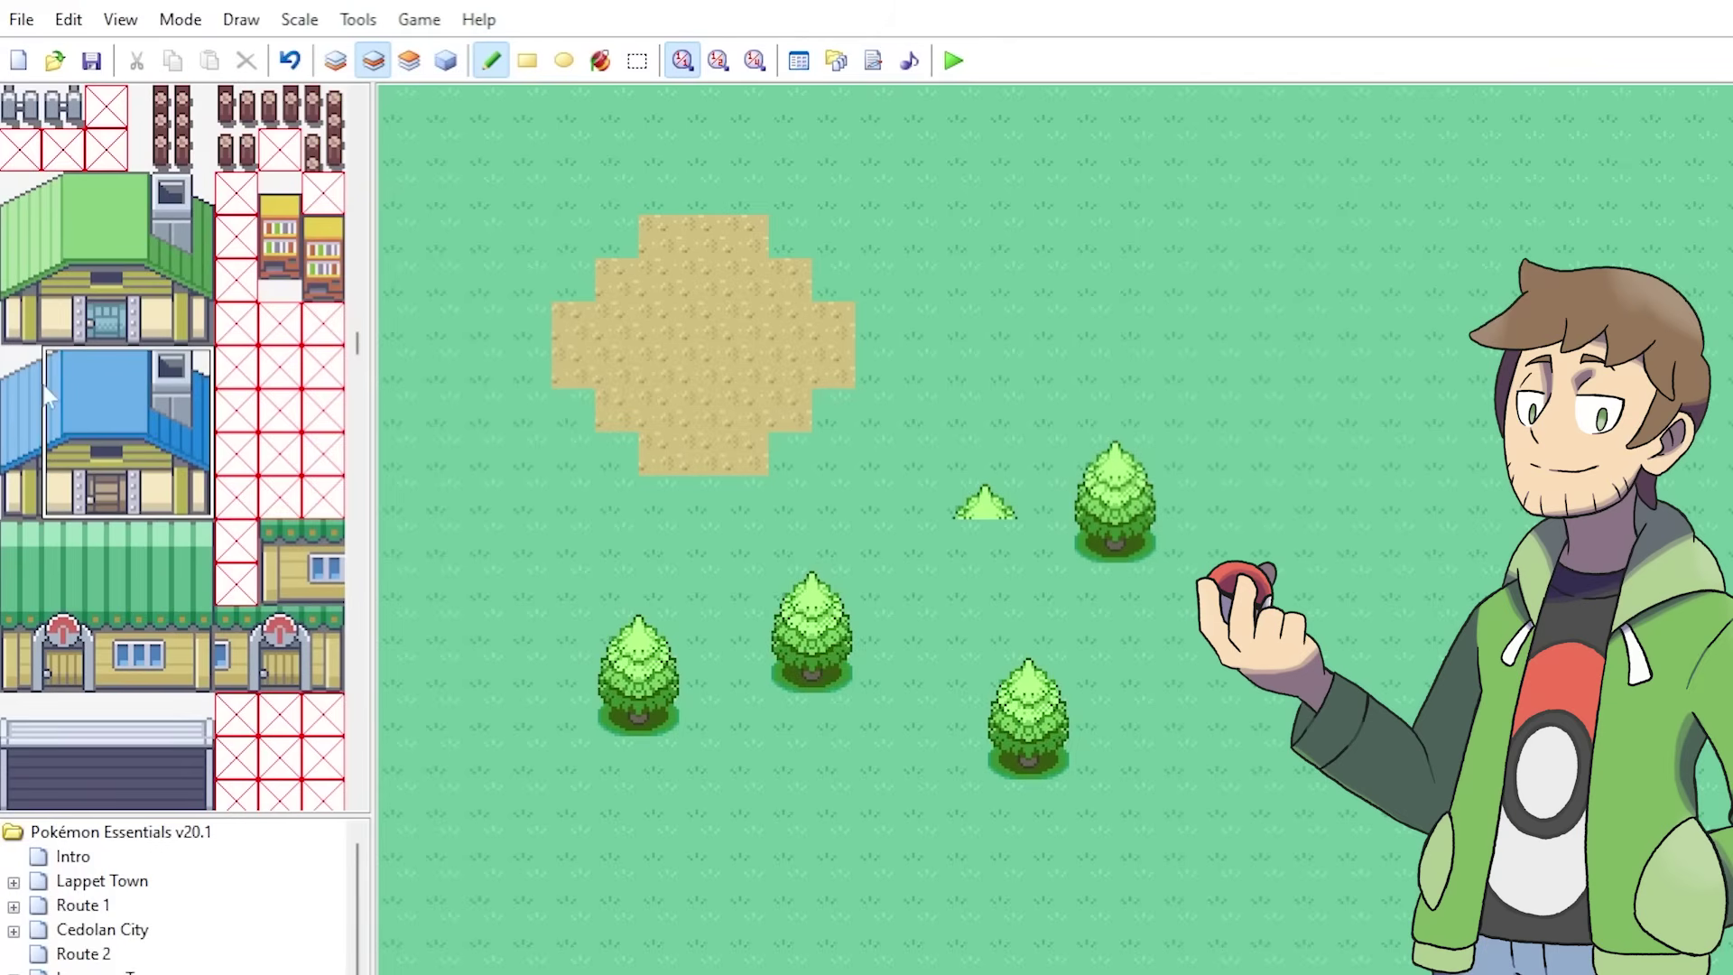
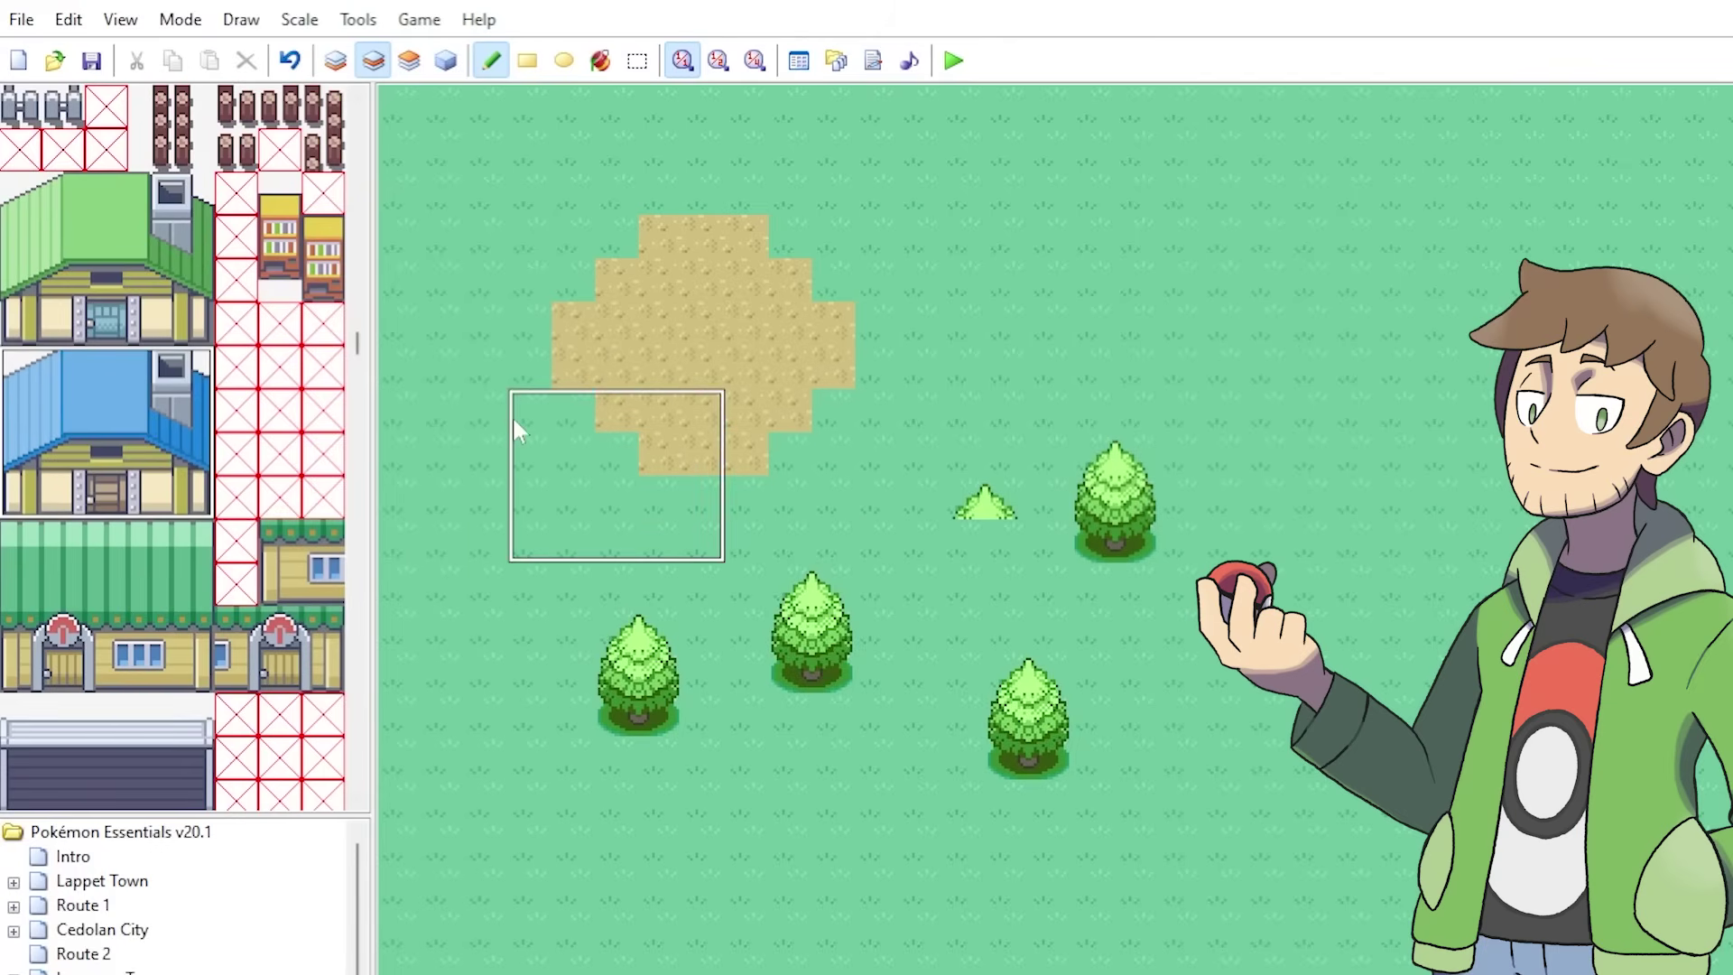
Stamp three blue-roofed houses: two beside the sand patch and one further right
left_click(513, 419)
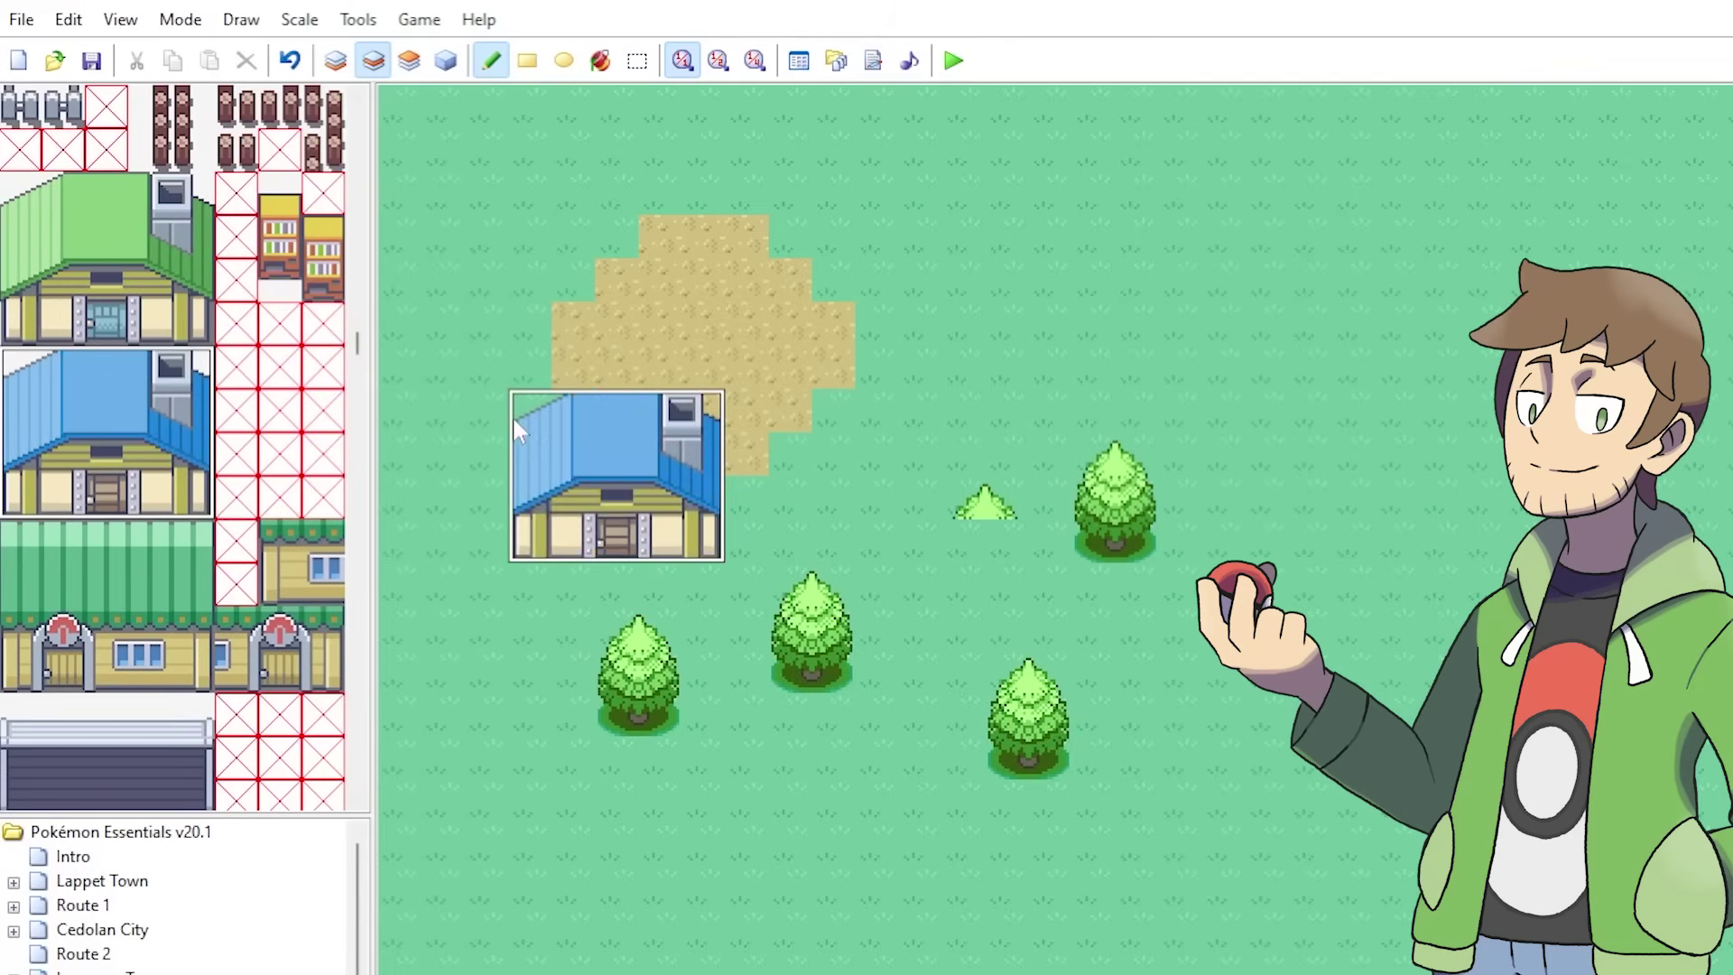
left_click(802, 275)
left_click(1375, 306)
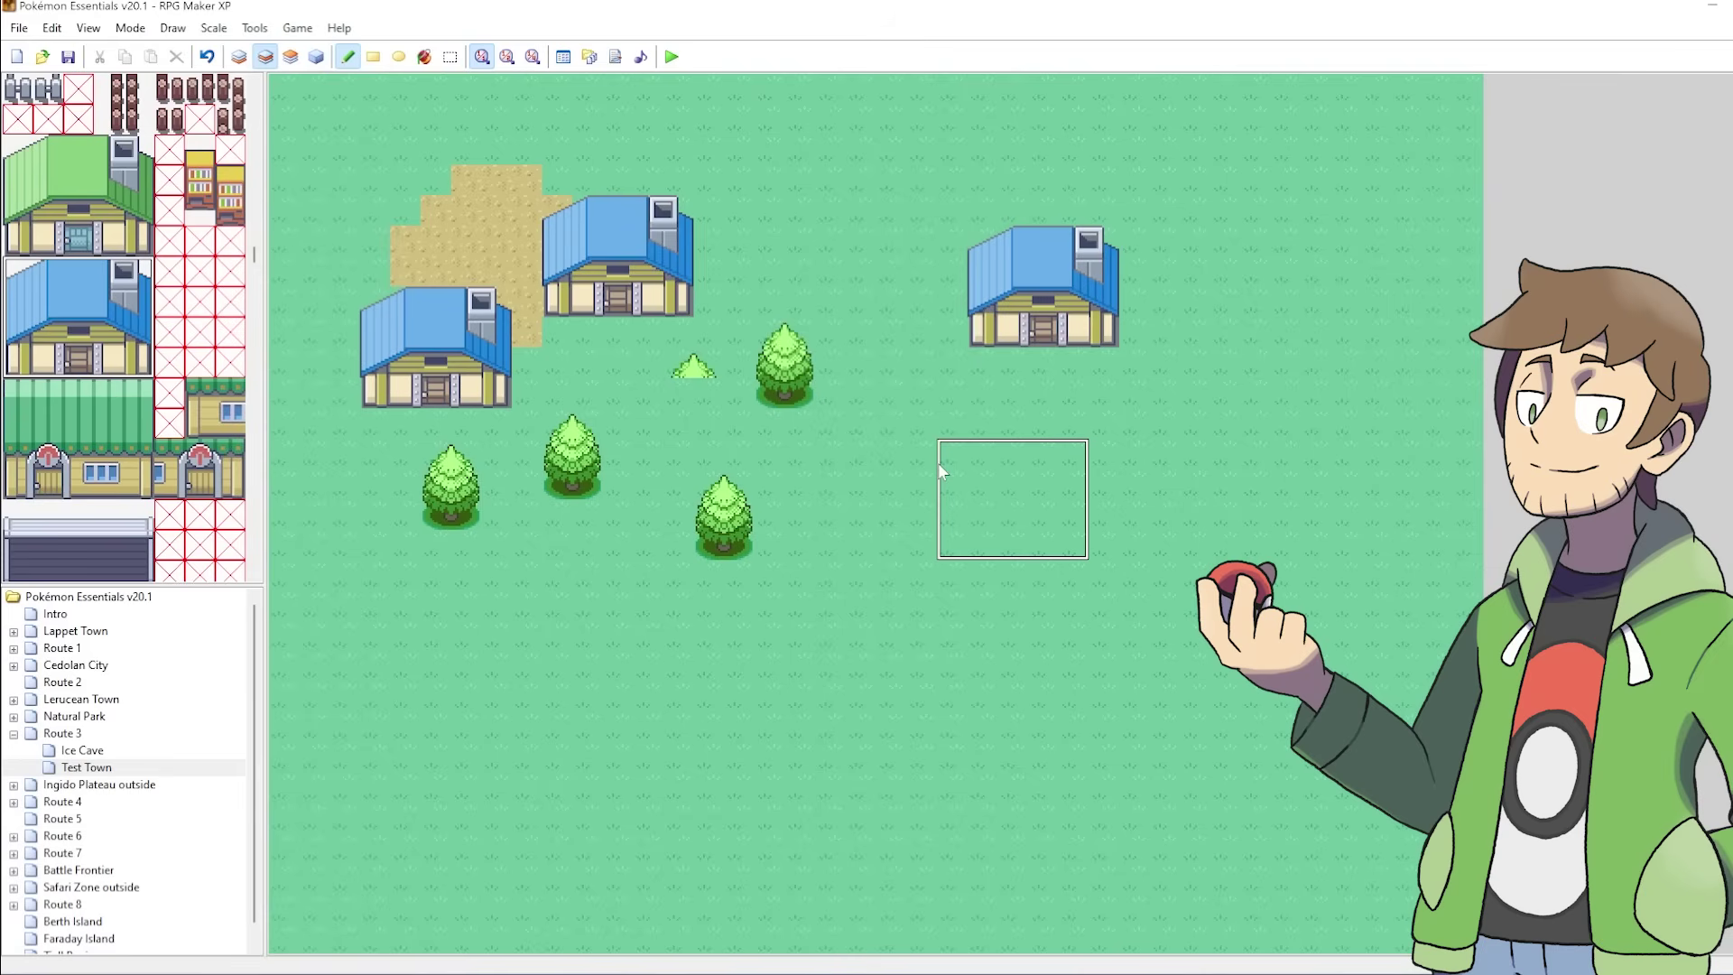
Paint grass over the lone tree, the far-right house and the small bush
right_click(941, 470)
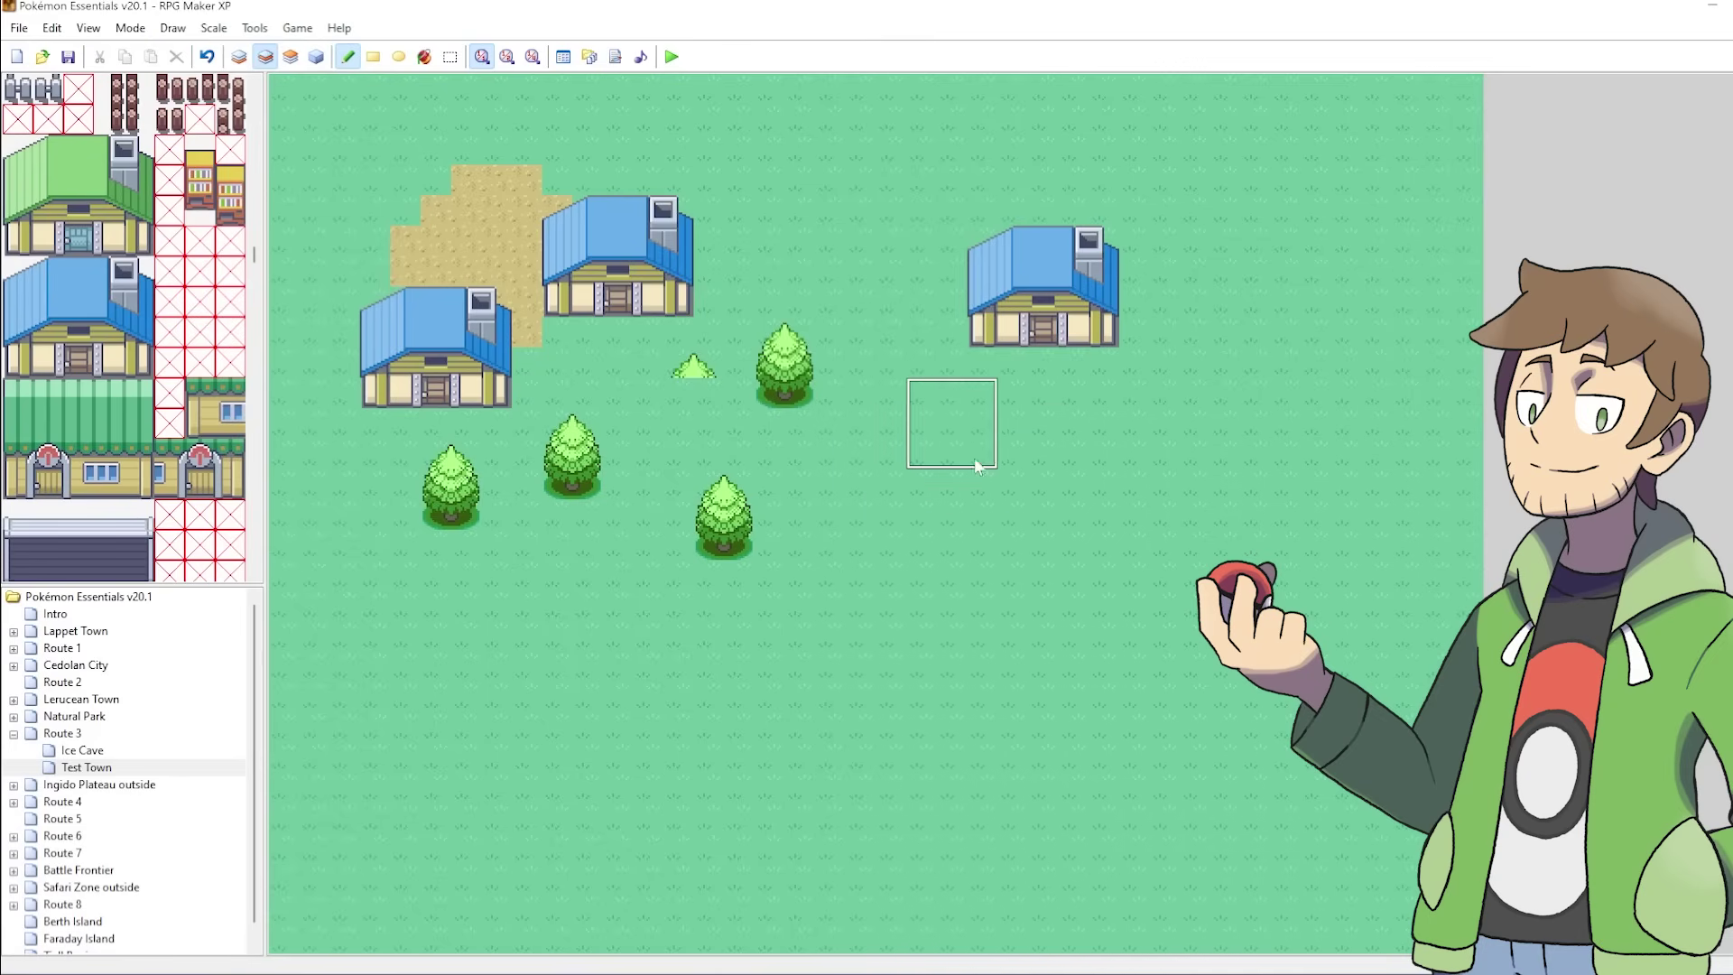
left_click_drag(854, 388, 949, 486)
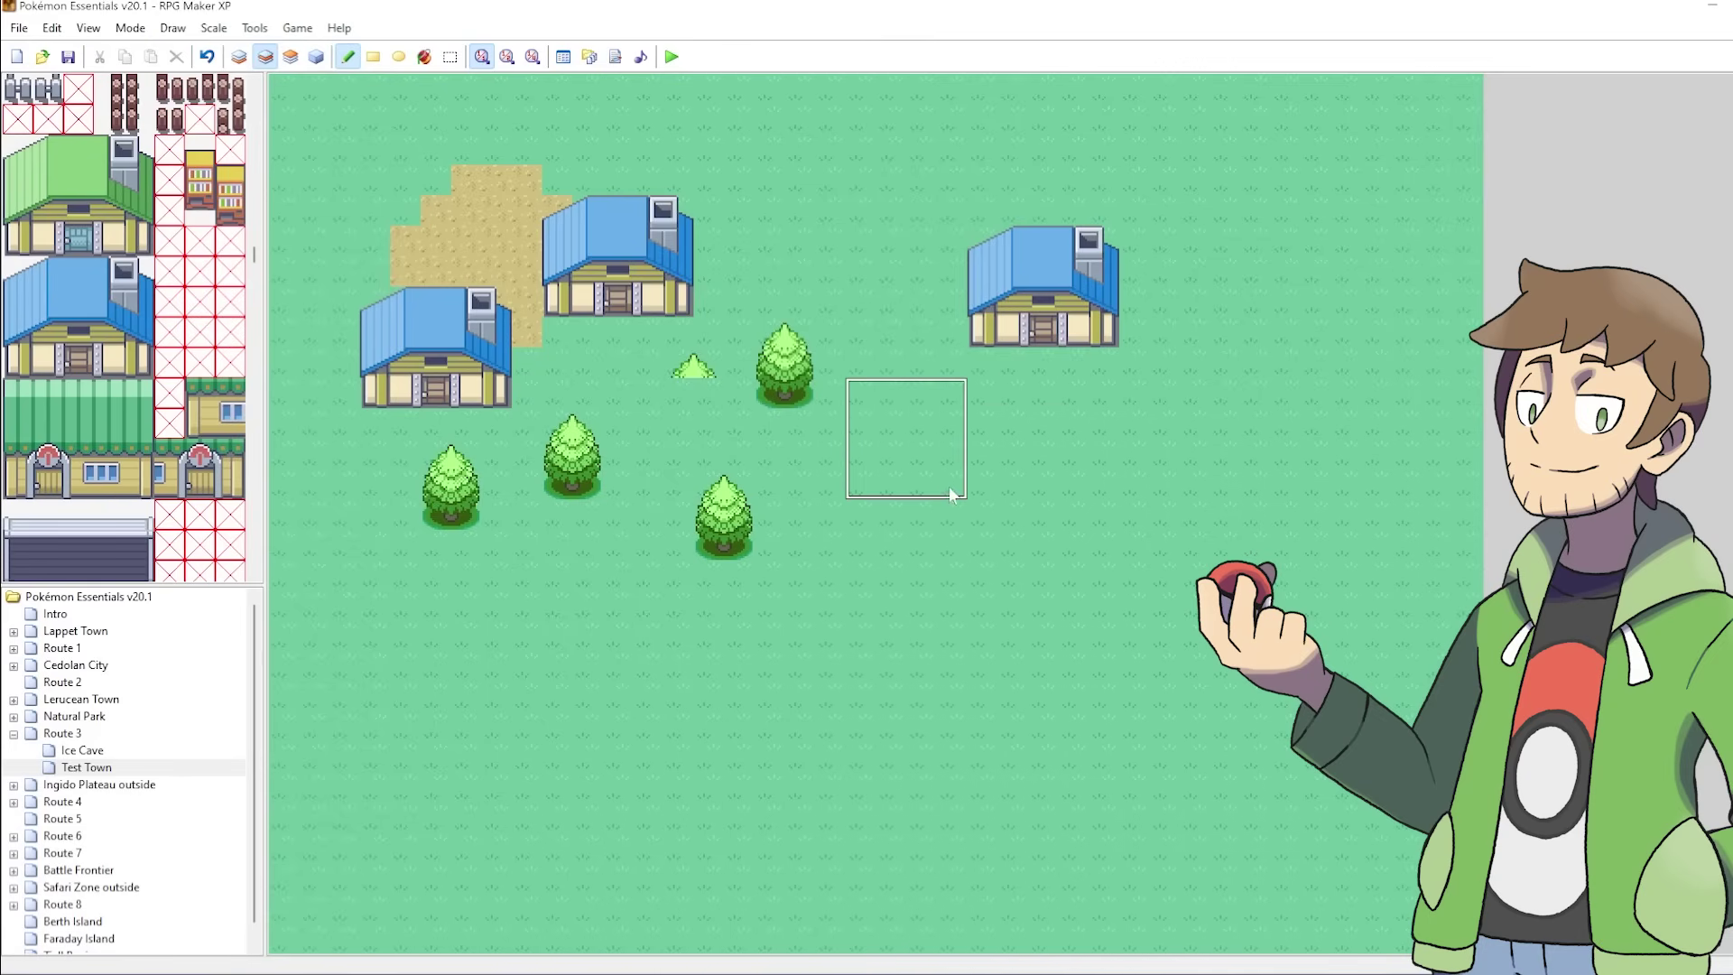
left_click_drag(905, 406, 844, 405)
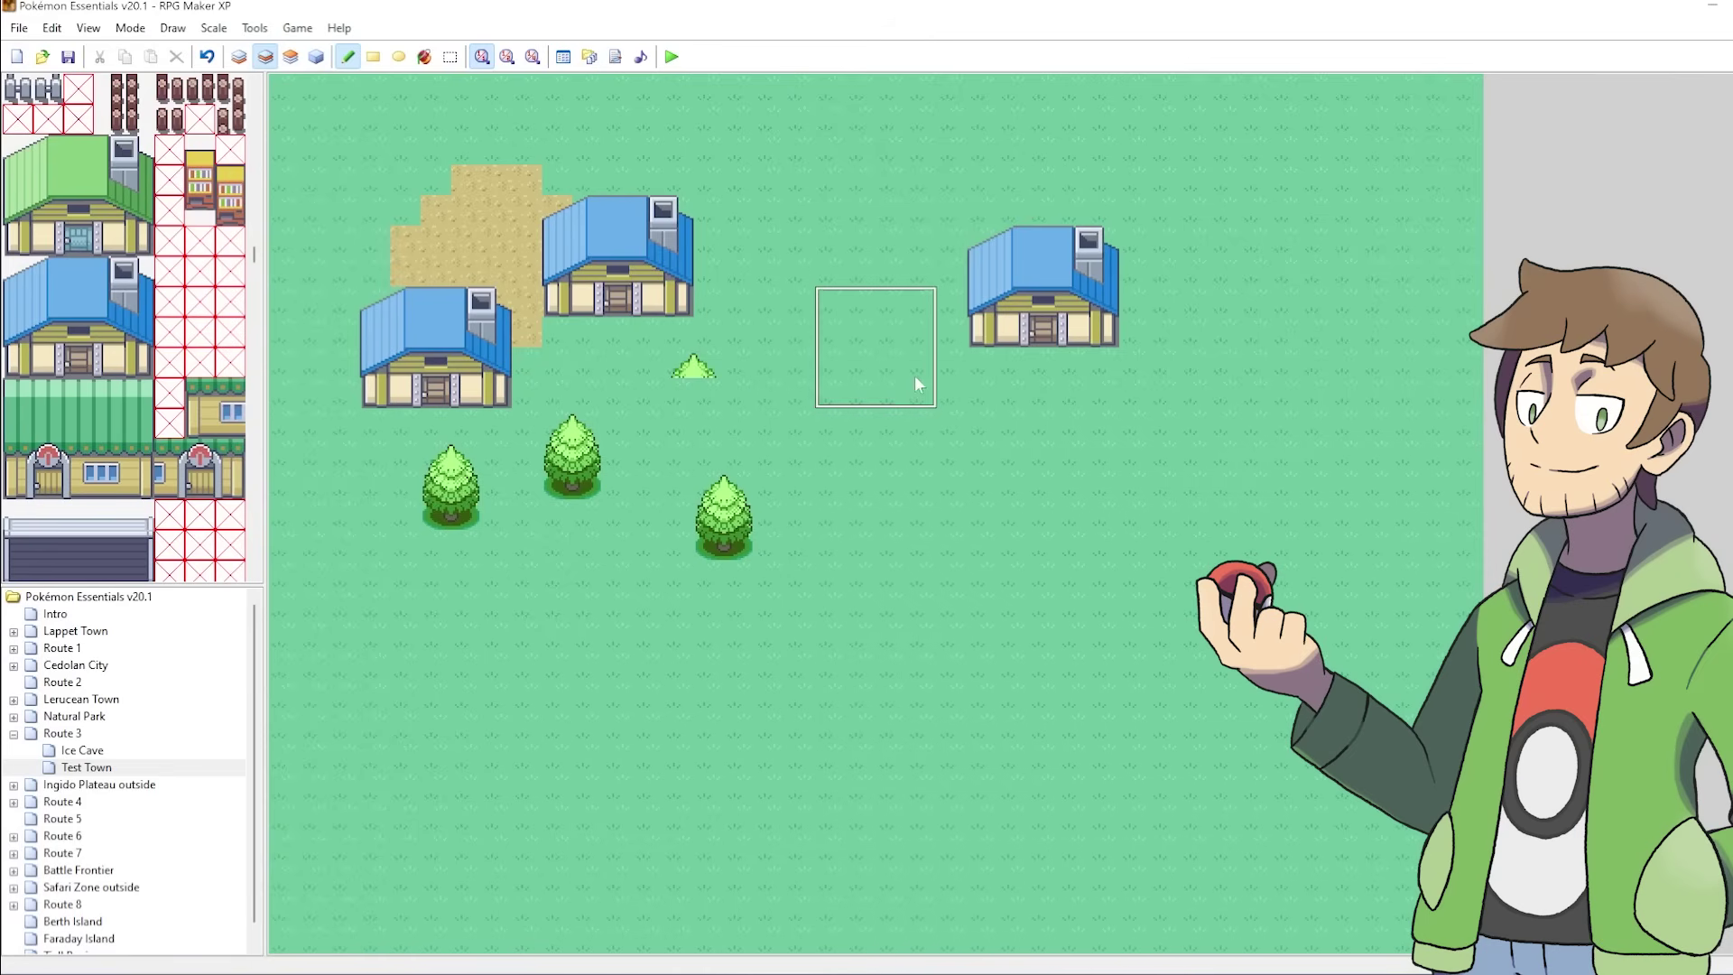
left_click_drag(1092, 356, 1070, 312)
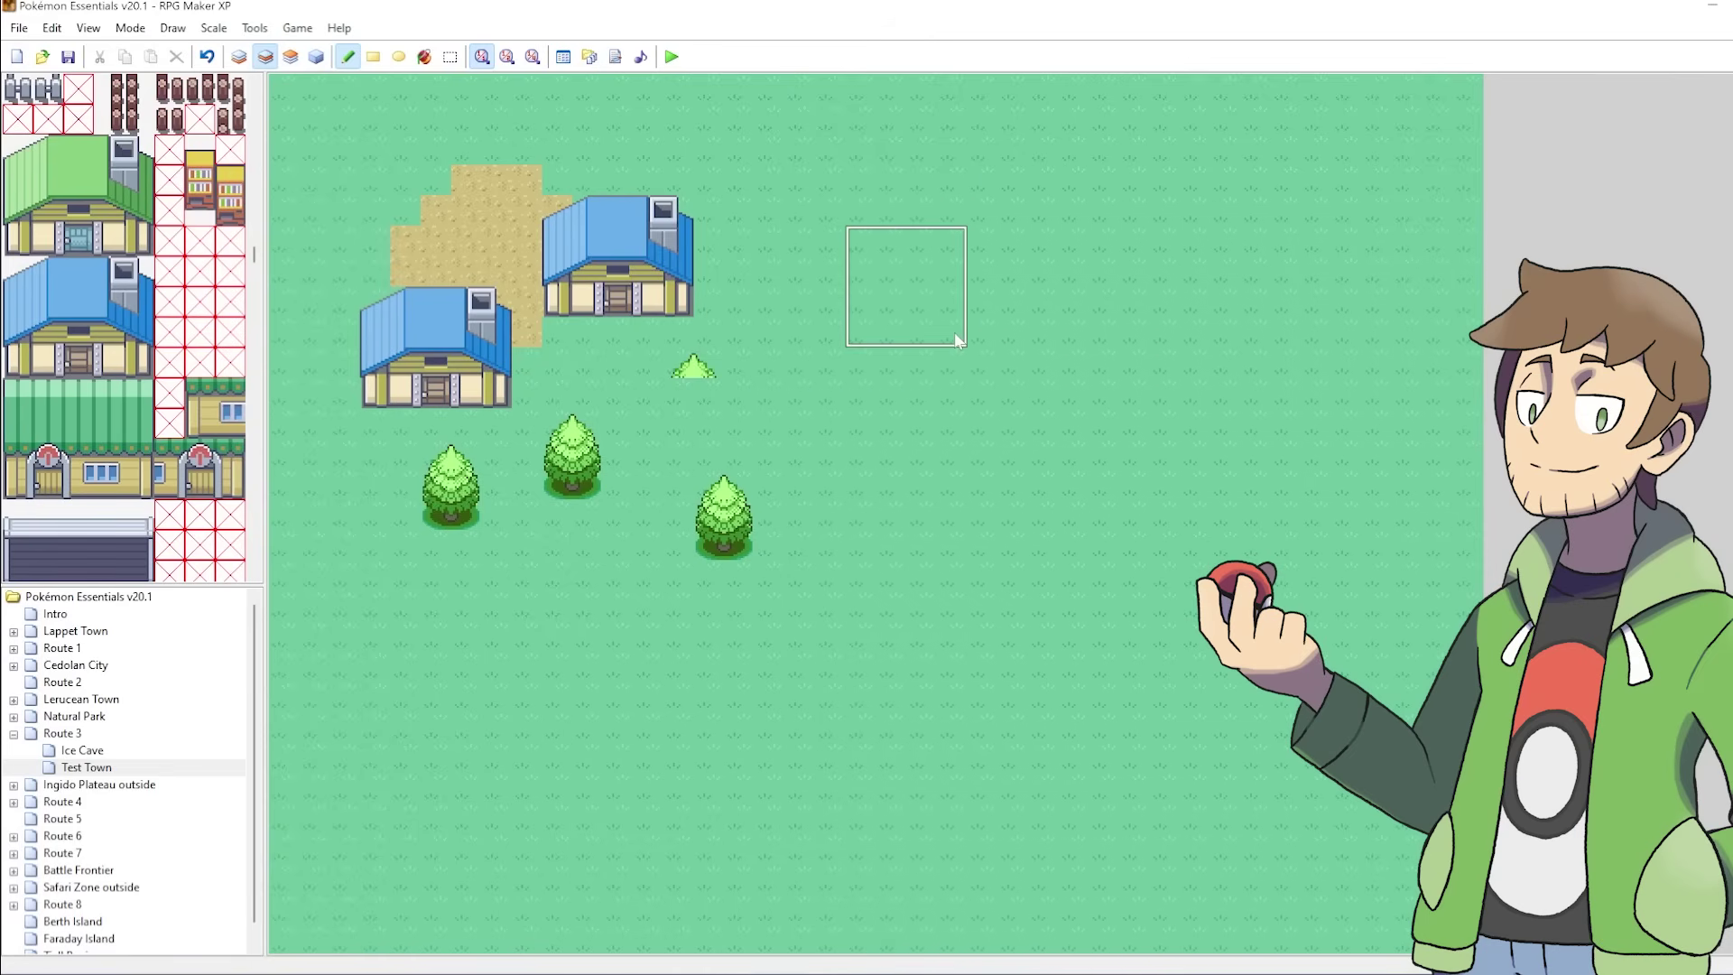
left_click(752, 406)
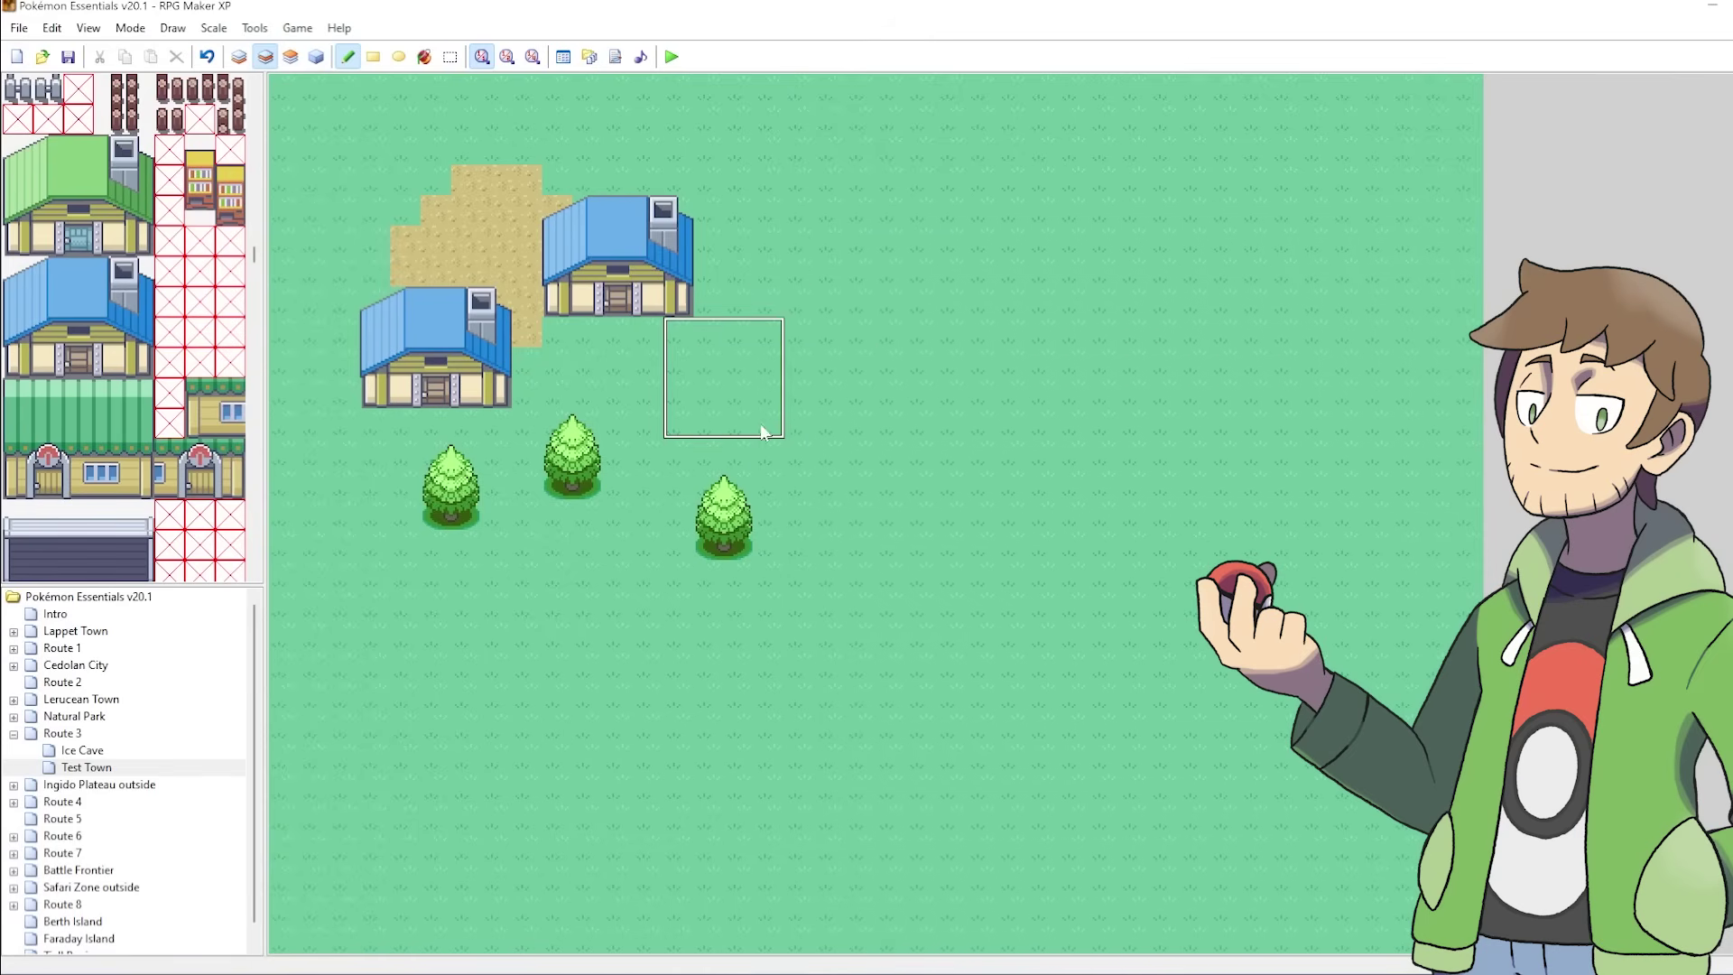
Copy the existing tree and add three more to form a row of four
right_click(852, 452)
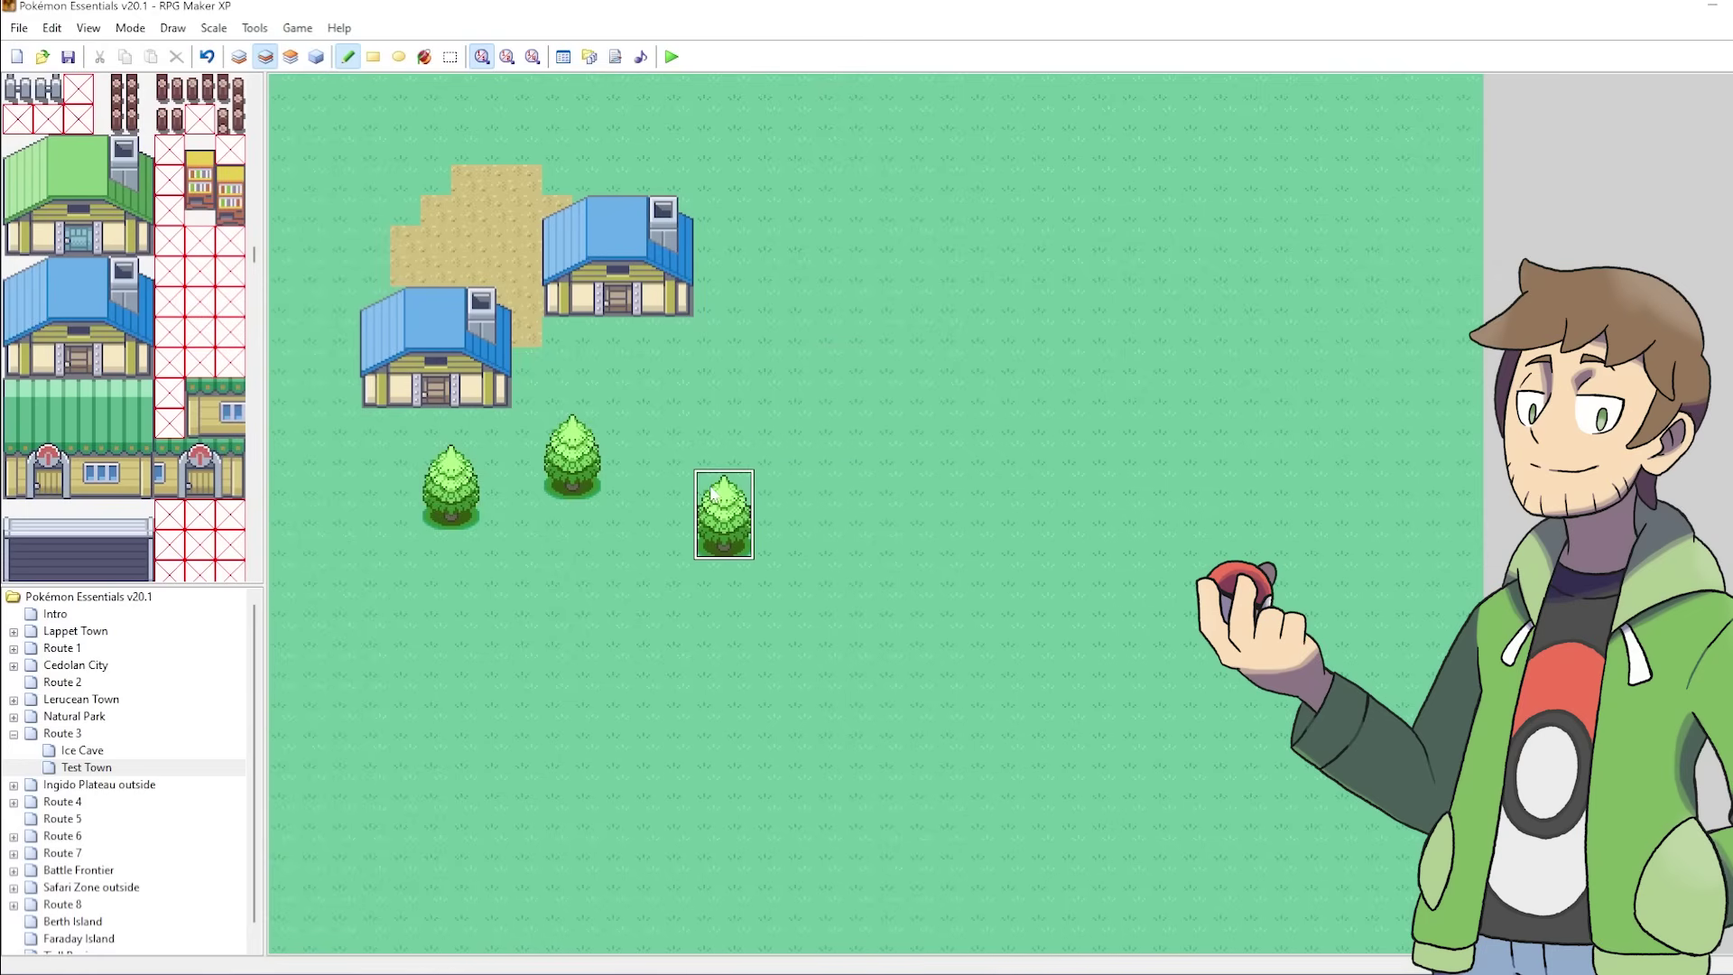
right_click(724, 516)
left_click(785, 515)
left_click(847, 514)
left_click(907, 514)
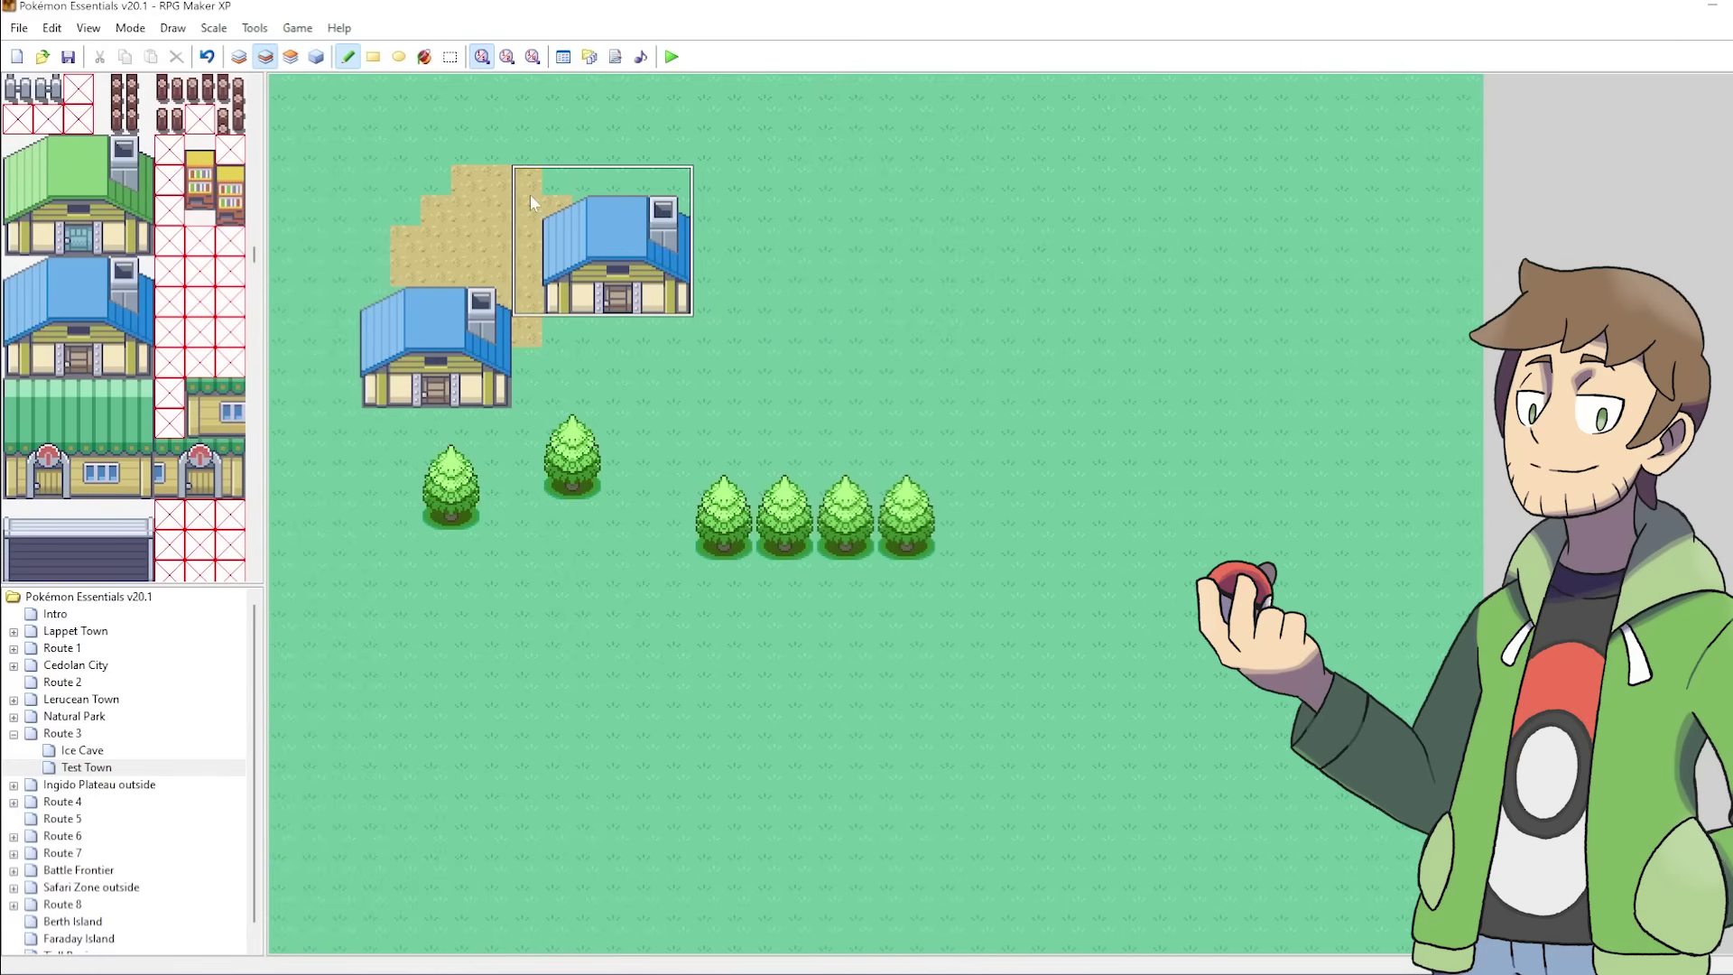
Restamp the upper house one tile right and sample grass tiles around it
left_click(552, 201)
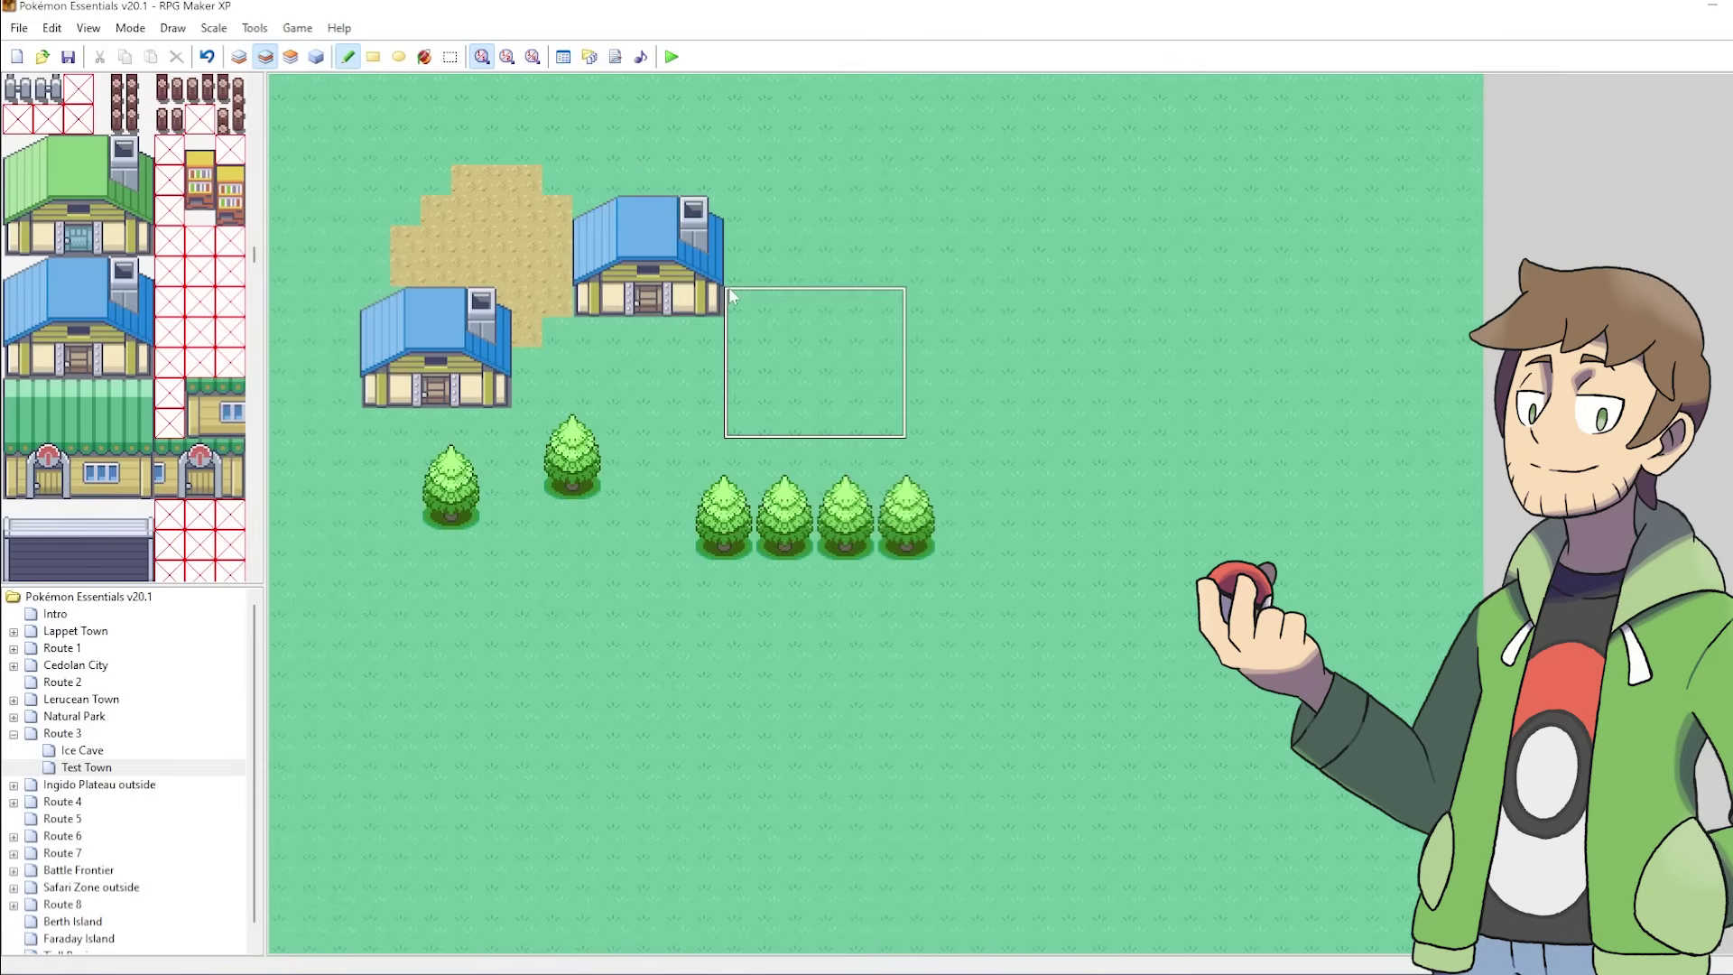
right_click(680, 393)
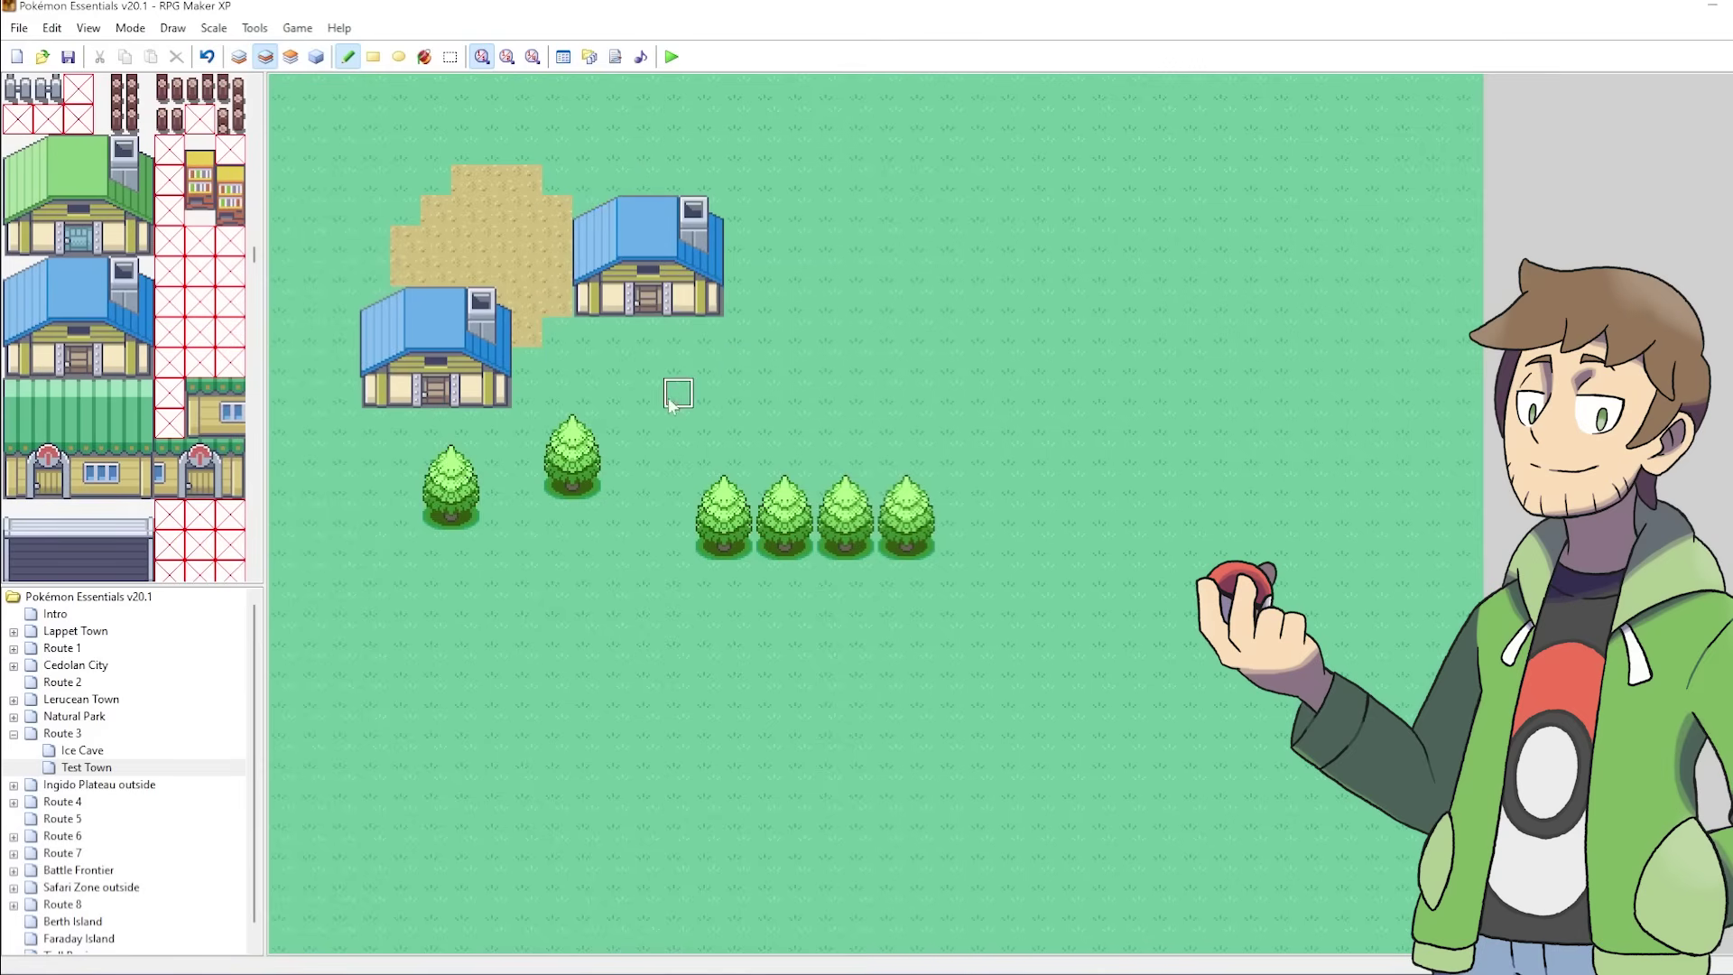
left_click_drag(770, 362, 857, 389)
right_click(772, 335)
right_click(834, 369)
Edit Layer 1, the ground layer, with Dim Other Layers toggled via F4
key("F6")
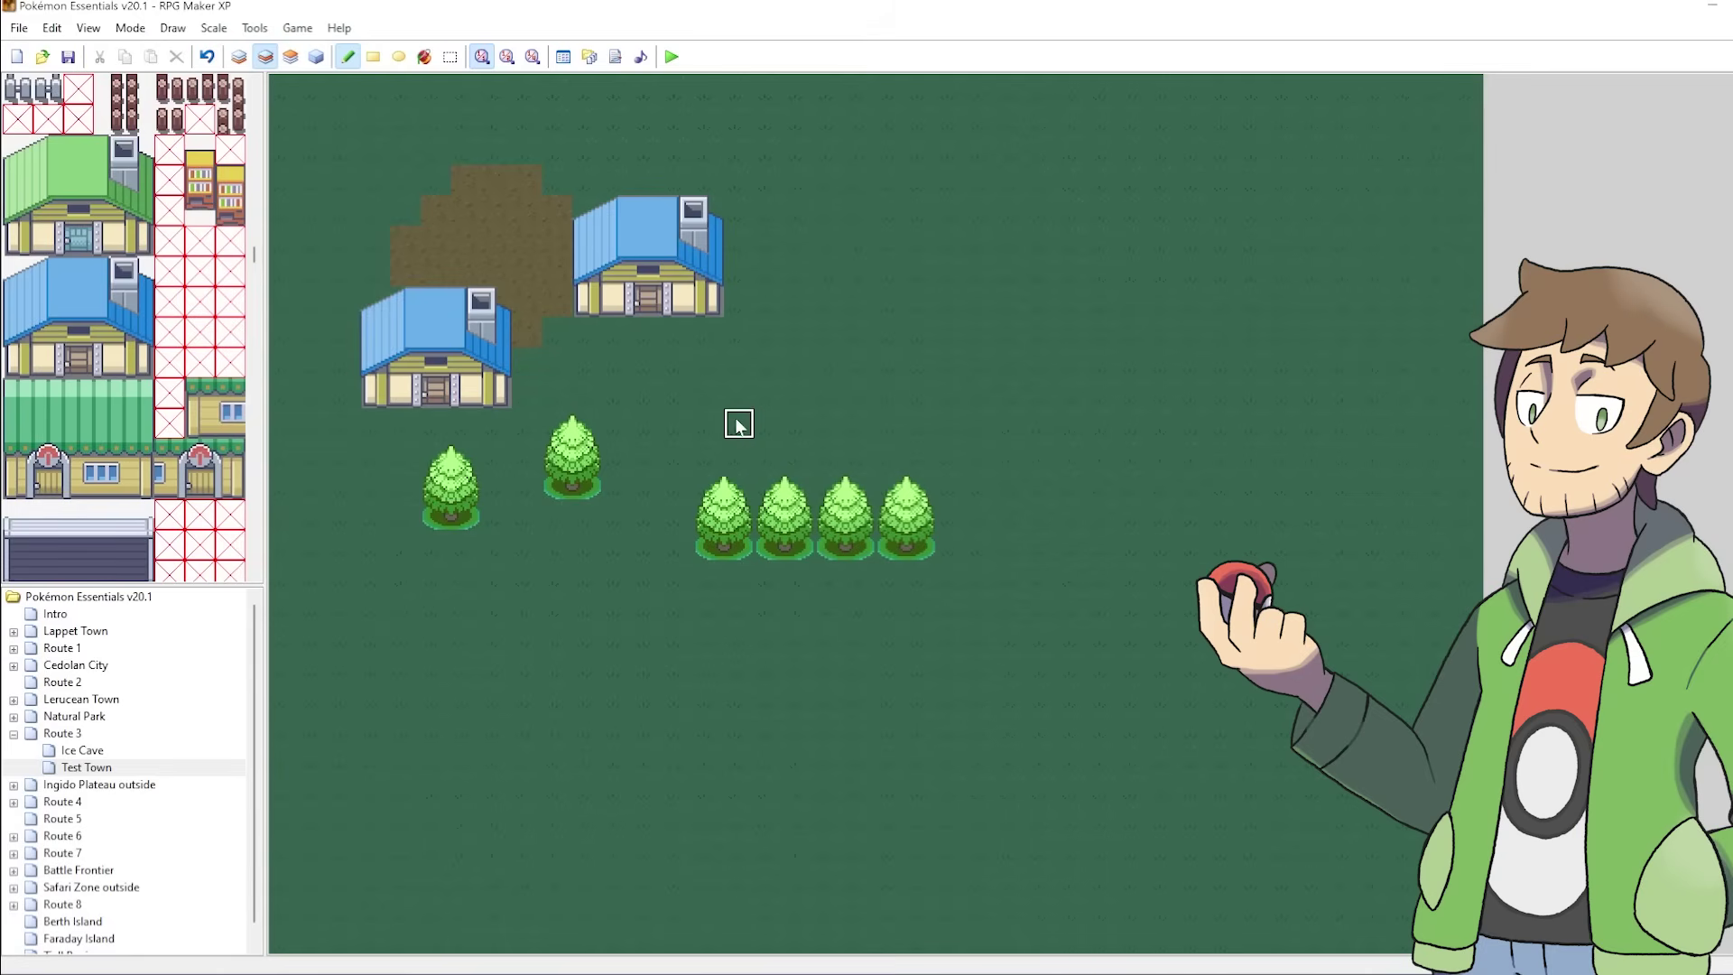
left_click(266, 57)
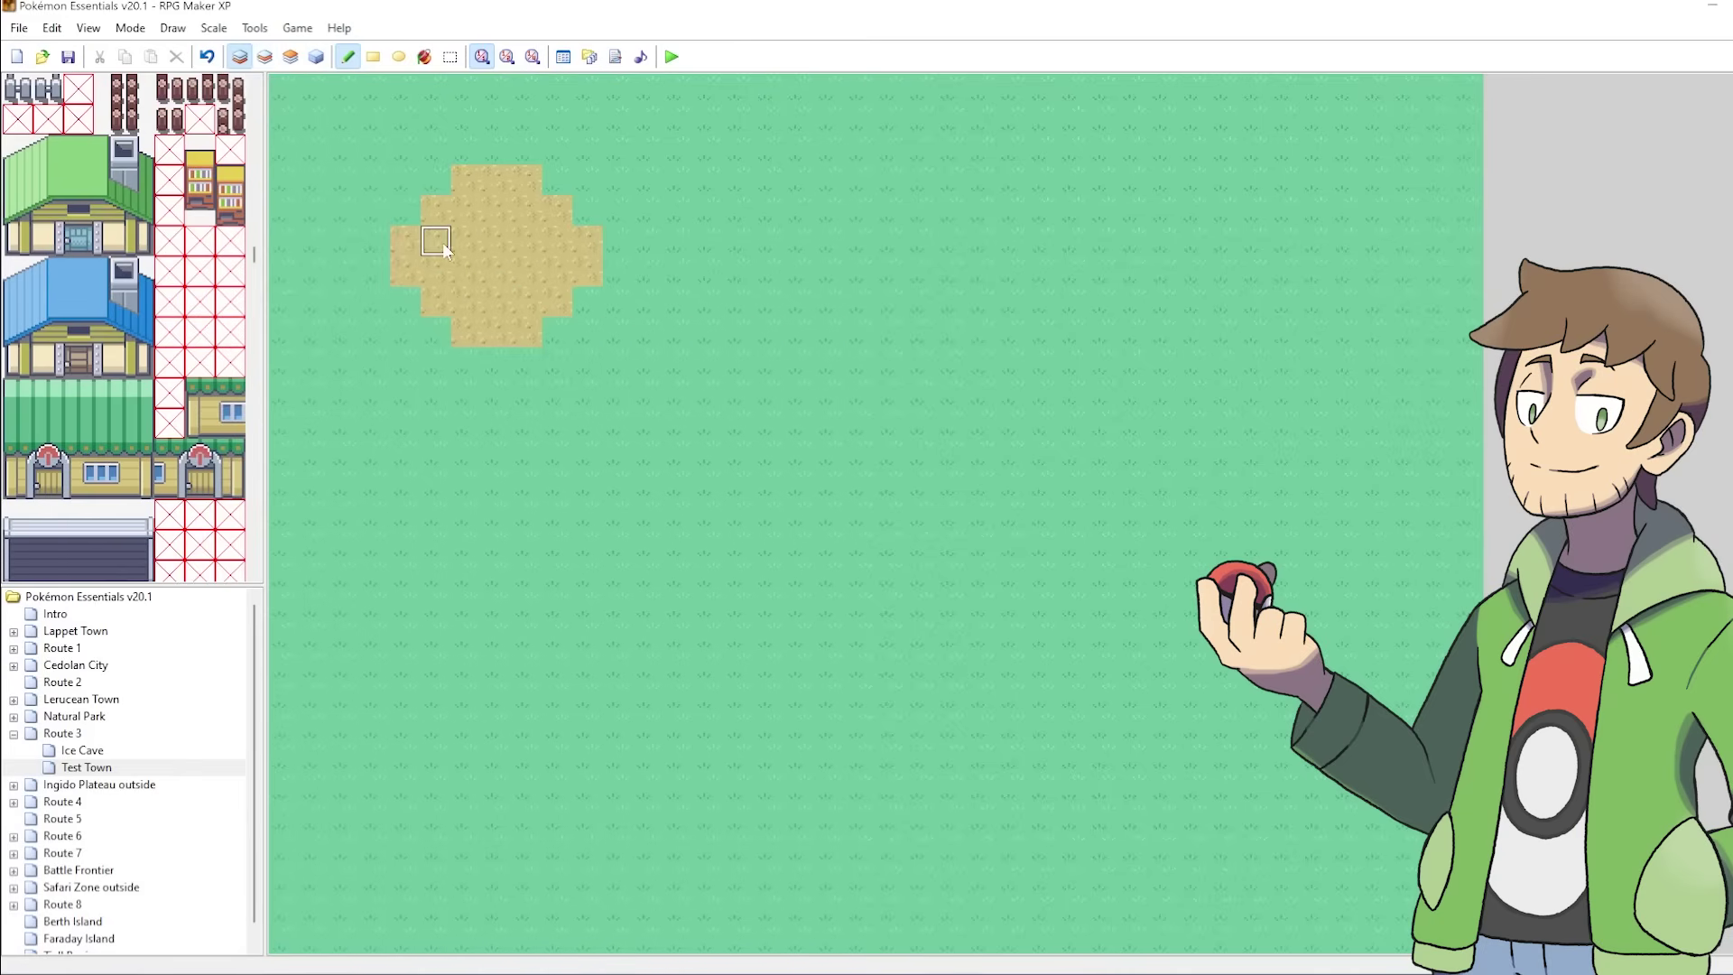
key("F4")
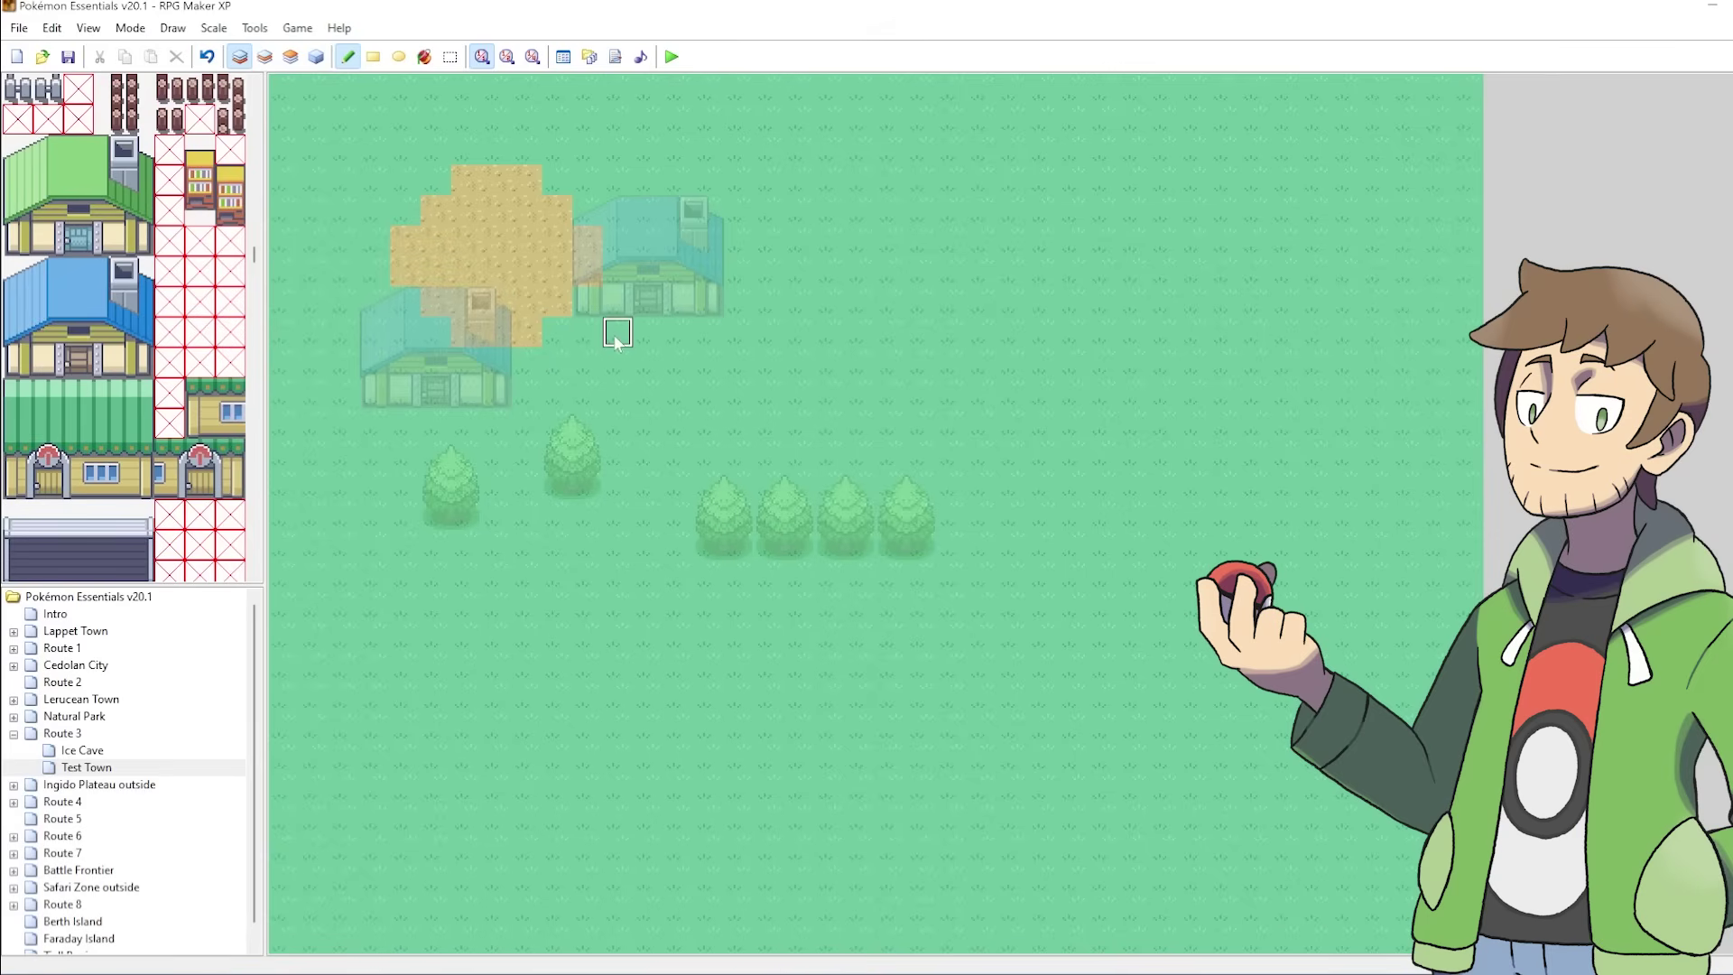
key("F4")
key("F4")
Try painting sand paths across the grass, then undo every stroke
mouse_move(593, 334)
left_mouse_down()
mouse_move(515, 254)
mouse_move(839, 418)
left_mouse_up()
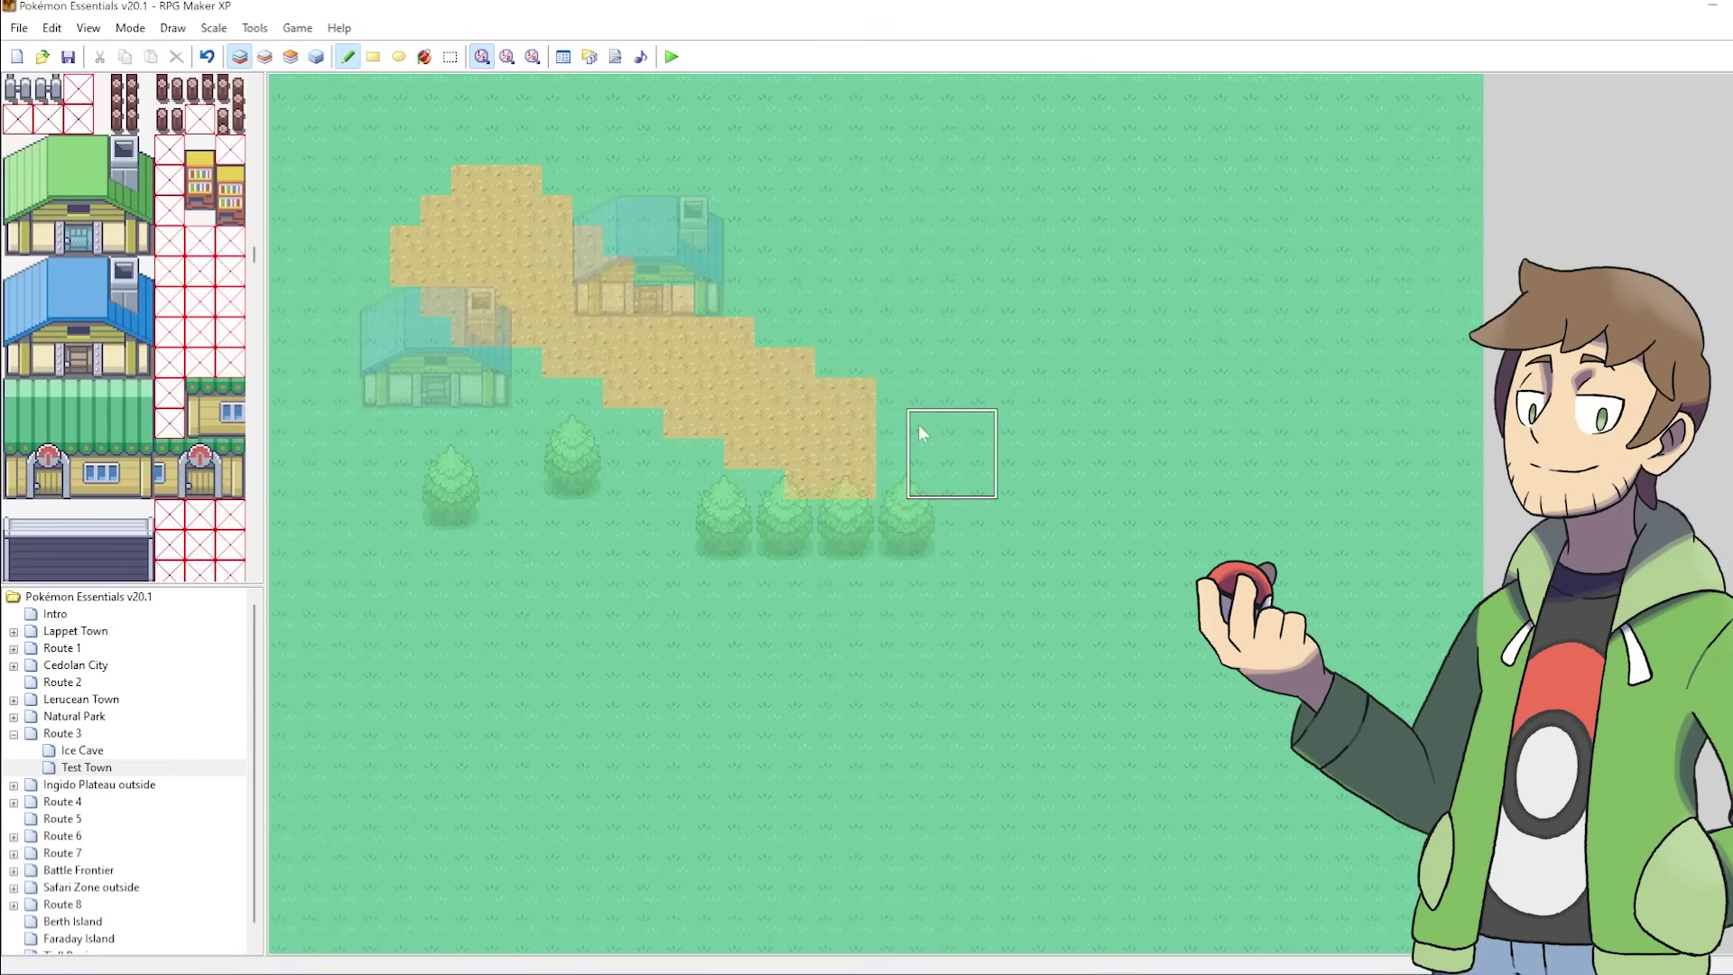
key("ctrl+z")
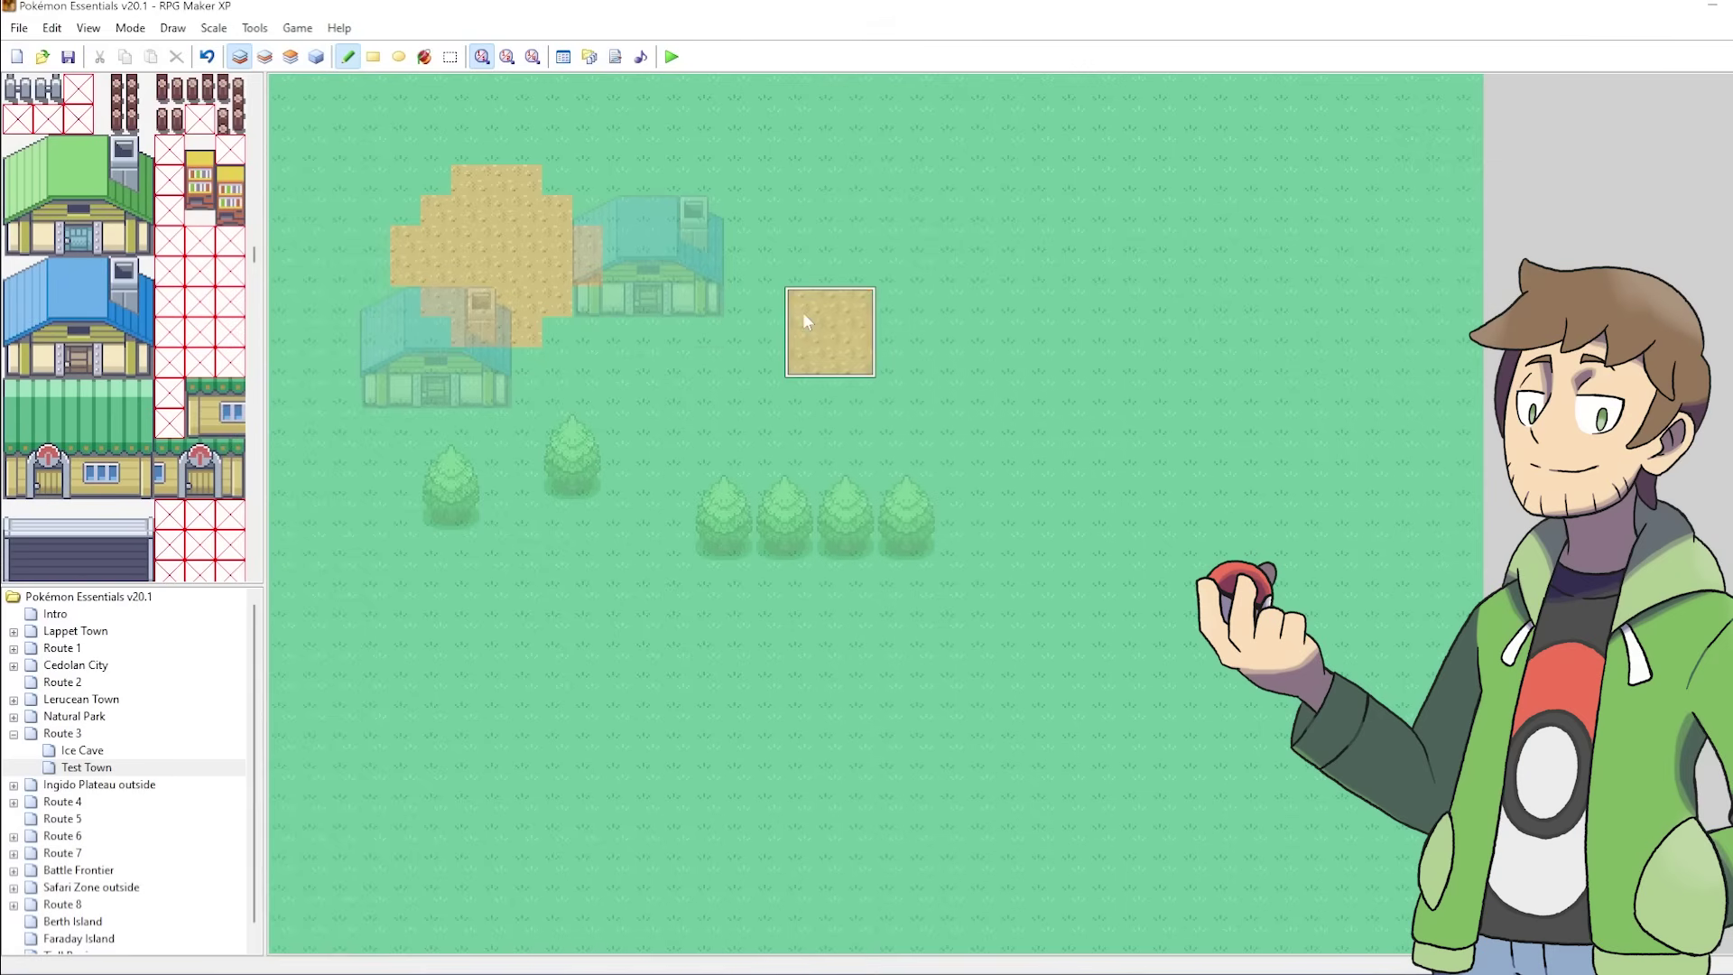
left_click_drag(812, 319, 1226, 481)
left_click_drag(758, 542, 739, 521)
left_click_drag(854, 552, 1104, 727)
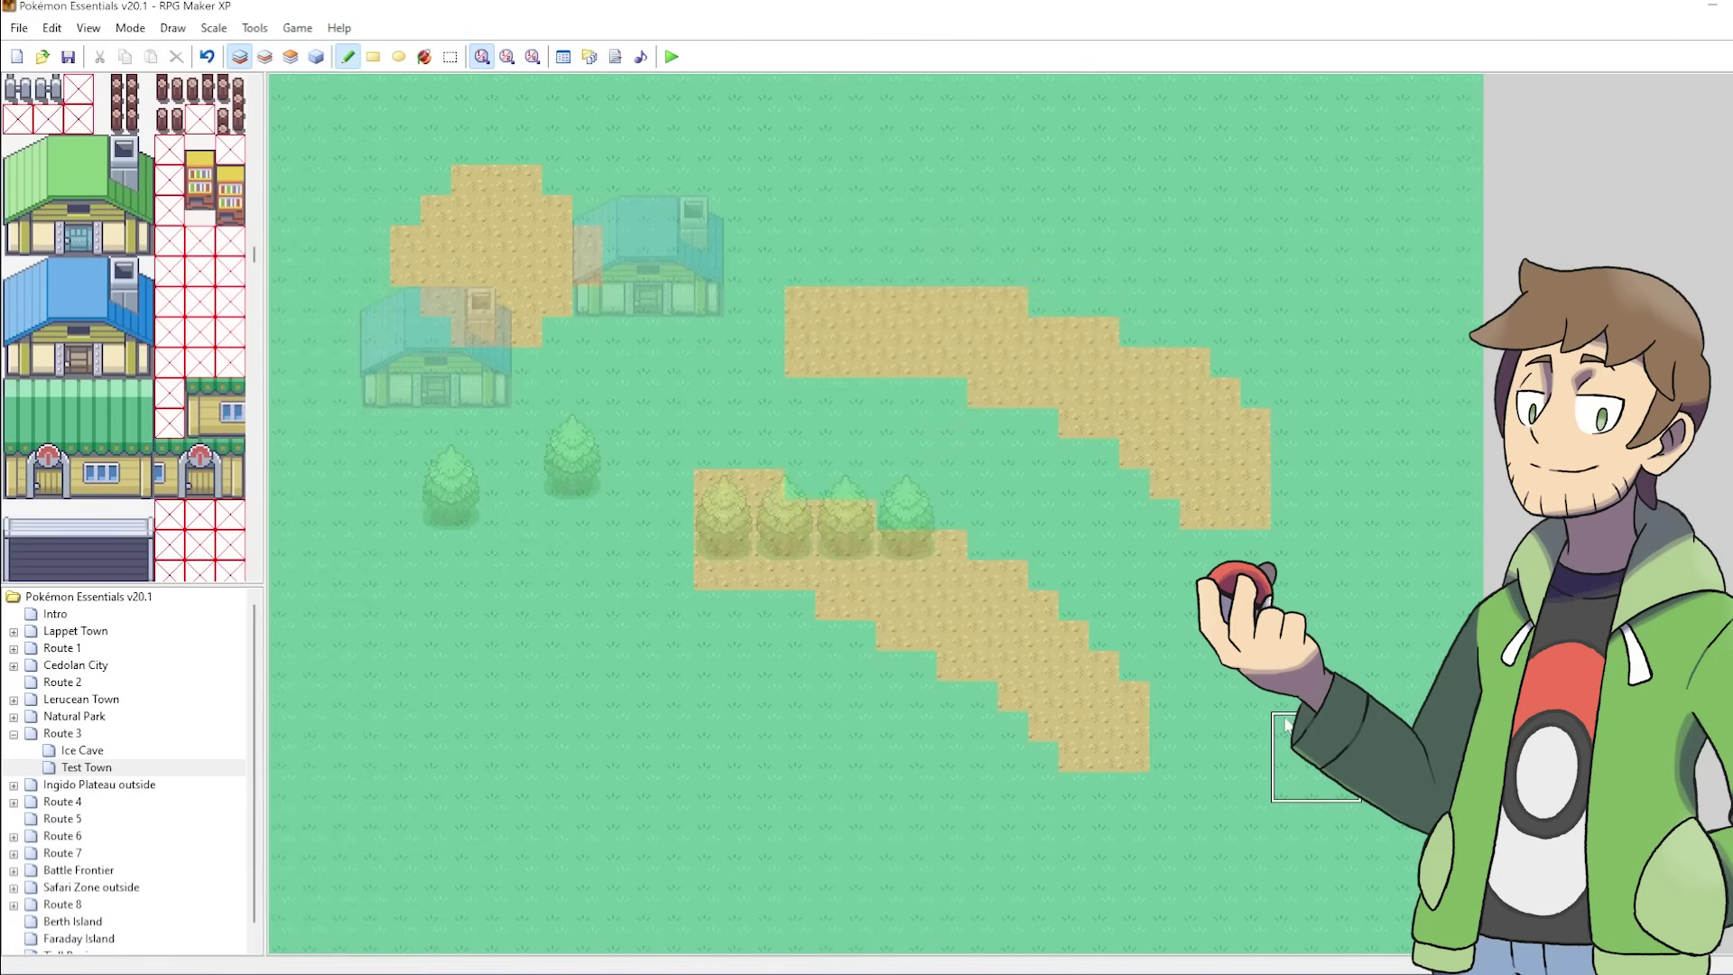
key("ctrl+z")
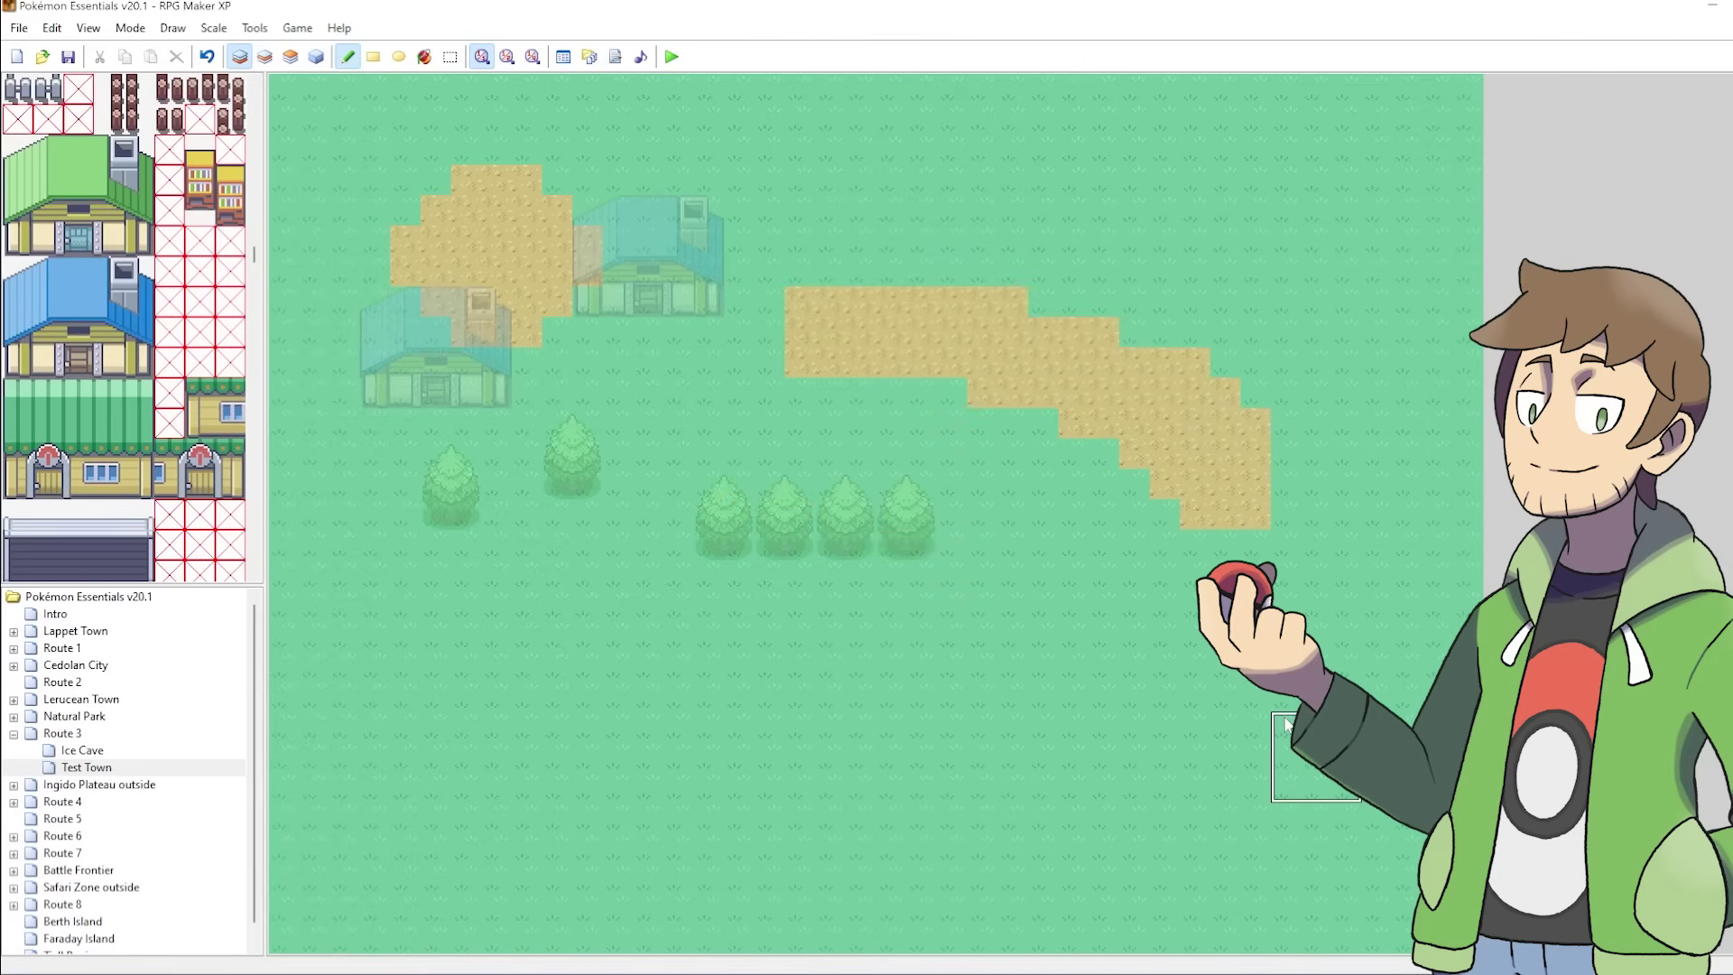
key("ctrl+z")
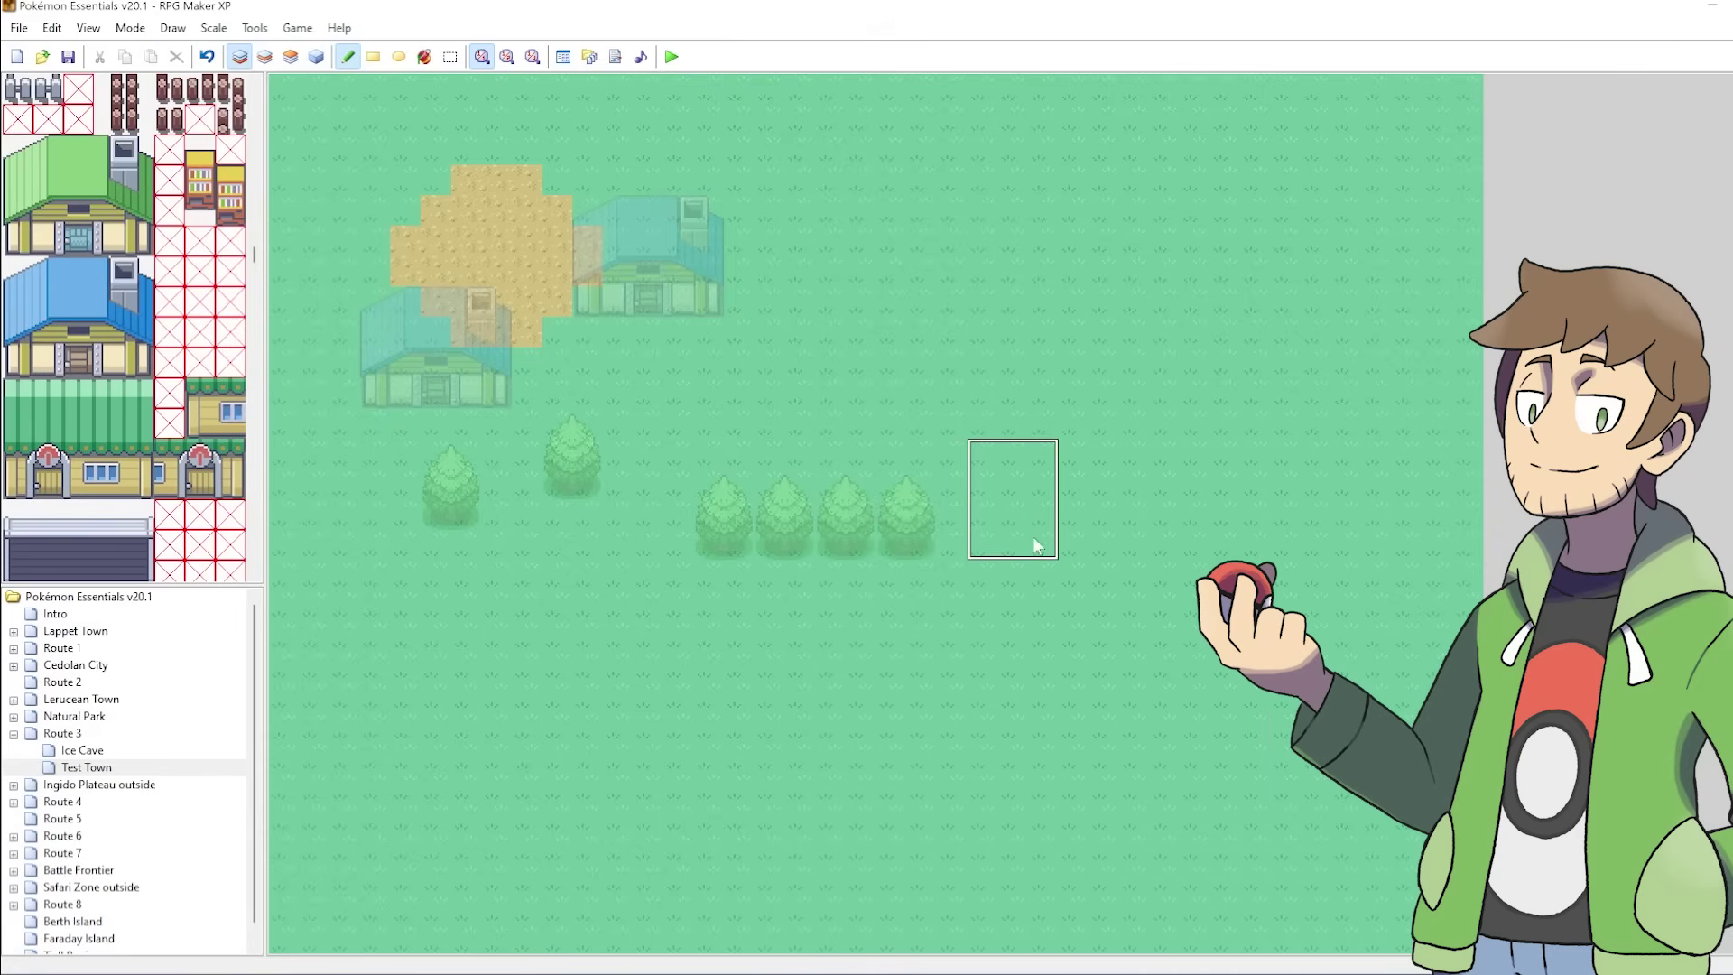
Return to the houses-and-trees layer and sample a single map tile
key("F7")
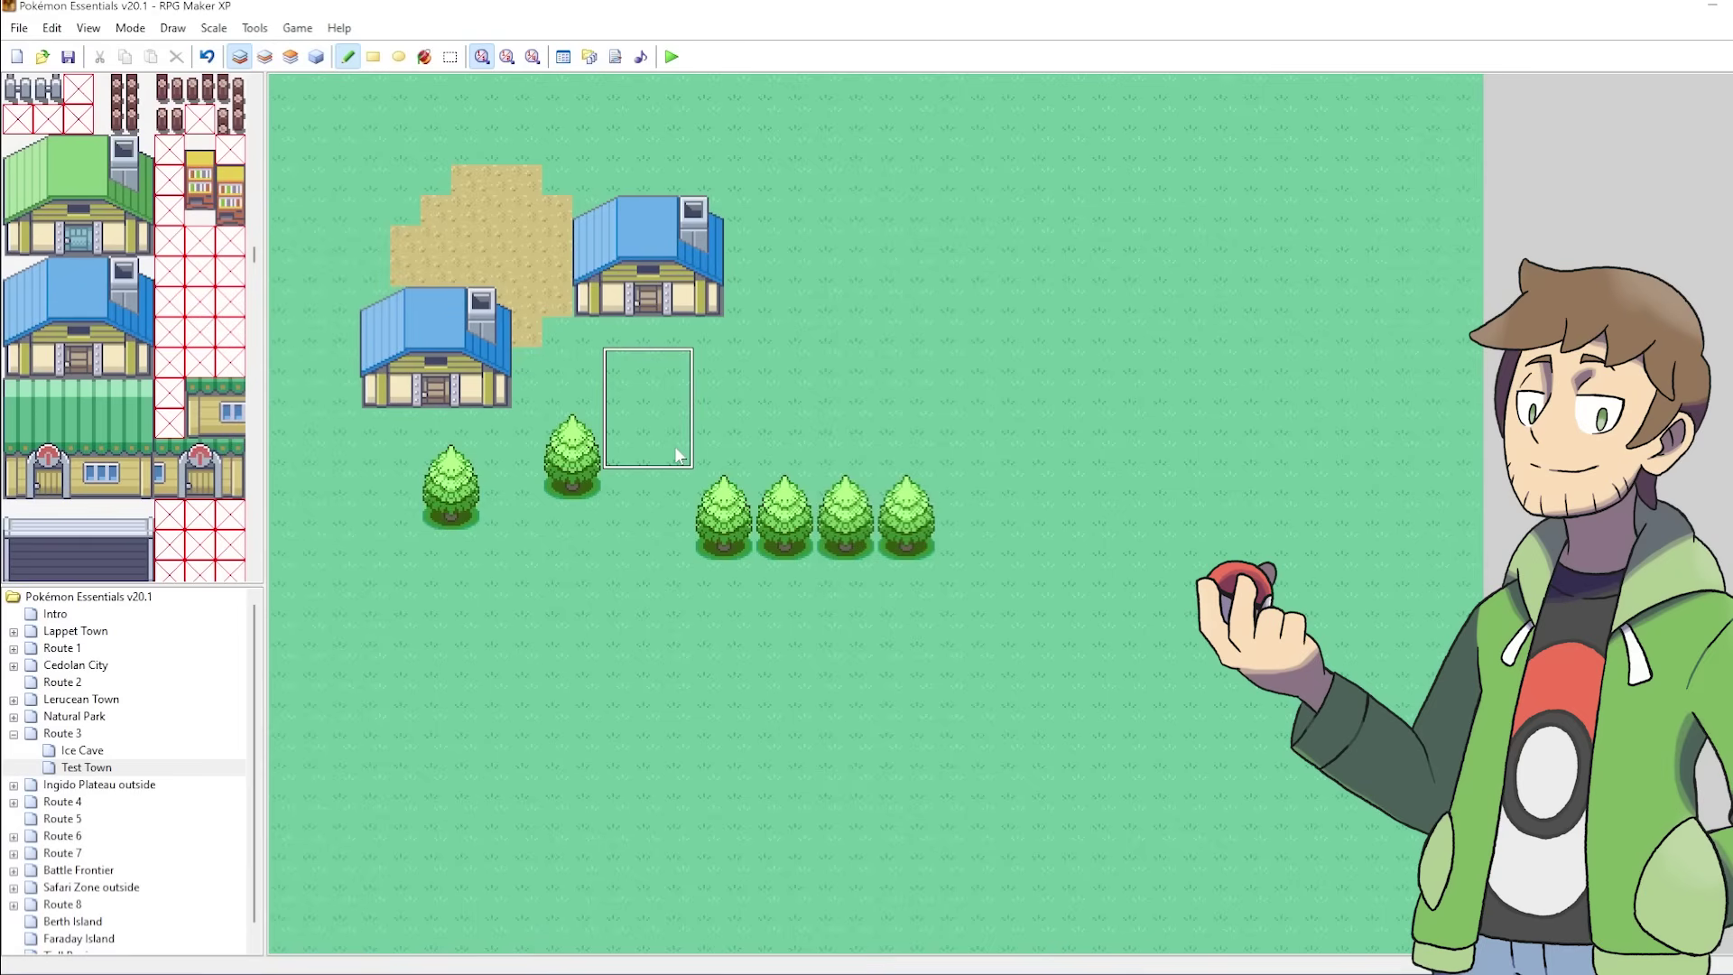
right_click(677, 483)
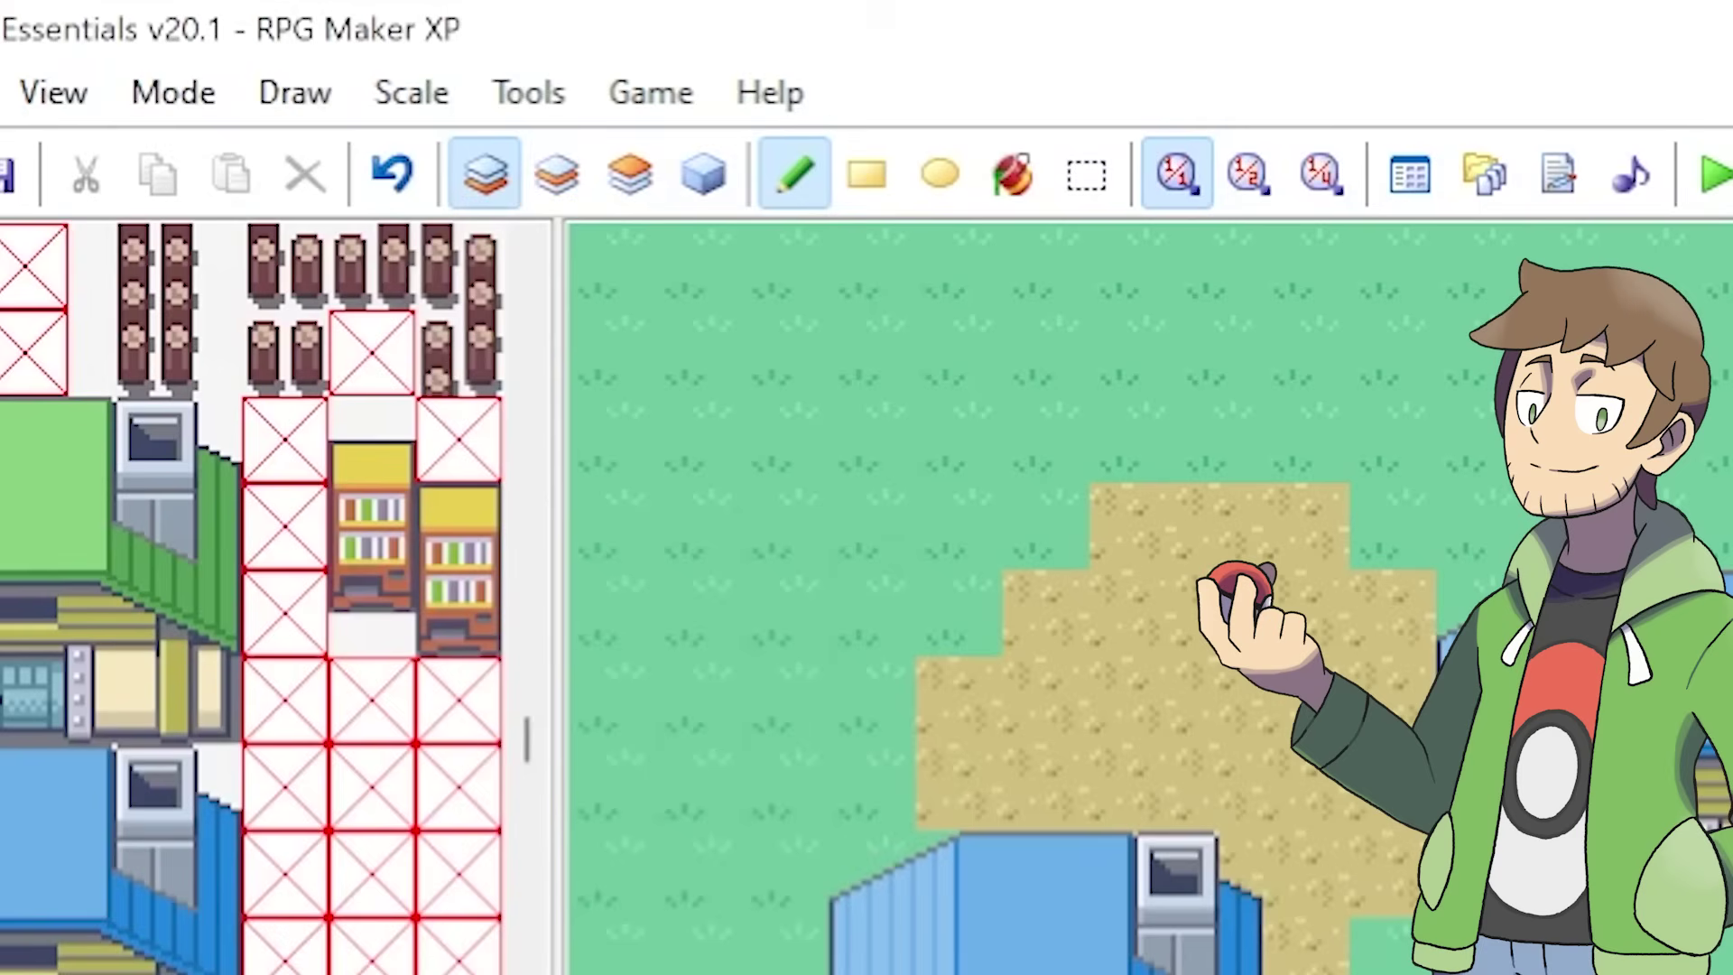
Switch to the Events layer and open the Intro map
left_click(708, 174)
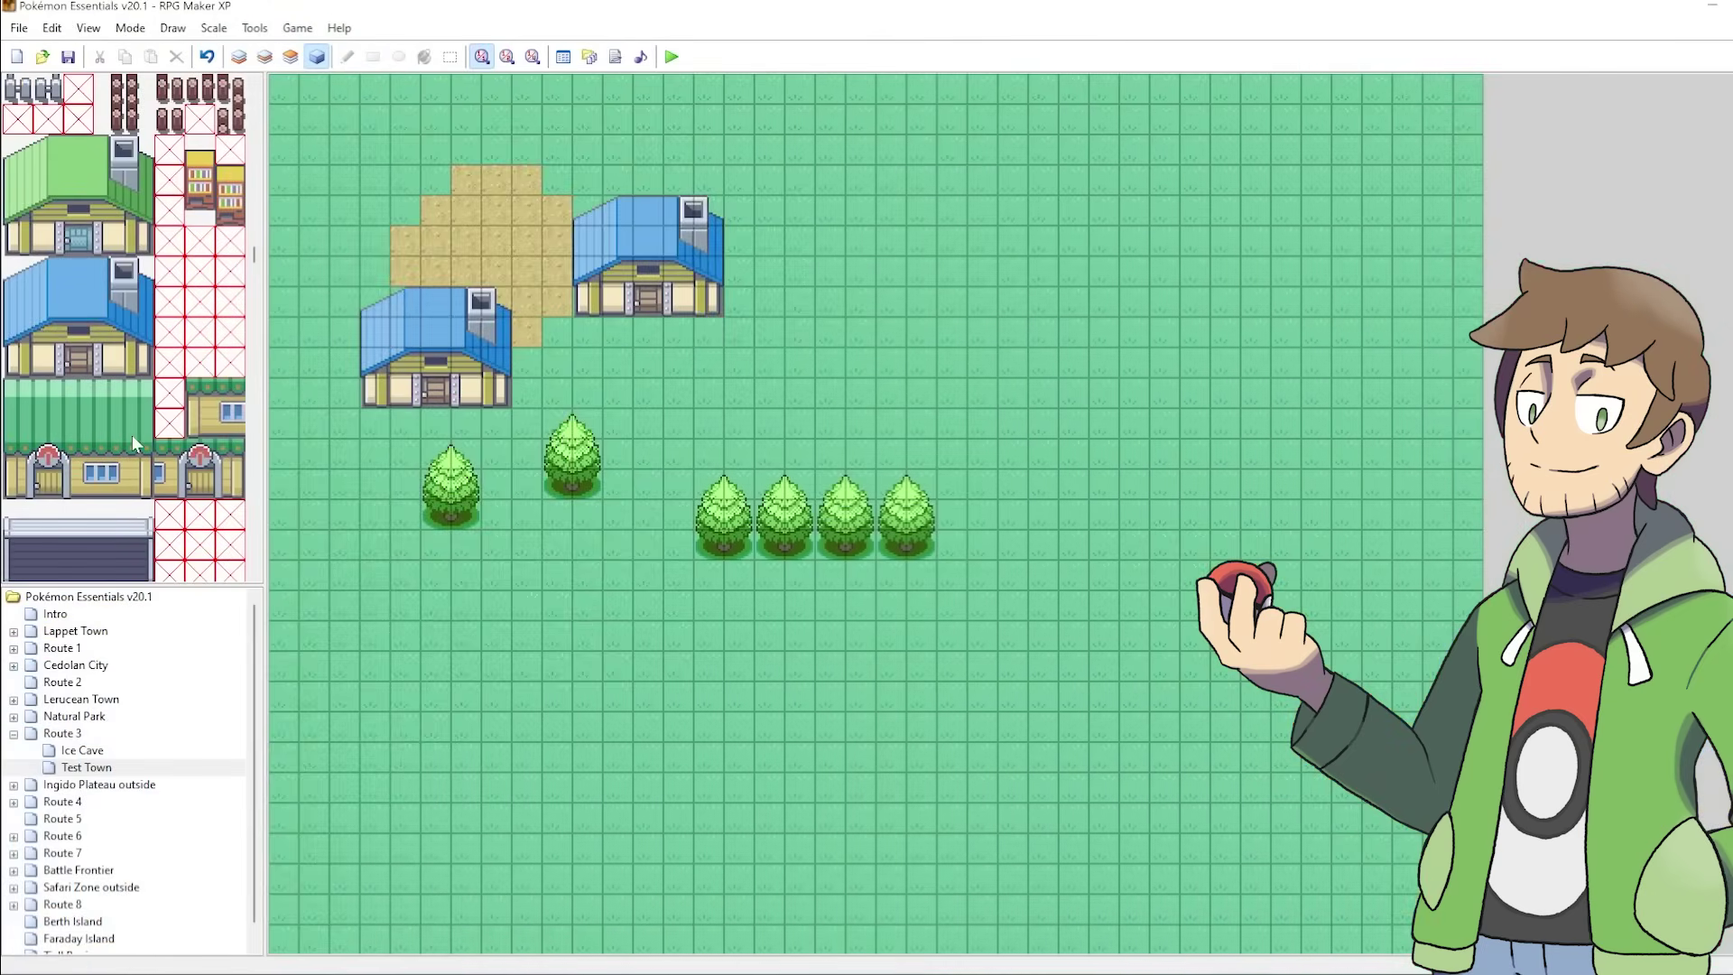
left_click(57, 614)
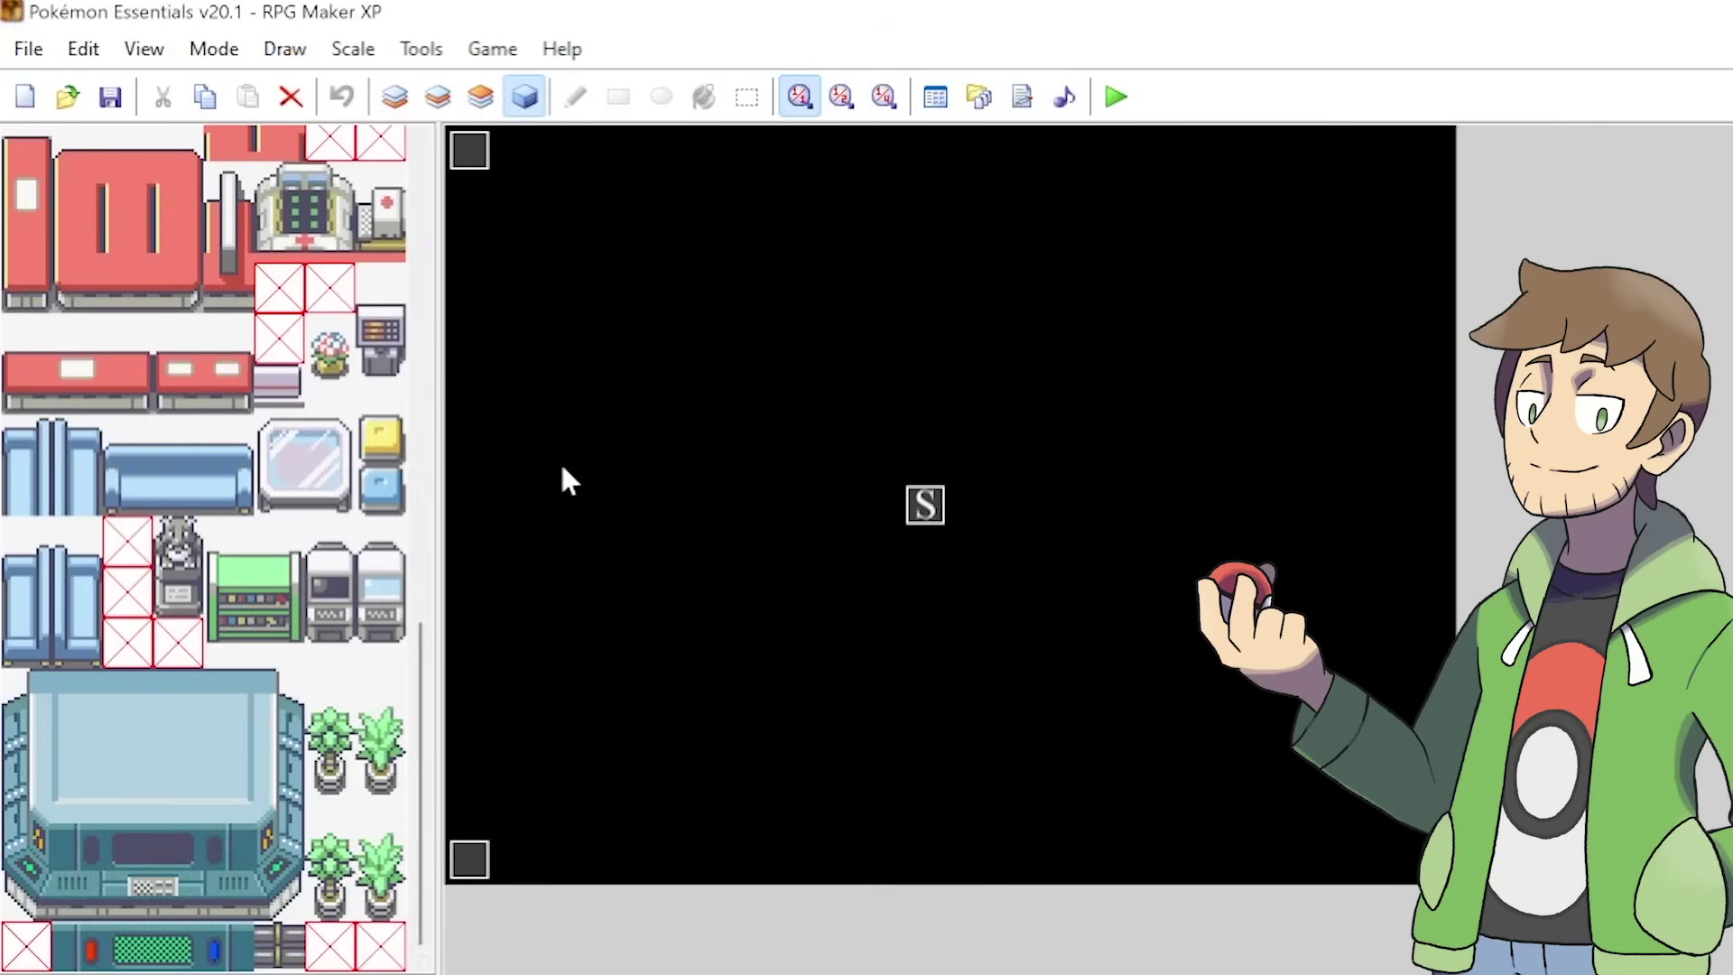
Change the Intro event's trigger from Autorun to Action Button
right_click(472, 161)
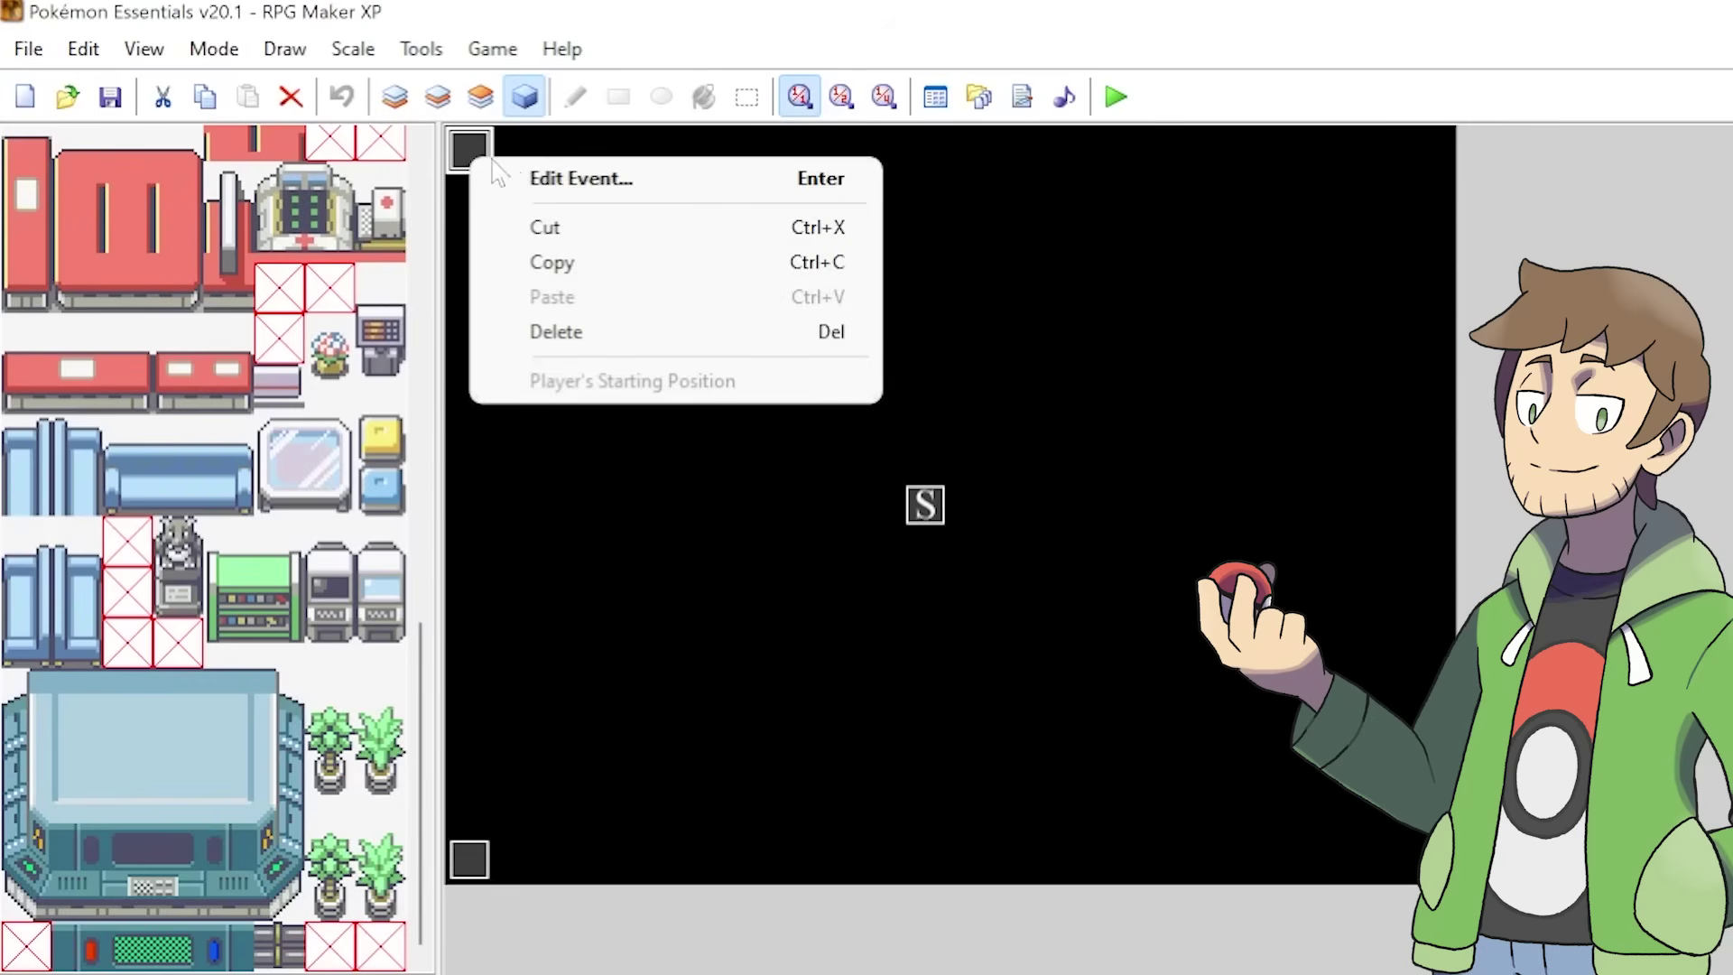
left_click(538, 184)
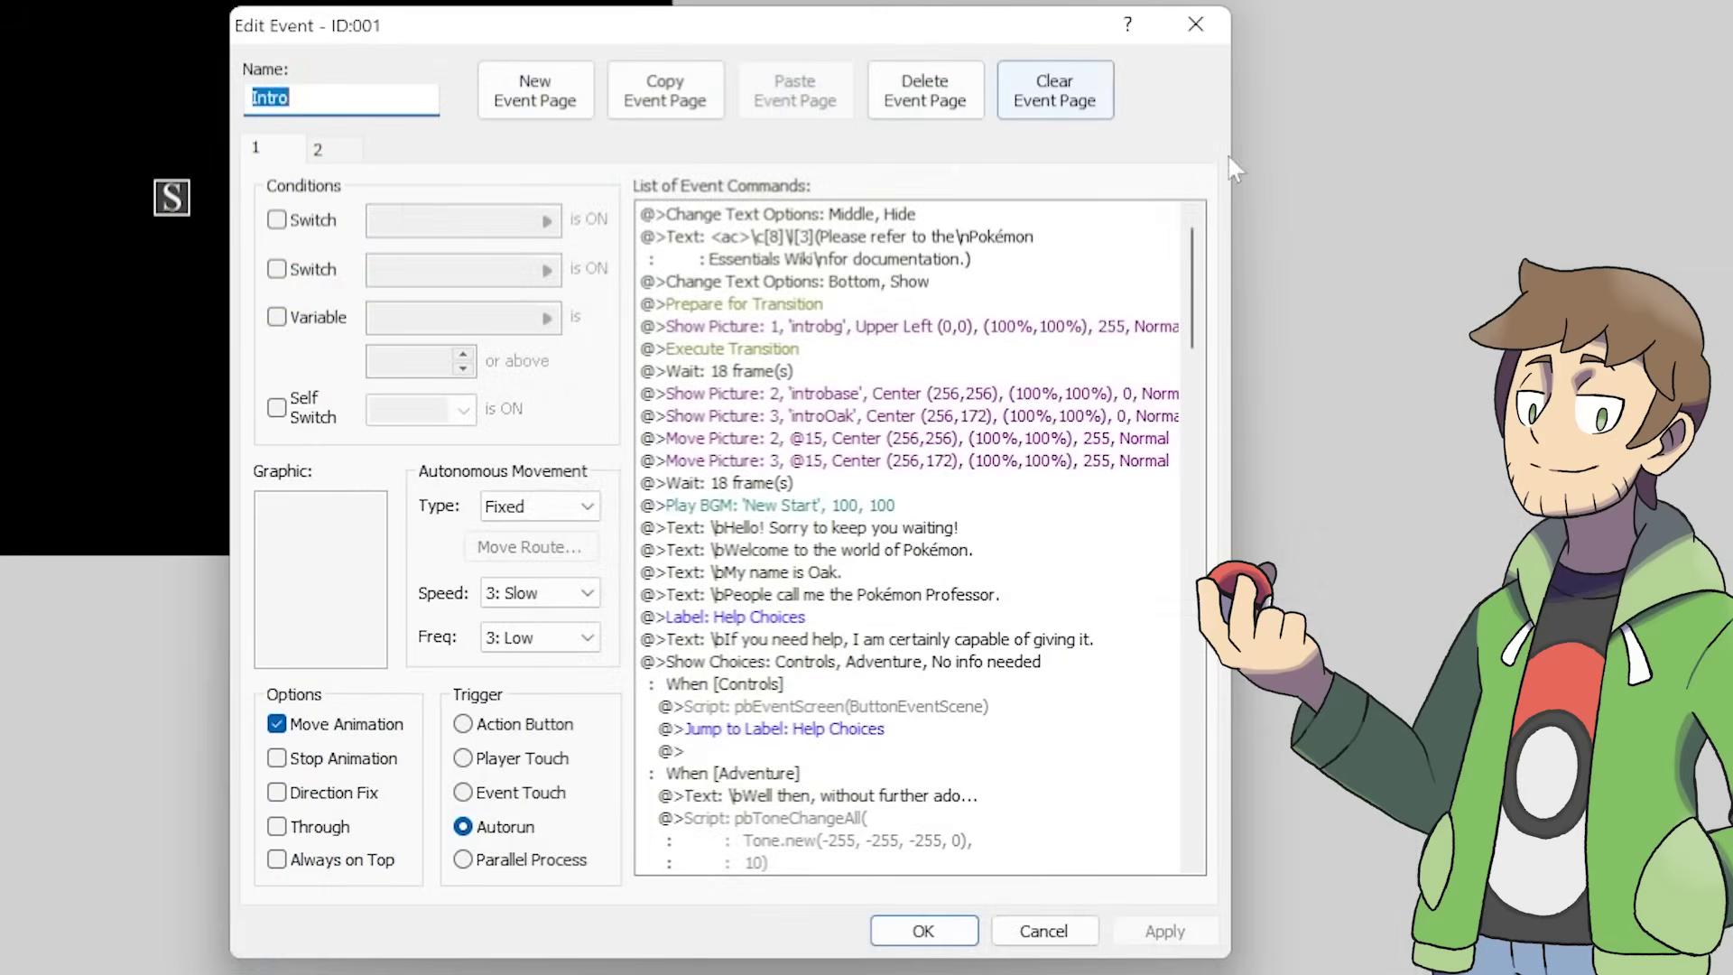
left_click_drag(1192, 278, 1206, 444)
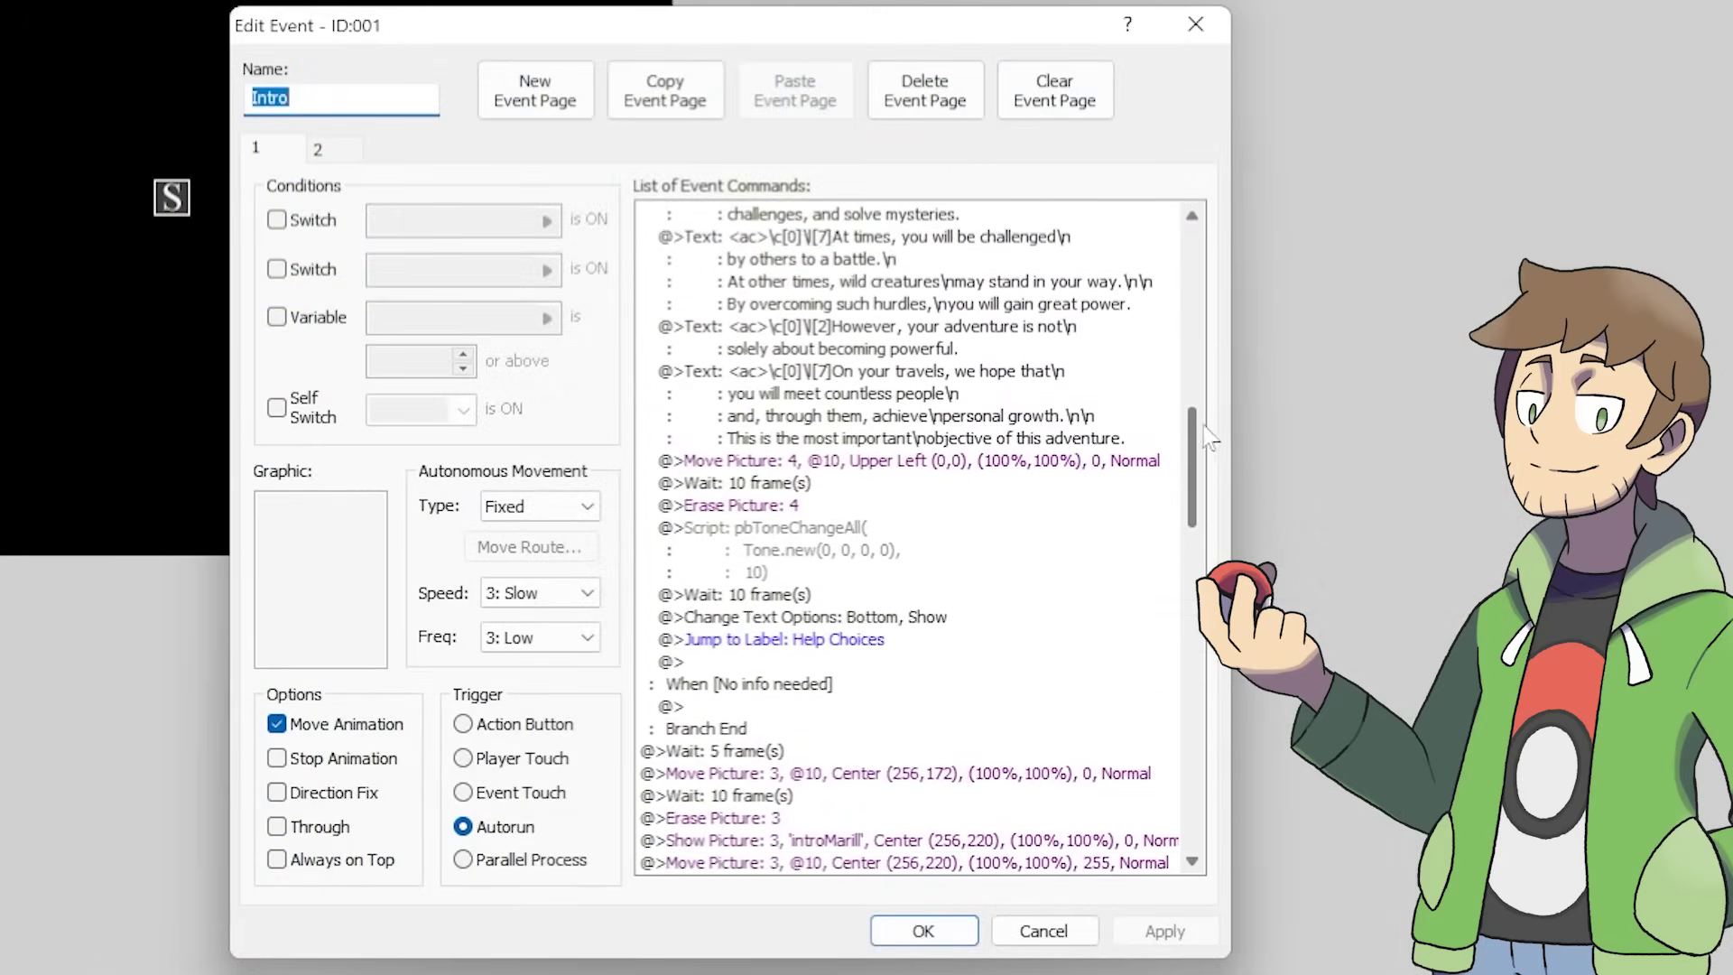
left_click_drag(1206, 444, 1192, 218)
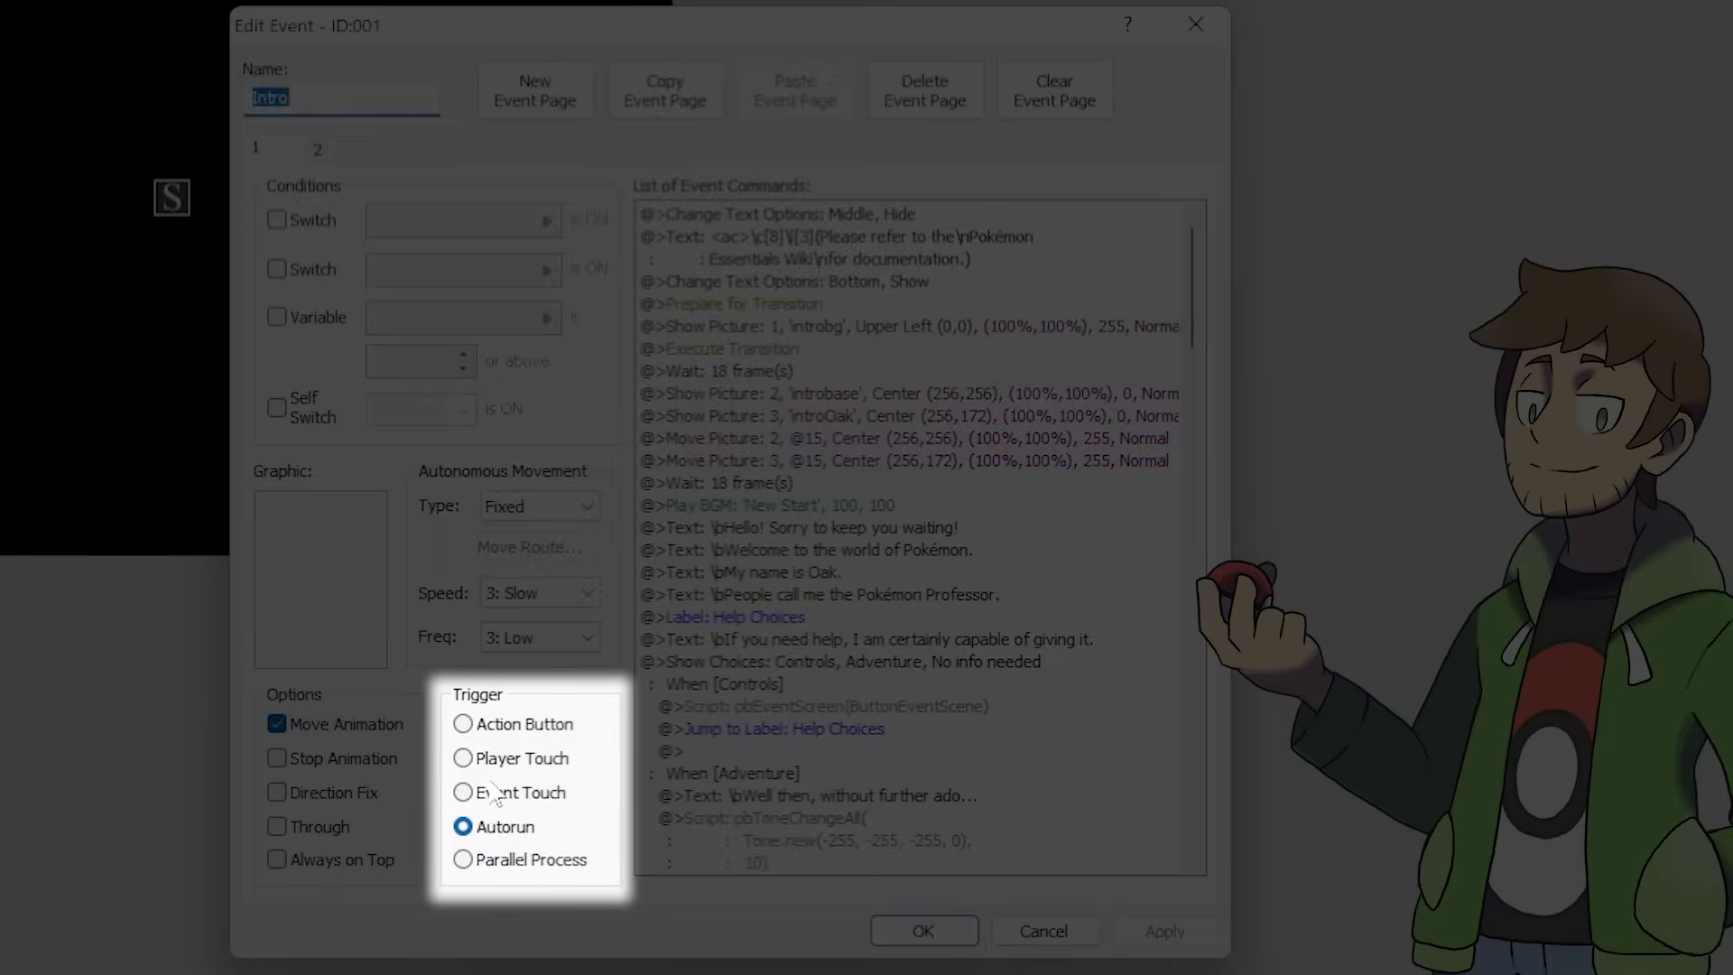
left_click(463, 725)
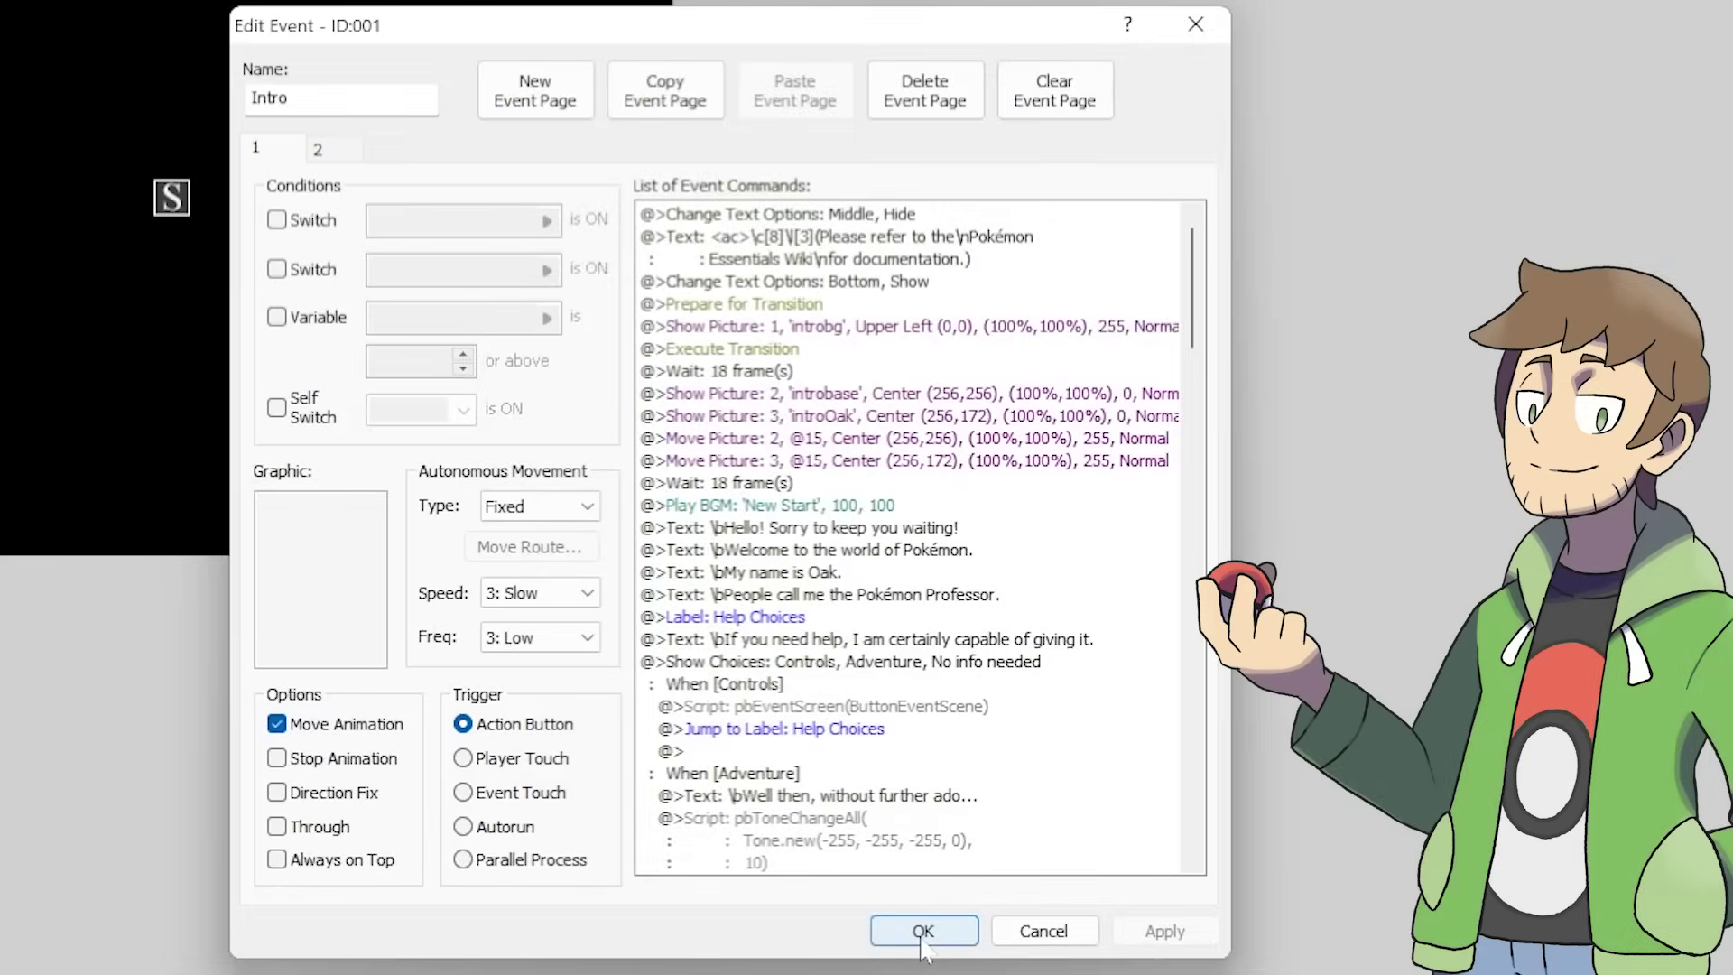
left_click(924, 931)
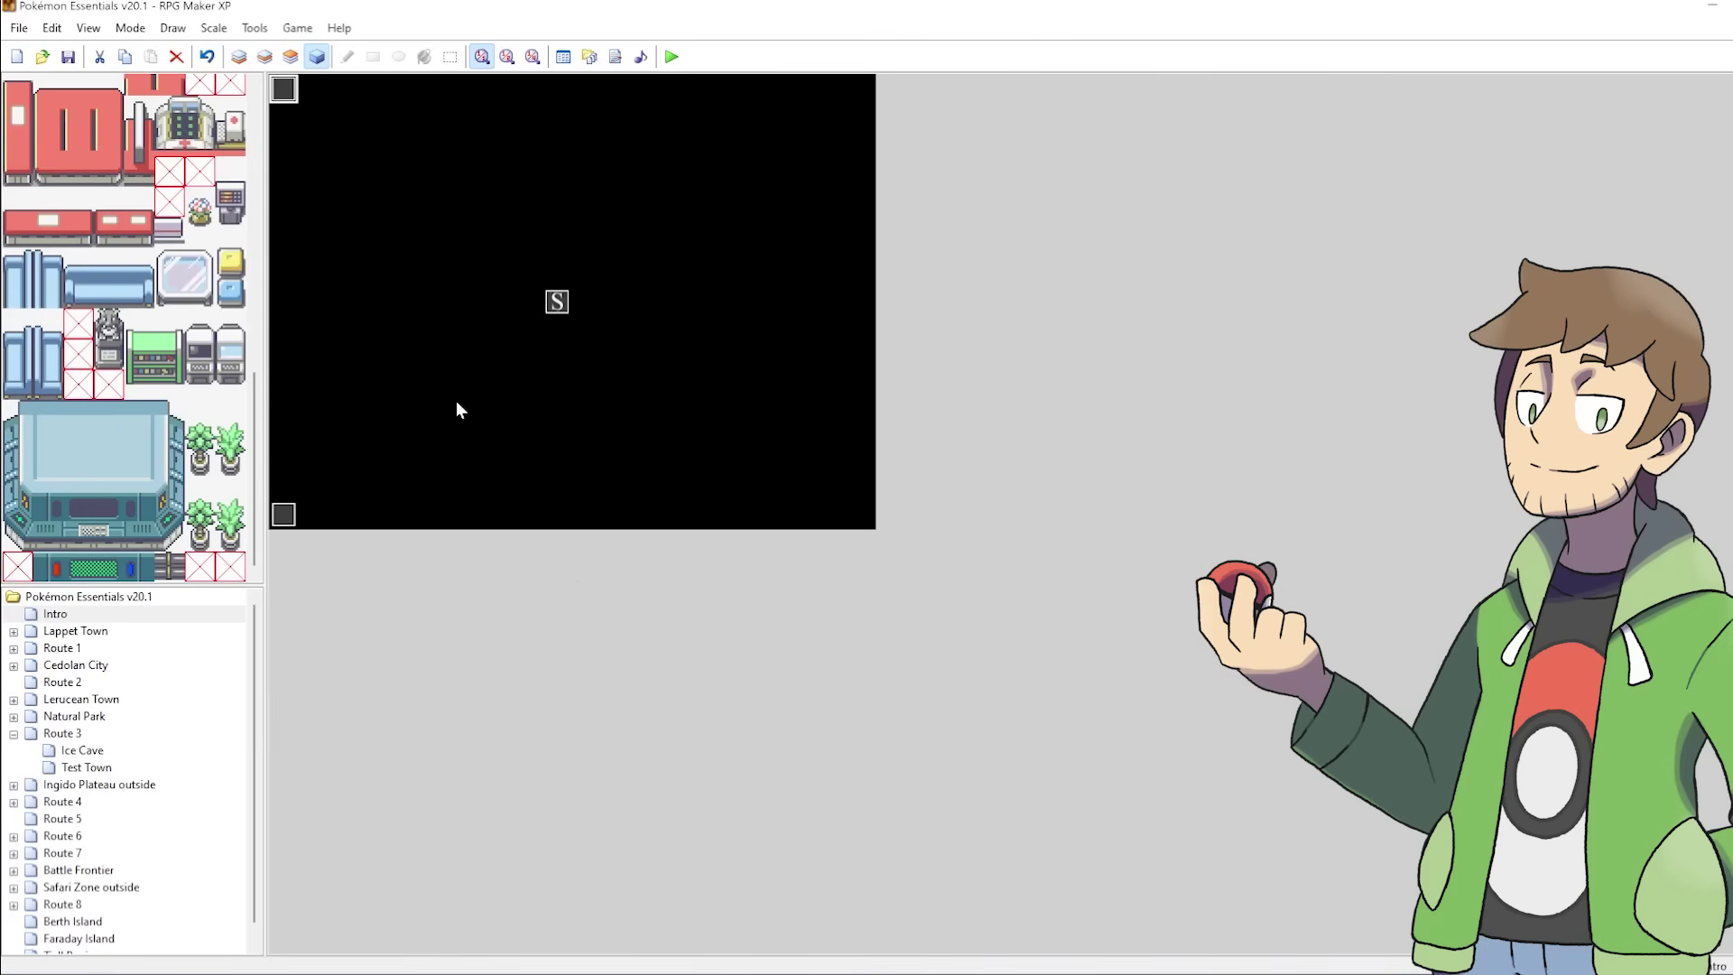
Set the Quick start intro event's trigger to Autorun and select its Transfer Player command
right_click(284, 515)
left_click(341, 528)
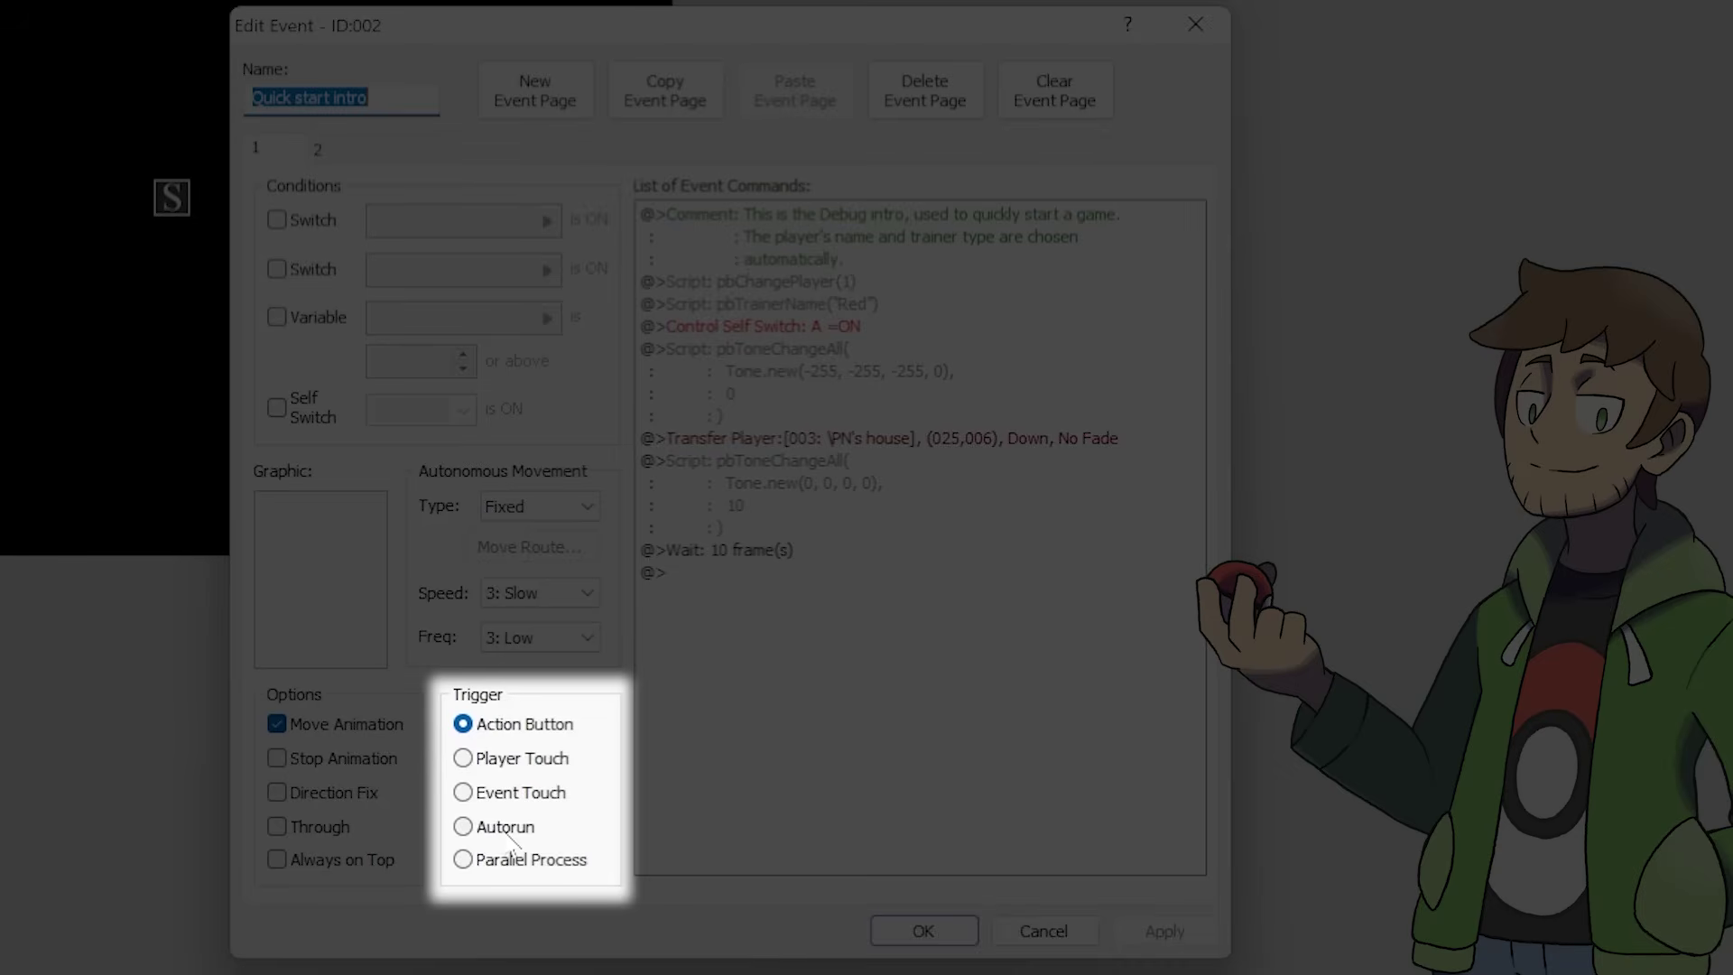
left_click(508, 828)
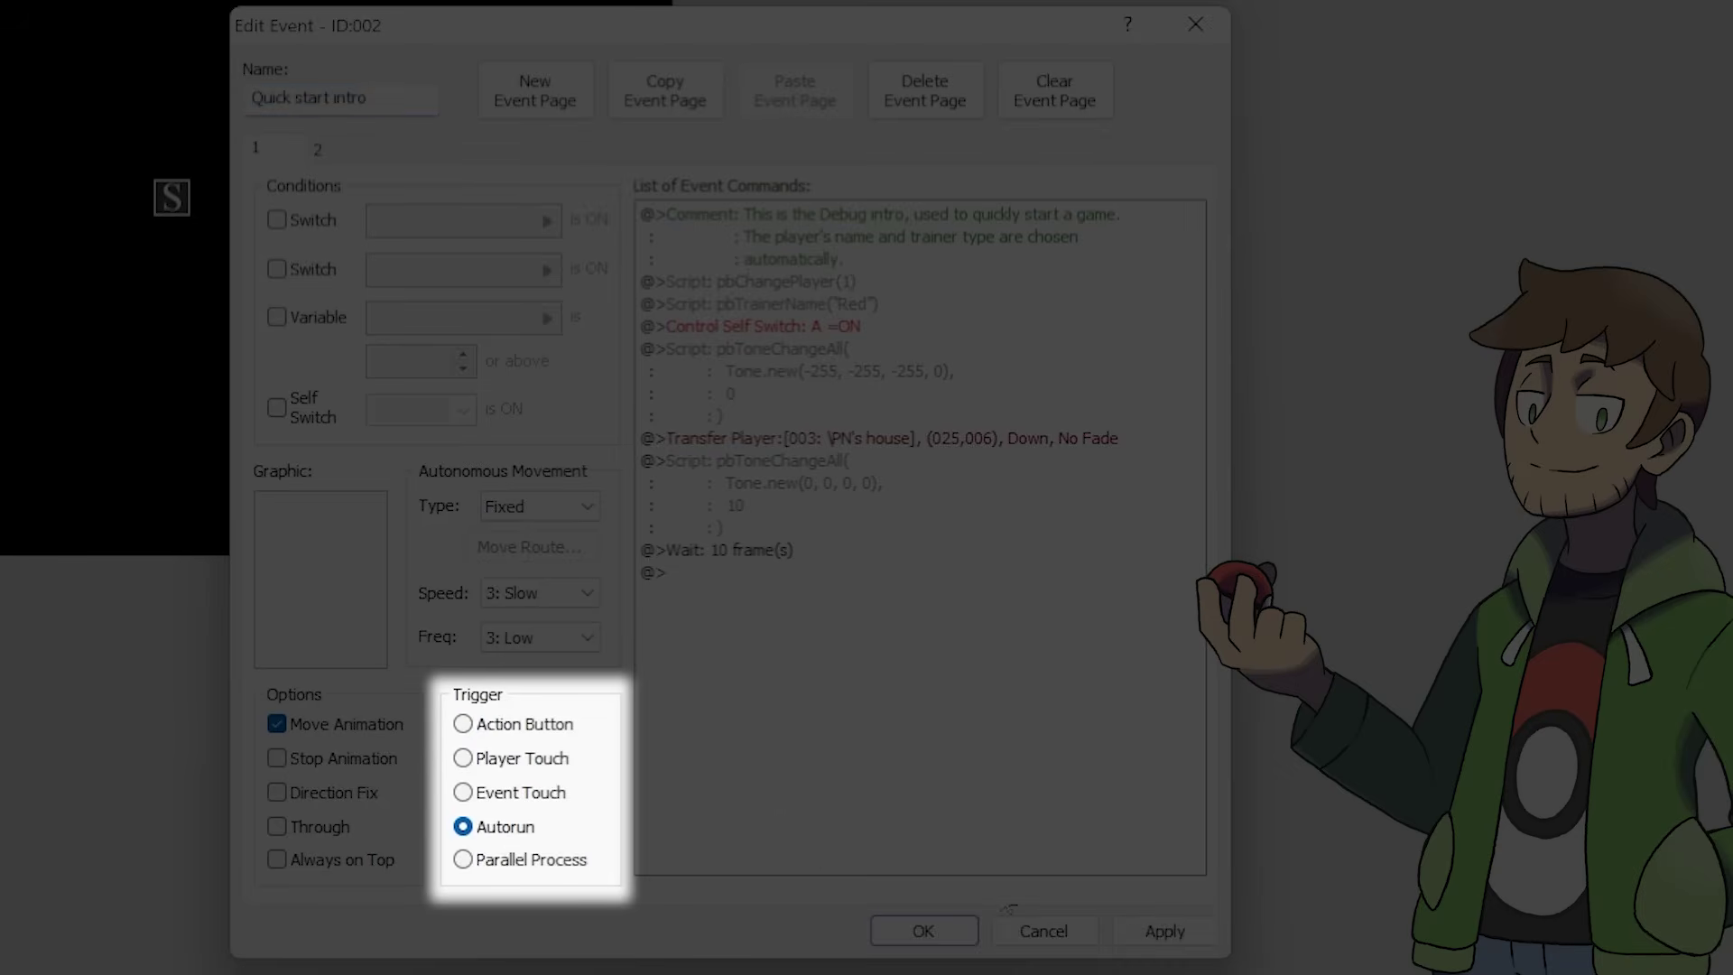
left_click(1165, 932)
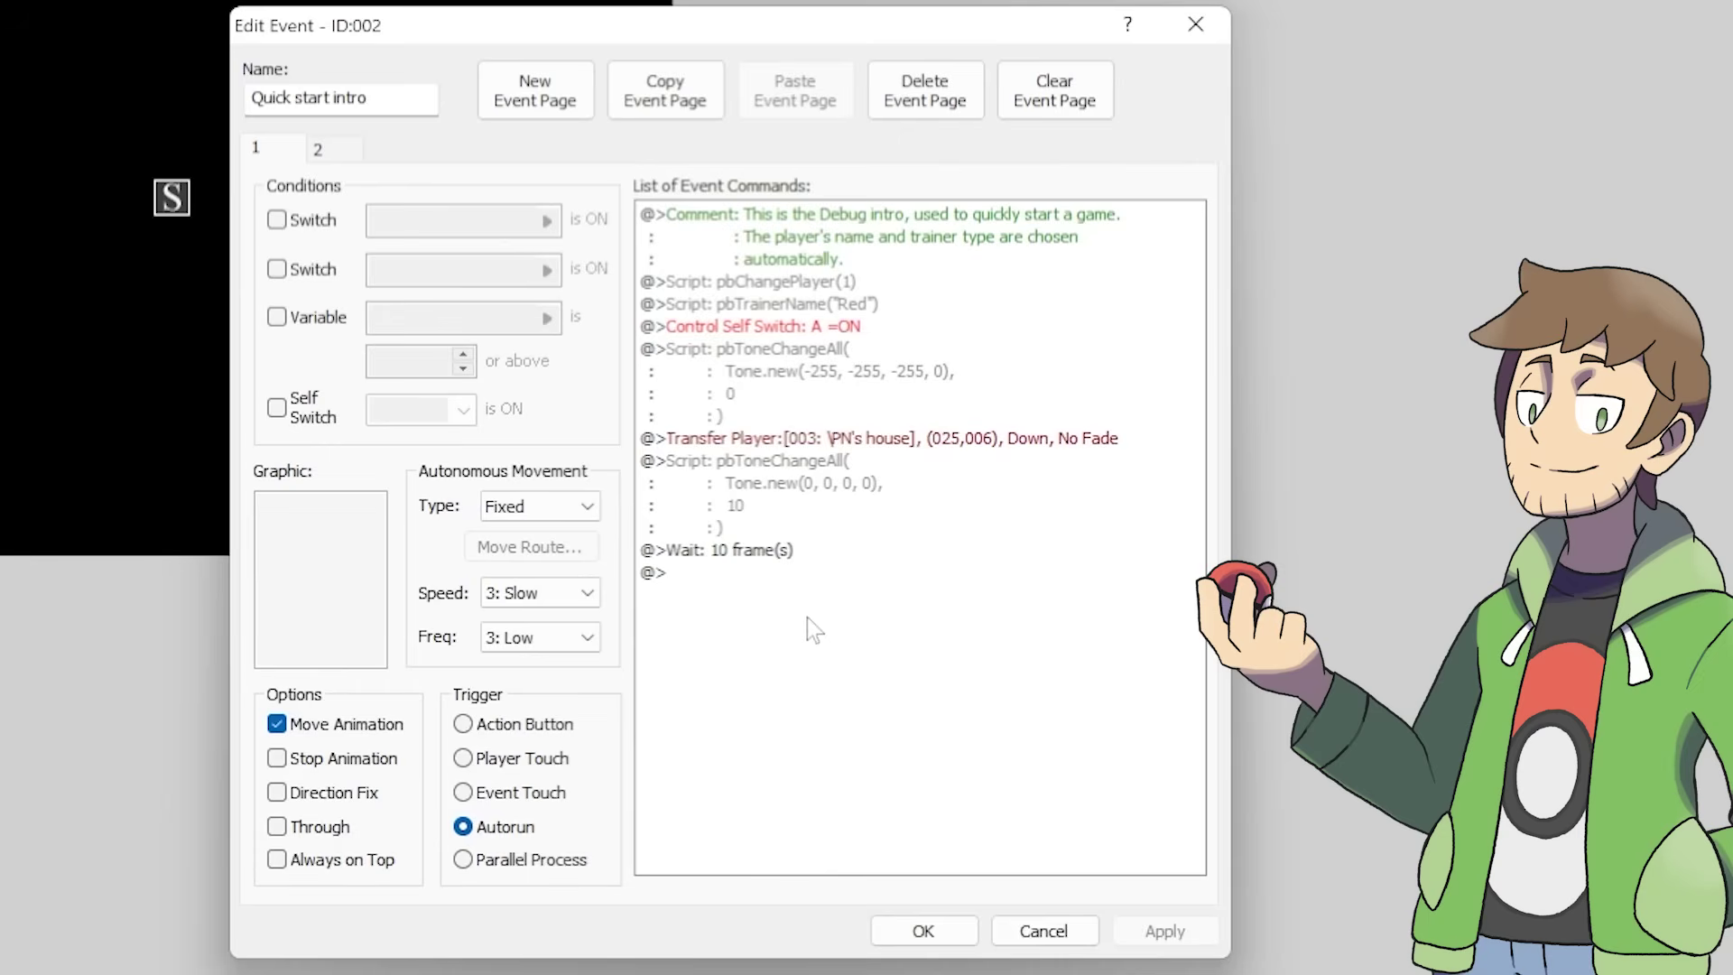
left_click(796, 439)
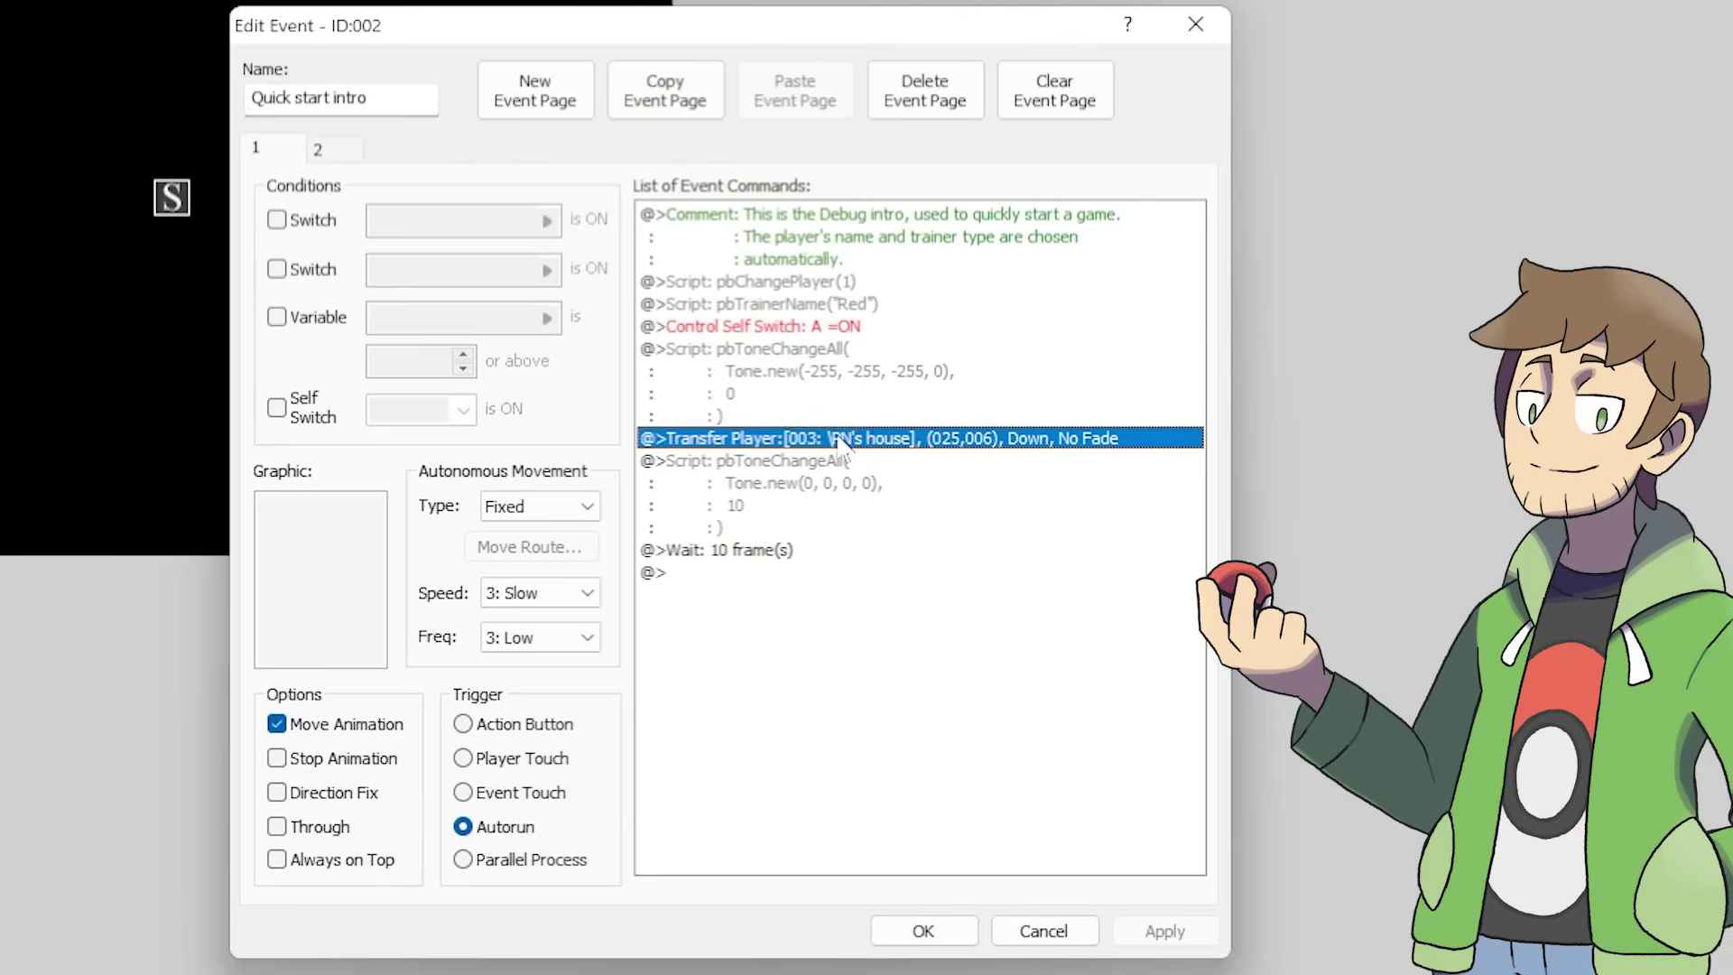
Open the Transfer Player command, currently targeting PN's house (025,006), for editing
right_click(840, 443)
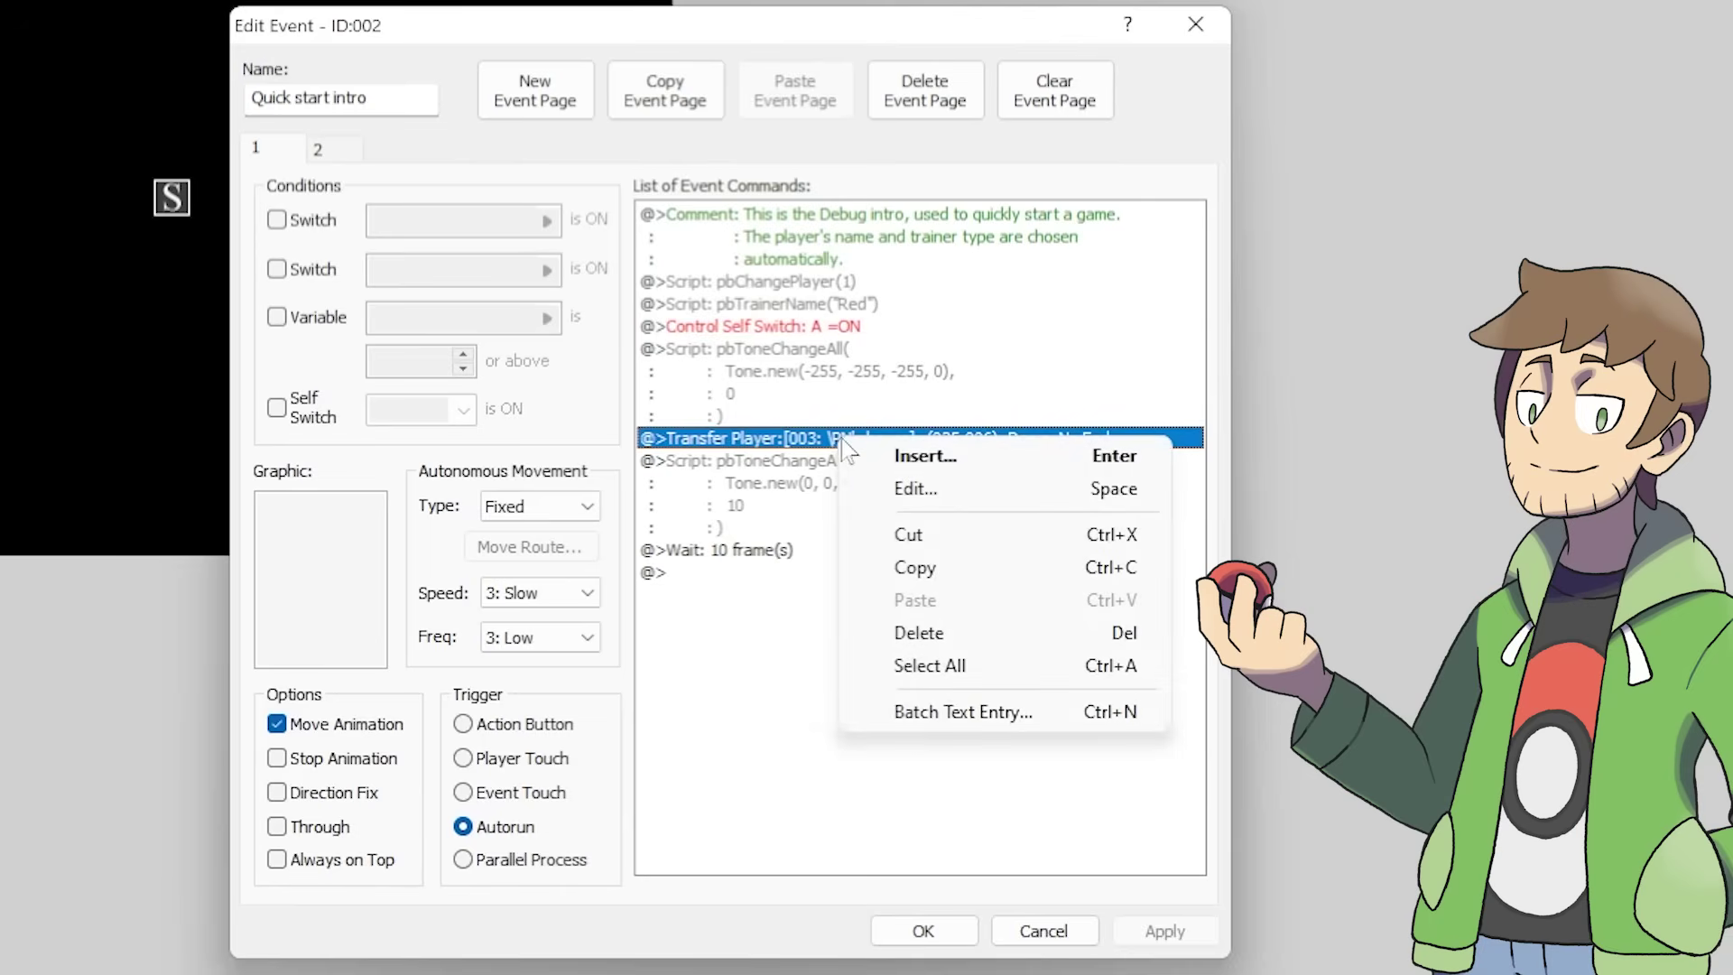
left_click(920, 479)
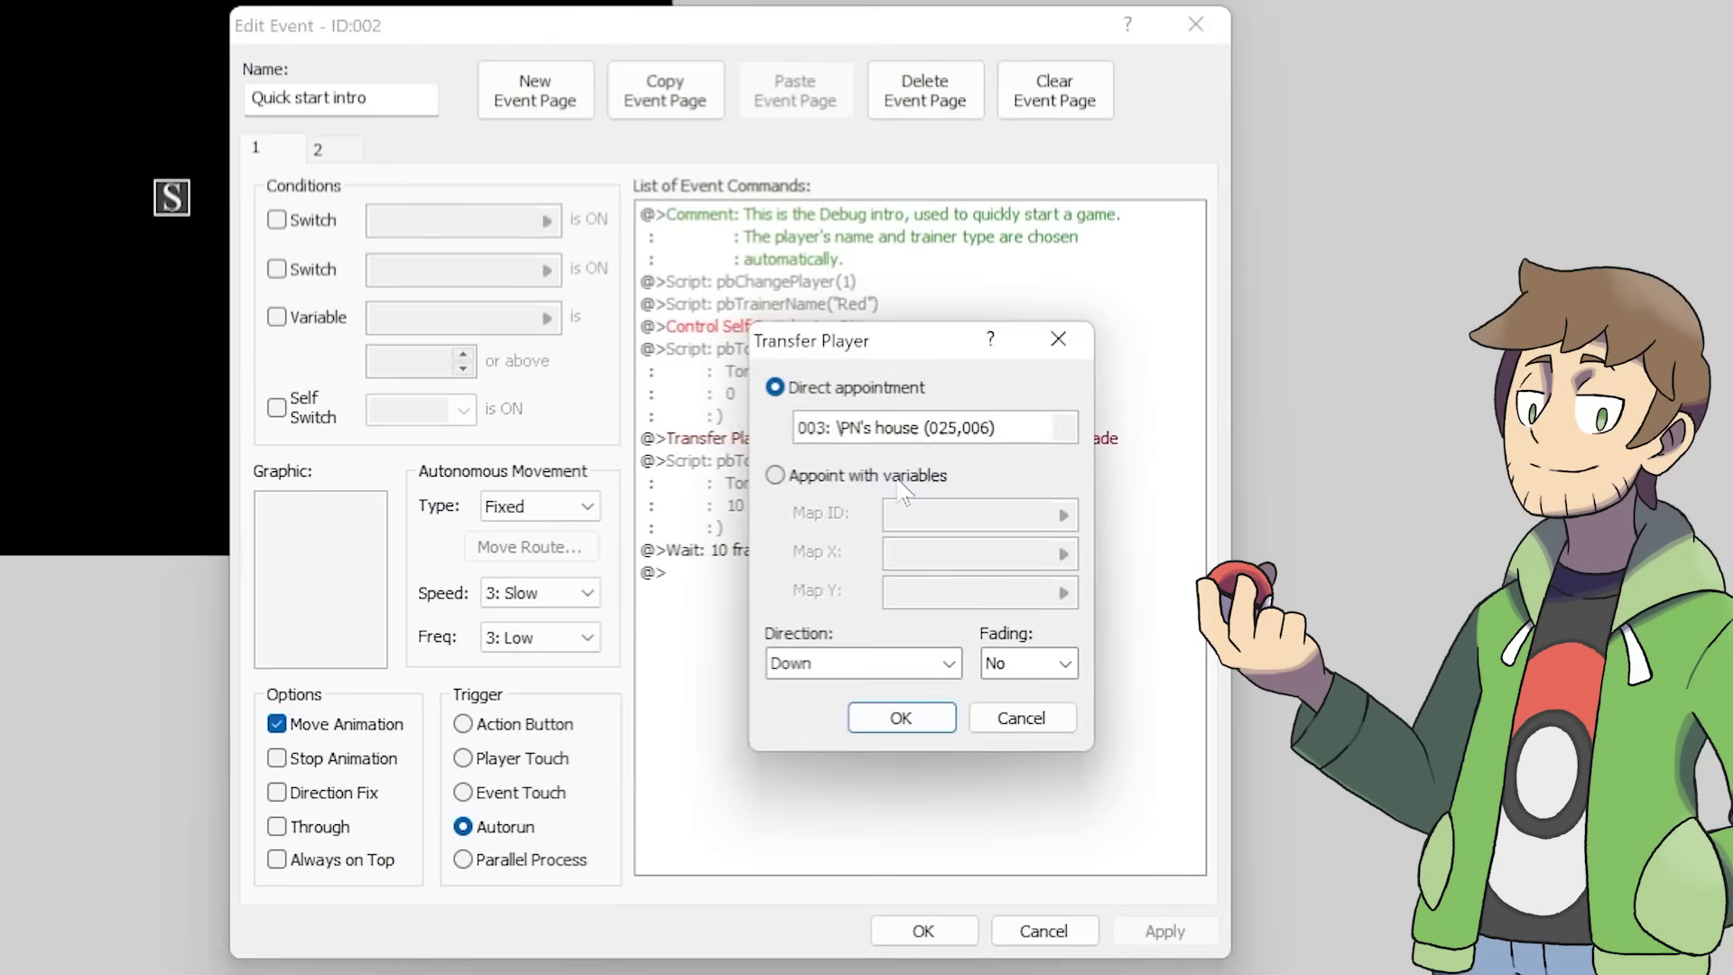
Make the transfer target Test Town tile (012,008), just below the house door
double_click(893, 428)
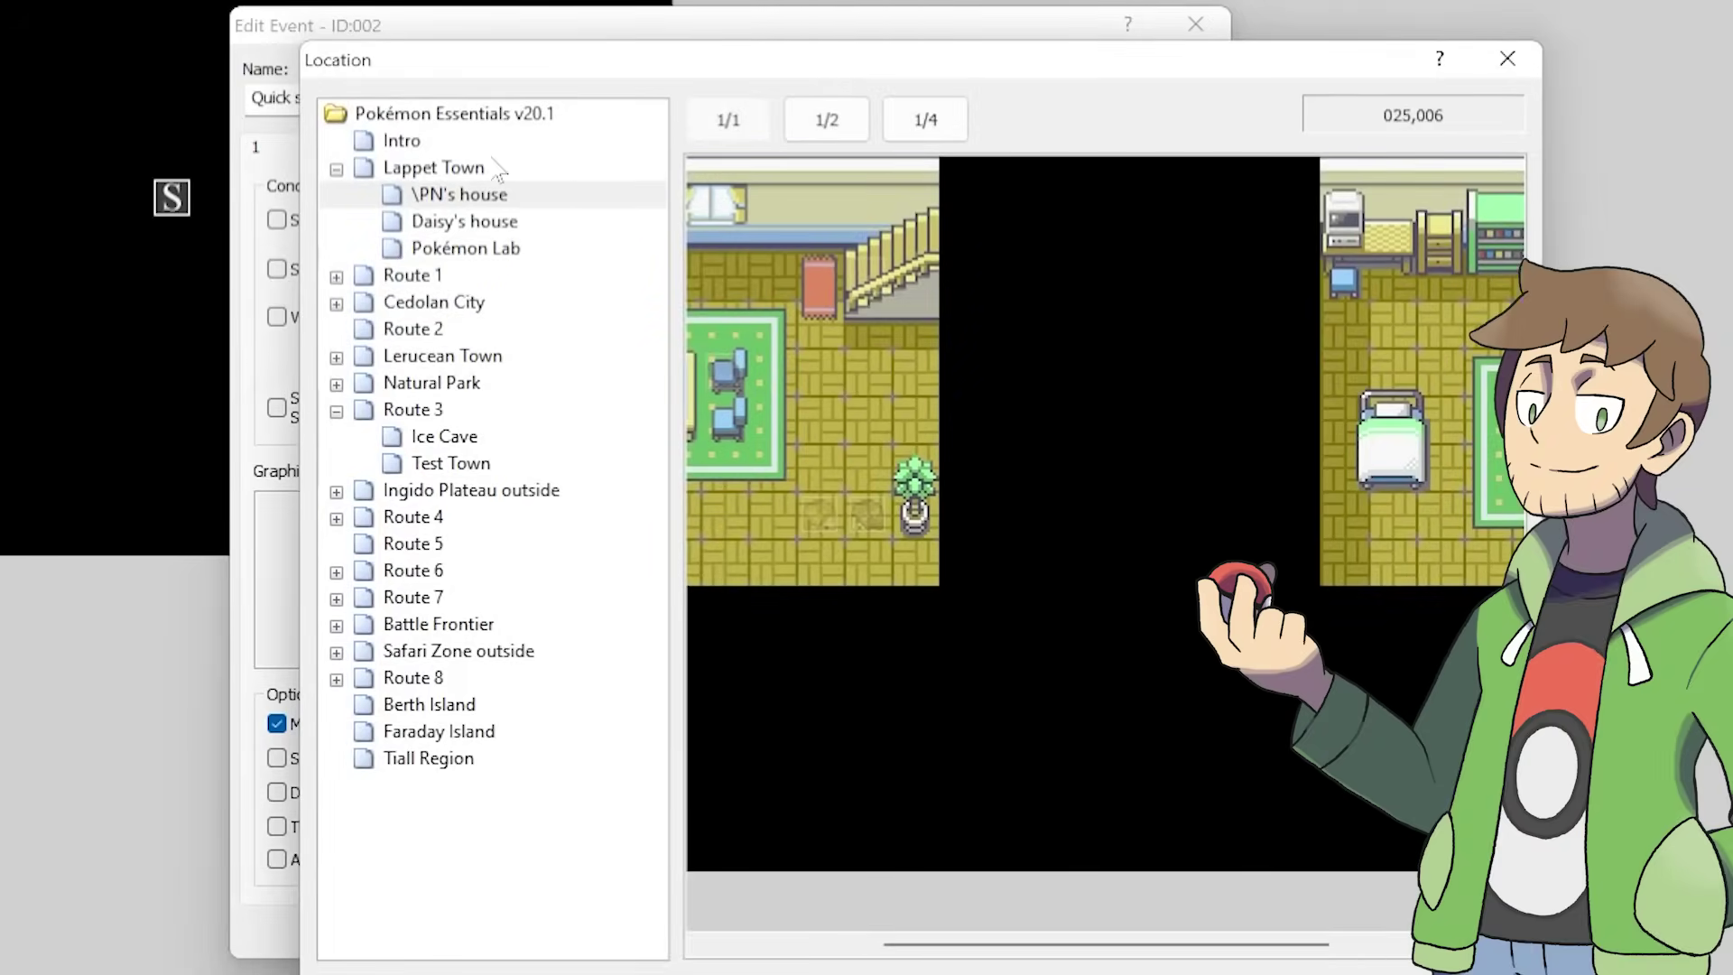
left_click(480, 467)
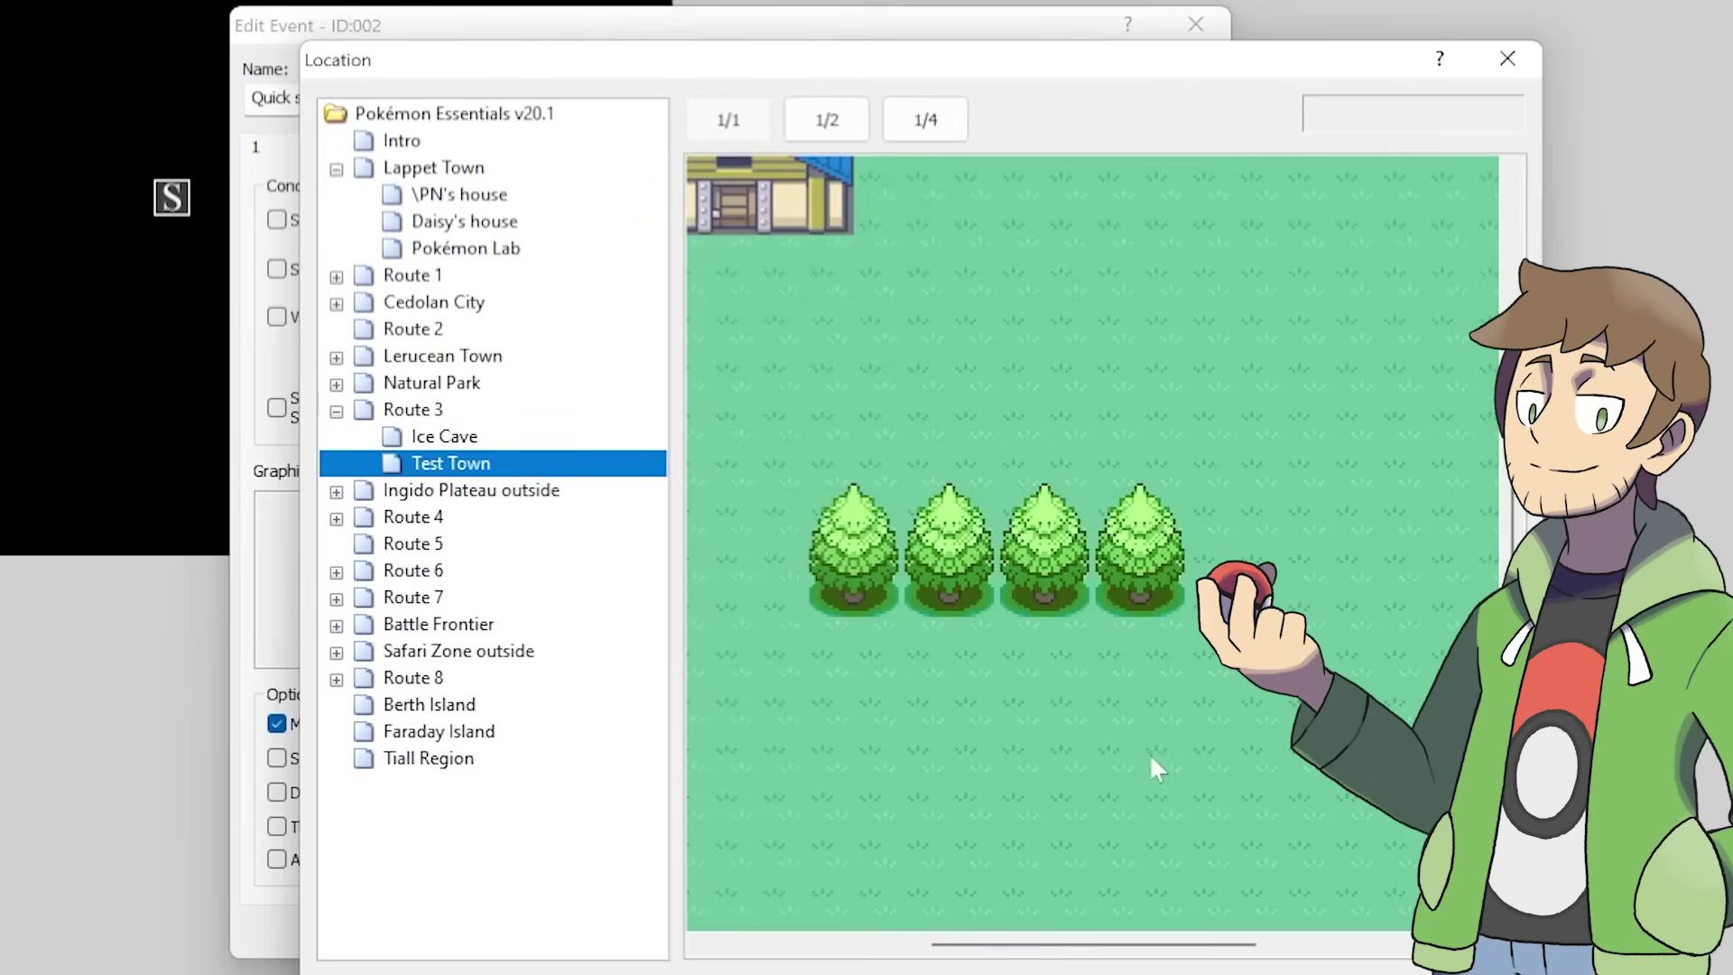
left_click_drag(1159, 944, 989, 944)
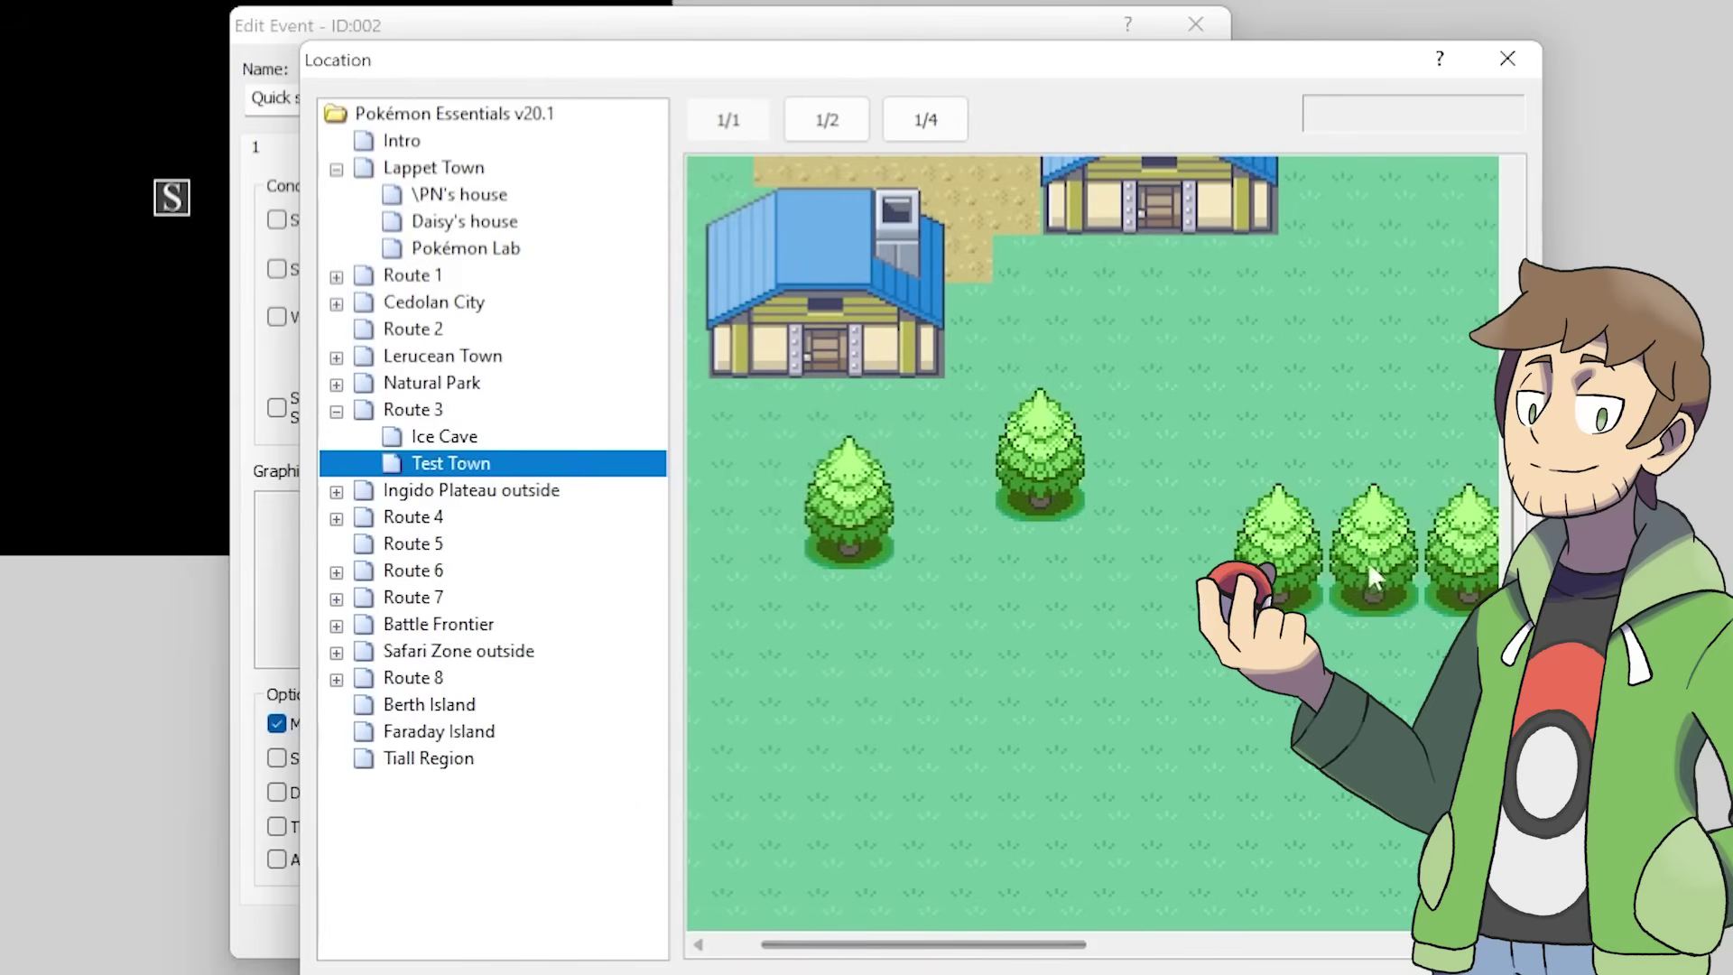
scroll(1160, 448, "up", 5)
left_click(1160, 451)
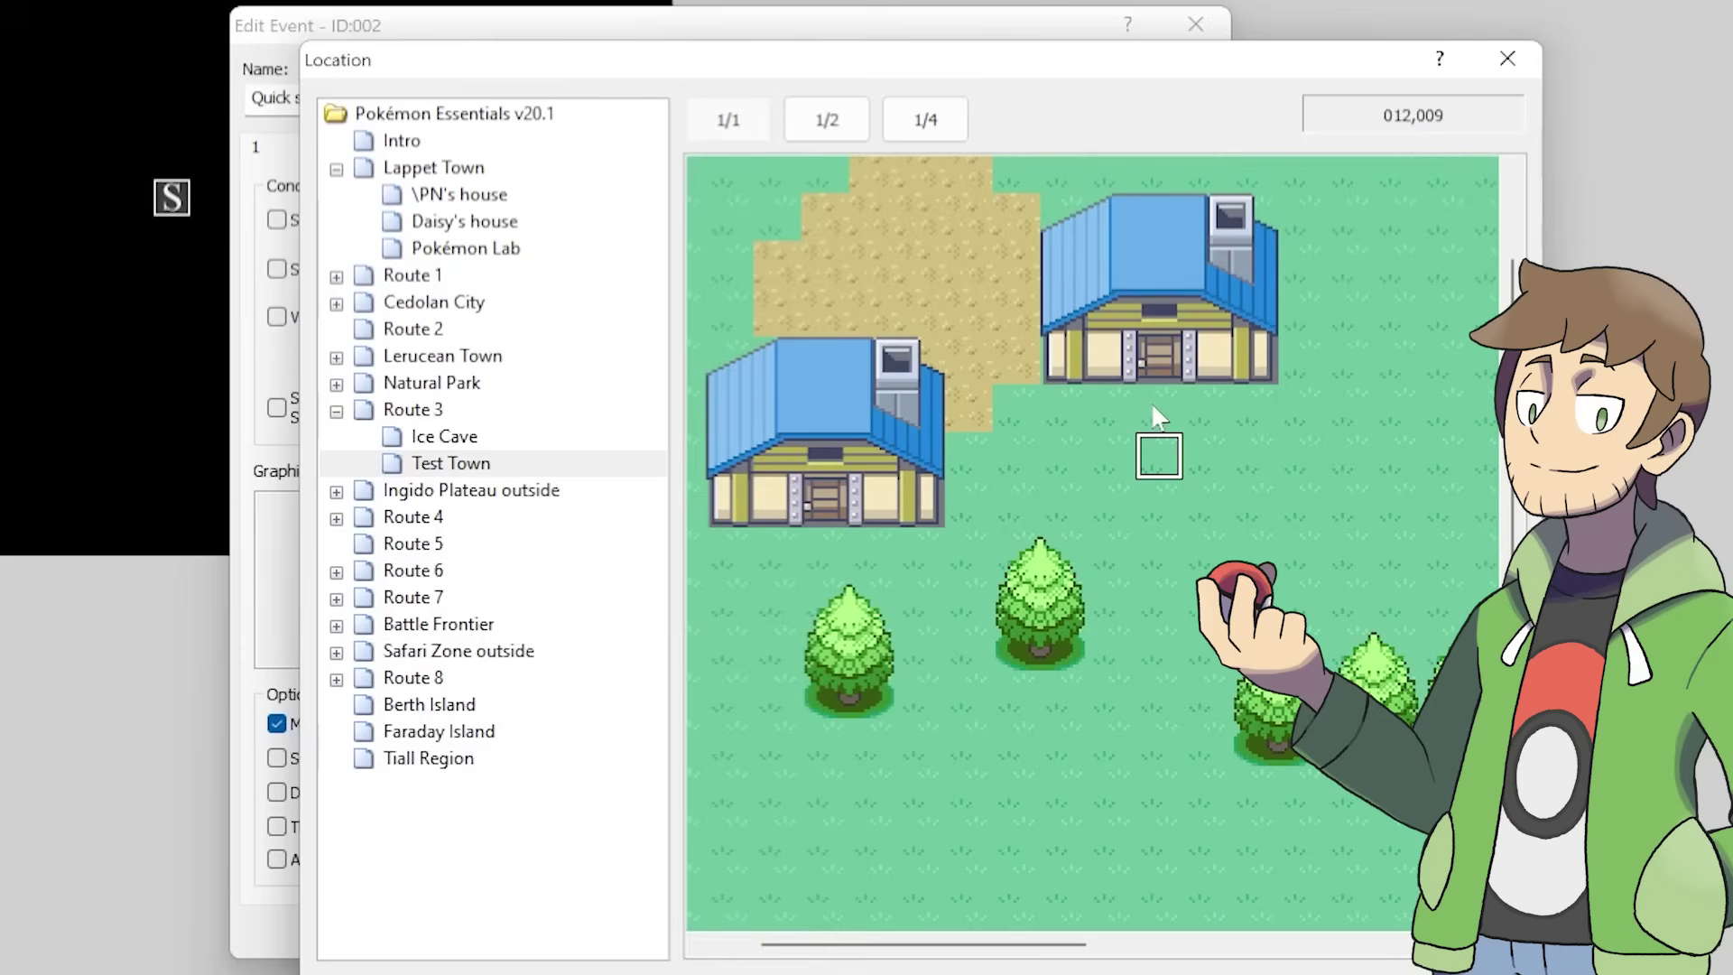
left_click(1158, 409)
left_click(1263, 961)
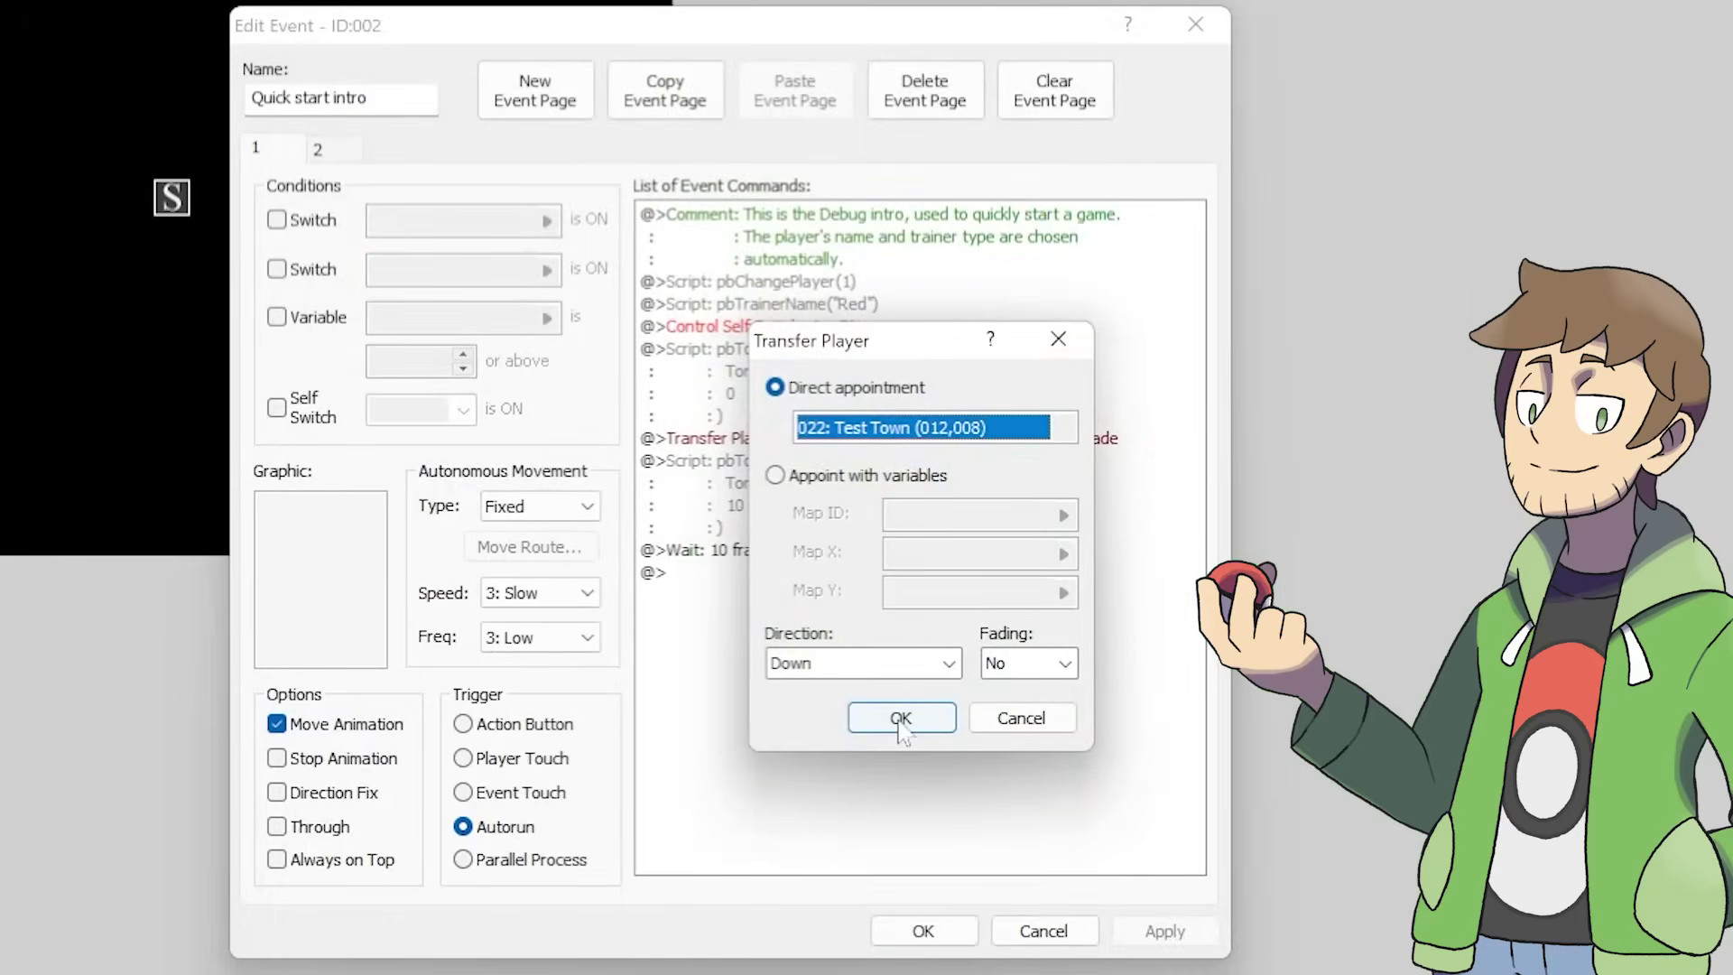
Keep the player facing down in the Test Town (012,008) transfer, then apply and save the event
left_click(821, 666)
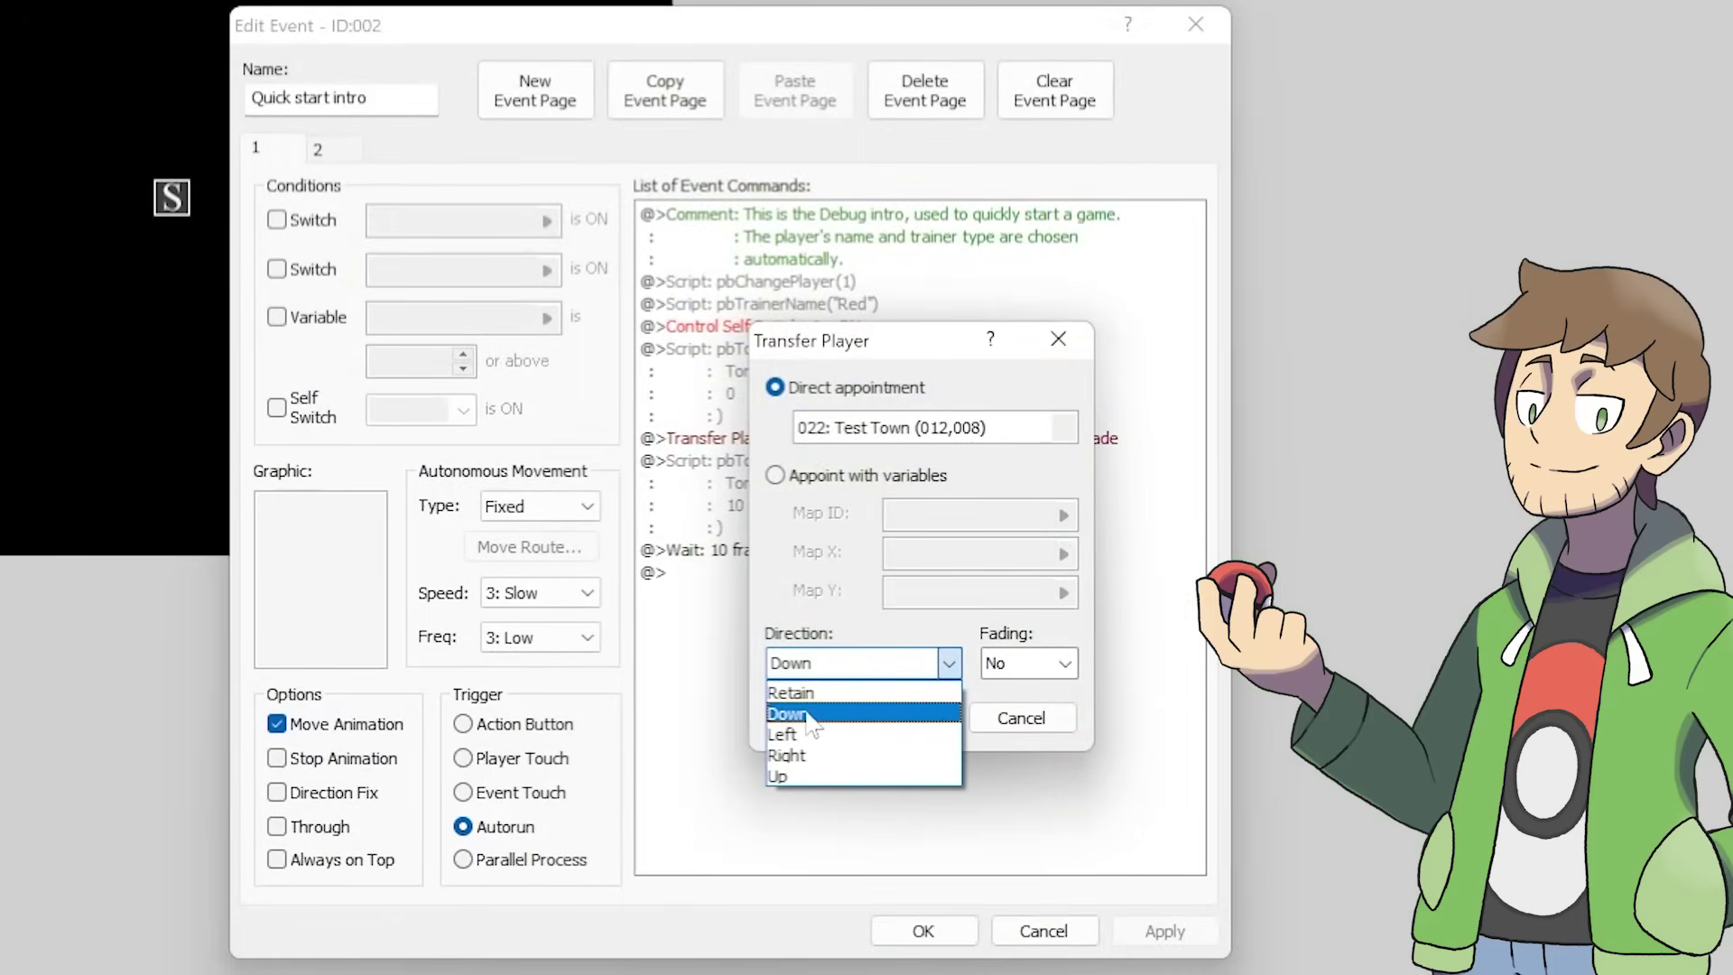
left_click(811, 715)
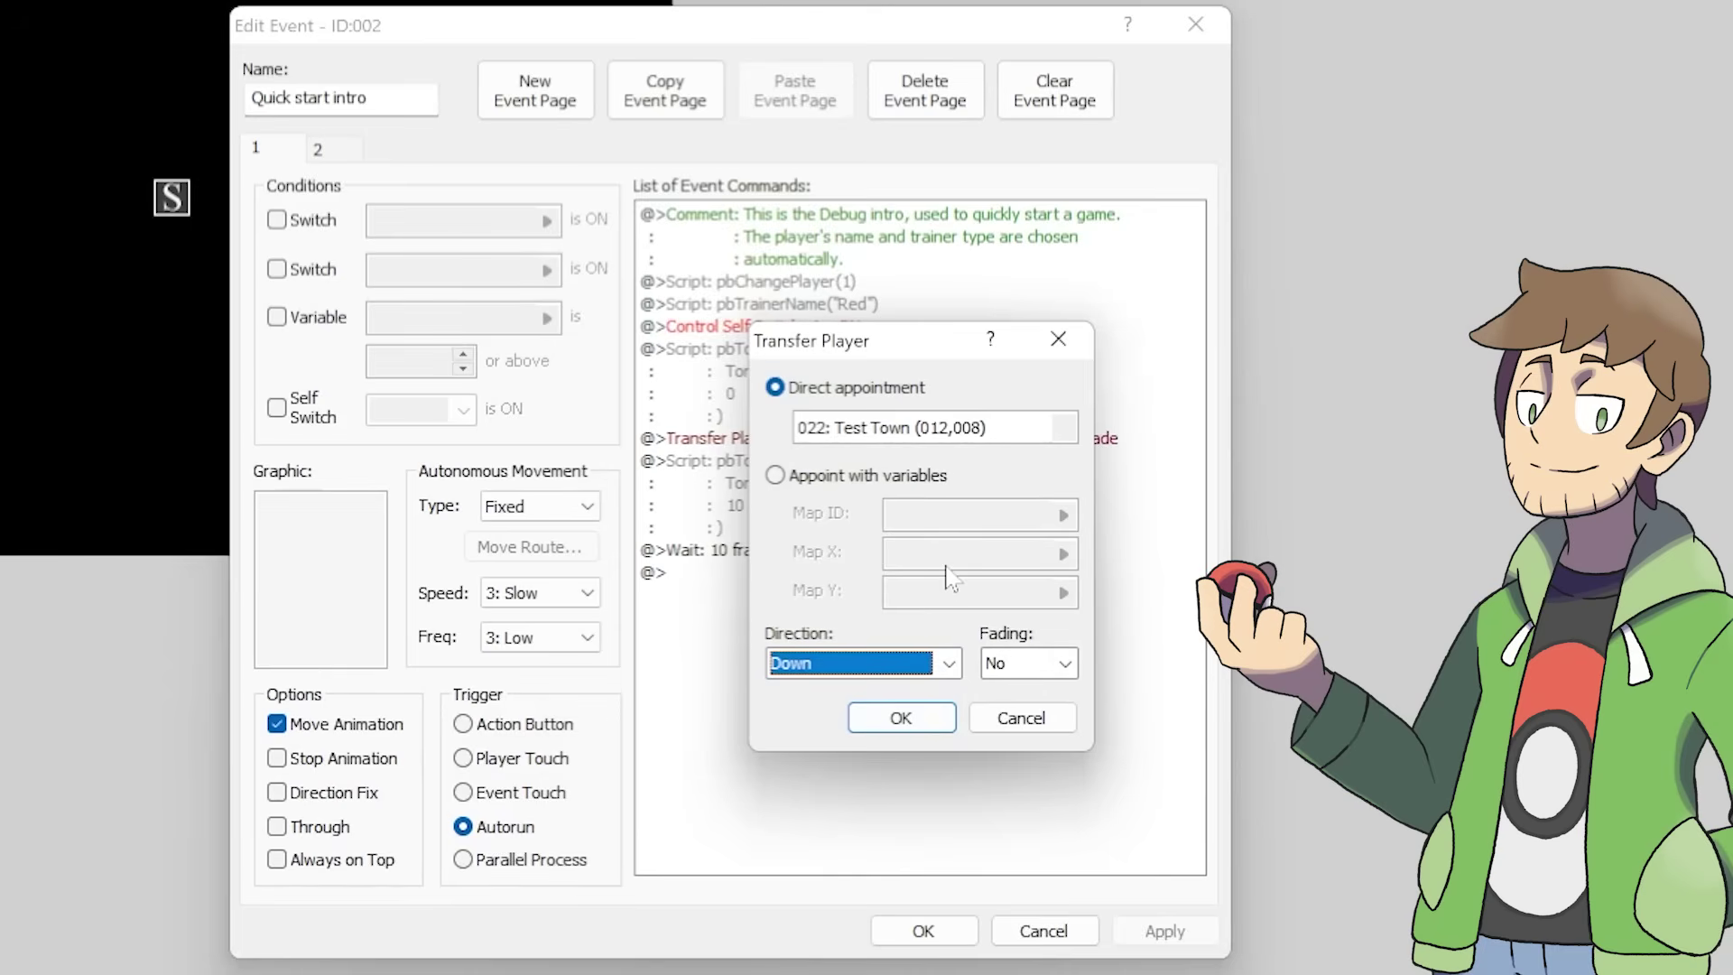
left_click(902, 717)
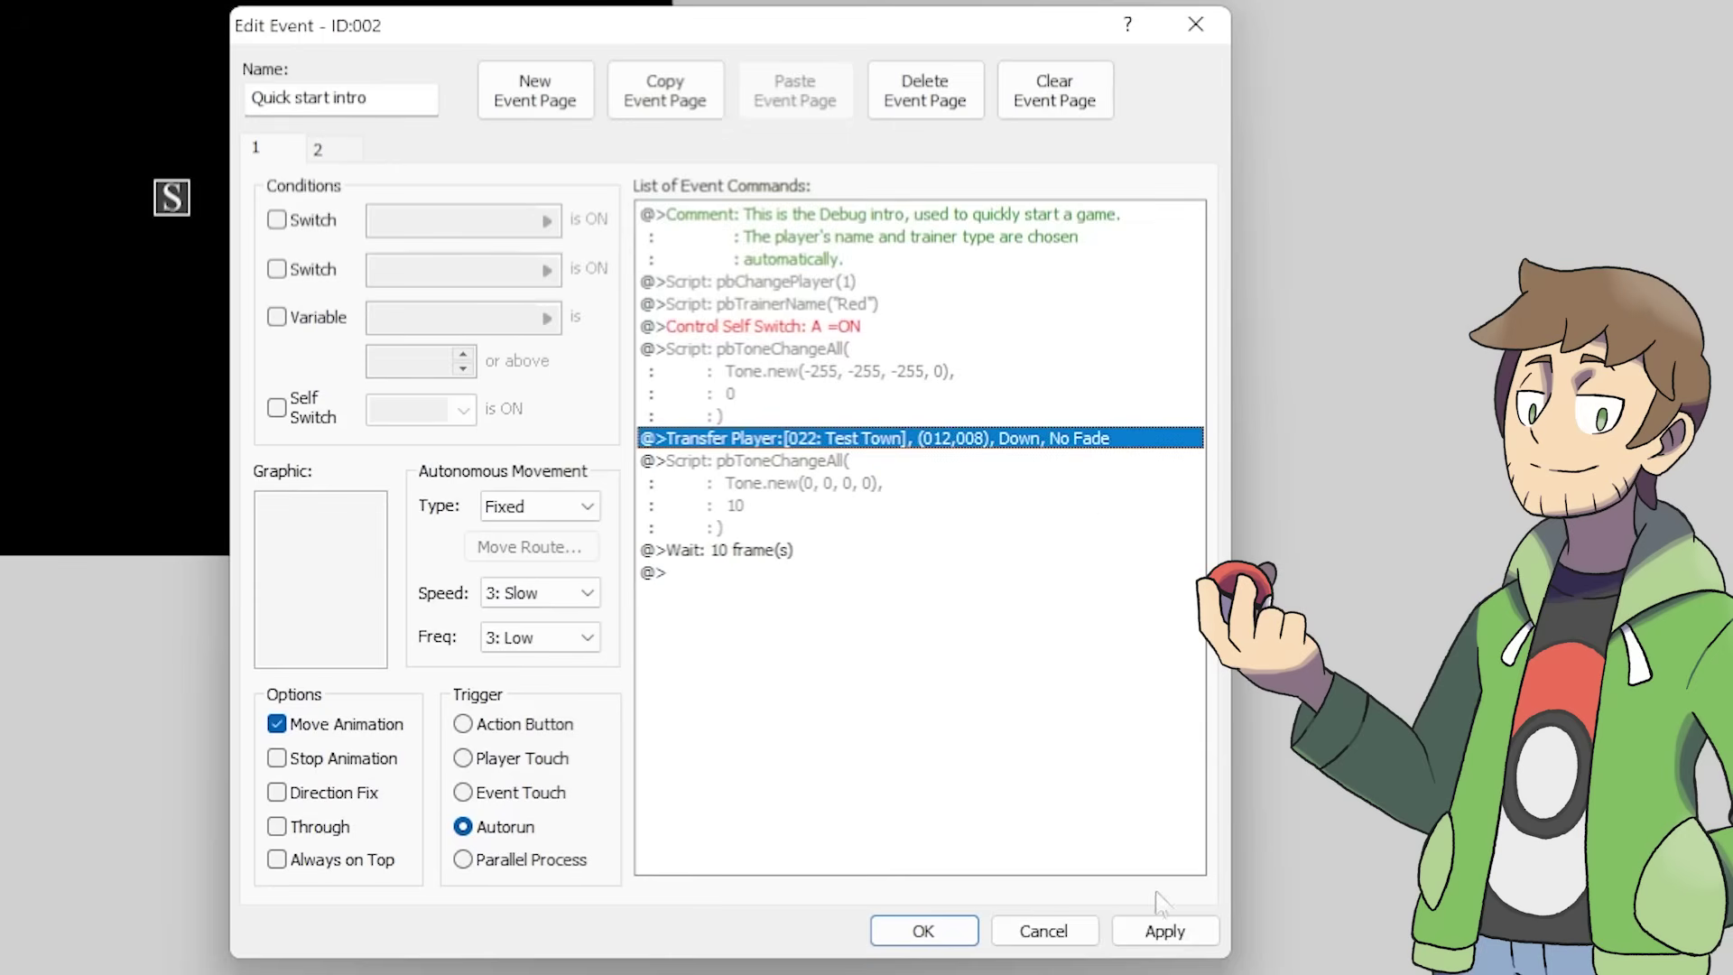
left_click(1165, 932)
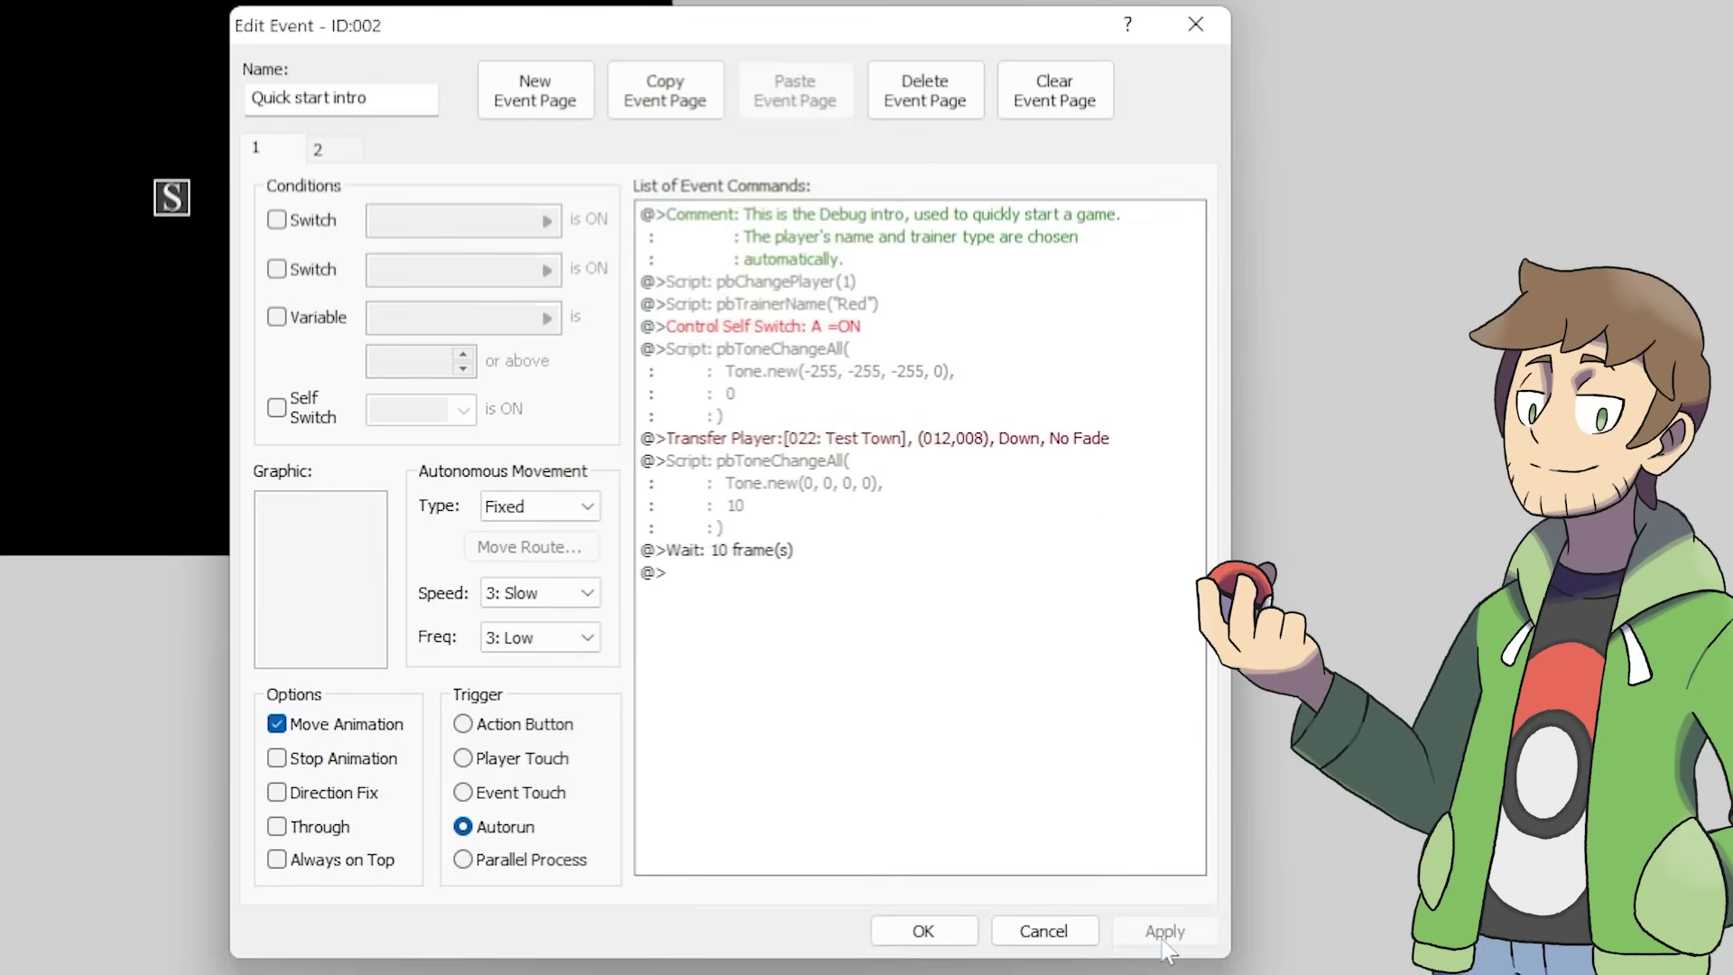
left_click(925, 932)
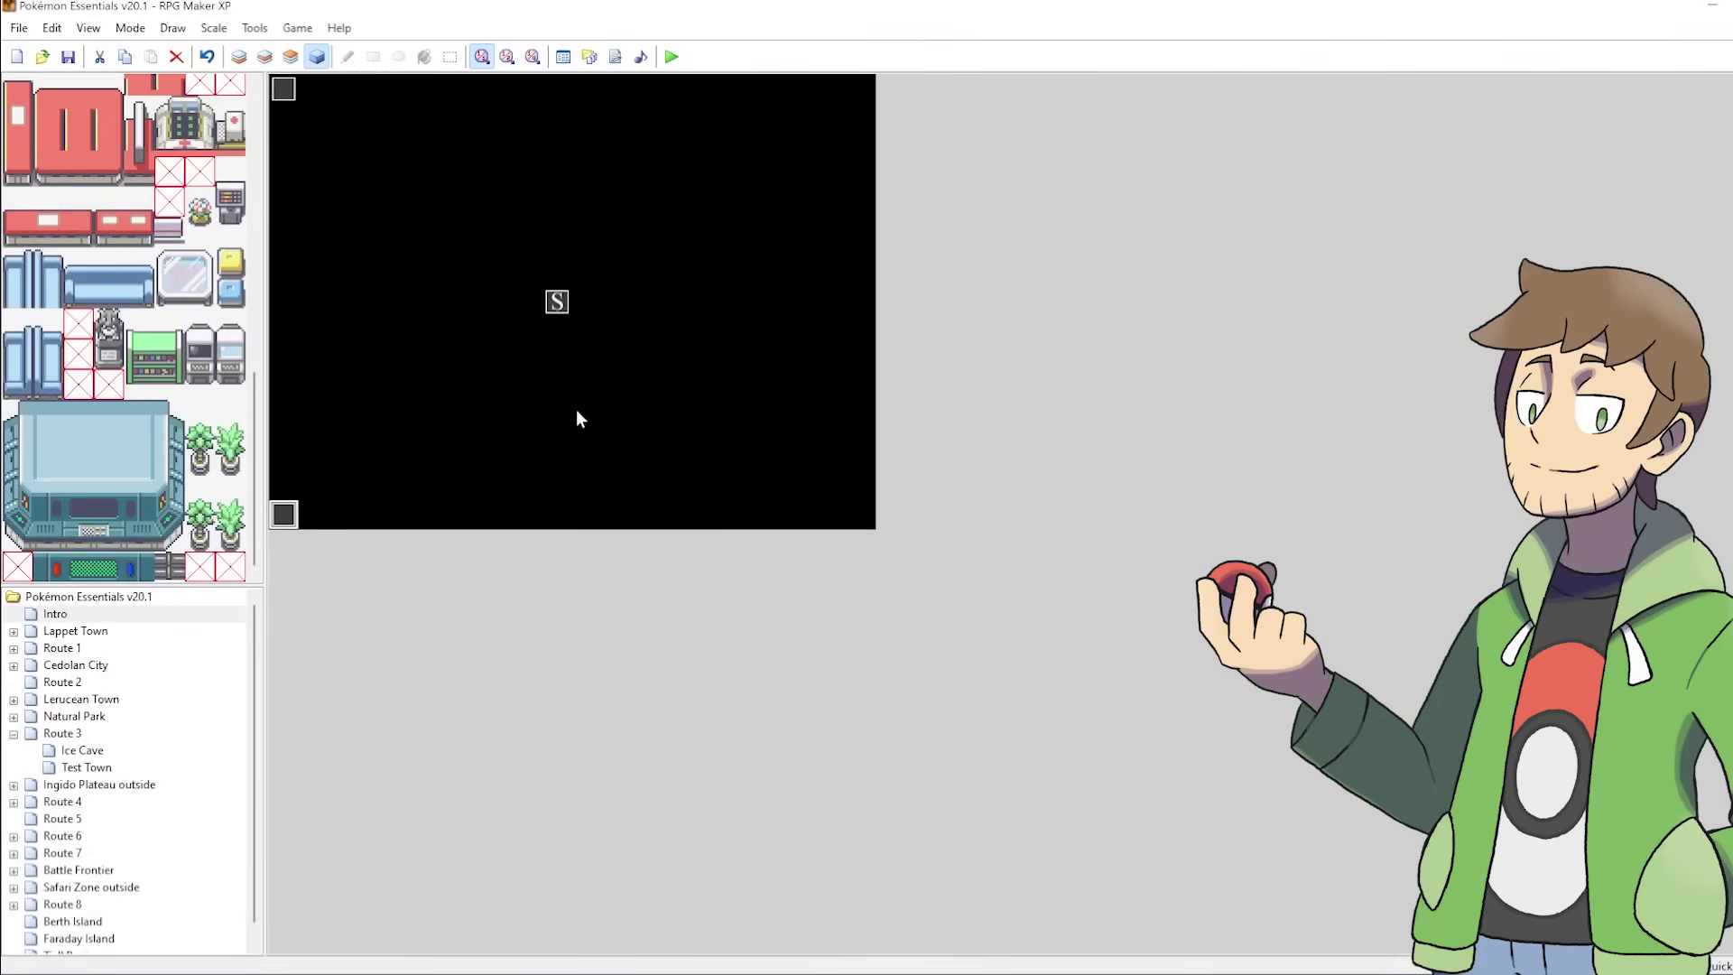
left_click(557, 302)
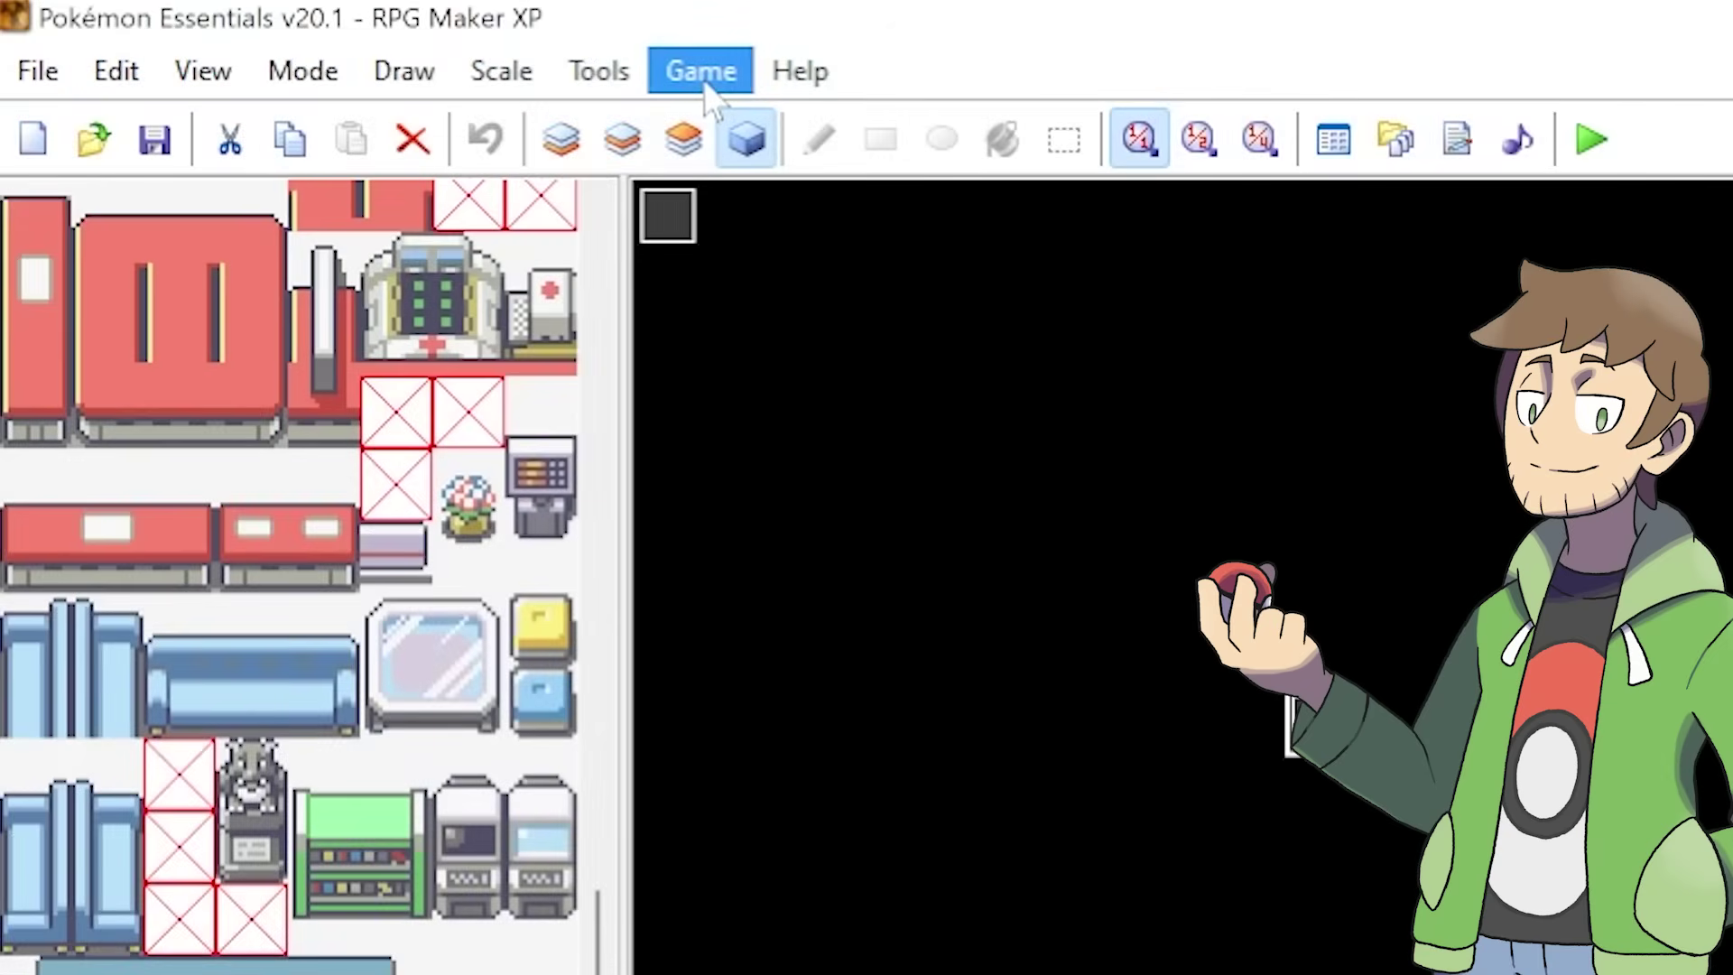
Replace the game title 'Pokémon Essentials v20.1' with 'Thundaga Tutorials v20'
left_click(297, 27)
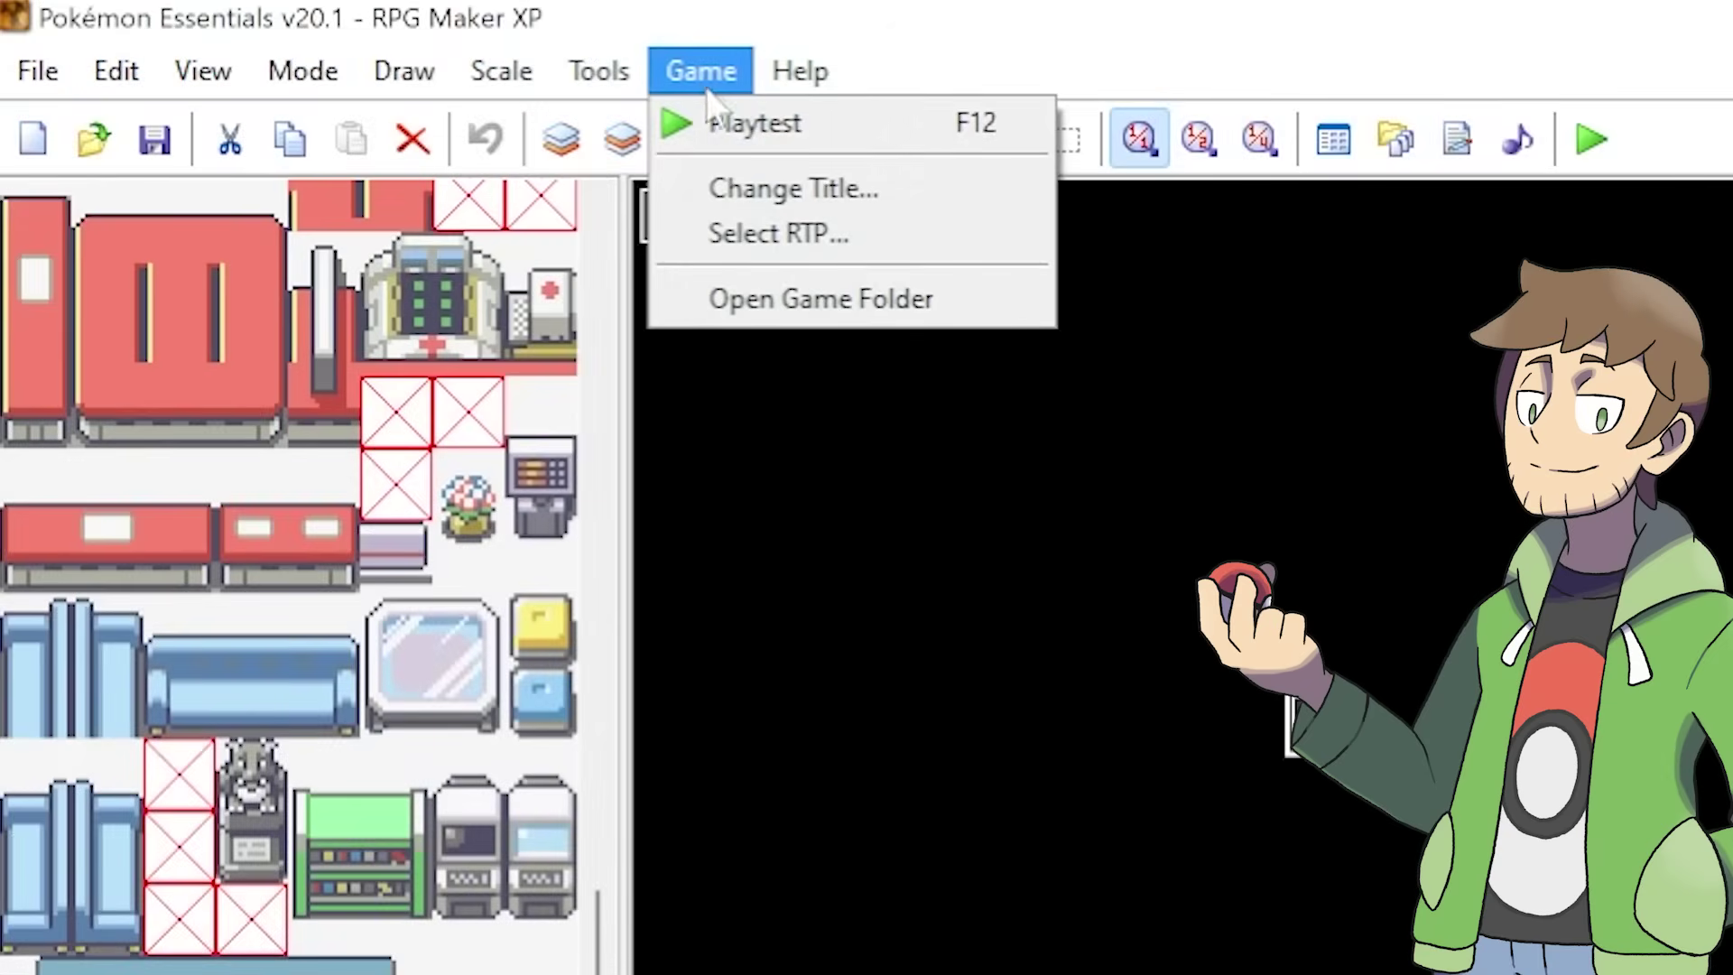
left_click(793, 189)
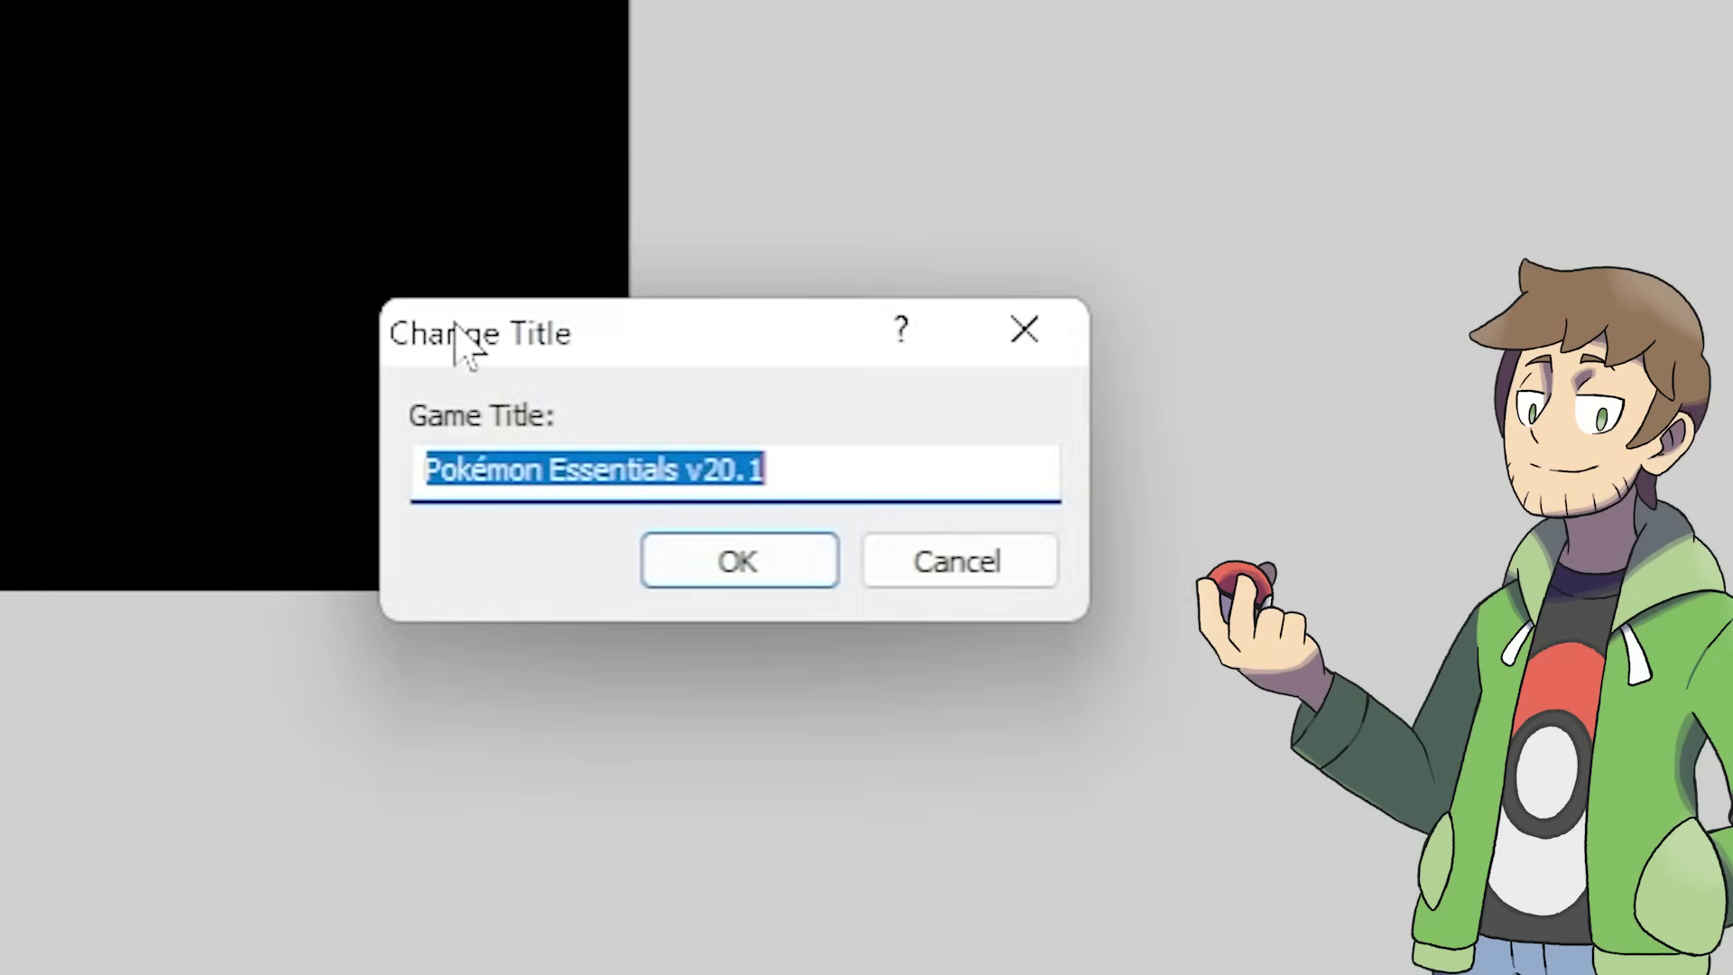
key("End")
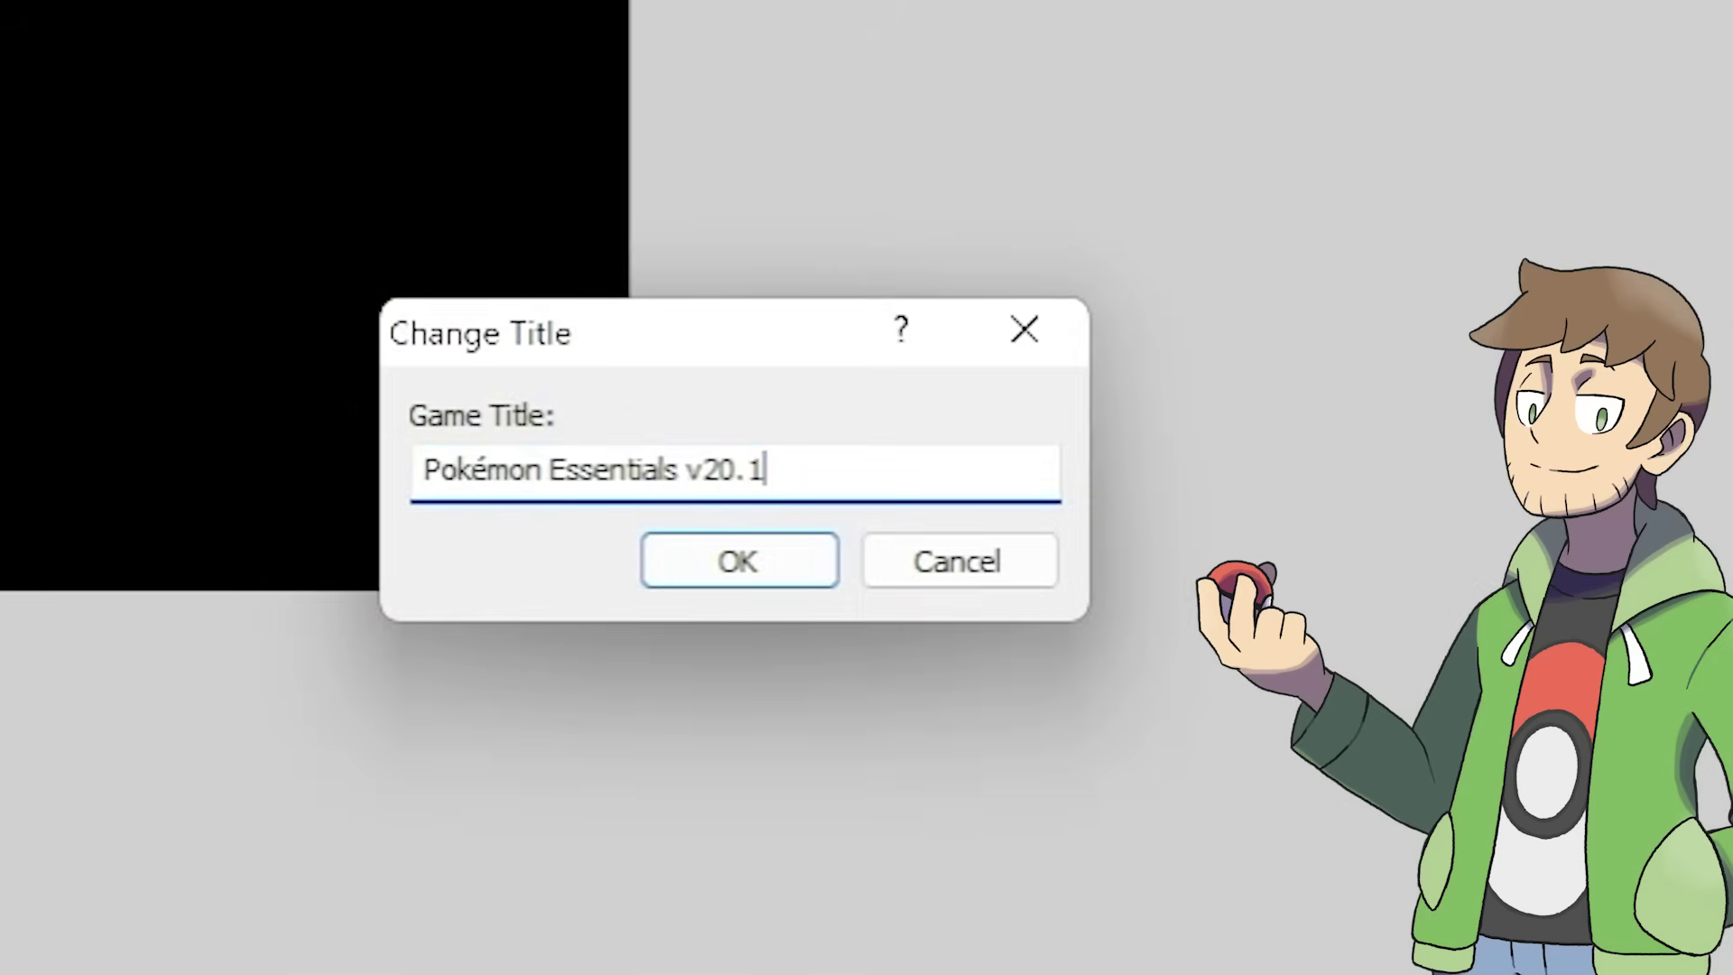
left_click_drag(767, 469, 393, 494)
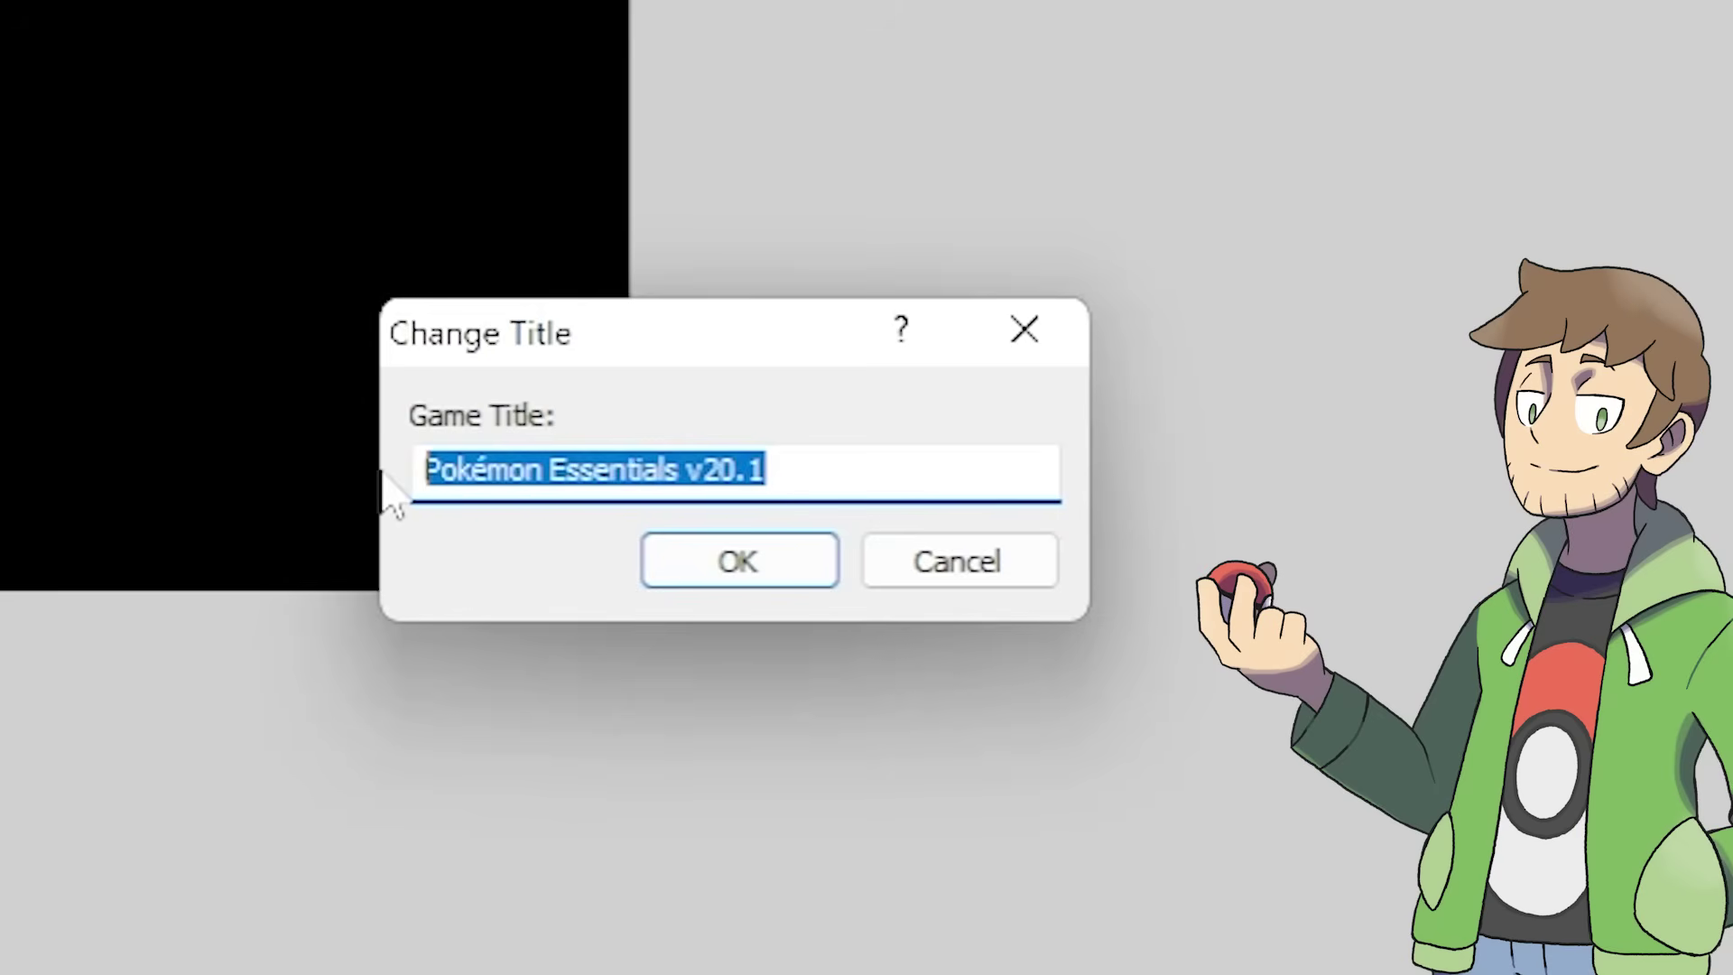
type("Thund")
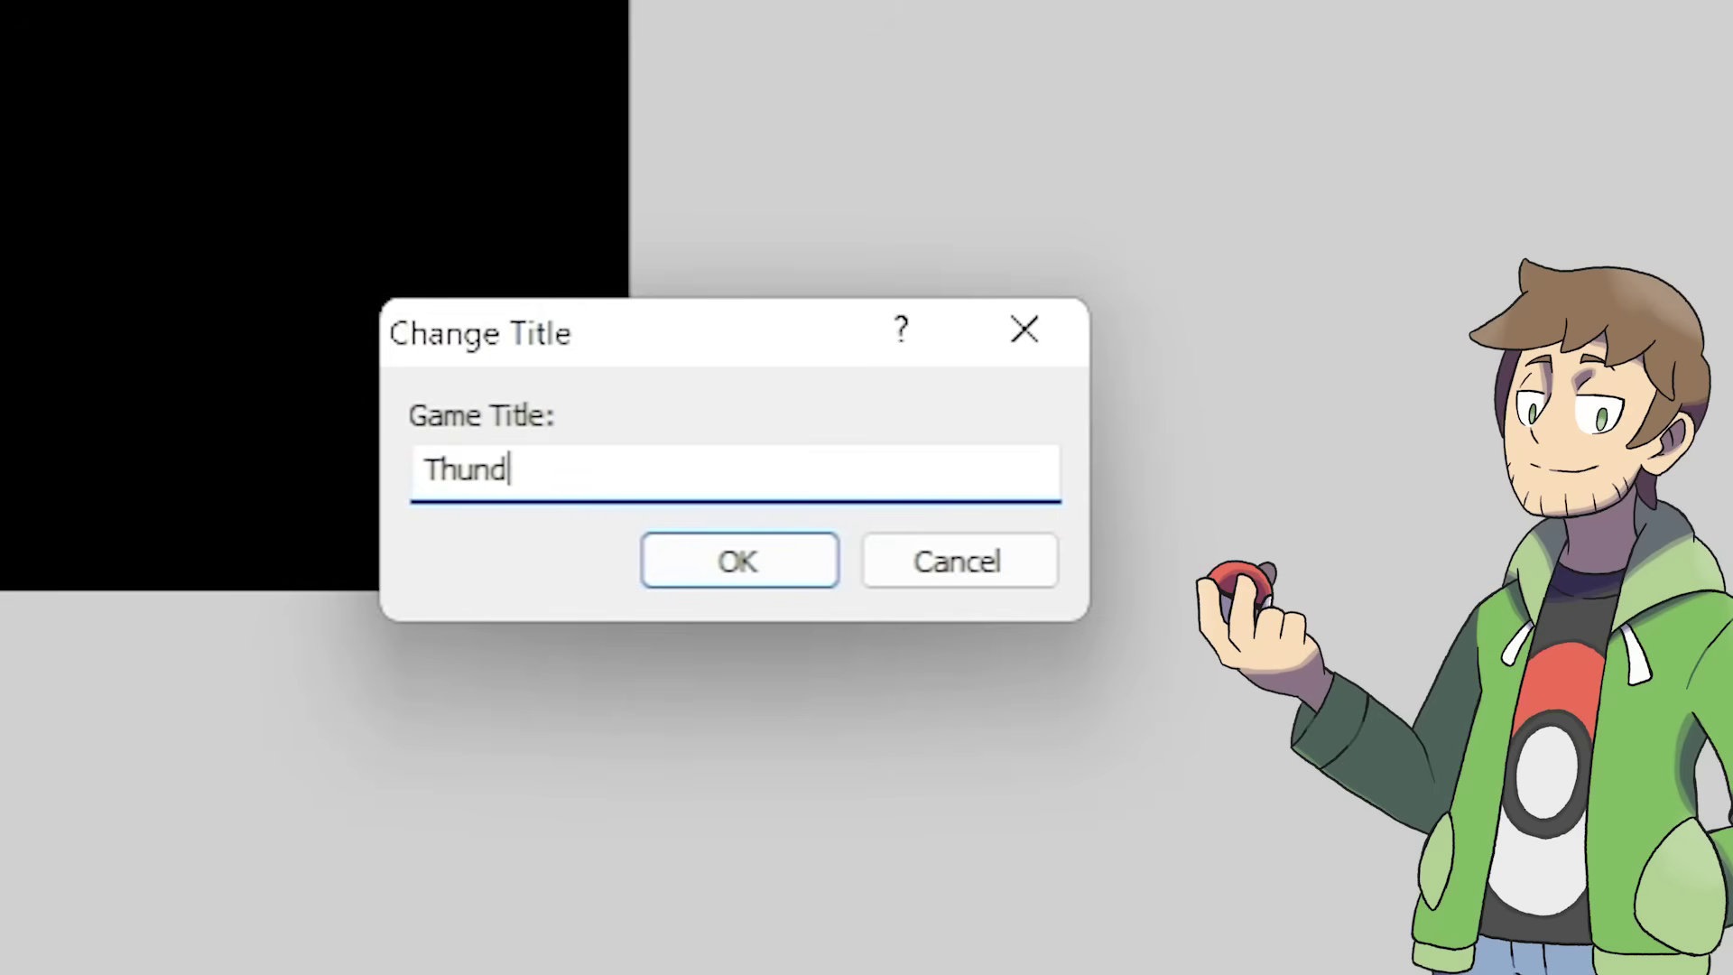
type("aga Tu")
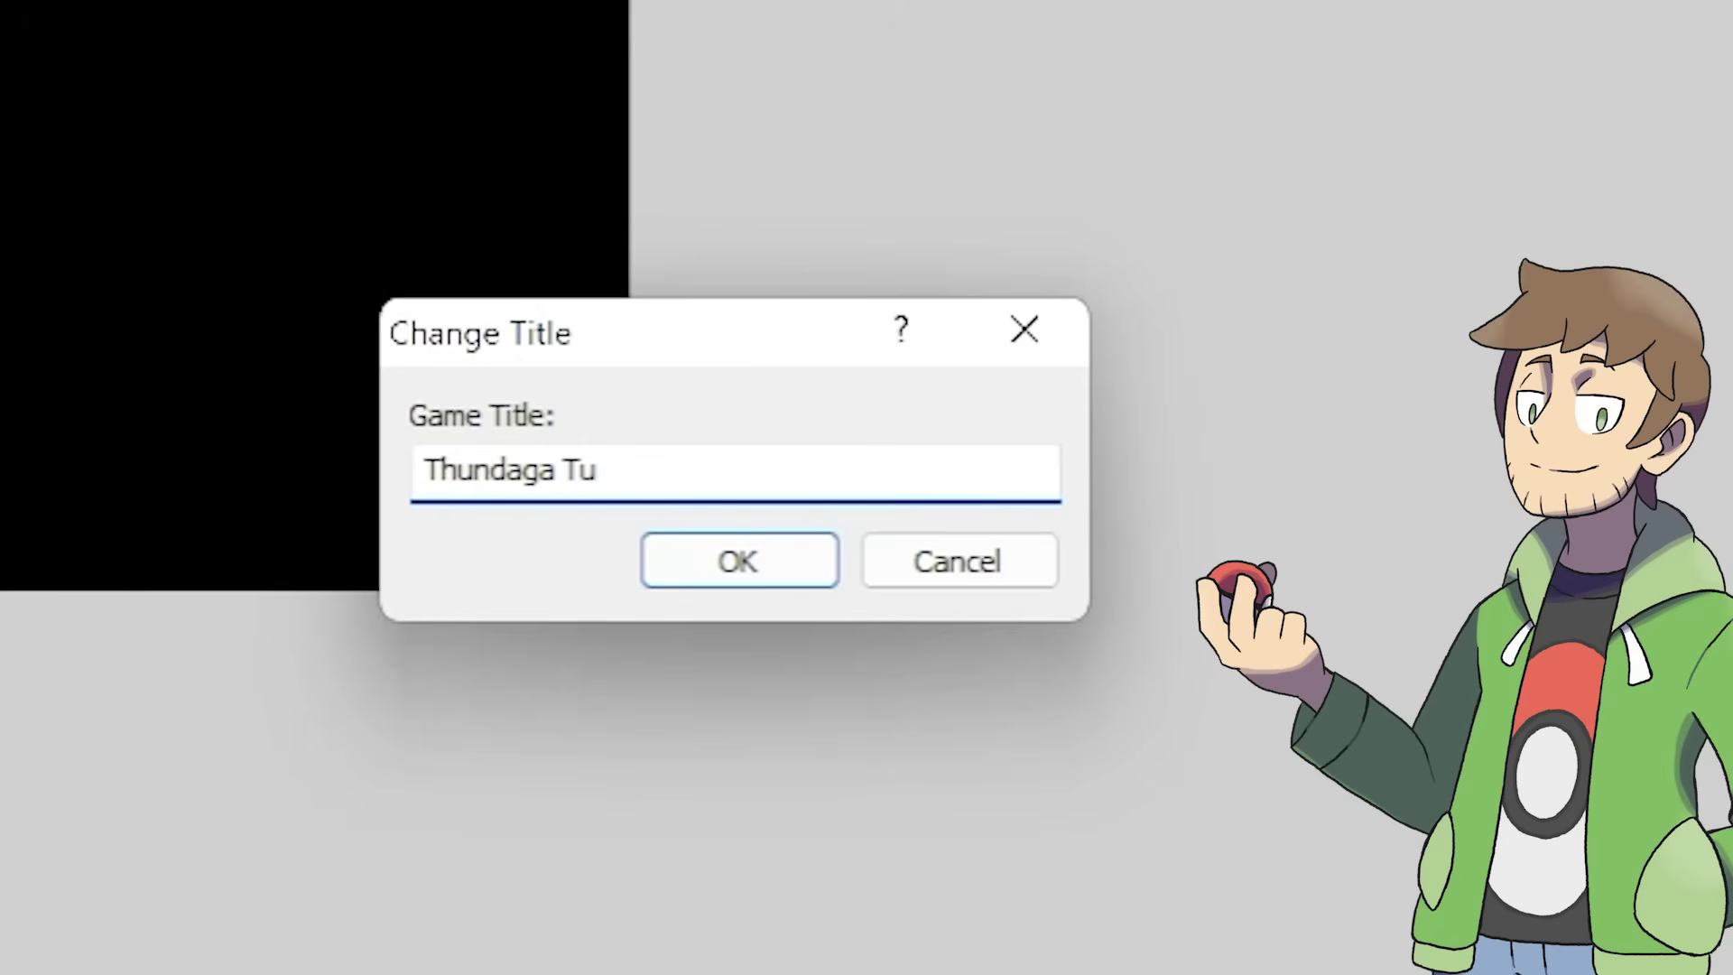
type("torials v")
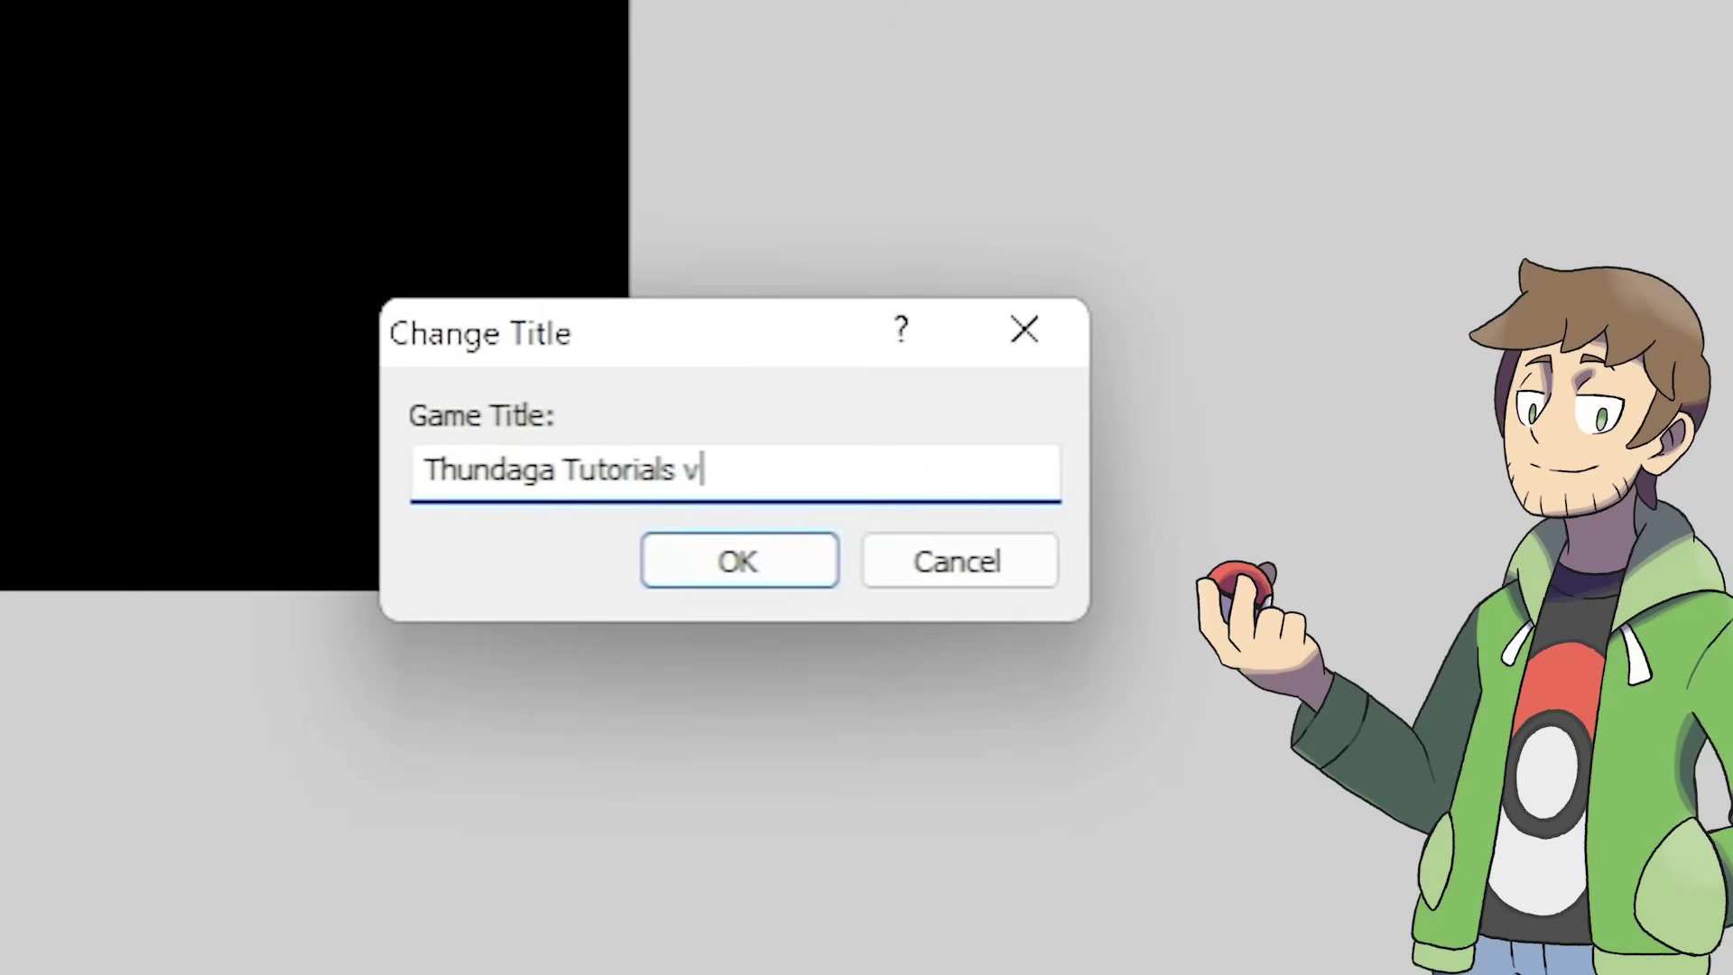
type("20")
left_click(740, 561)
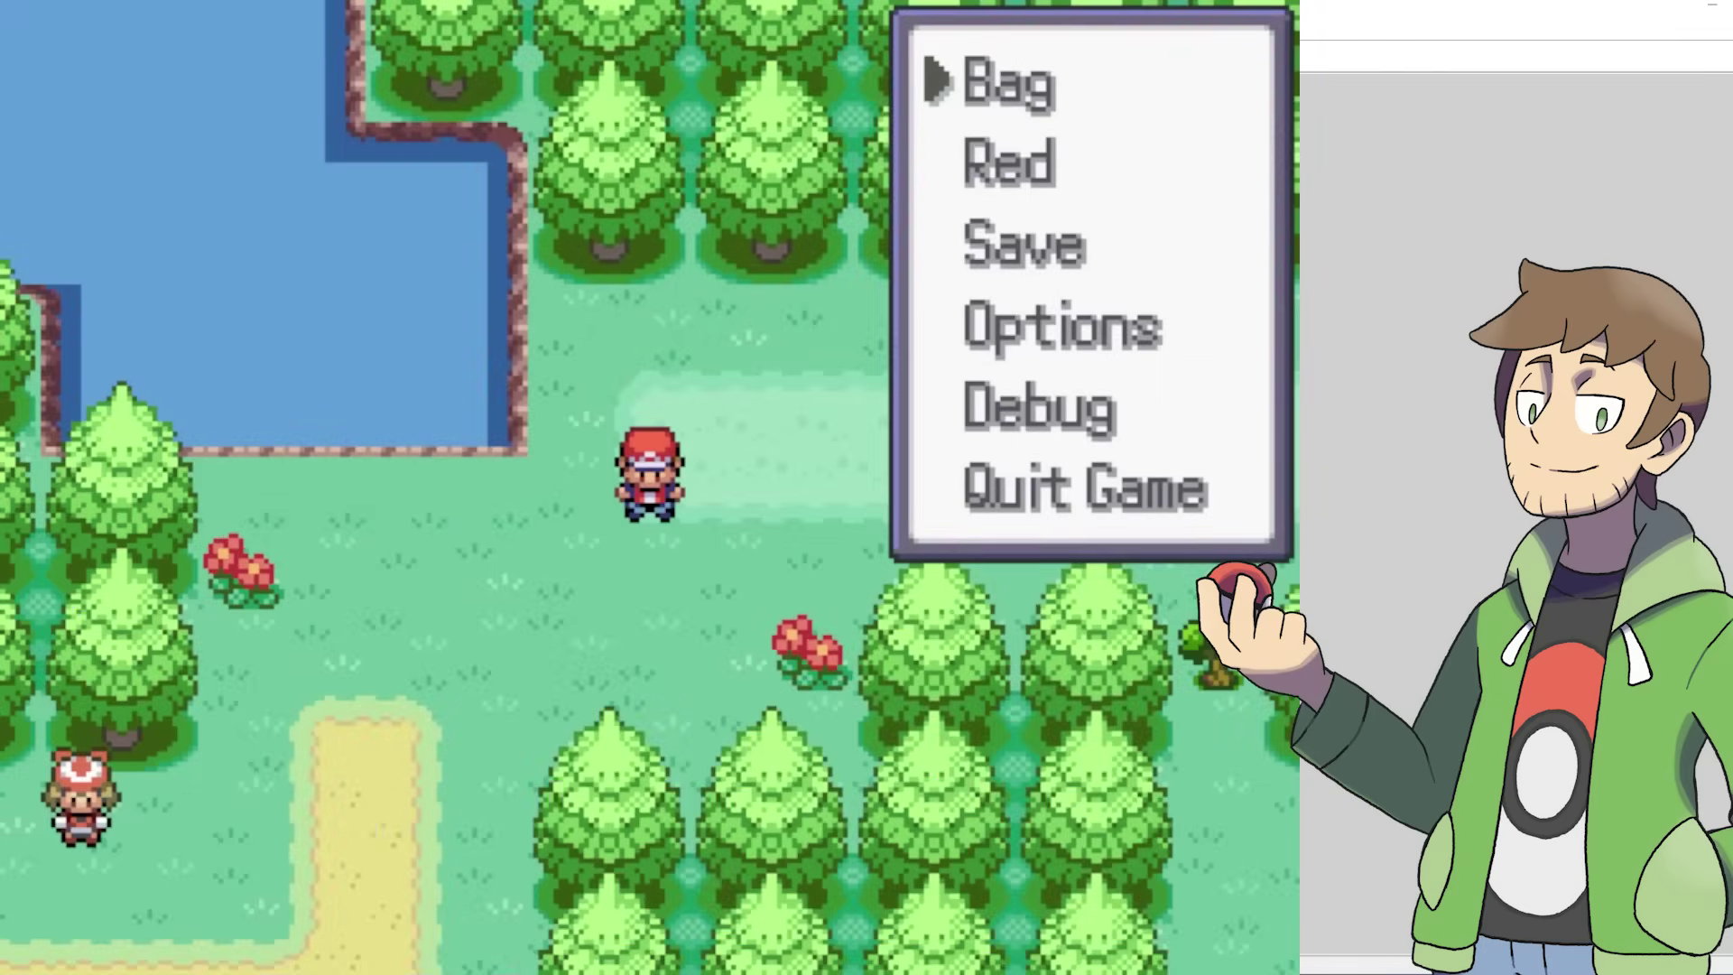
Enter the Debug option from the pause menu and browse its categories
key("Down")
key("Down")
key("Down")
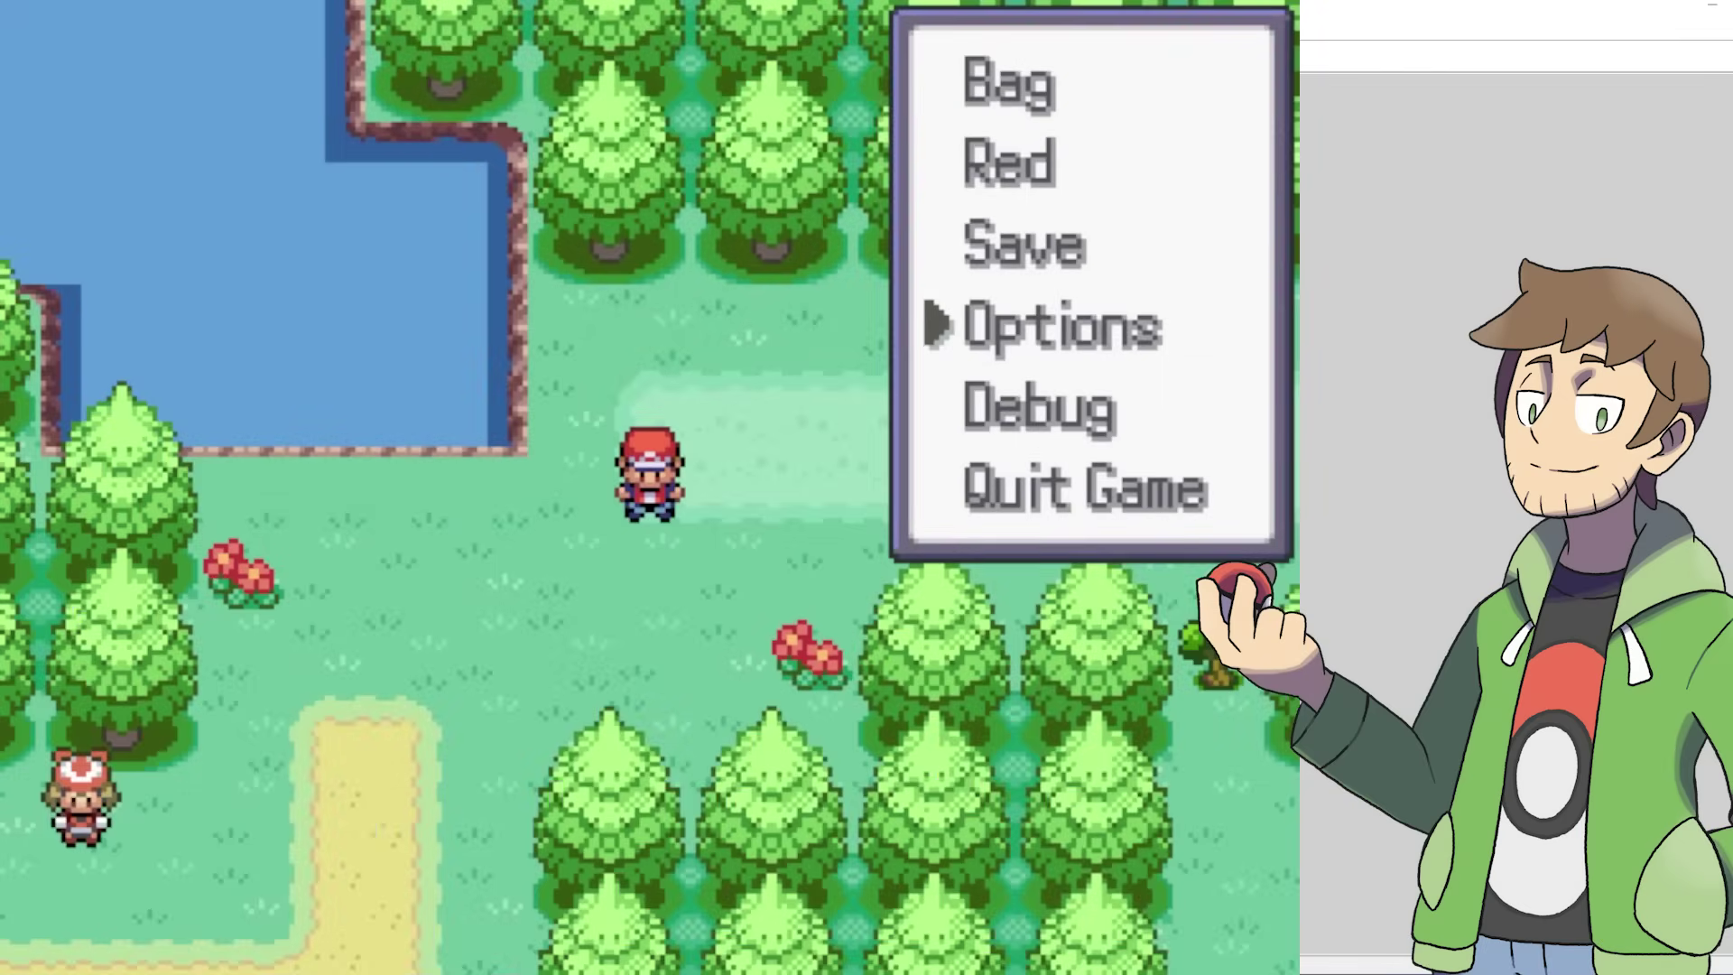
key("Down")
key("Return")
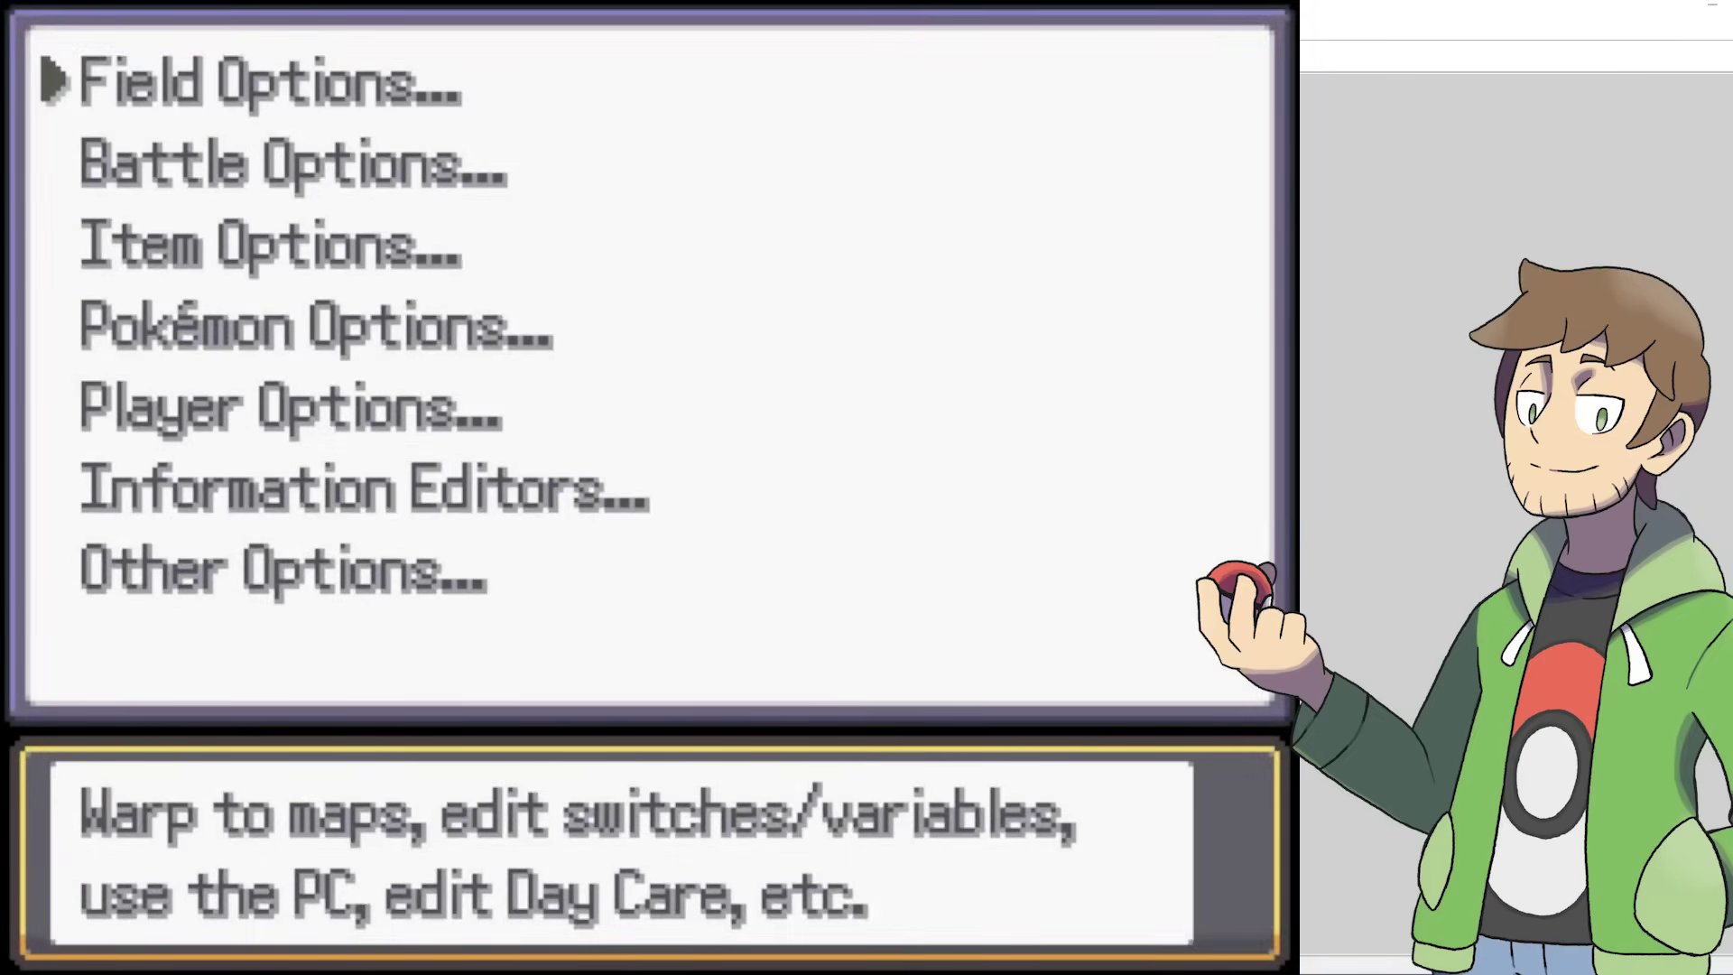
key("Down")
key("Down")
key("Down")
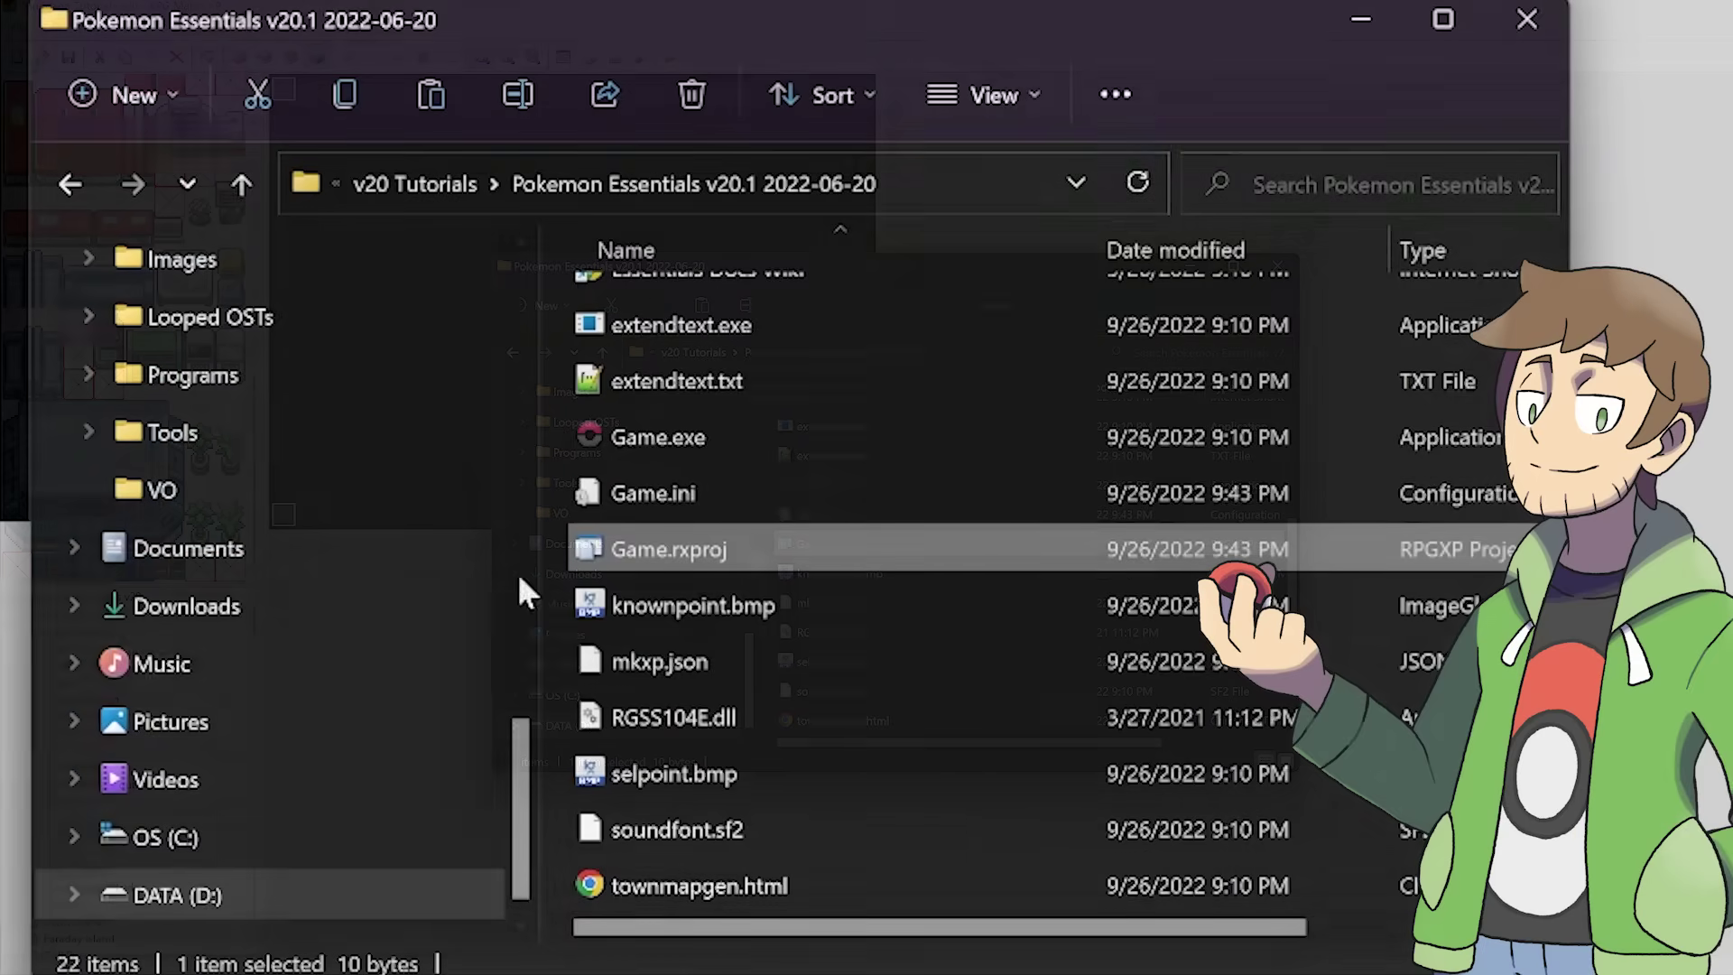
Select Game.exe in the Pokemon Essentials v20.1 project folder
left_click(676, 436)
mouse_move(659, 438)
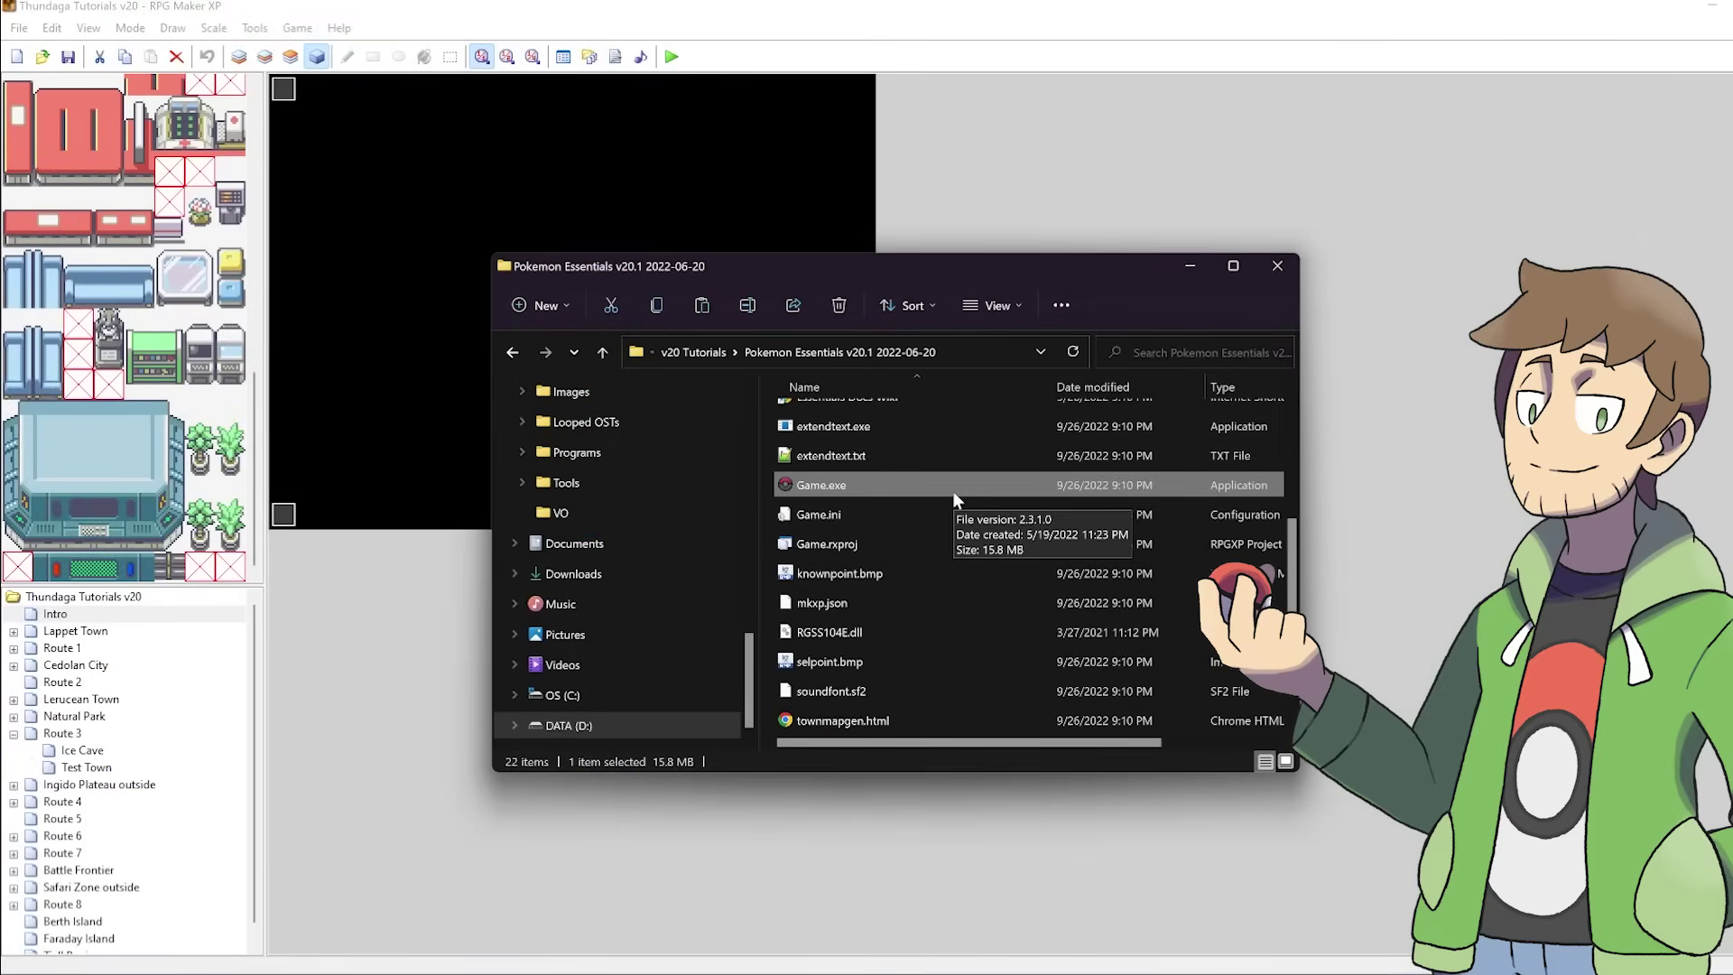
Return to RPG Maker XP and launch a playtest of Thundaga Tutorials v20
left_click(625, 198)
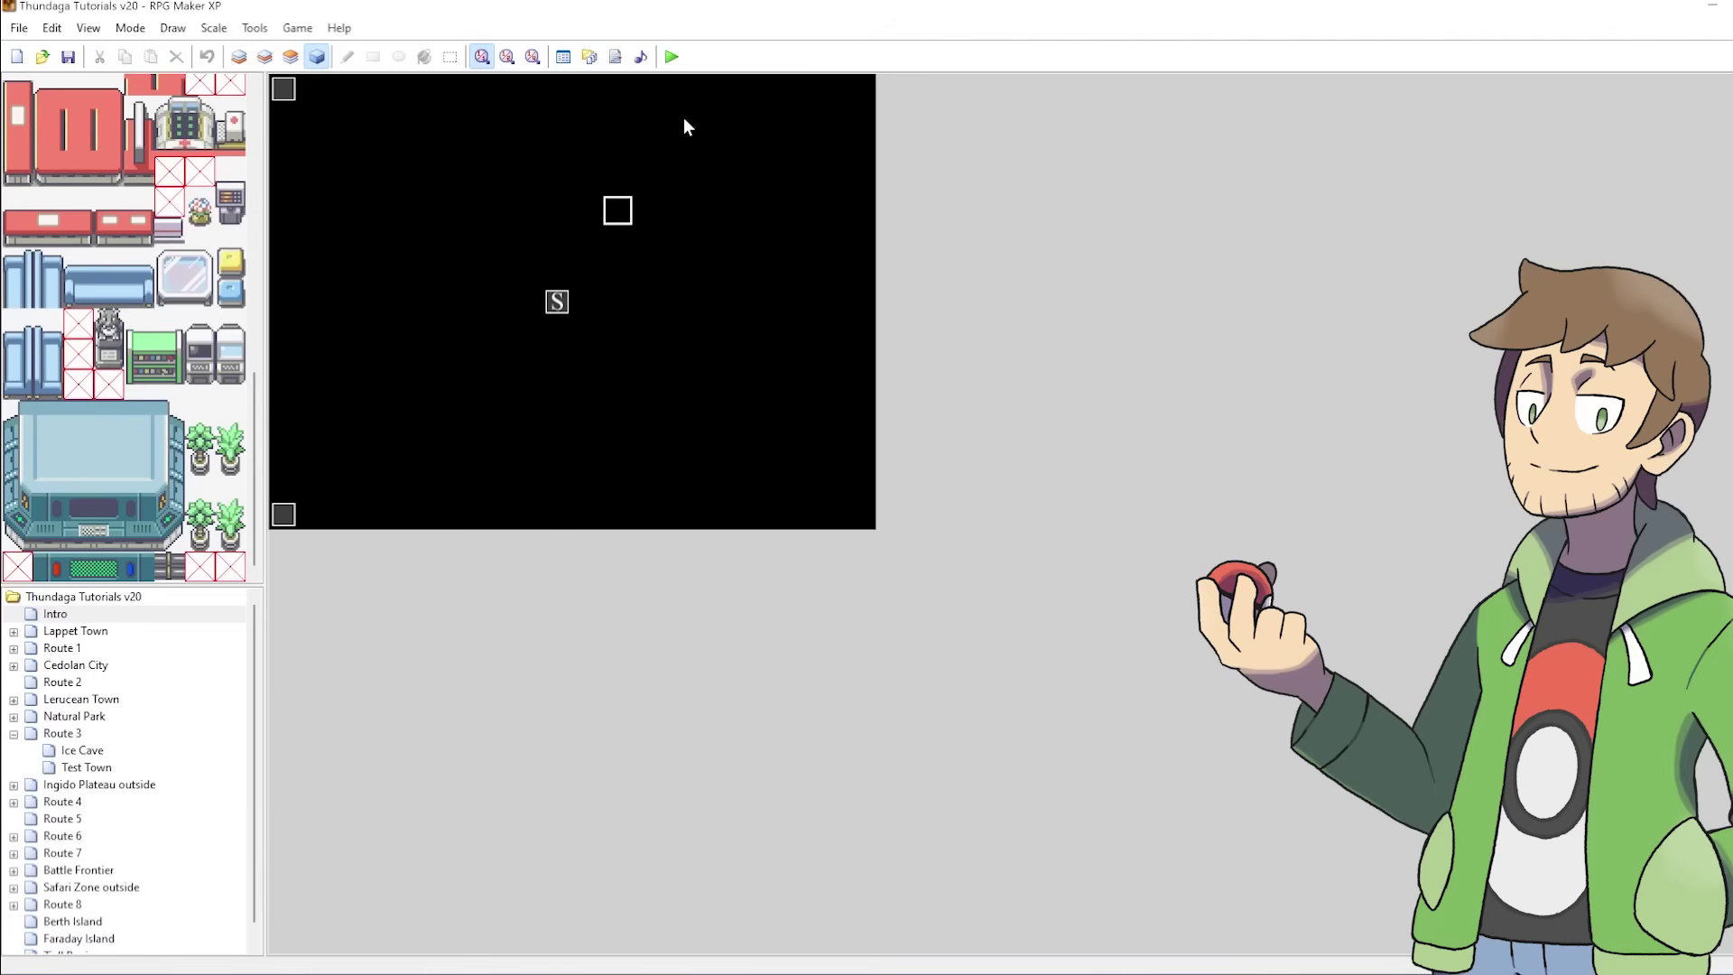
left_click(671, 58)
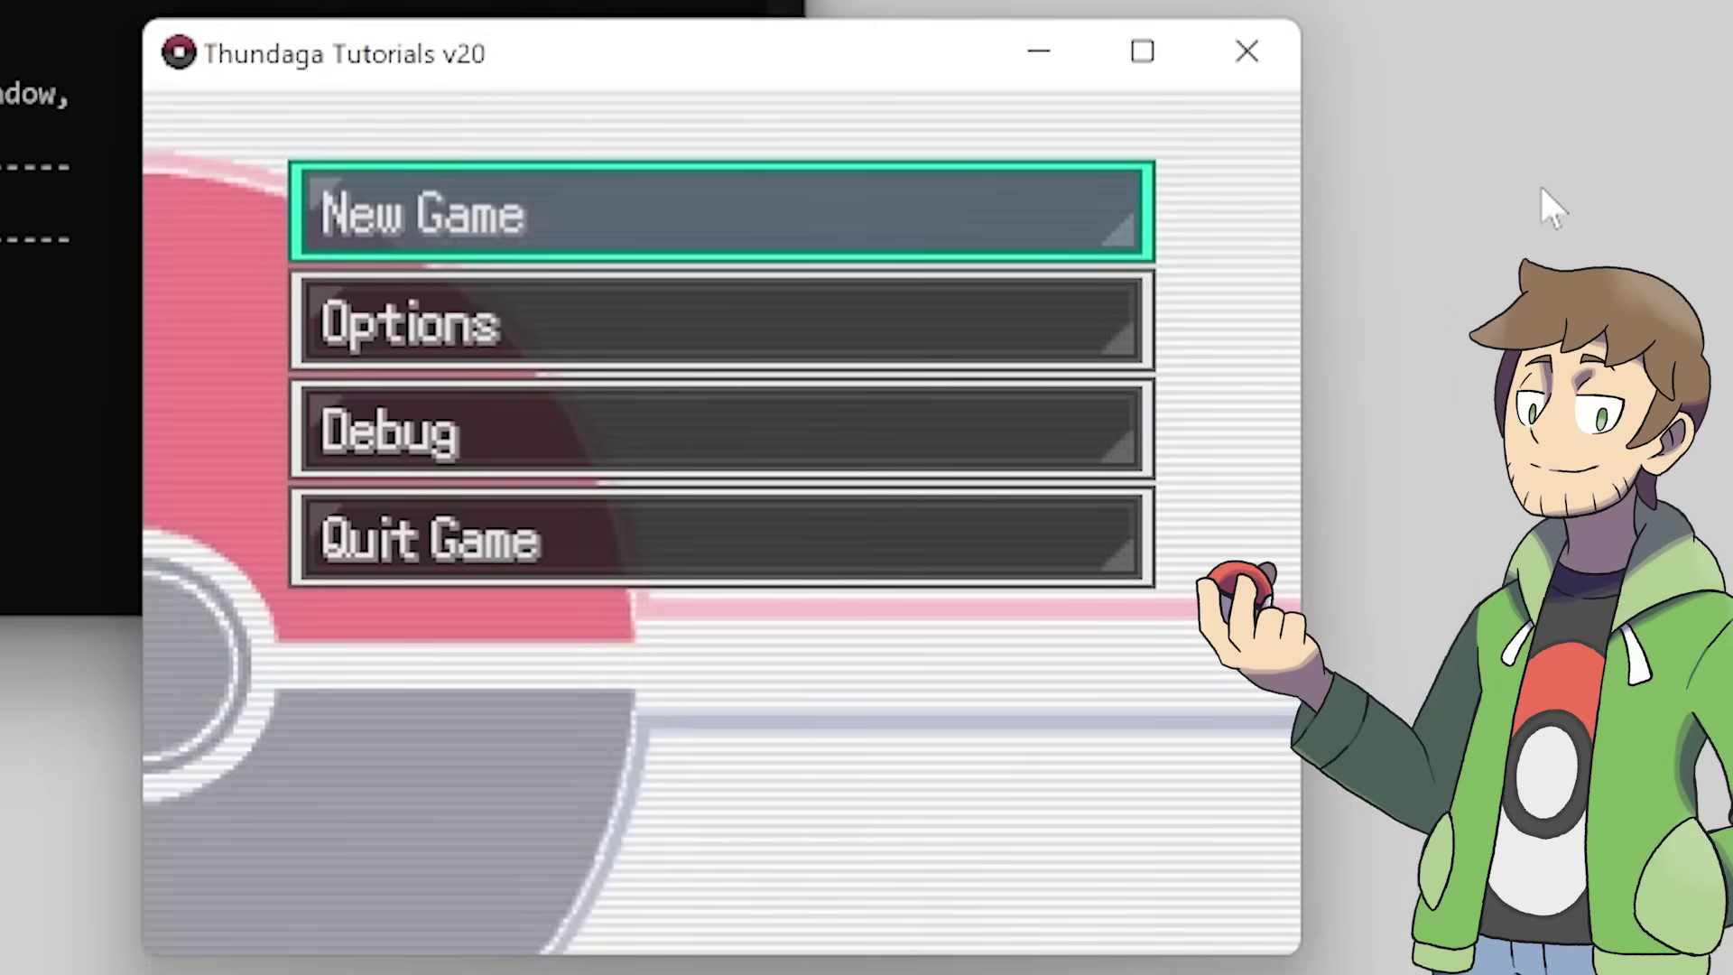
Start a New Game and walk the player around Test Town's houses
key("Return")
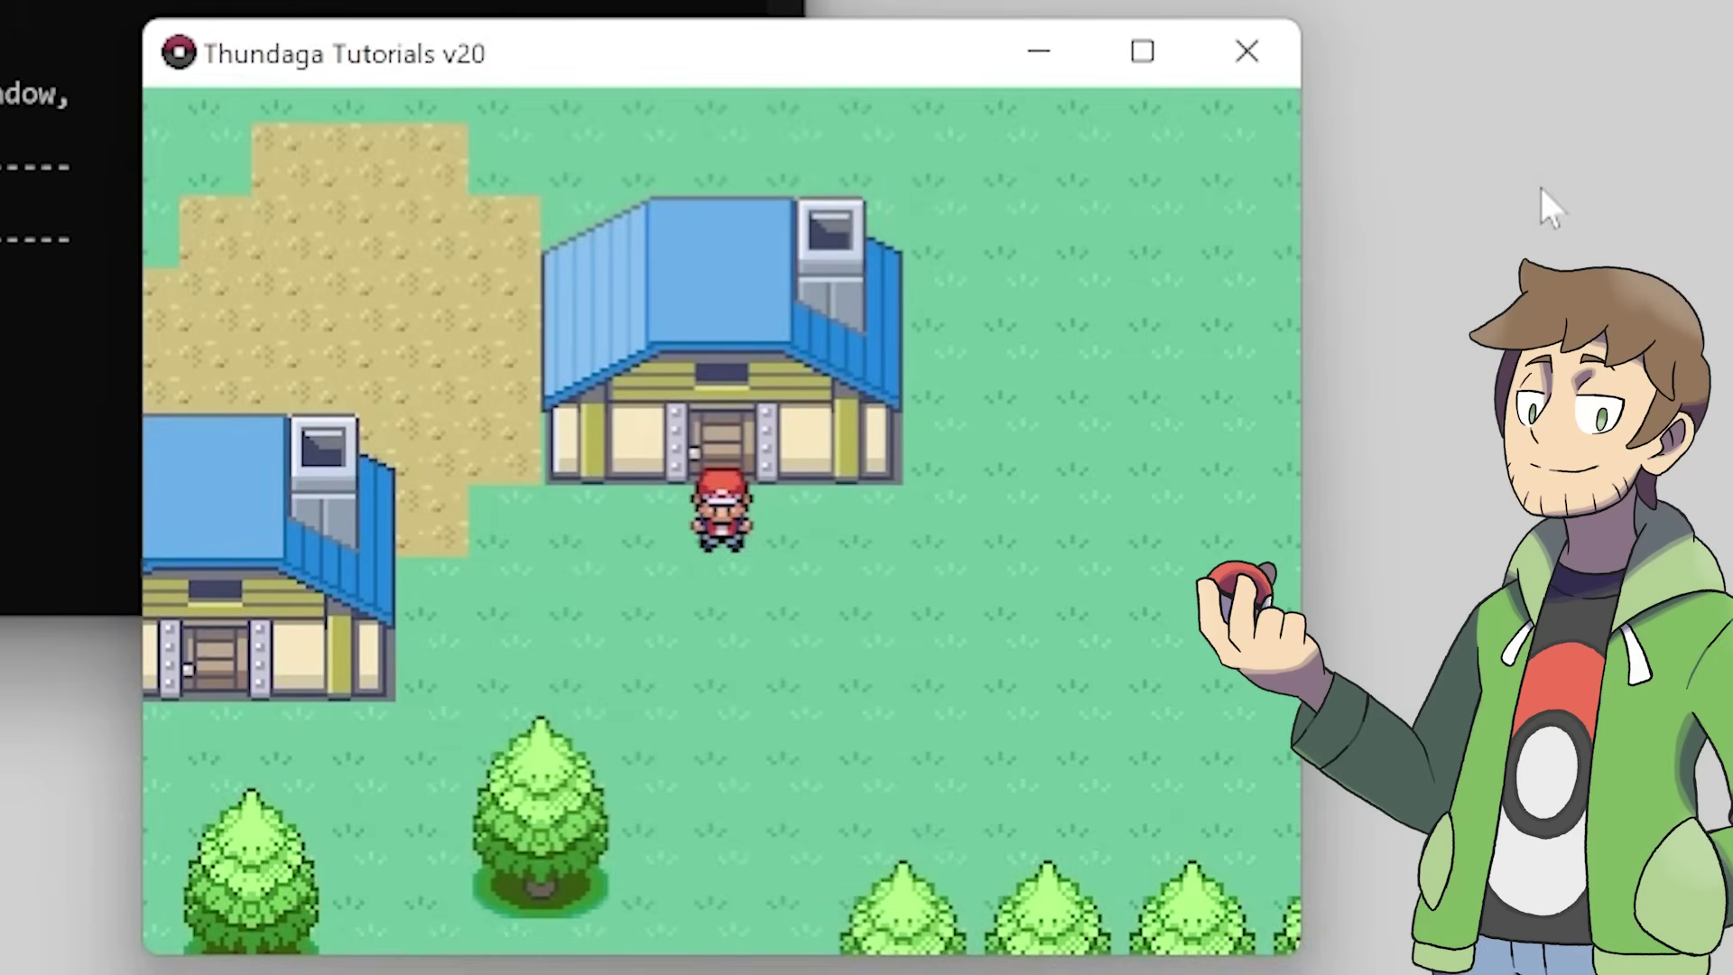
key("Down")
key("Down")
key("Down")
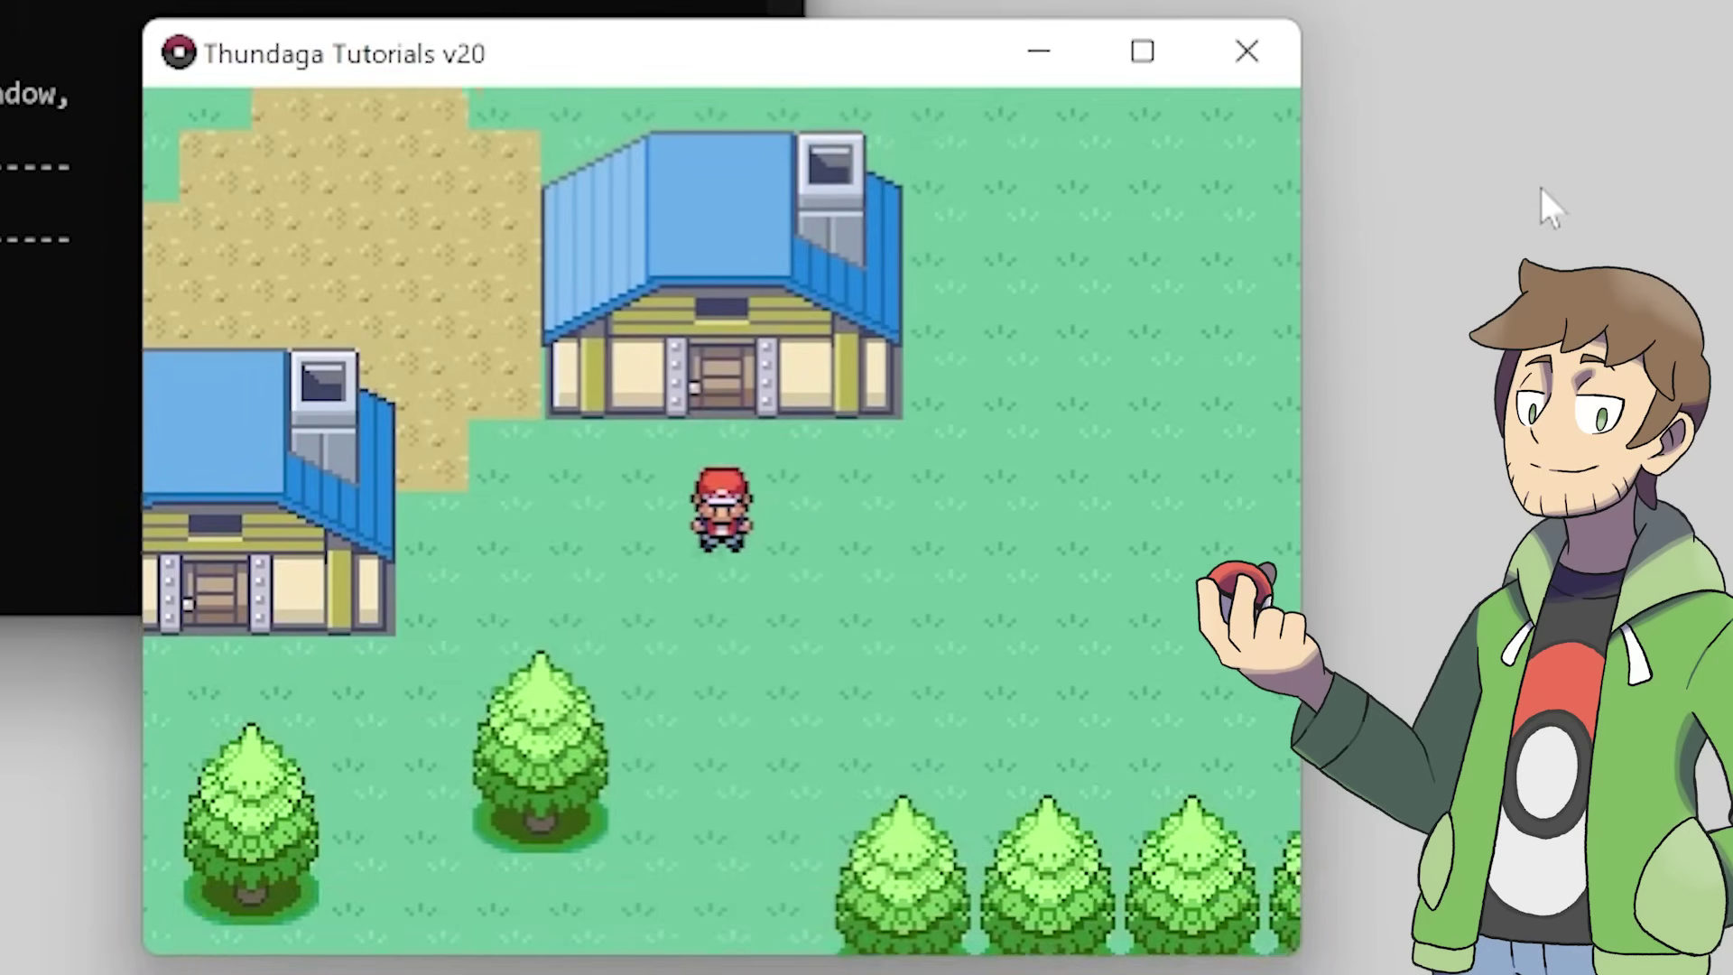
key("Right")
key("Right")
key("Right")
key("Right")
key("Right")
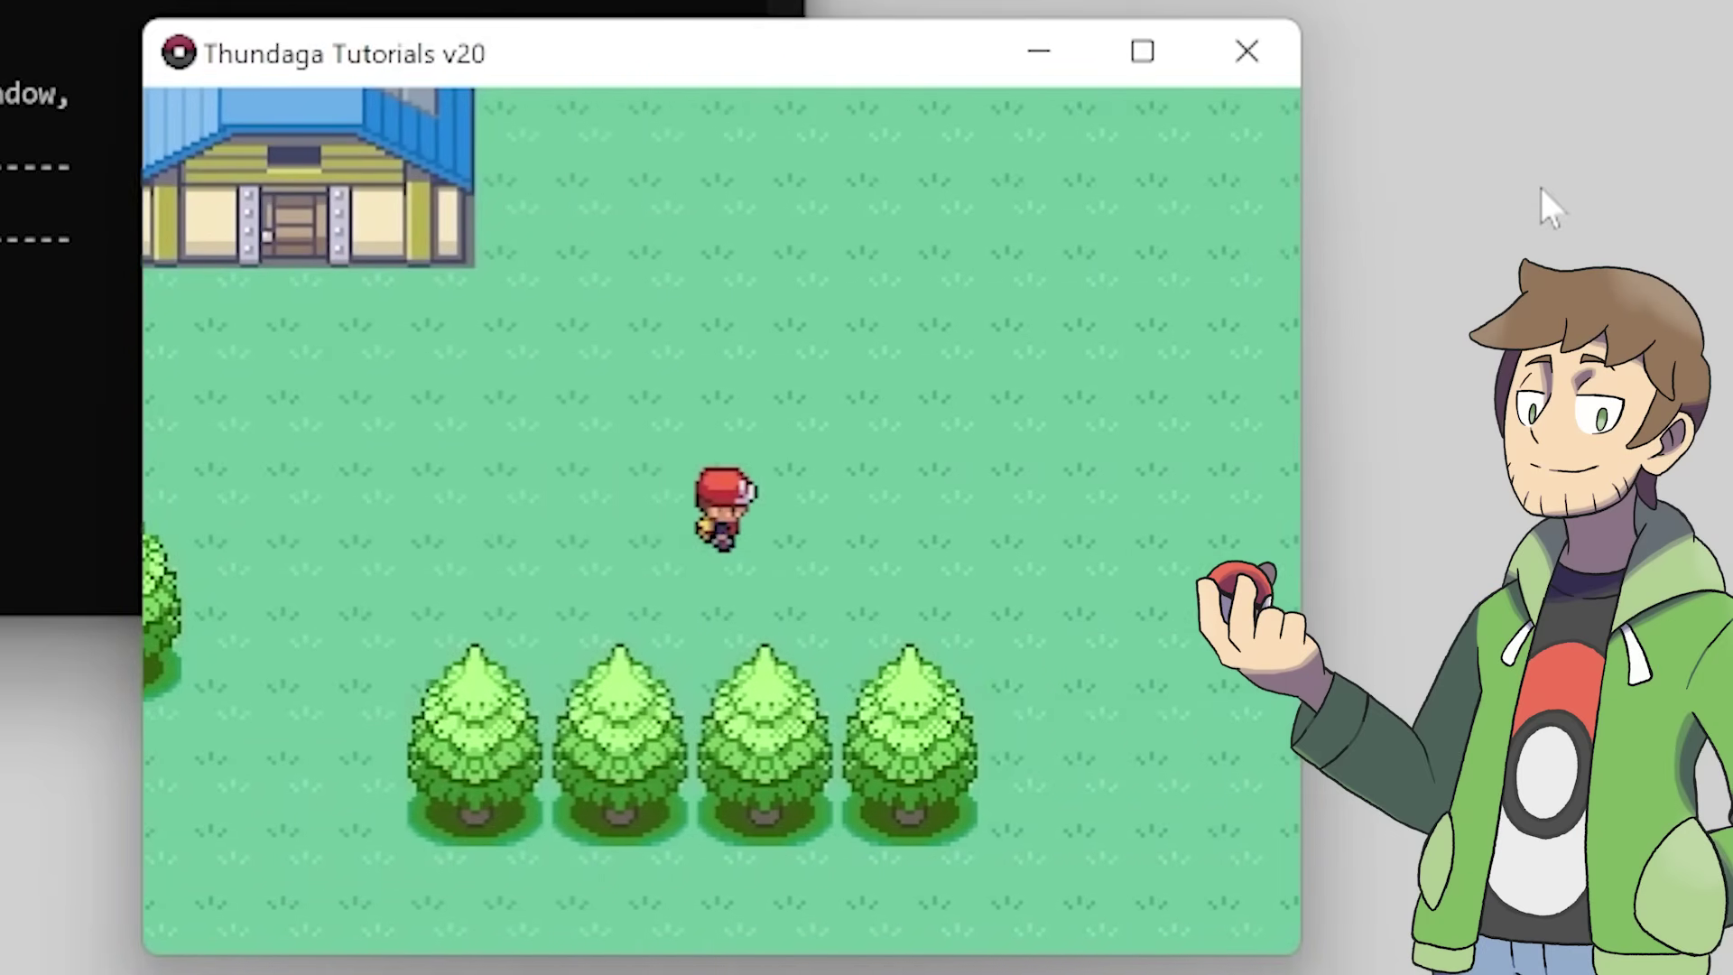
key("Up")
key("Up")
key("Up")
key("Up")
key("Left")
key("Left")
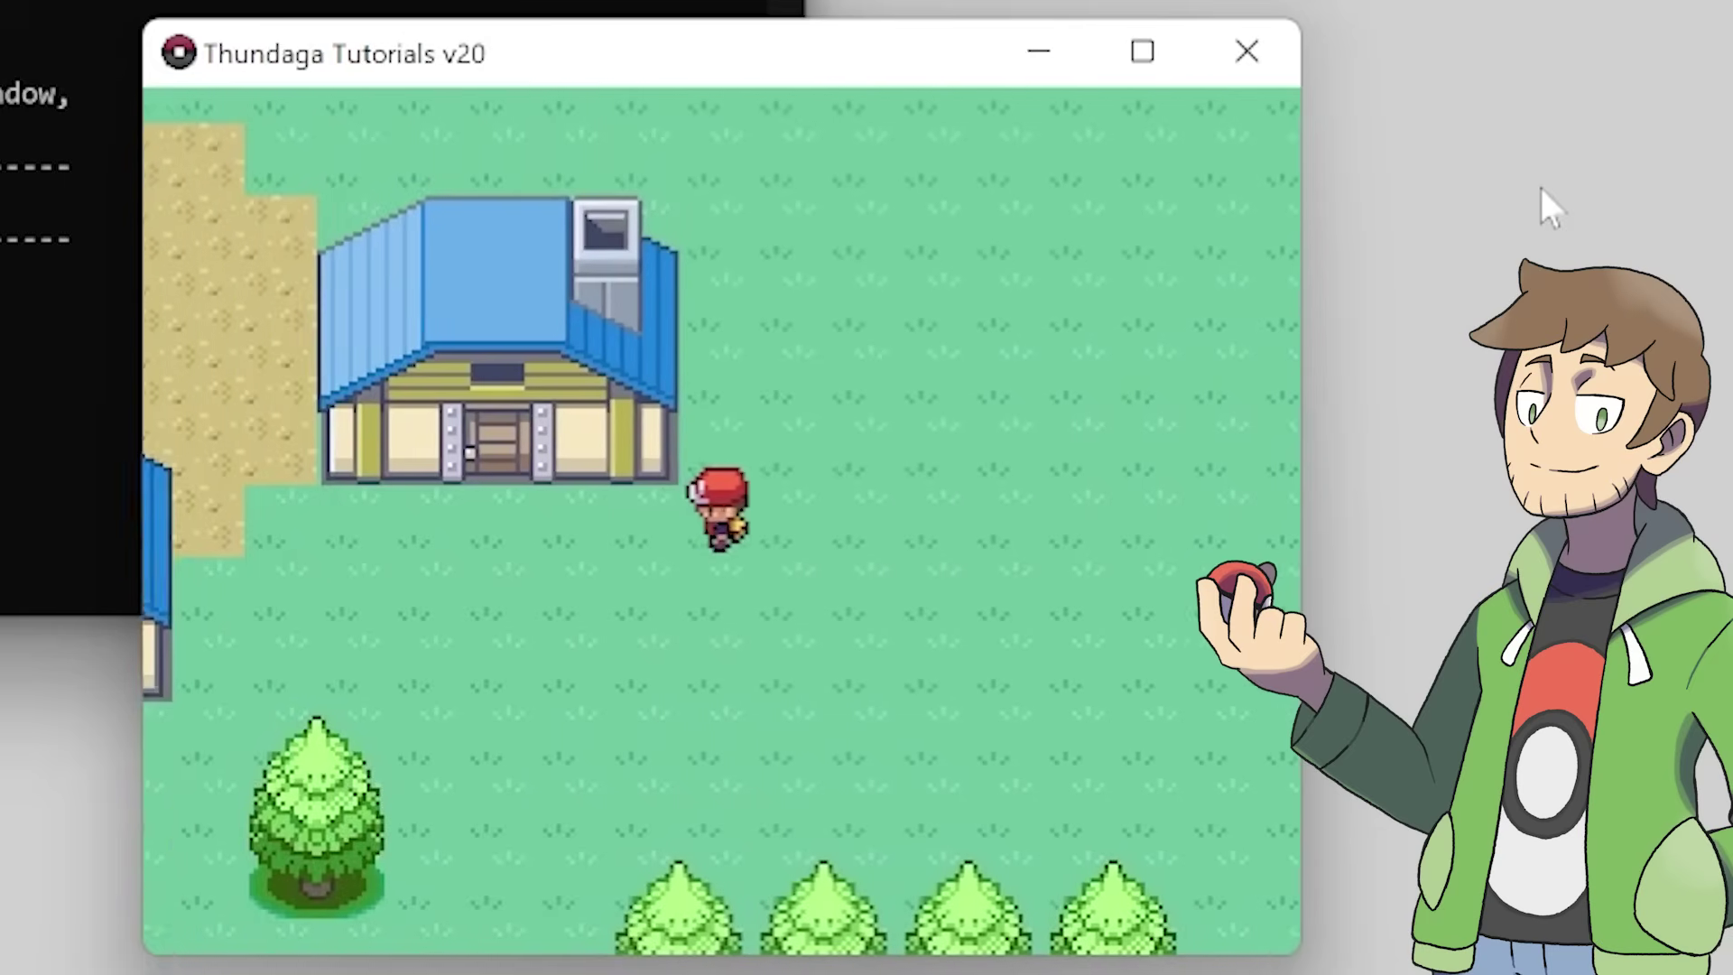
key("Left")
key("Left")
key("Left")
key("Up")
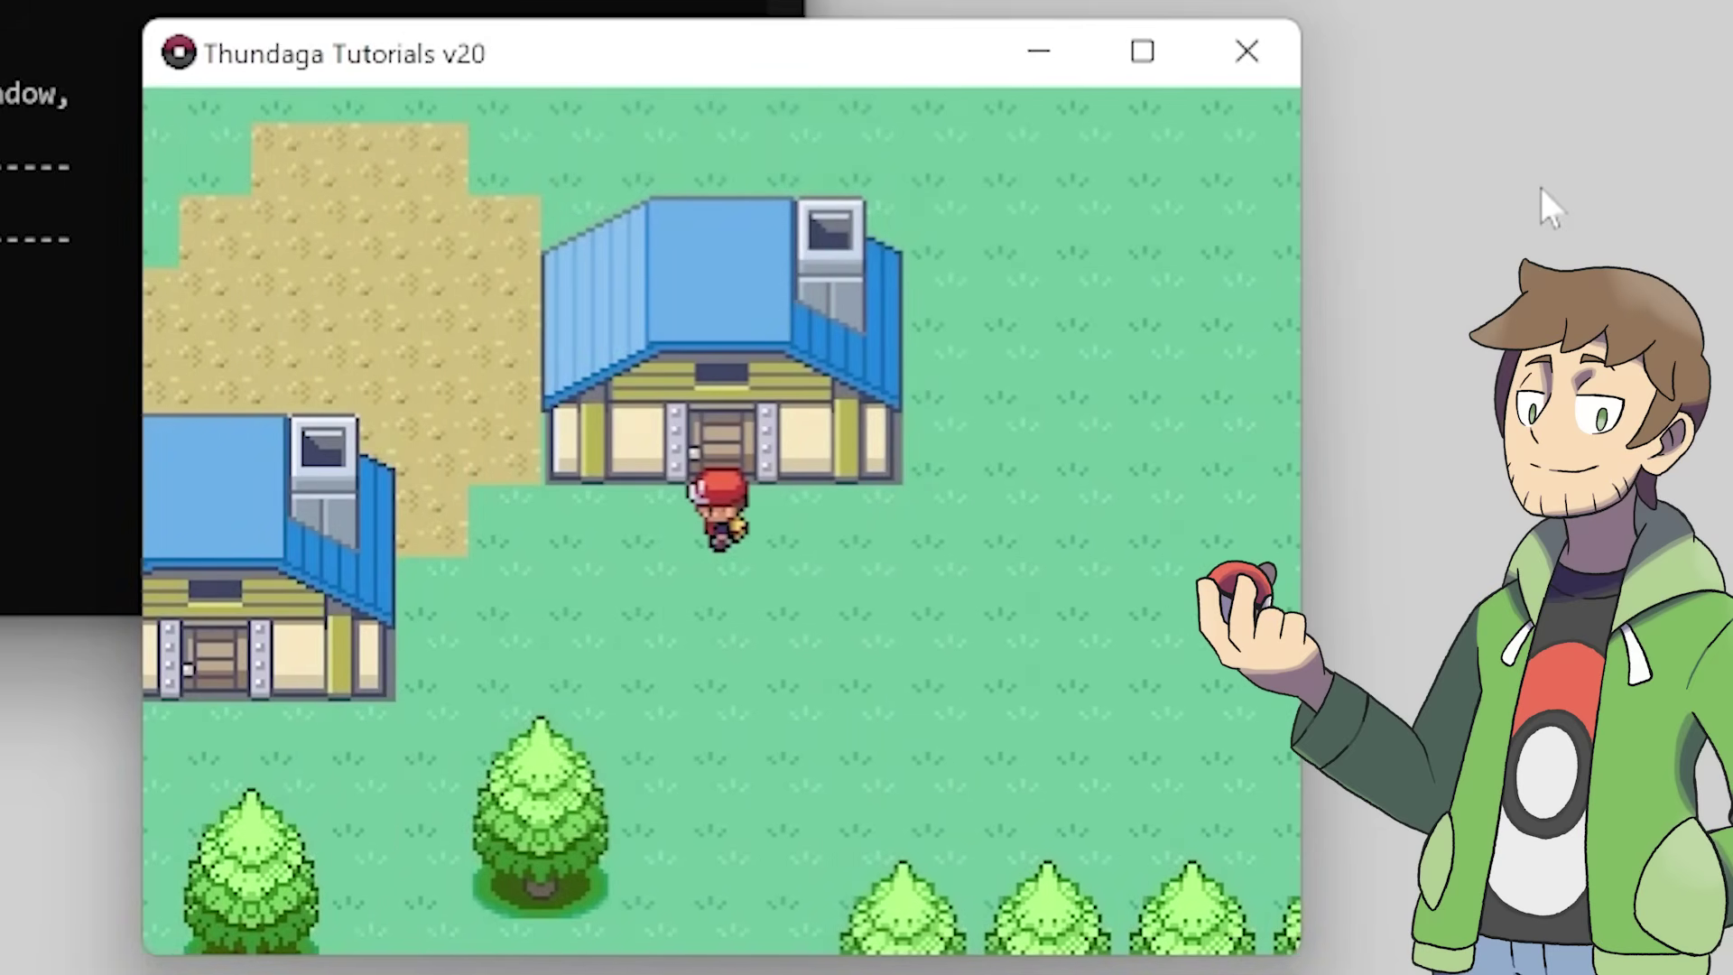
key("Left")
key("Left")
key("Left")
key("Left")
key("Left")
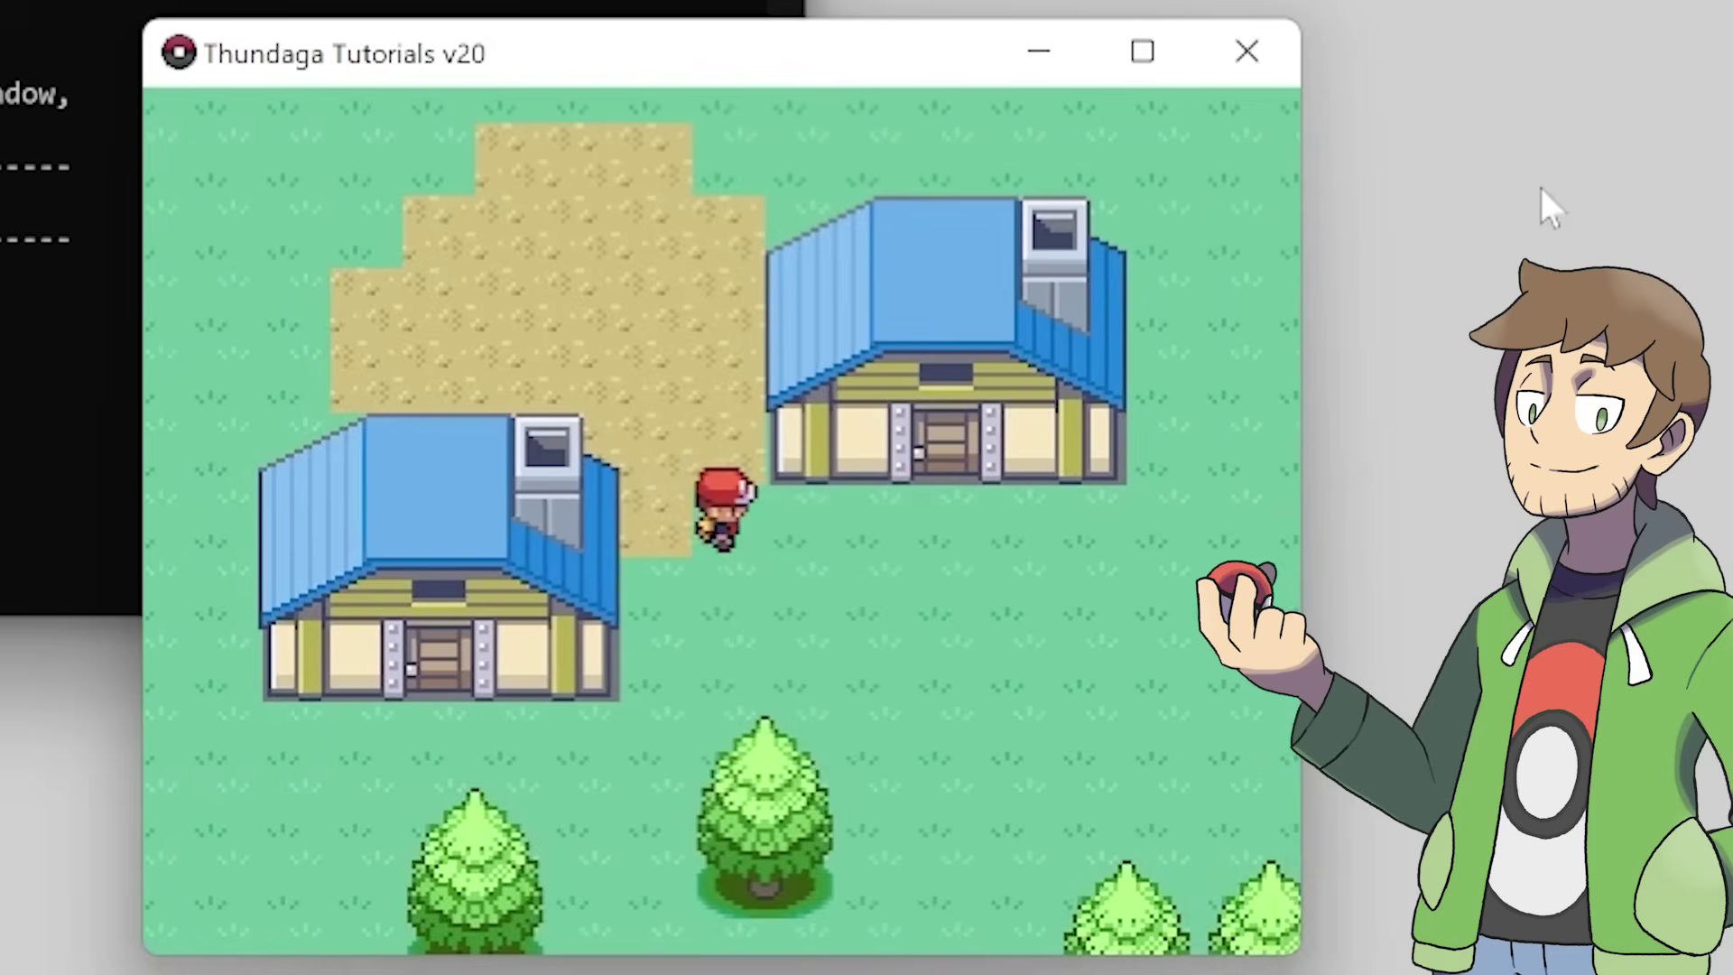
key("Right")
key("Right")
key("Right")
key("Down")
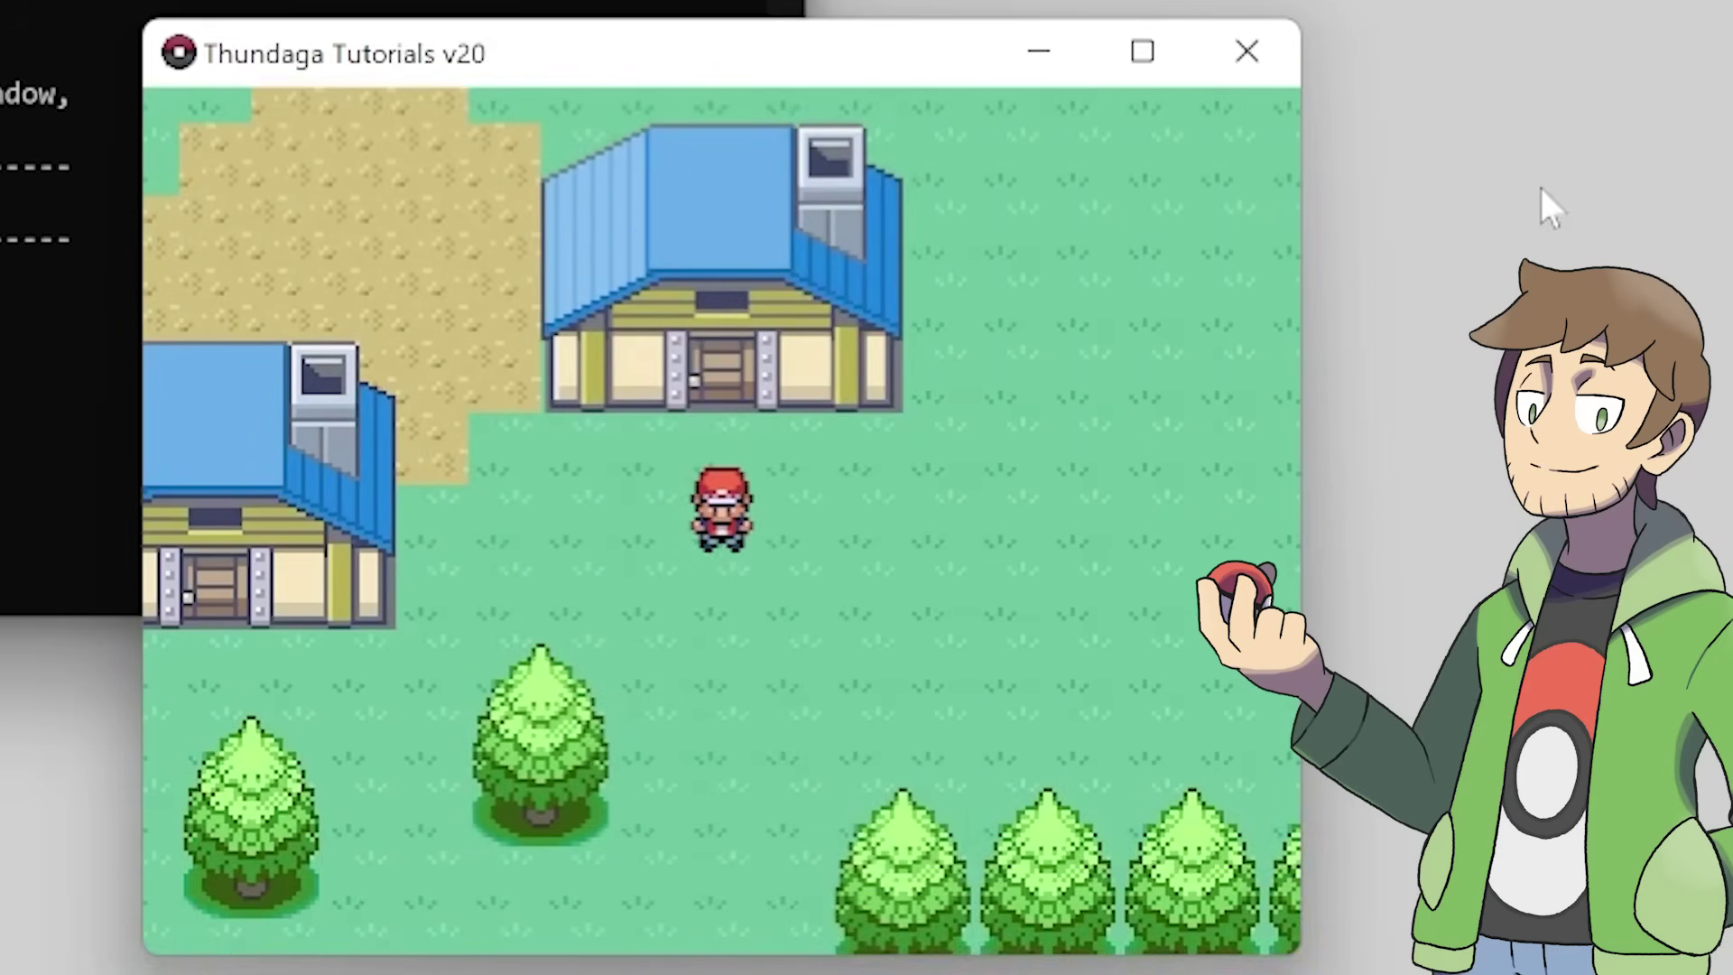